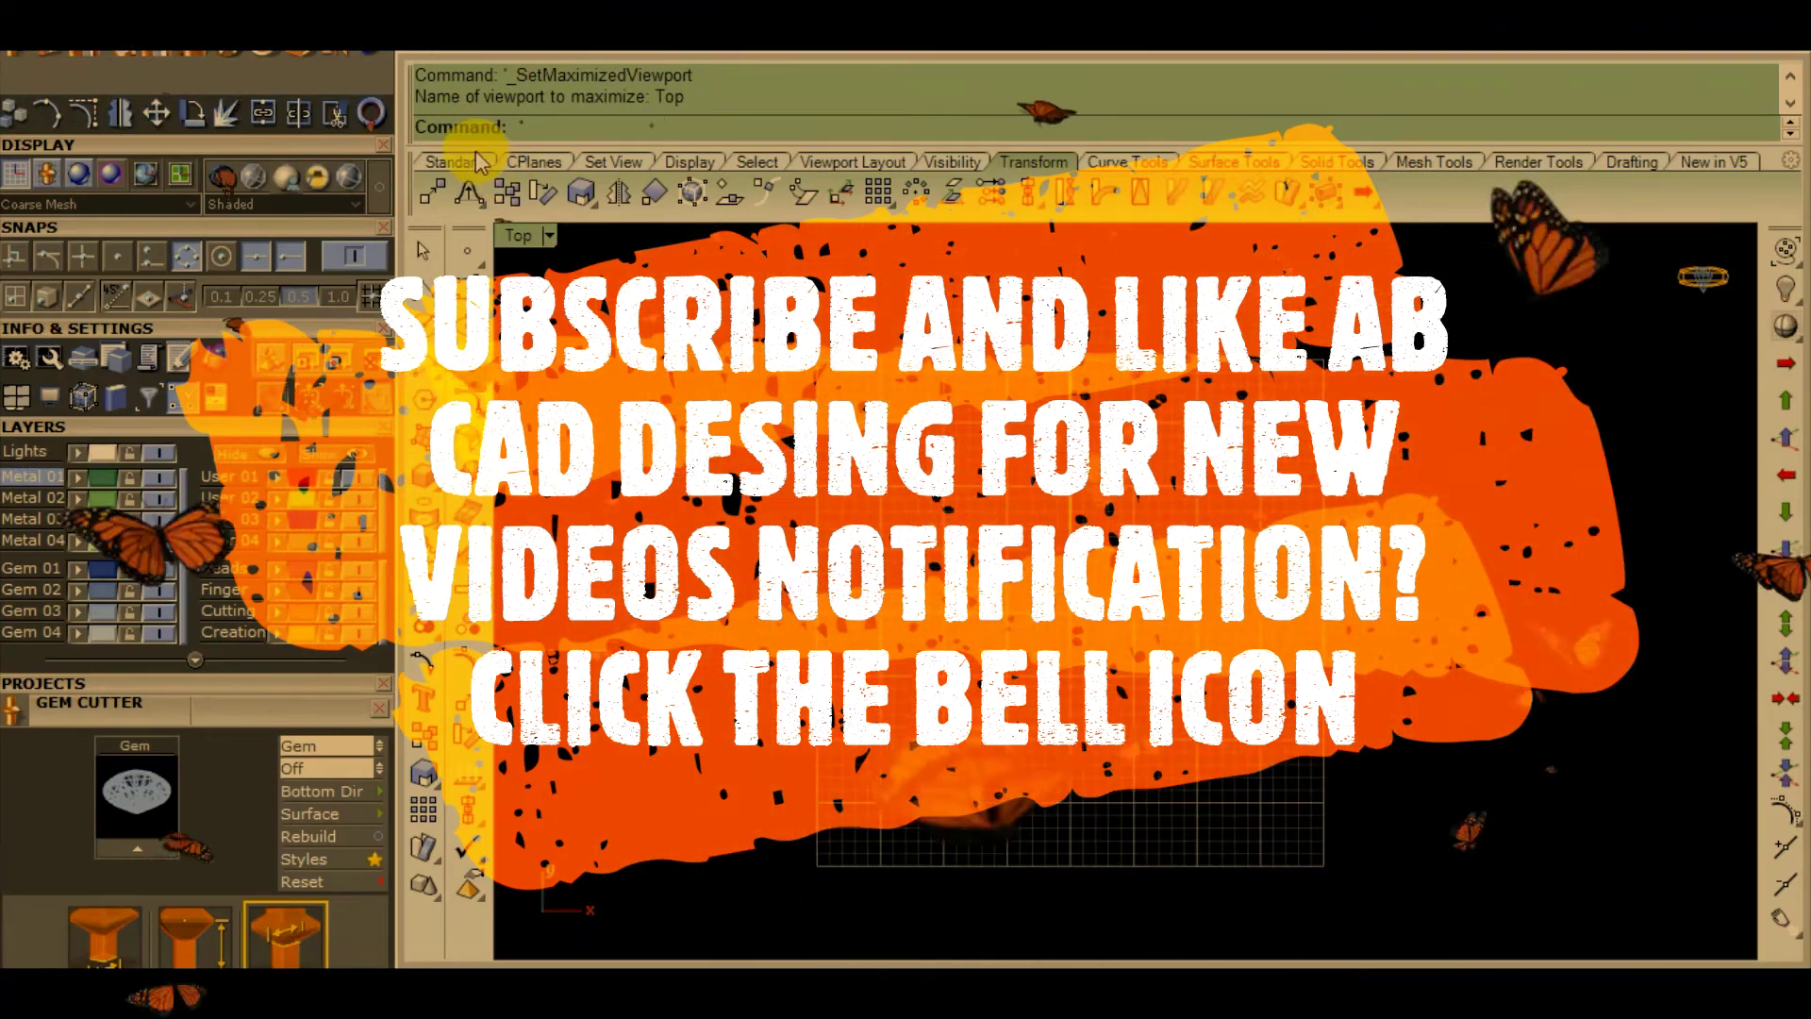
Zoom the Top view in and out to frame the workspace
left_click(349, 177)
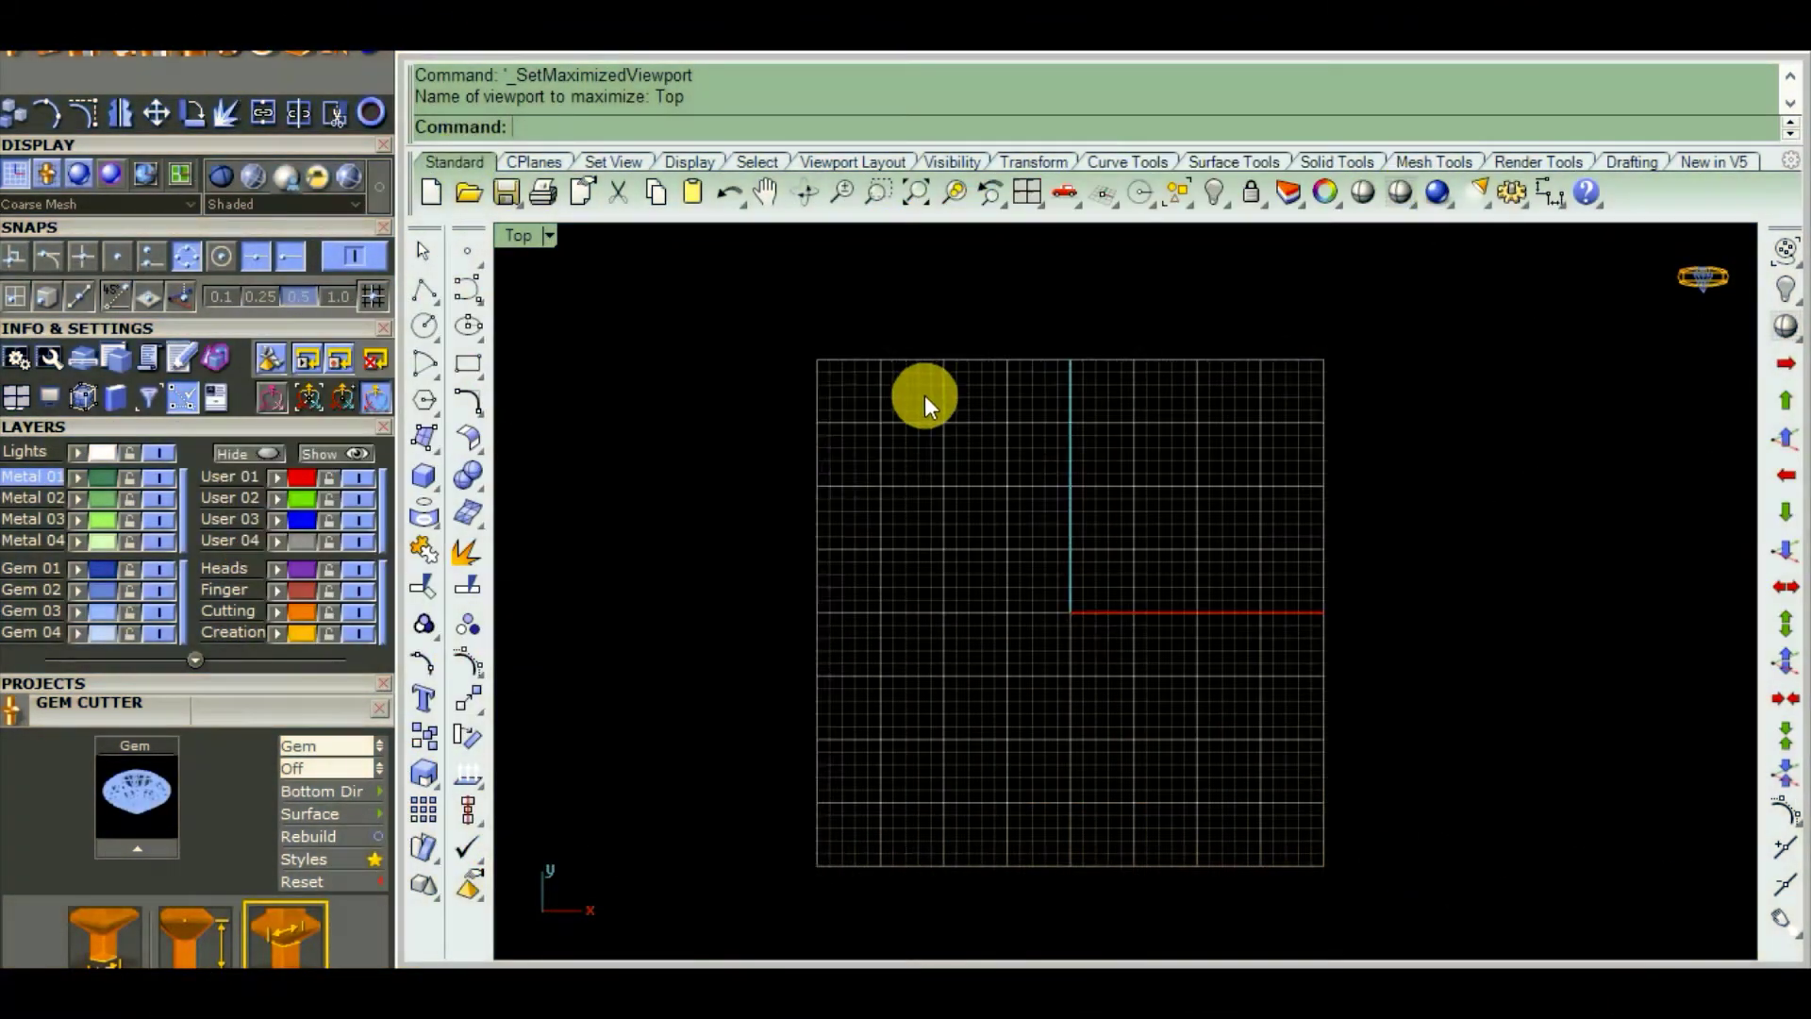
scroll(994, 424, "up", 3)
scroll(994, 425, "up", 3)
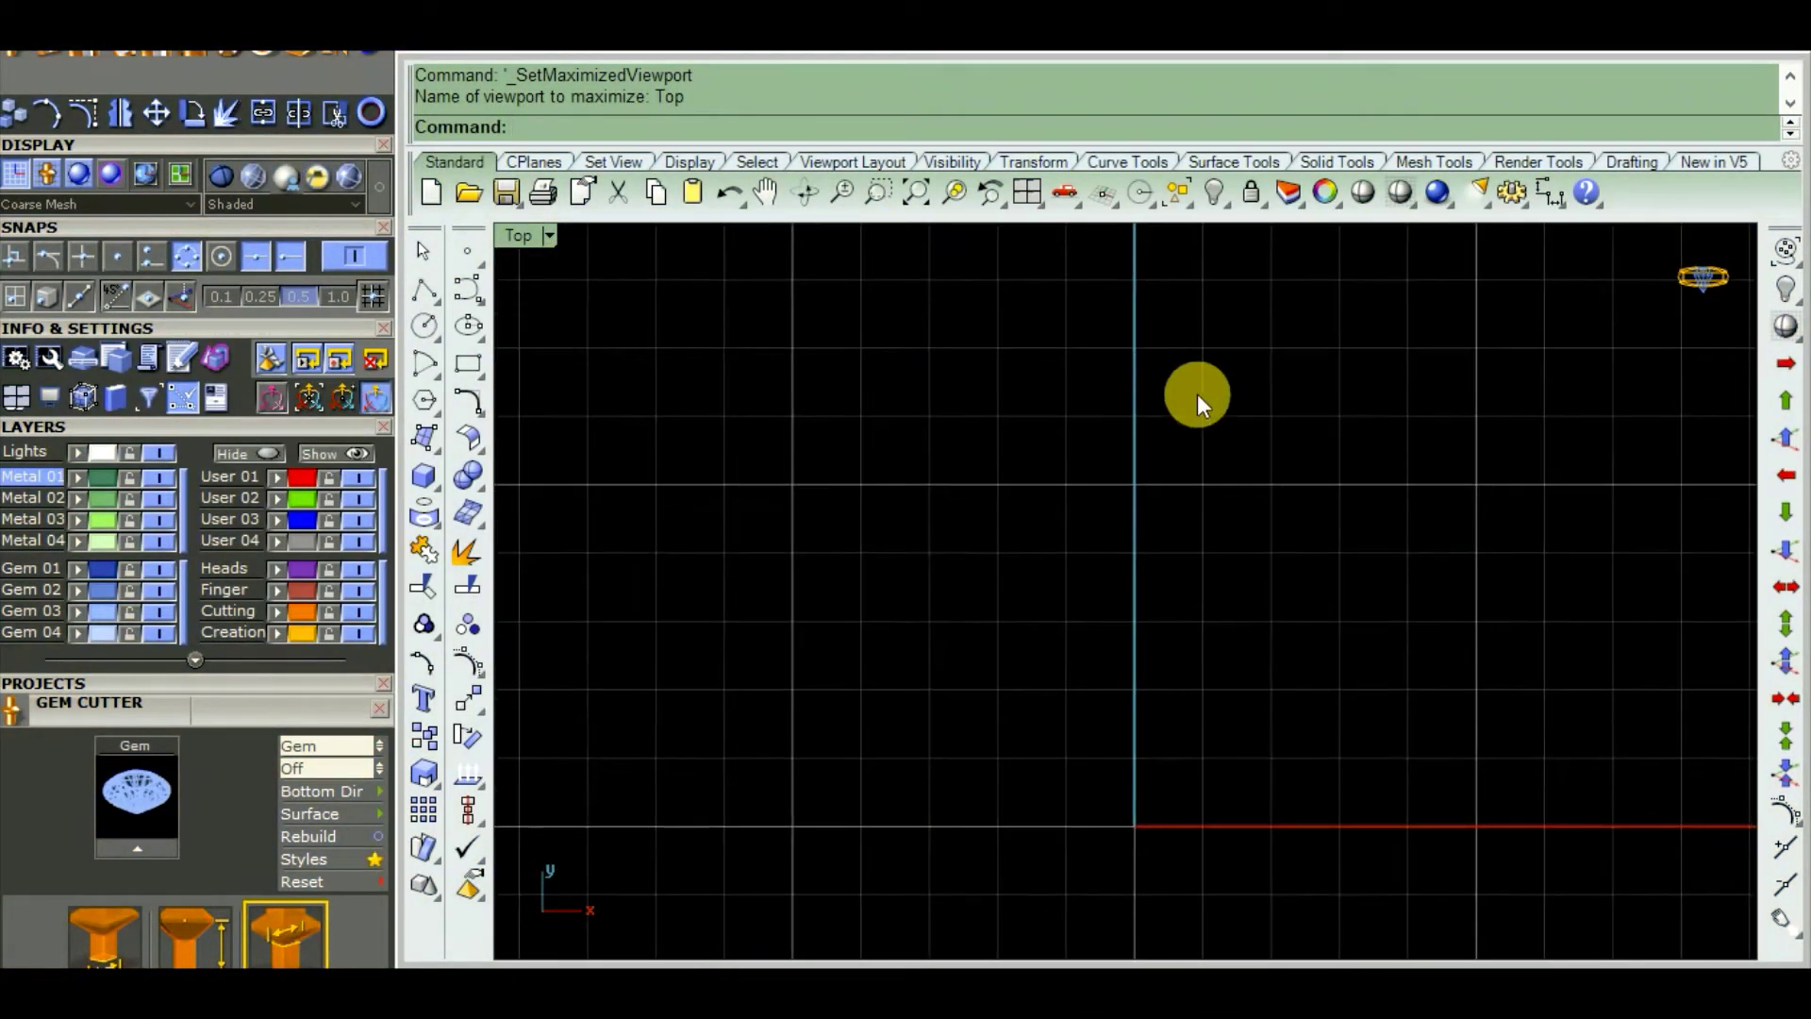
scroll(1197, 394, "up", 2)
scroll(1163, 426, "down", 2)
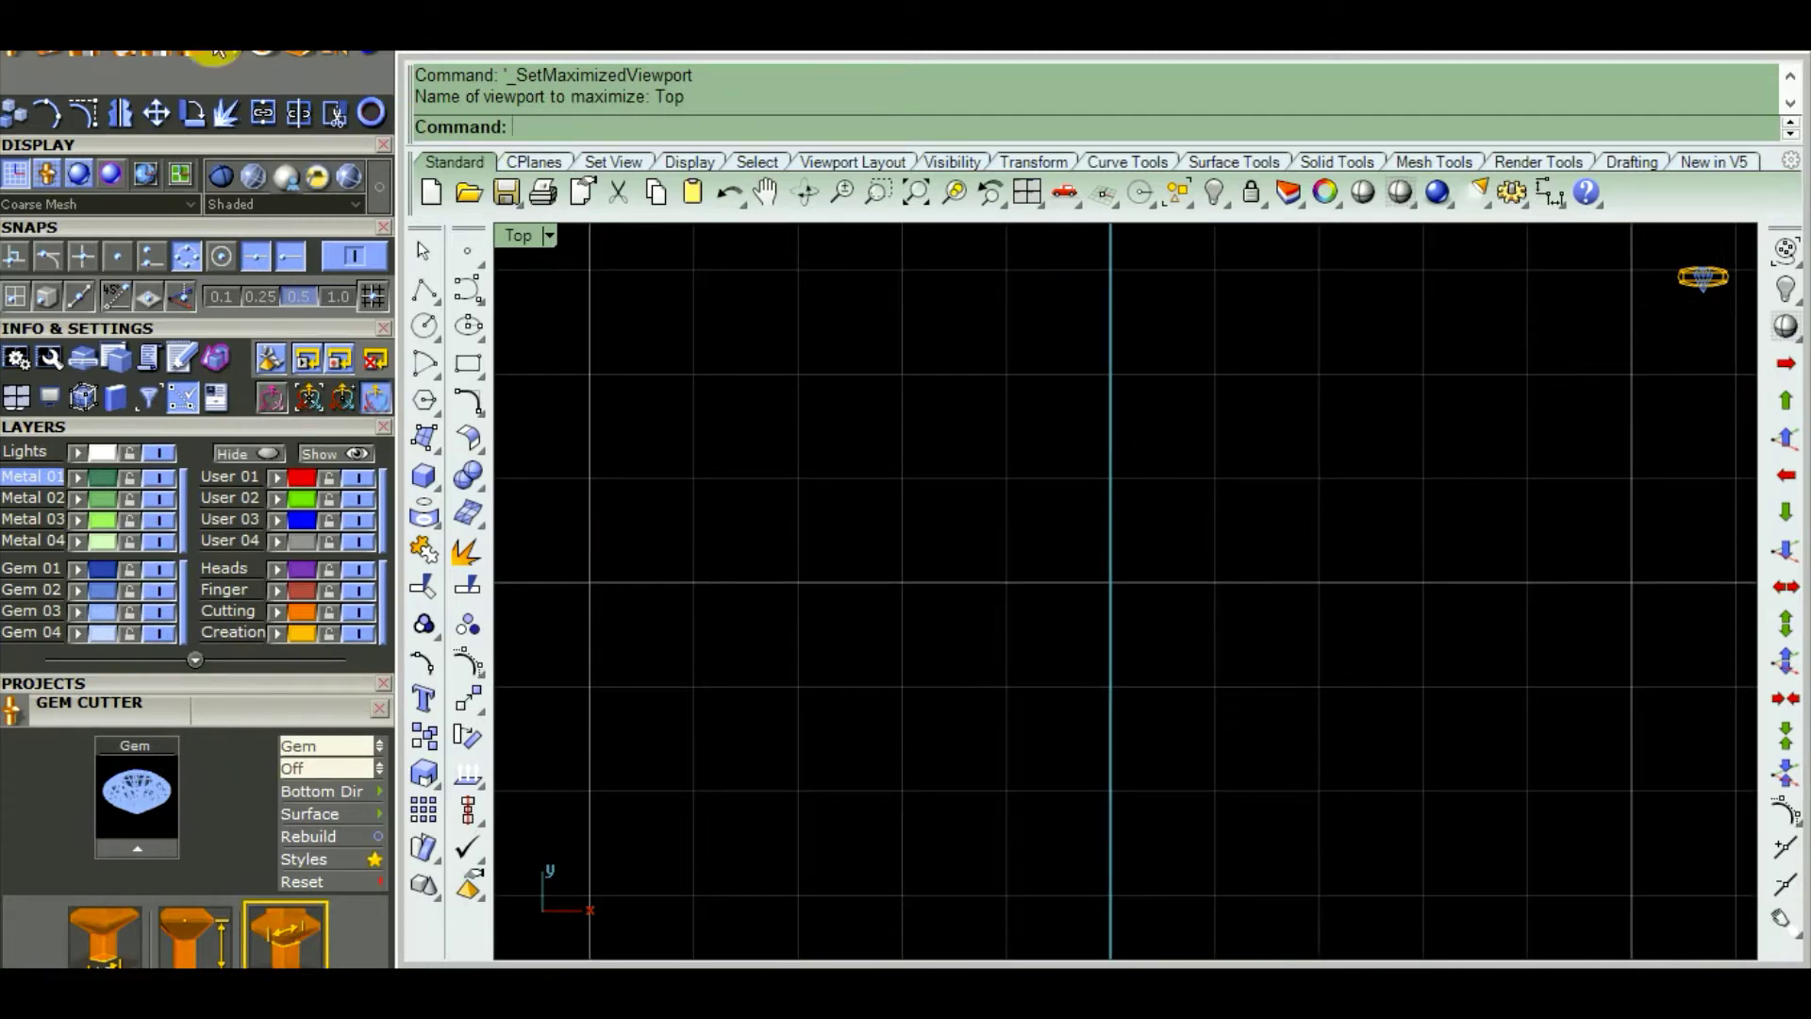
scroll(256, 217, "up", 2)
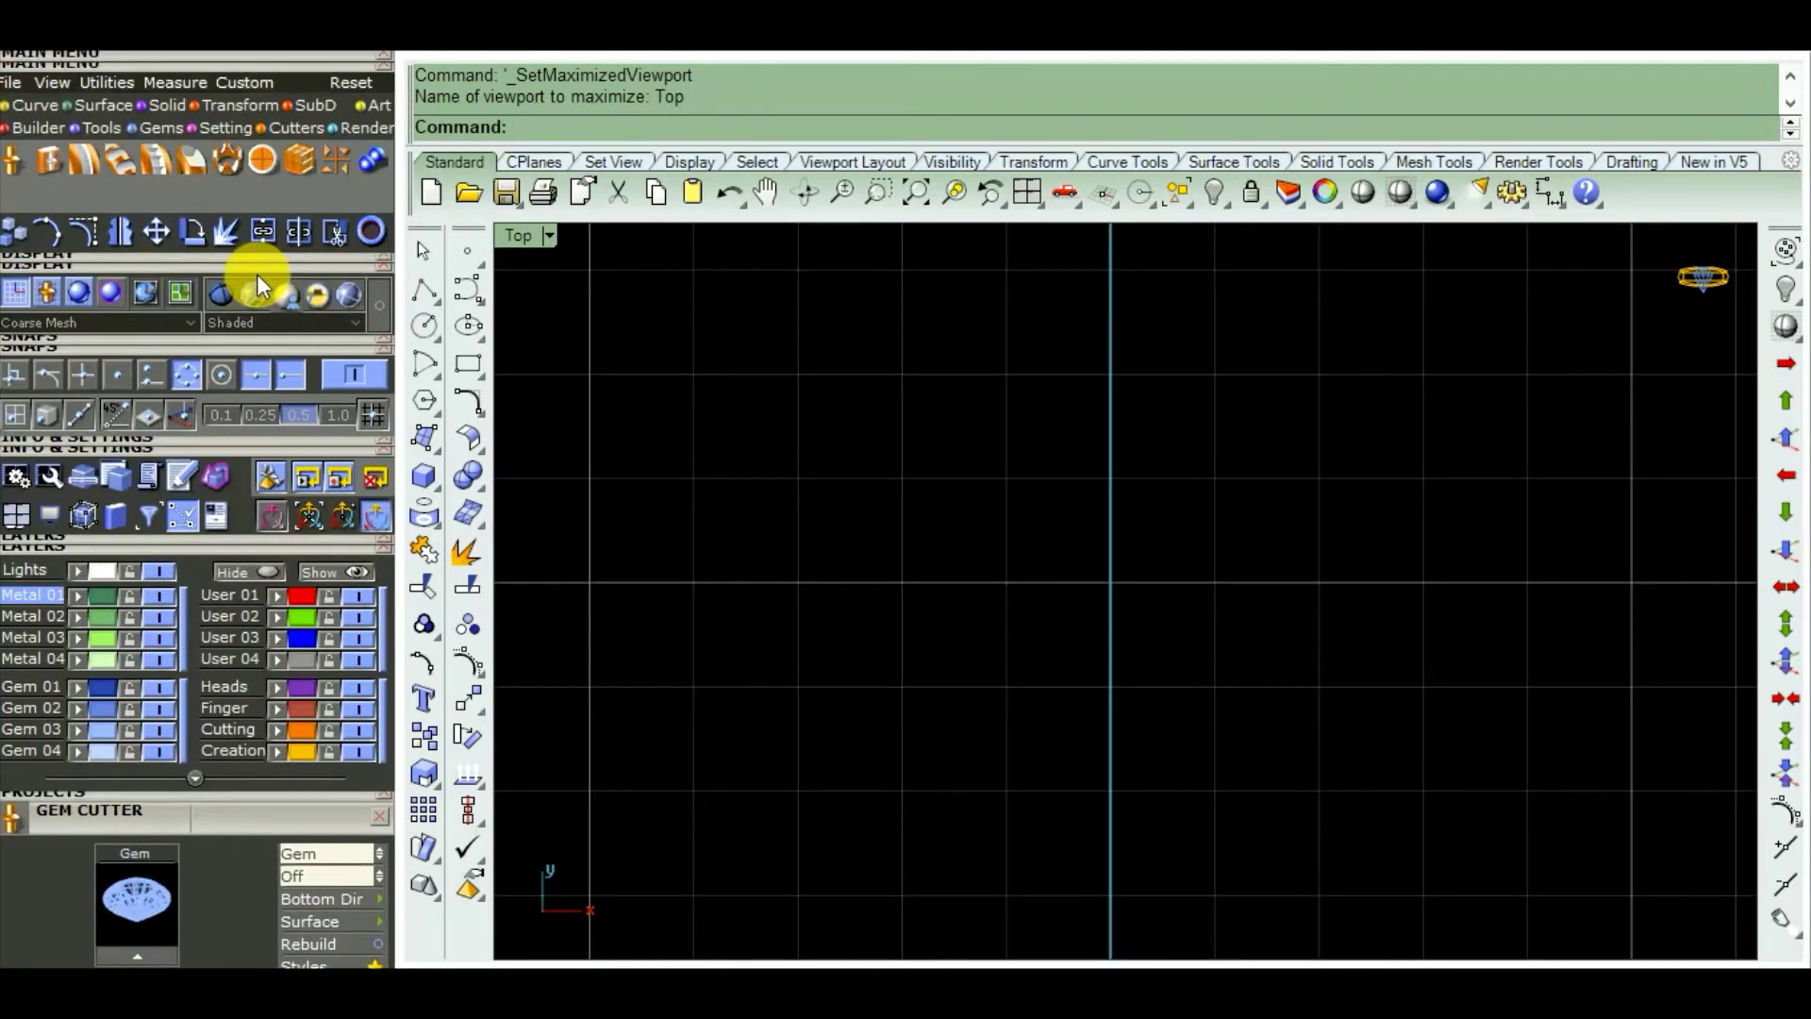
scroll(256, 273, "up", 2)
scroll(278, 370, "down", 1)
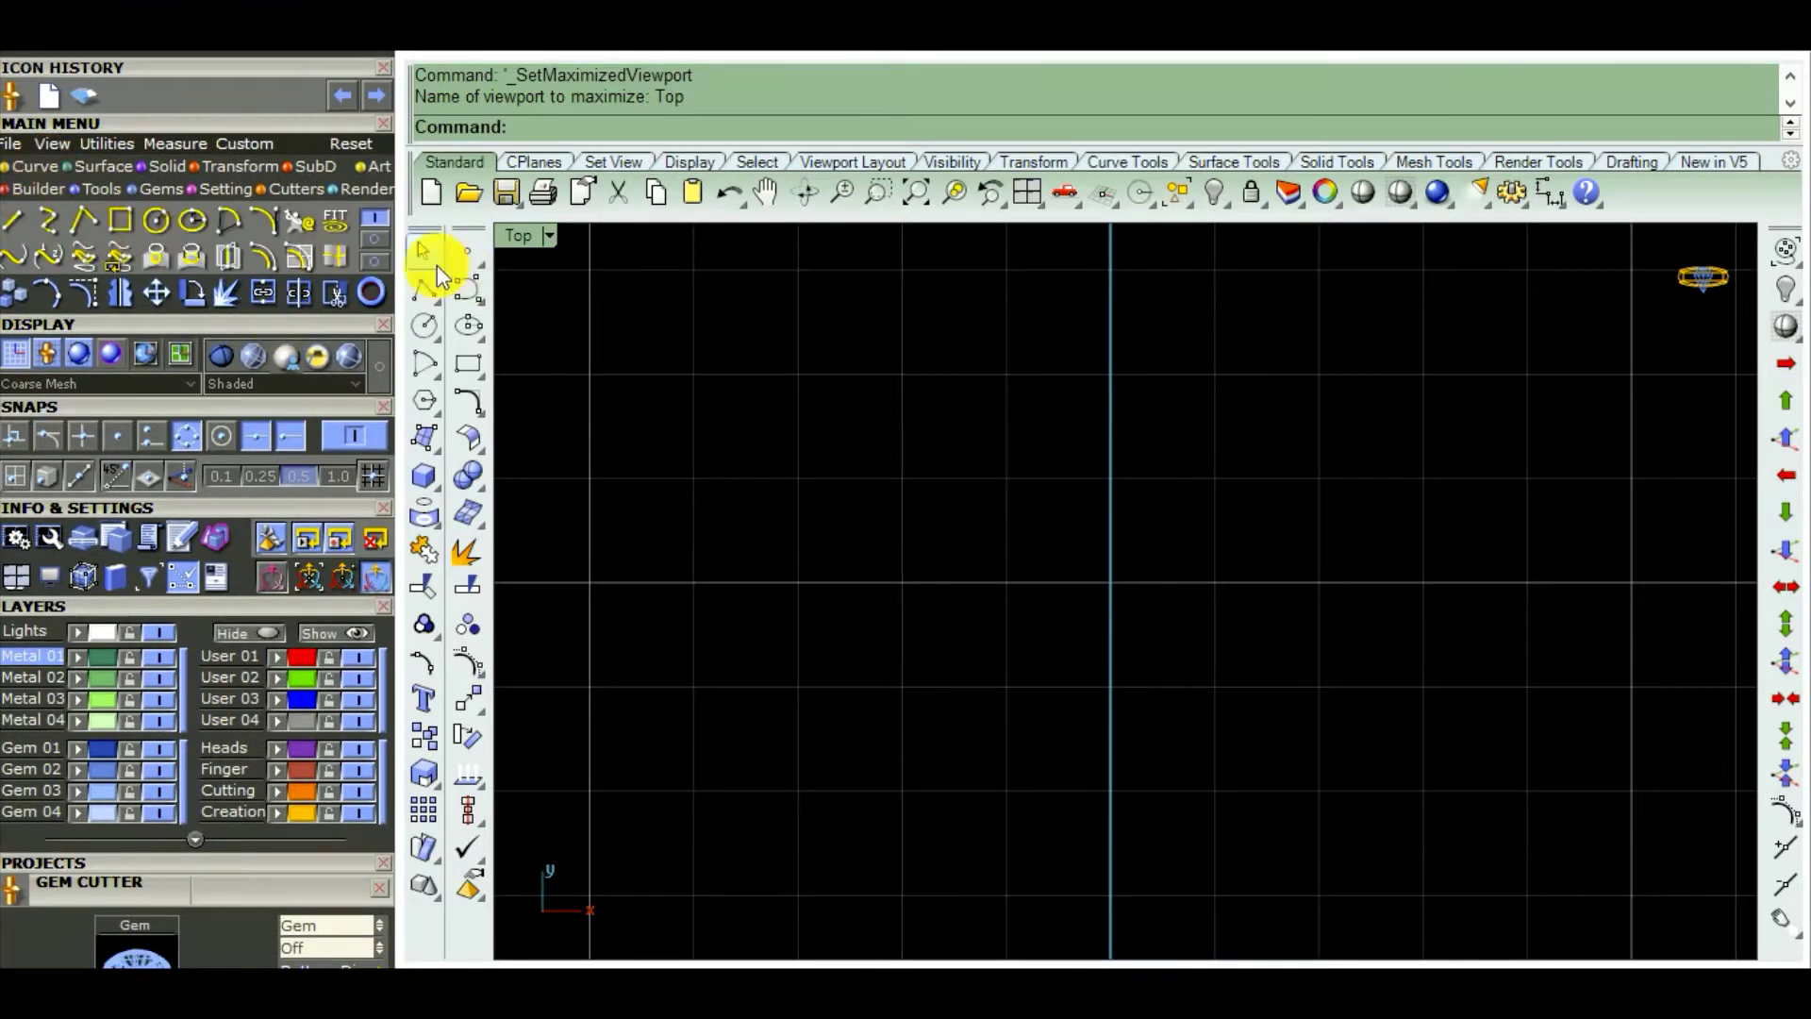
Load a round 2.00 mm (0.030 ct) diamond from Gem Loader and place it at the origin
left_click(159, 188)
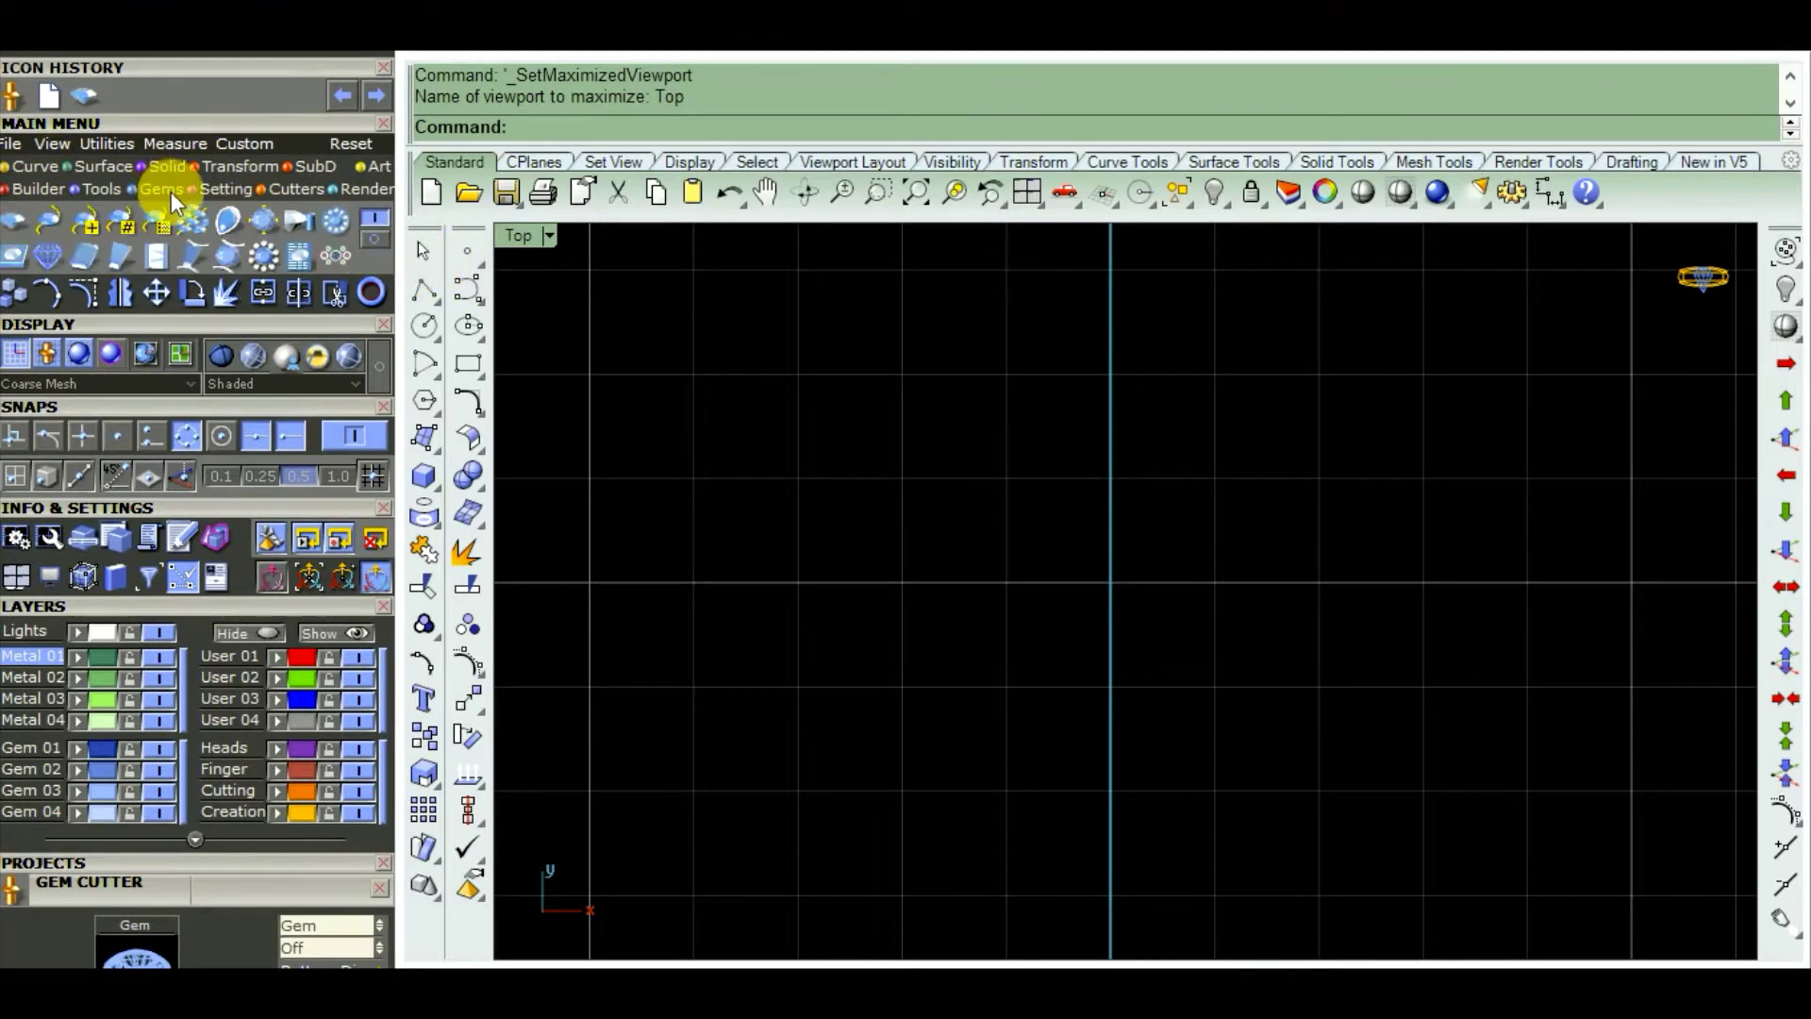
left_click(13, 225)
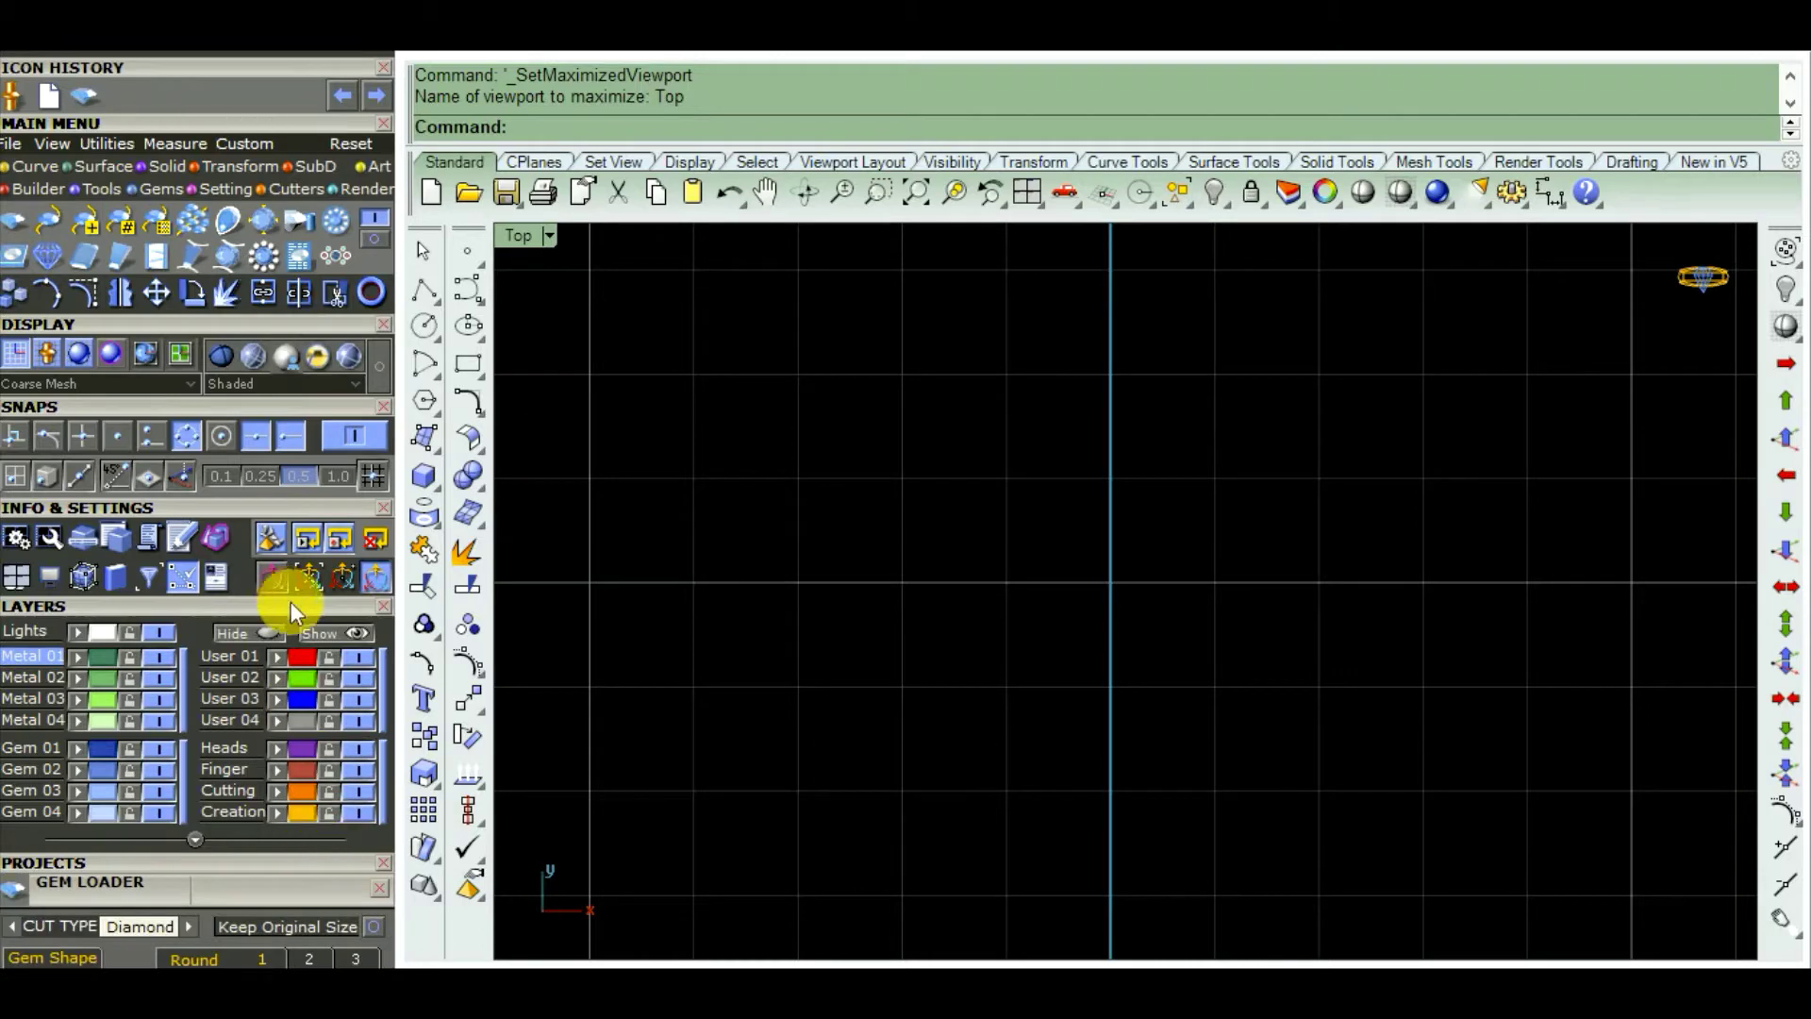
left_click_drag(291, 602, 302, 253)
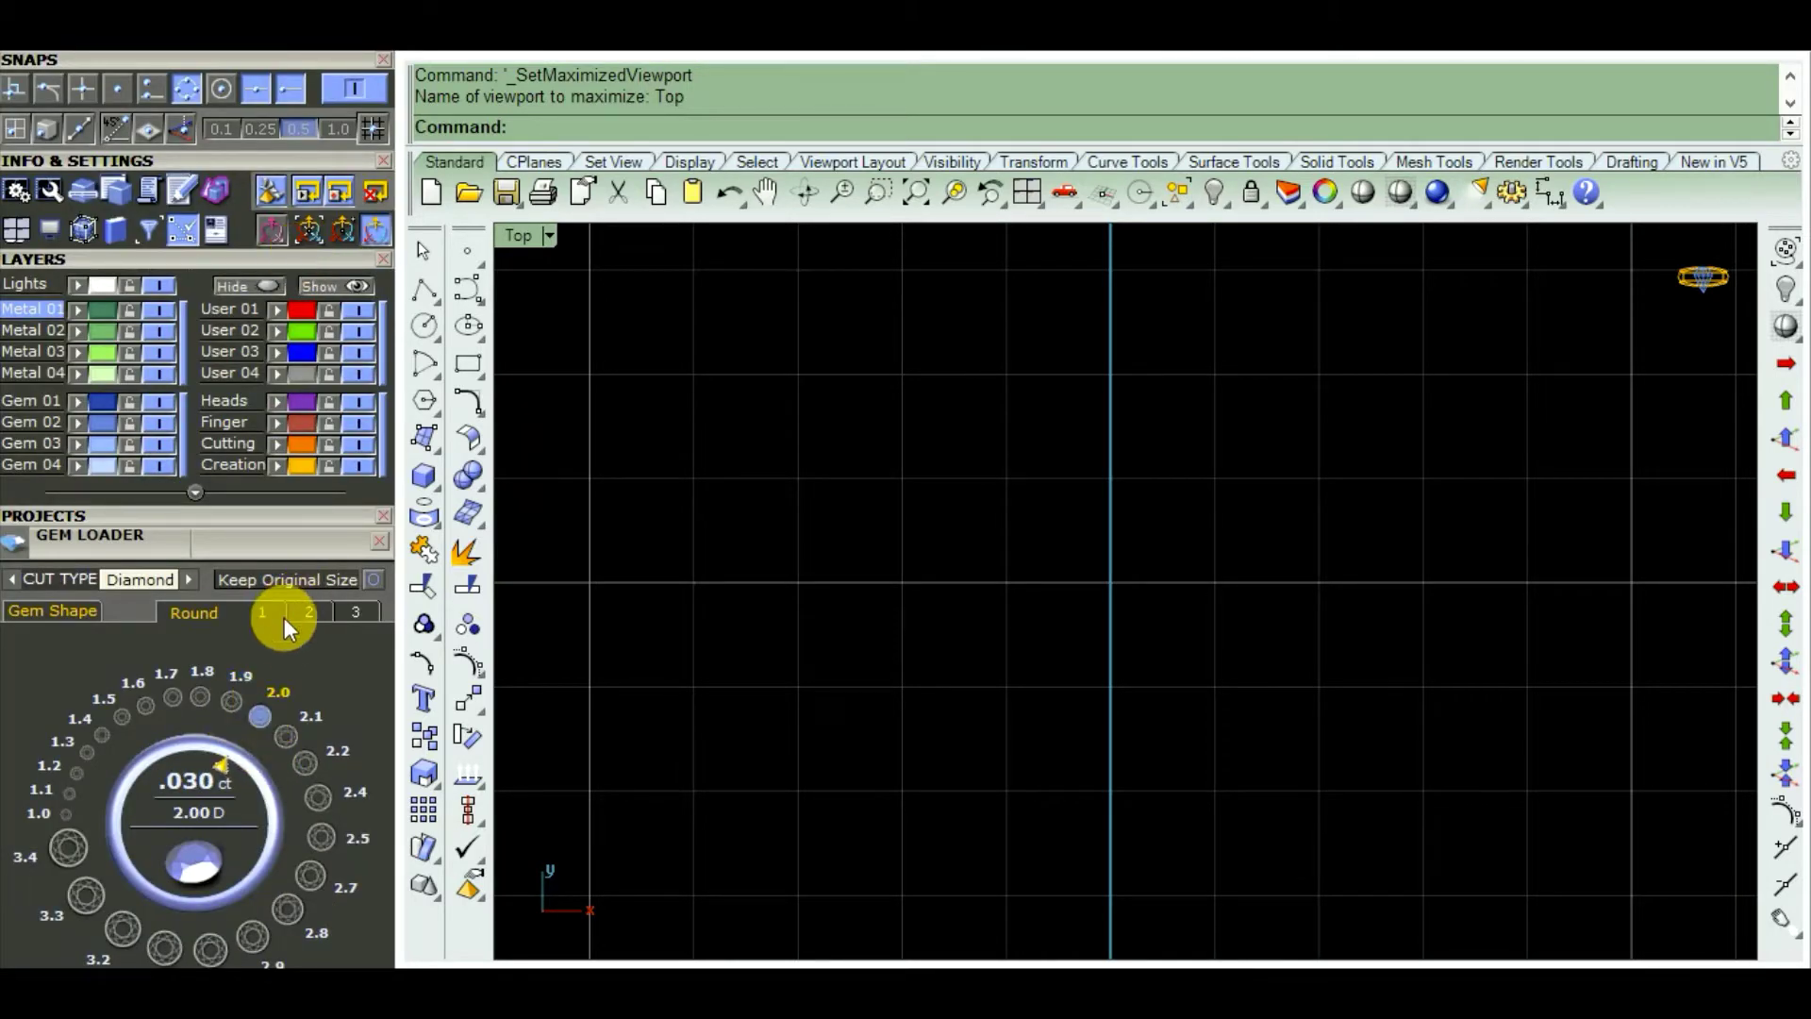
scroll(1079, 637, "down", 3)
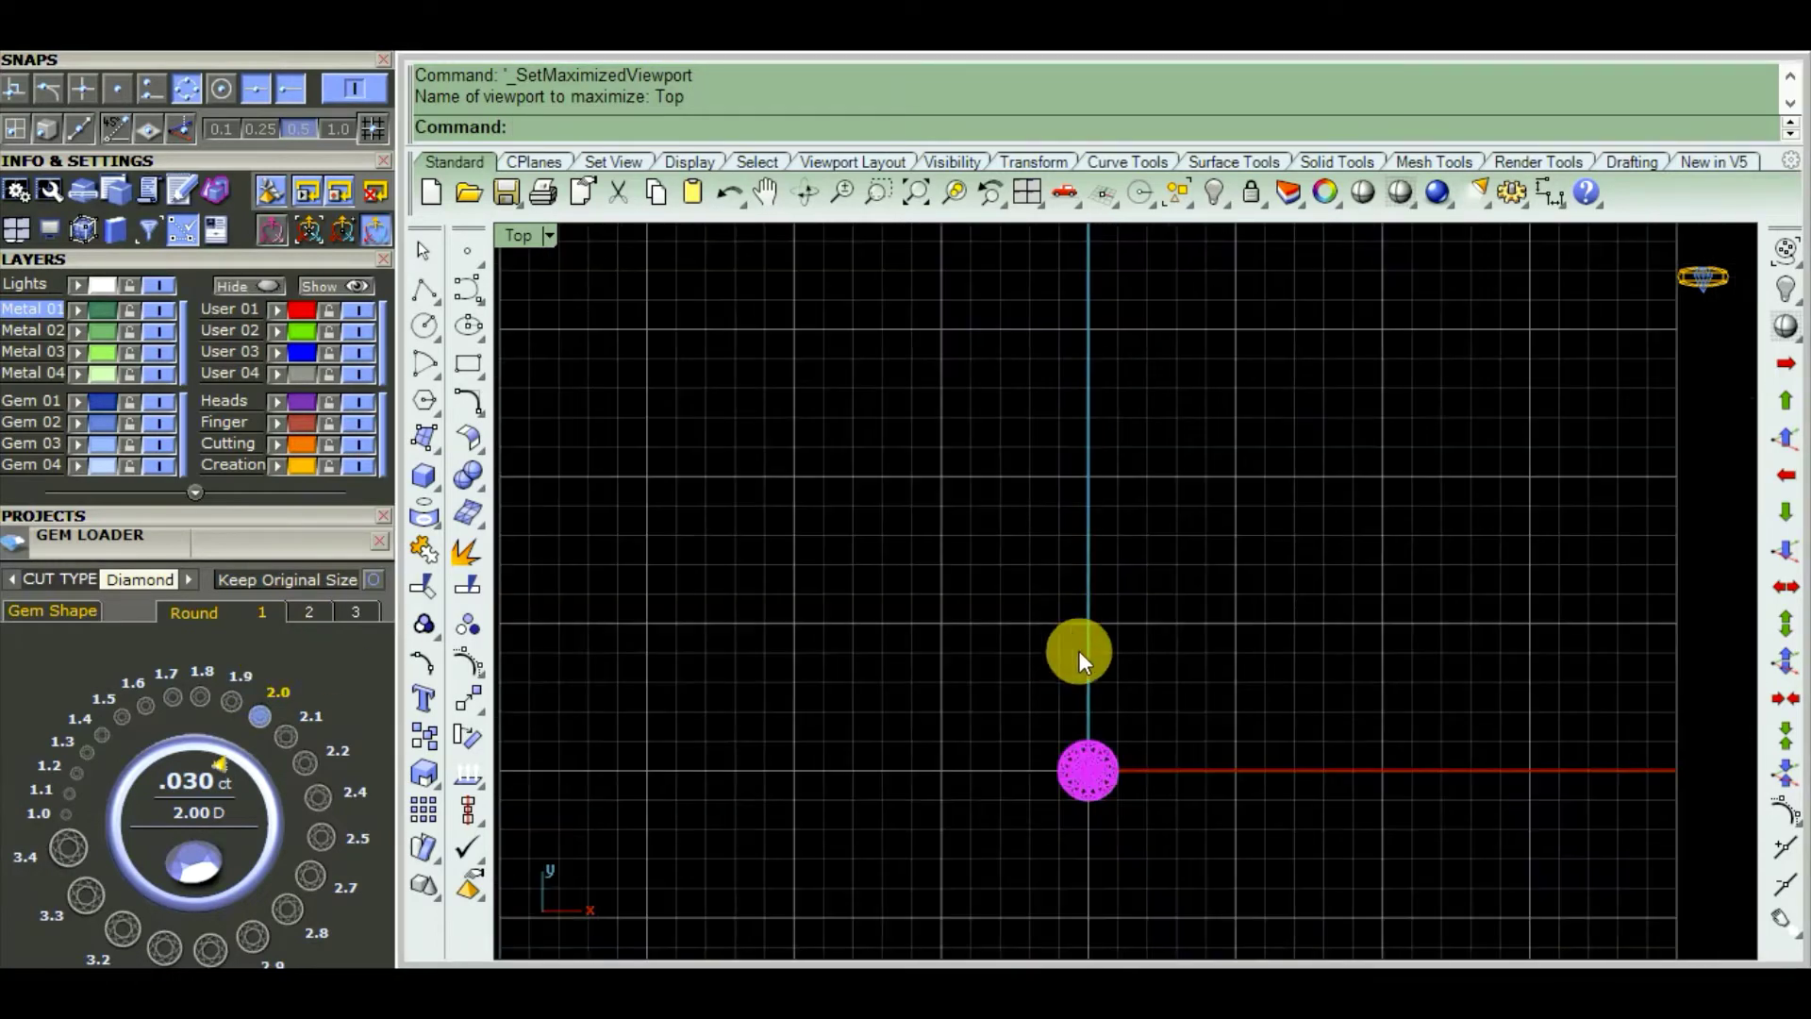
scroll(1177, 599, "up", 5)
scroll(1047, 462, "up", 4)
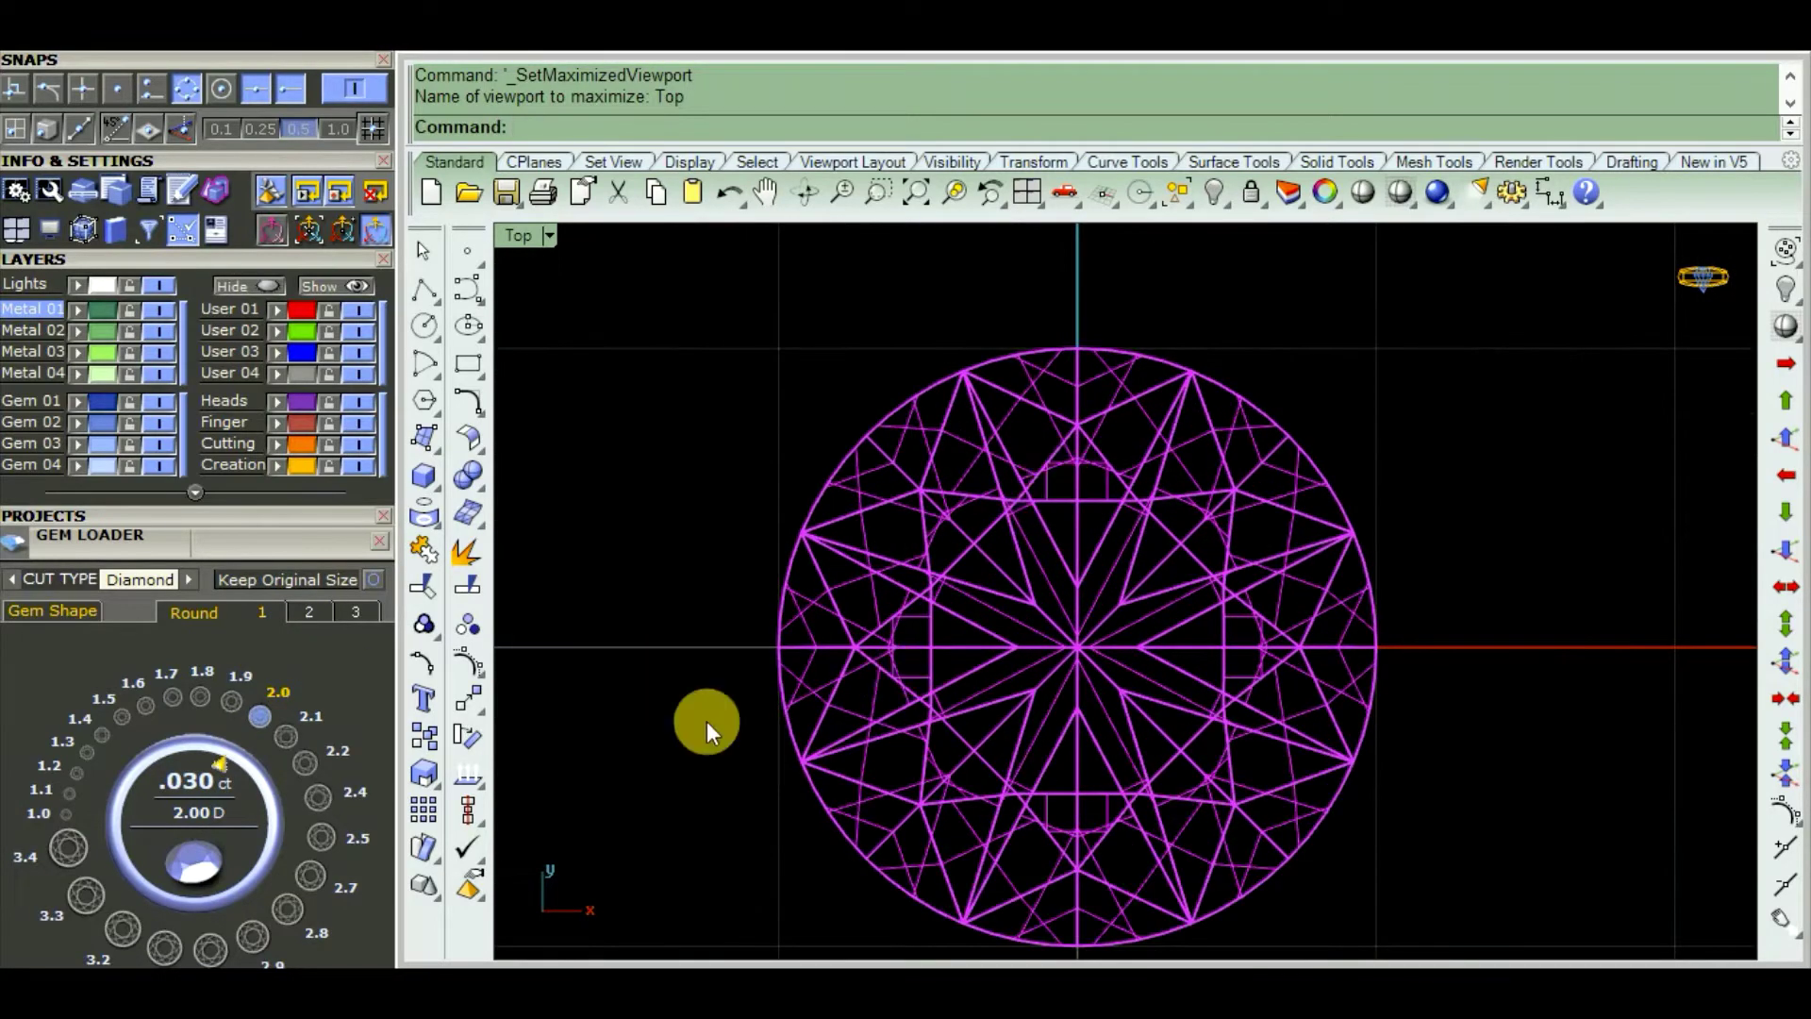
scroll(336, 545, "up", 5)
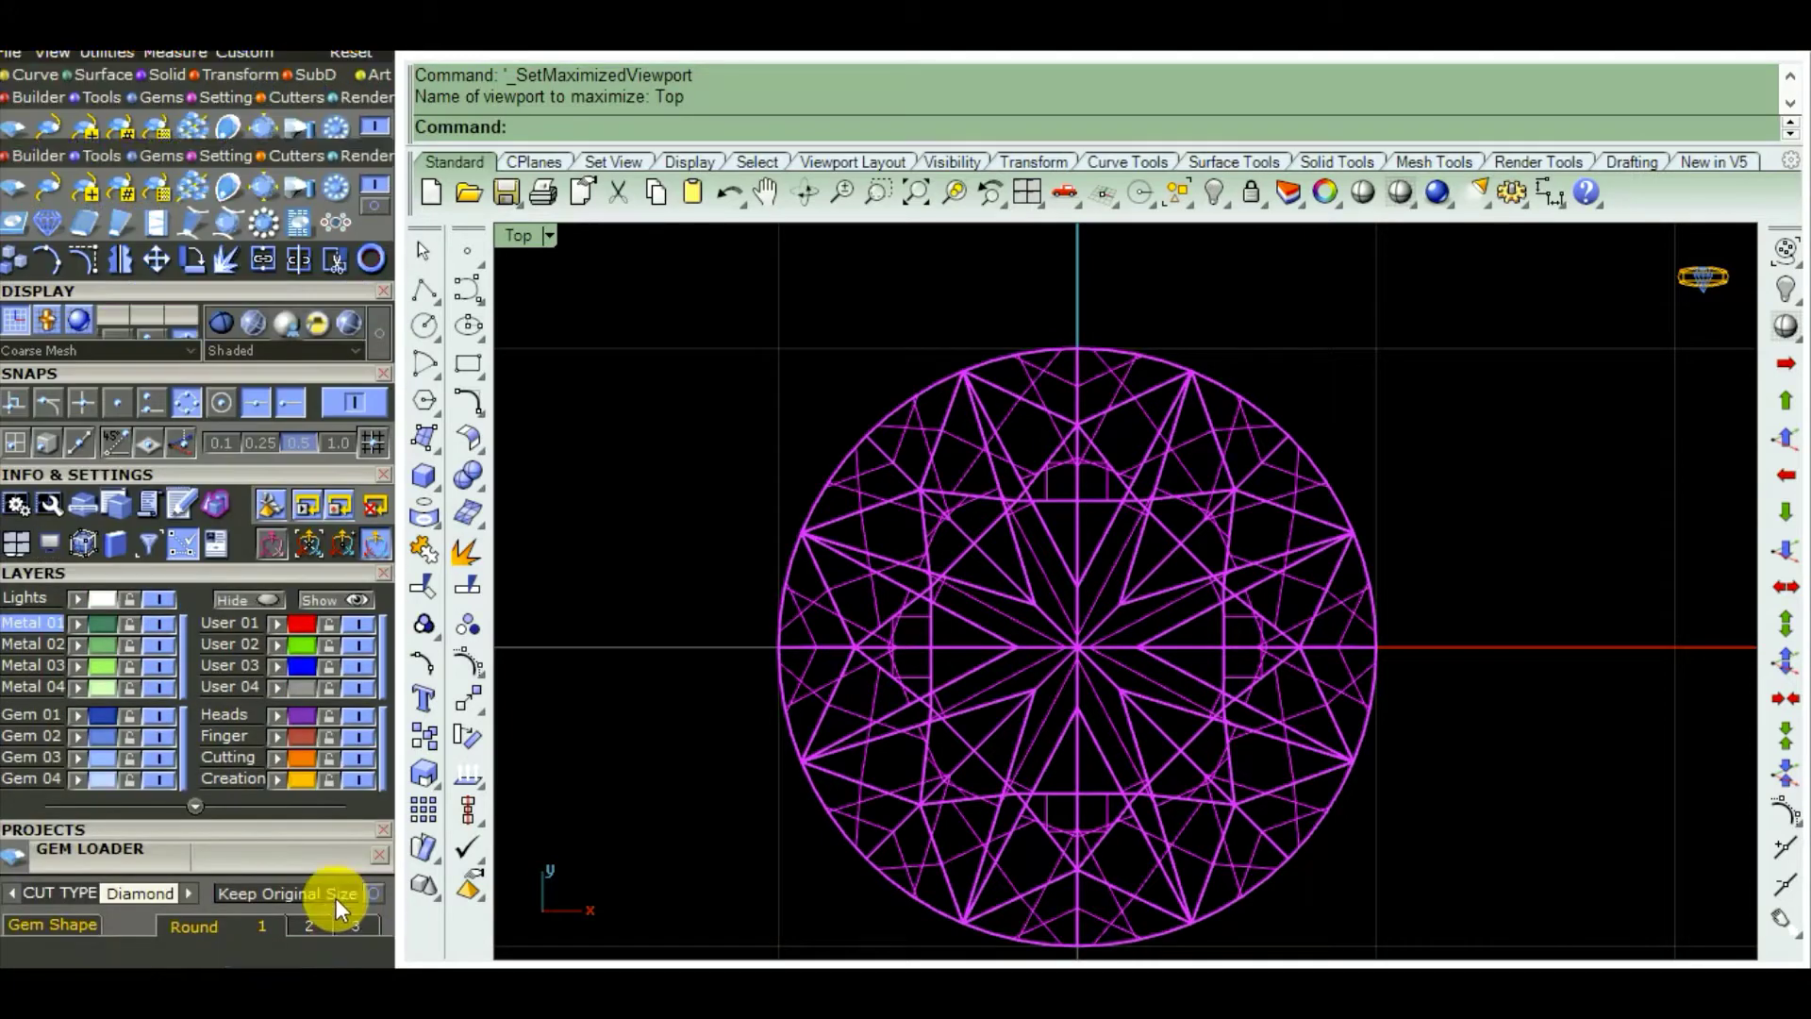
scroll(319, 332, "down", 1)
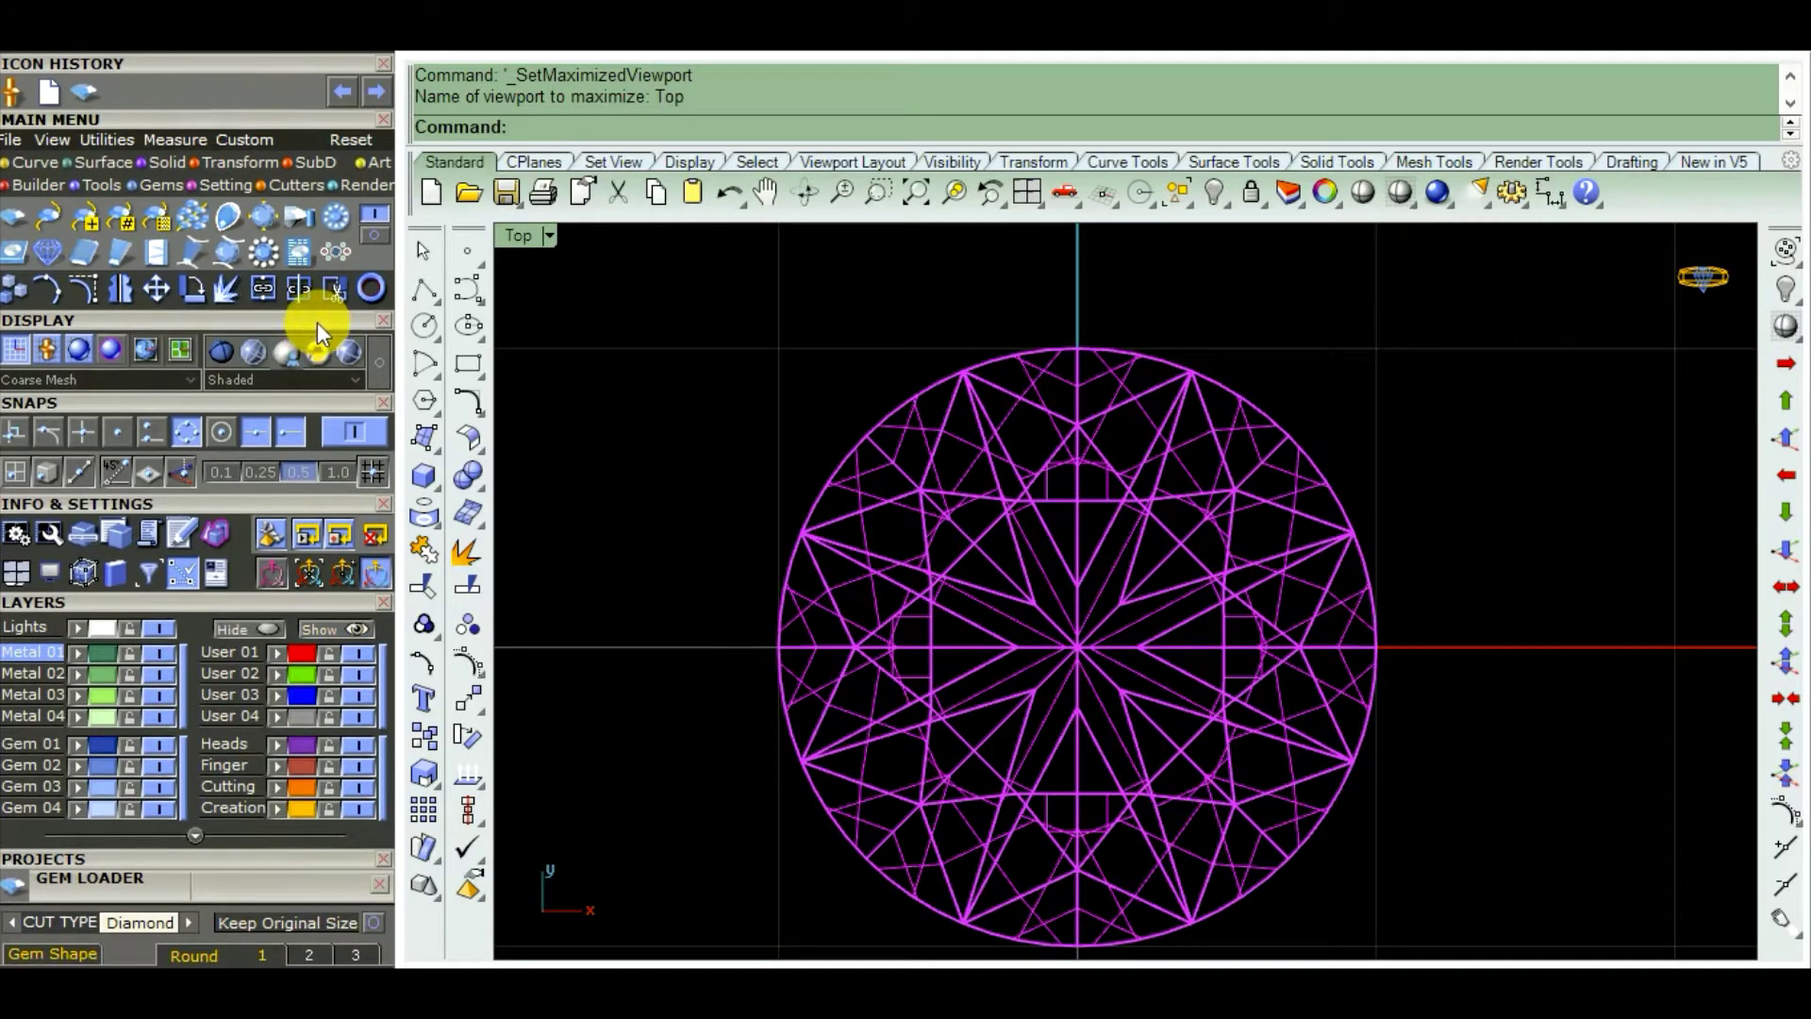
scroll(1320, 566, "down", 2)
scroll(1214, 609, "up", 2)
scroll(1275, 649, "down", 1)
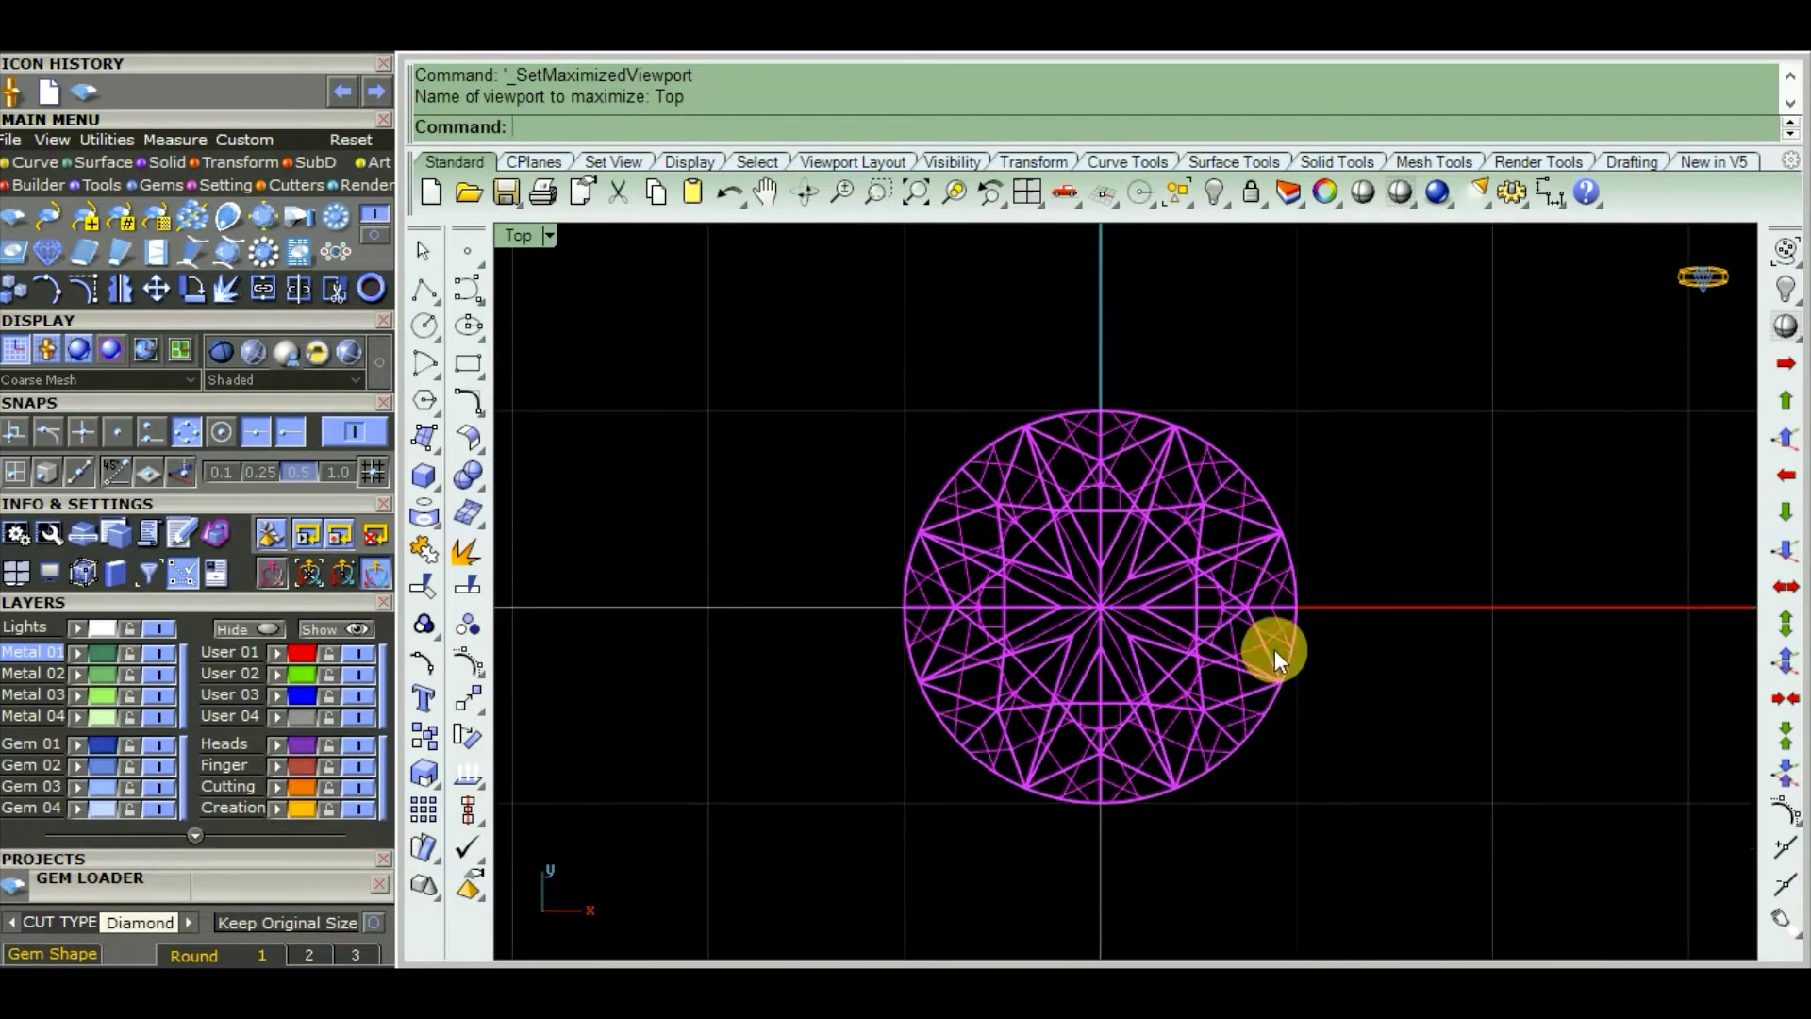
left_click(425, 328)
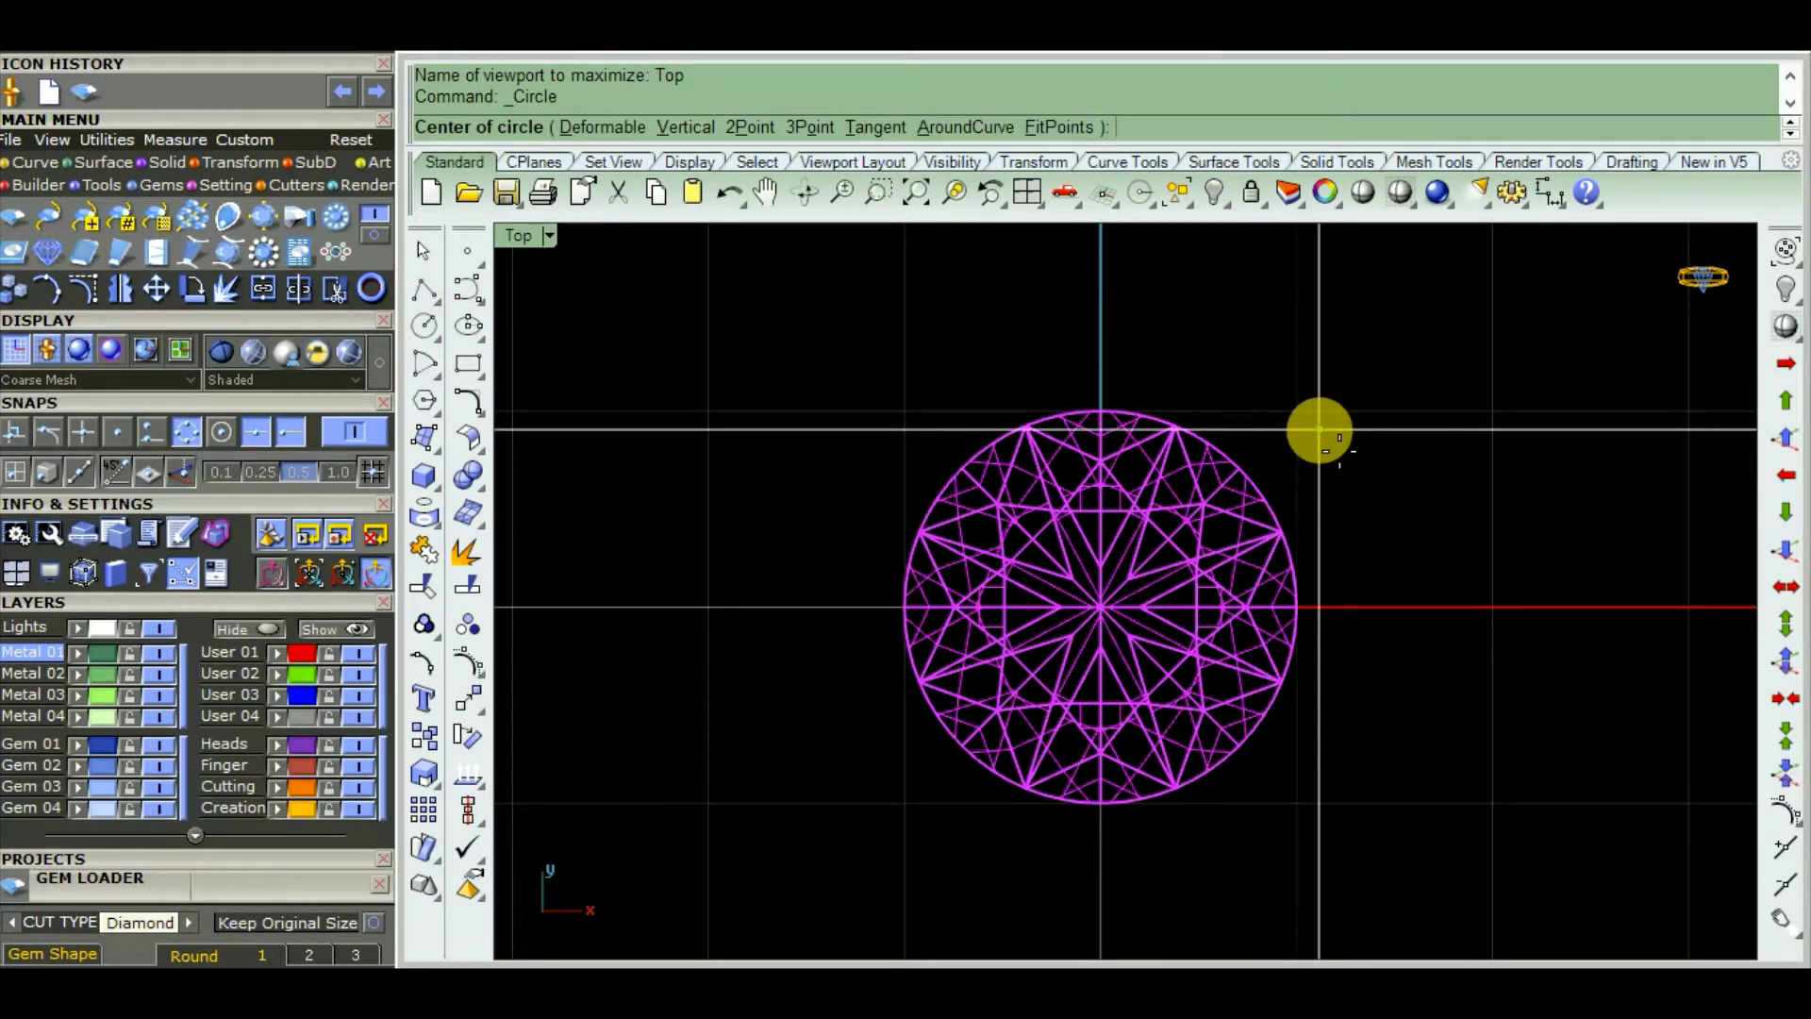
Draw a 2 mm diameter circle centred at the origin
type("0")
key("Return")
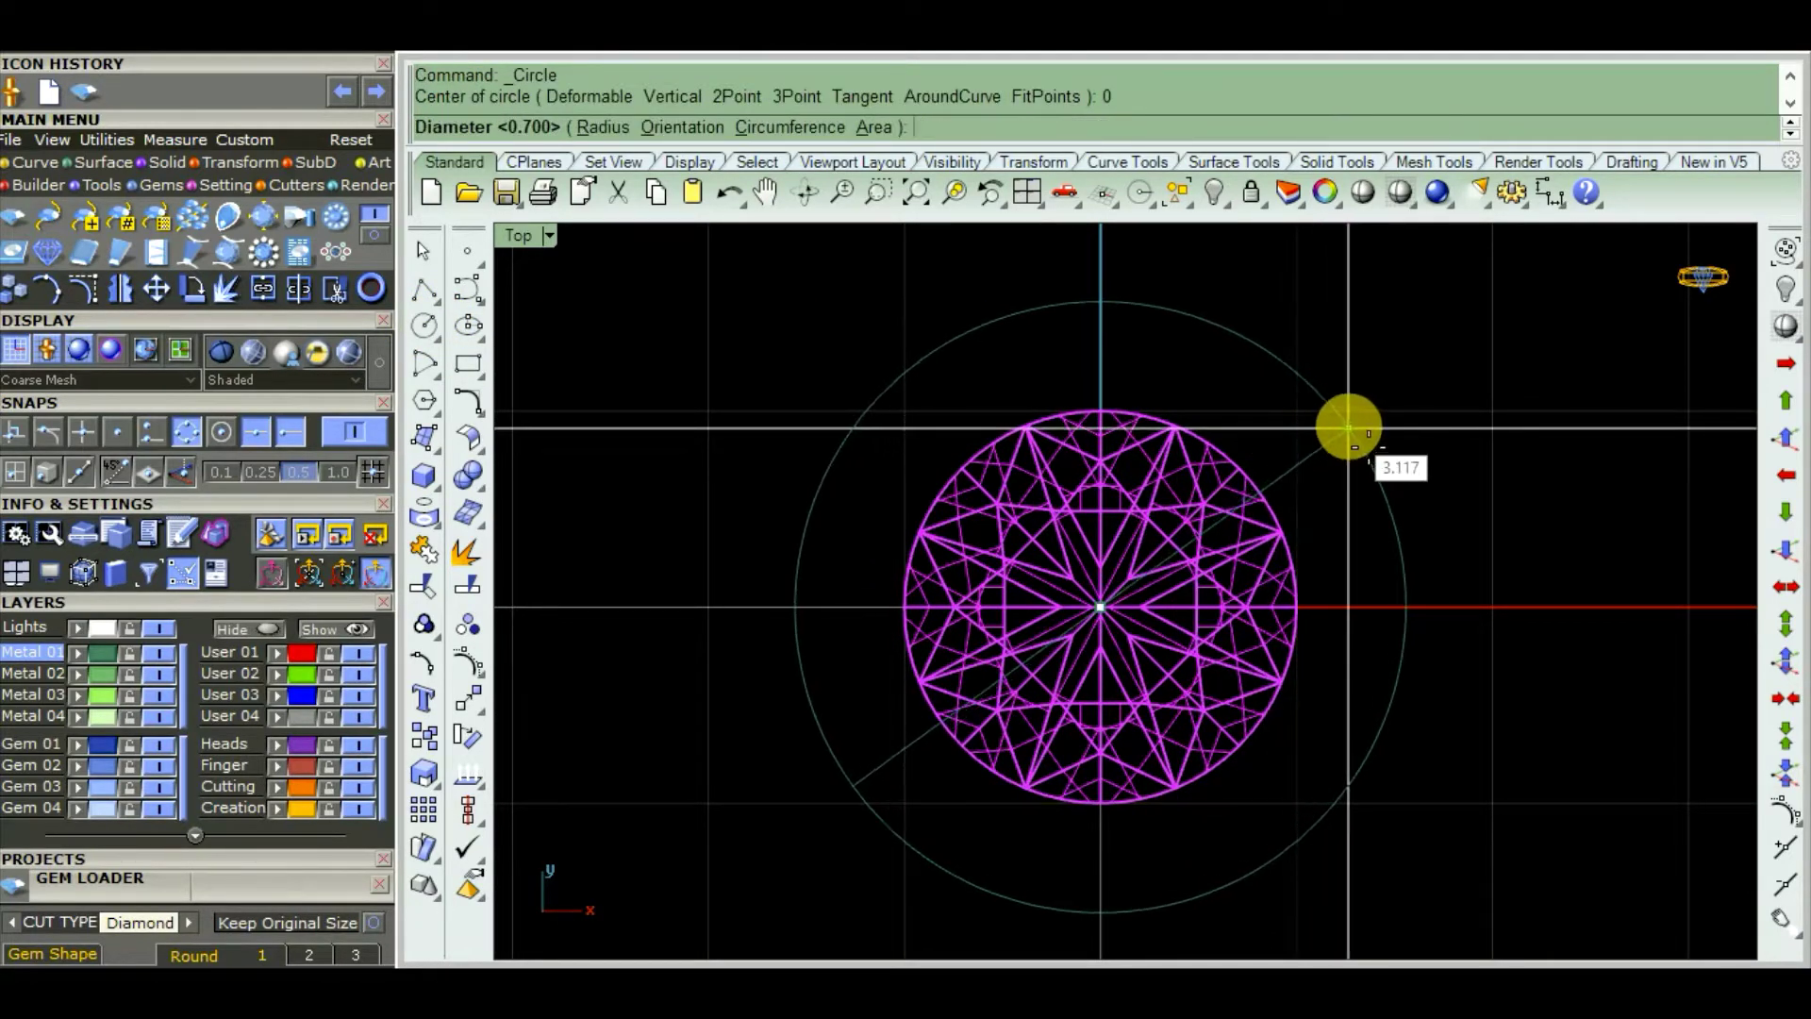
type("2")
right_click(1349, 429)
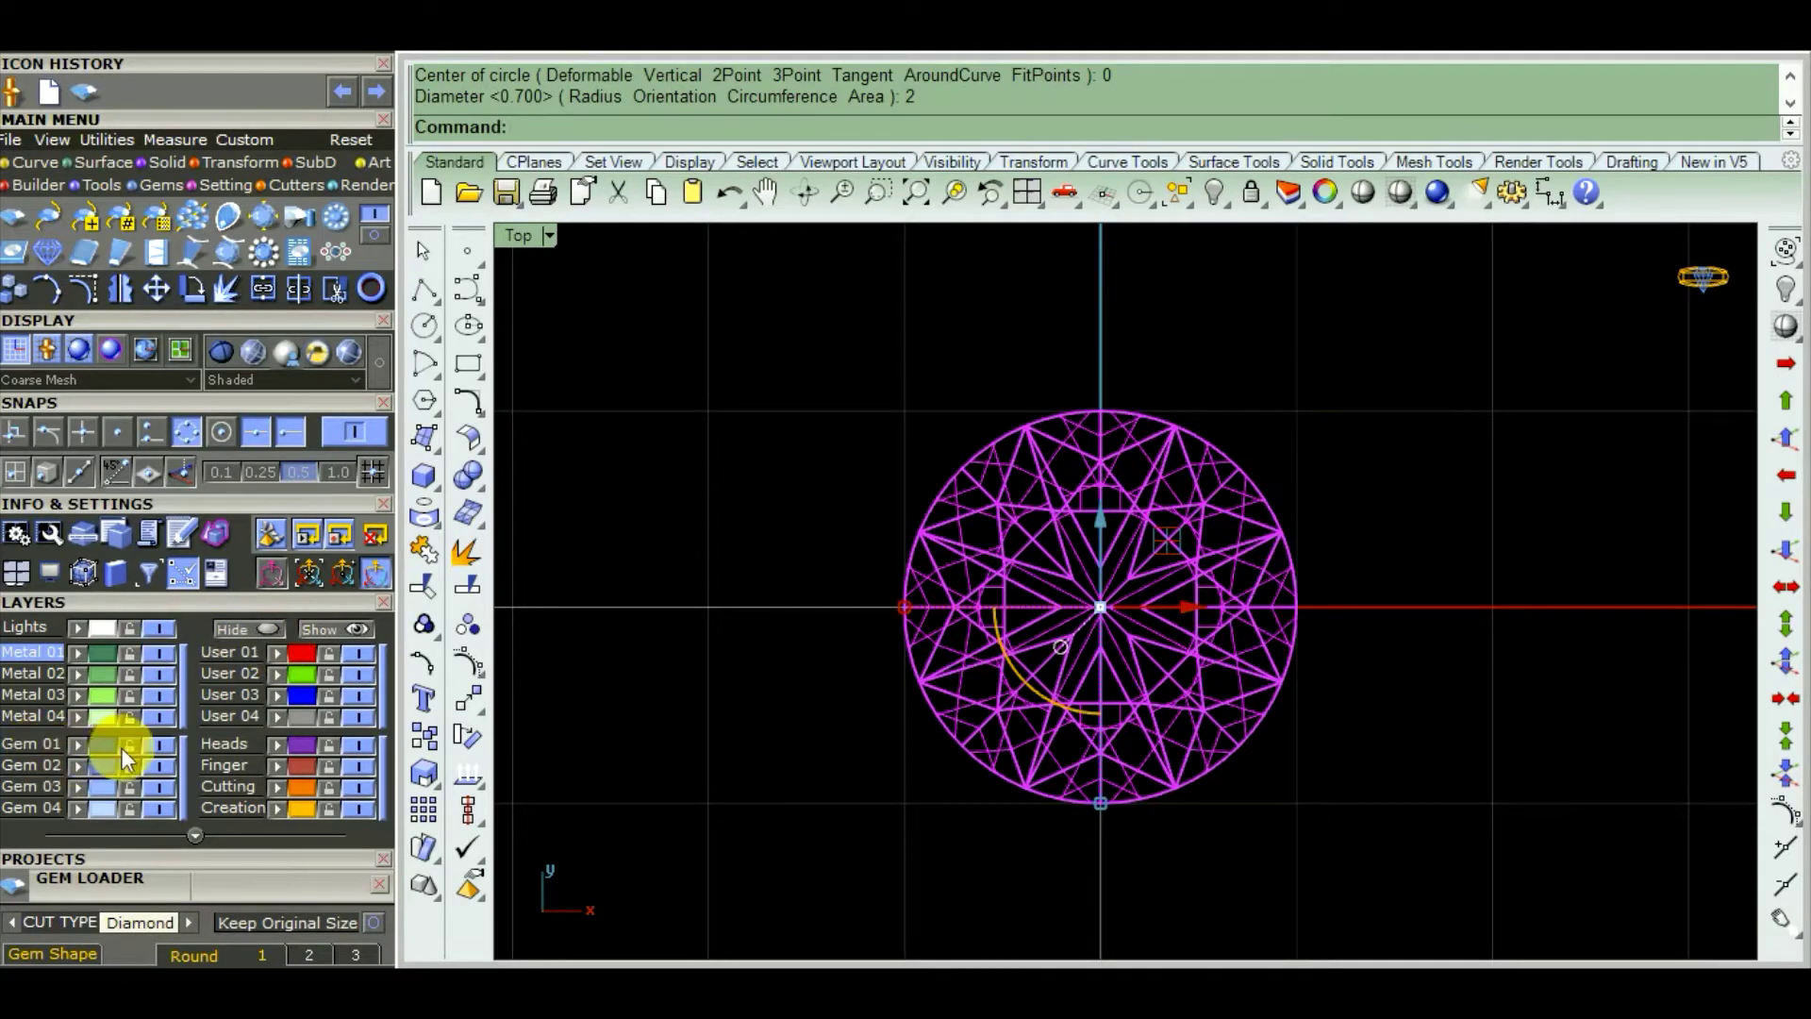
Hide the Gem 03 layer and window-select the new circle
left_click(158, 788)
scroll(1252, 570, "up", 2)
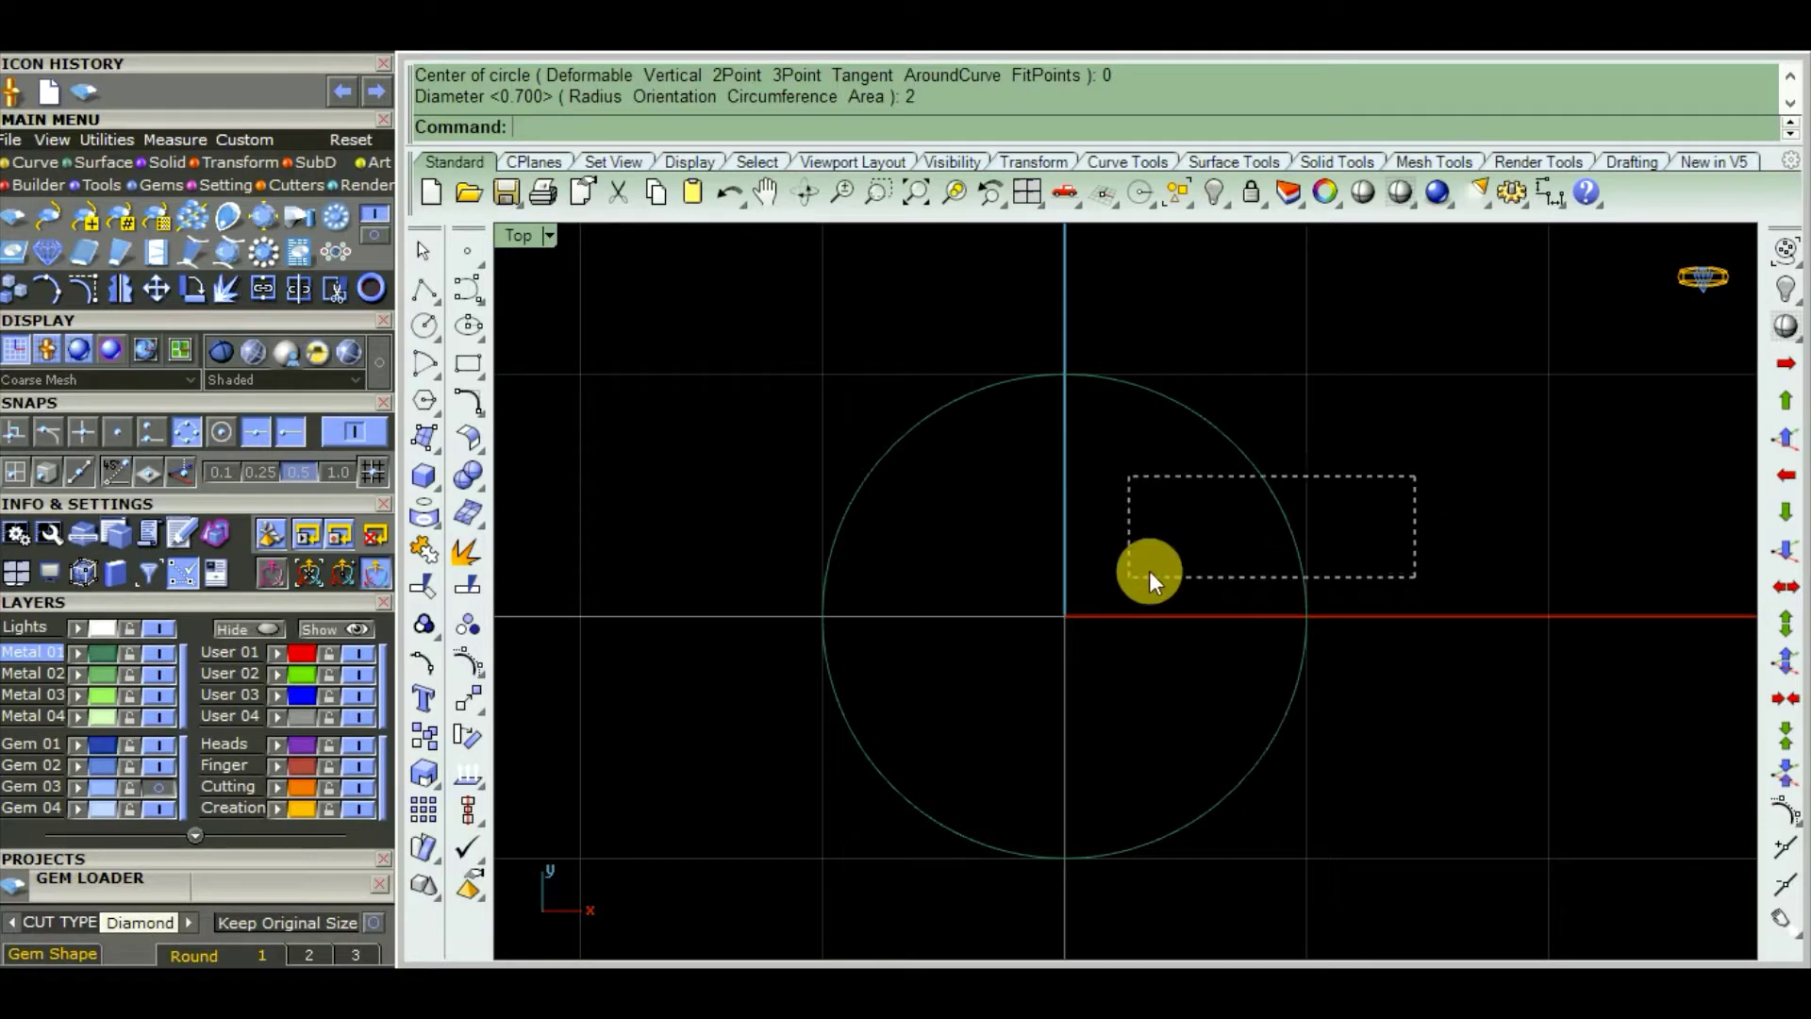
left_click_drag(1148, 569, 1132, 576)
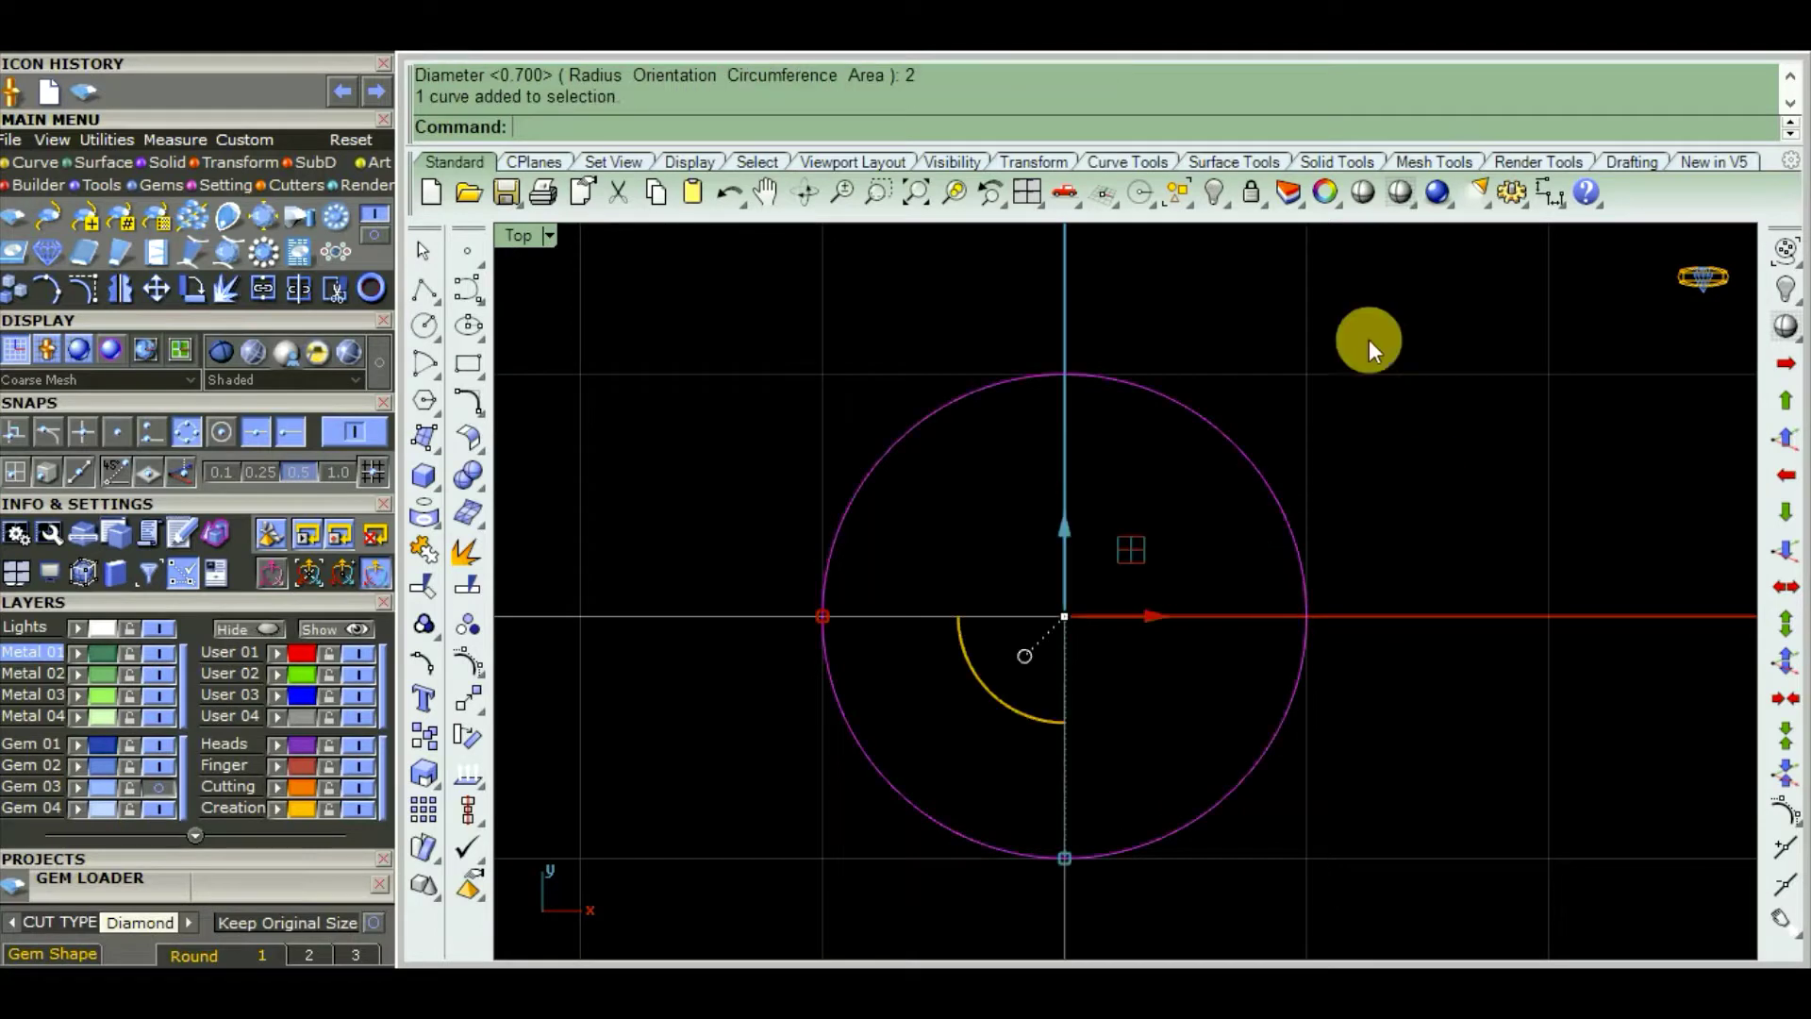
left_click(1564, 206)
left_click(1547, 279)
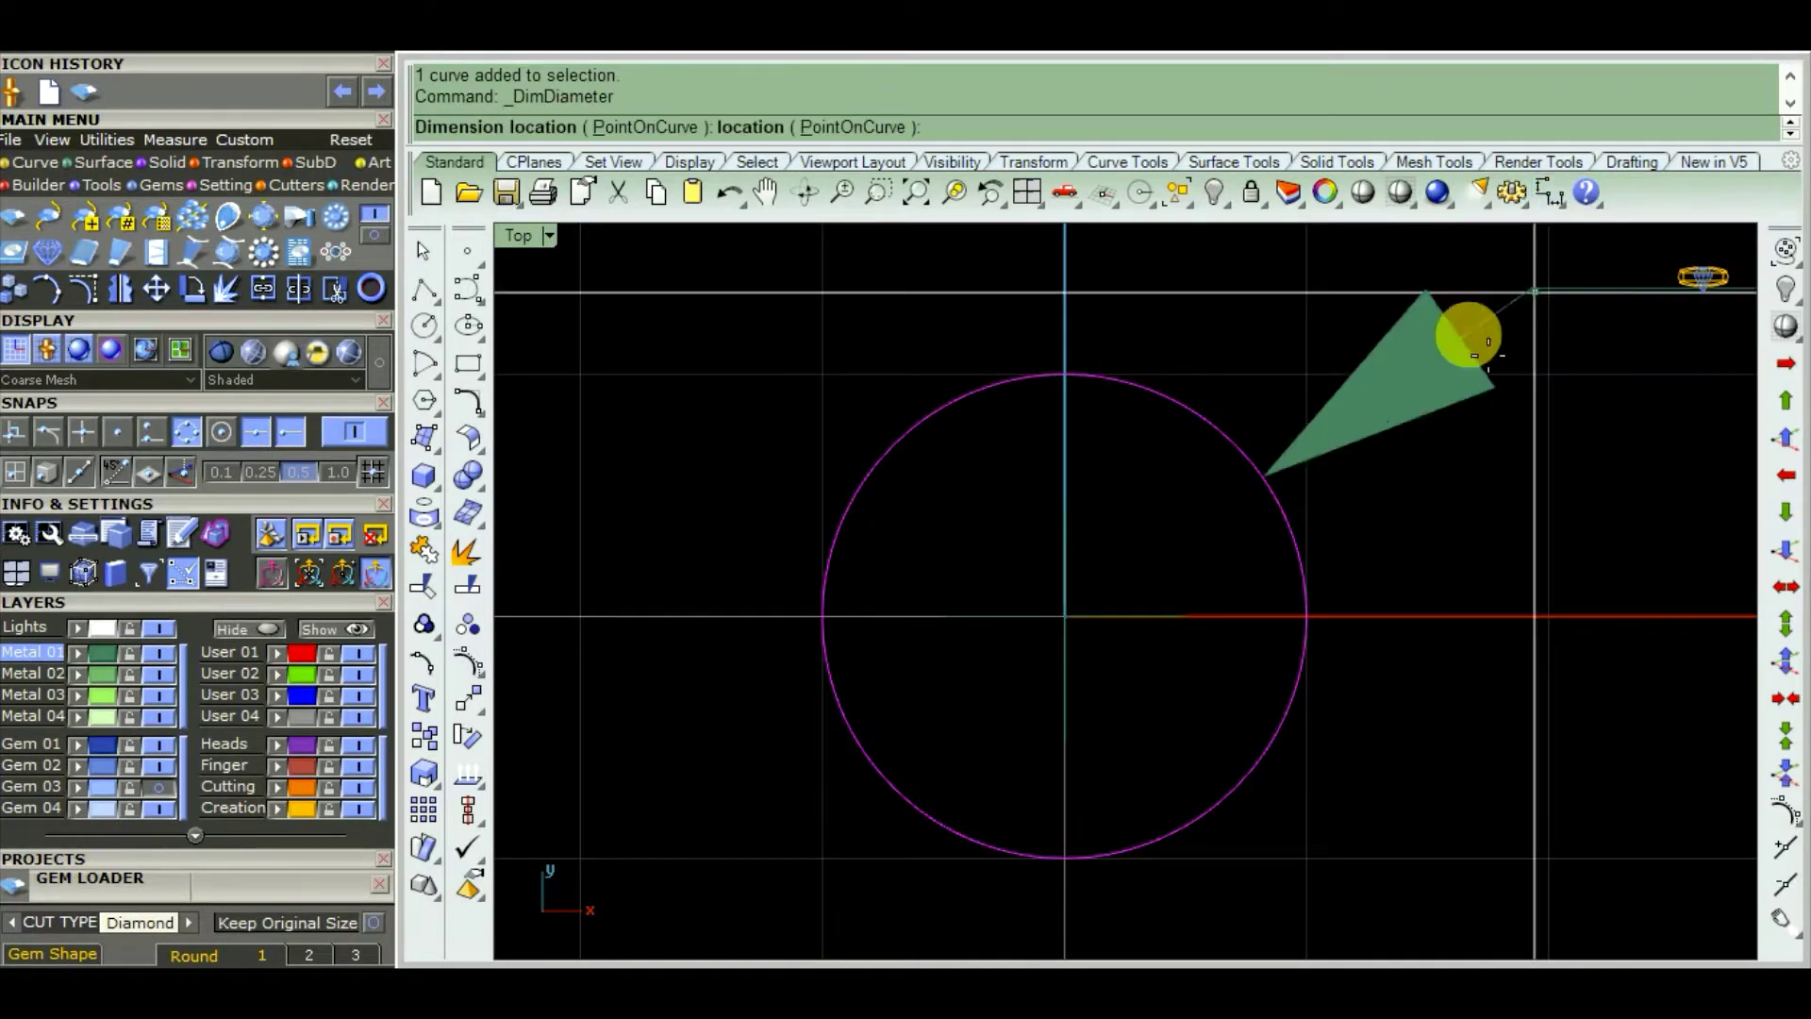
scroll(944, 412, "down", 3)
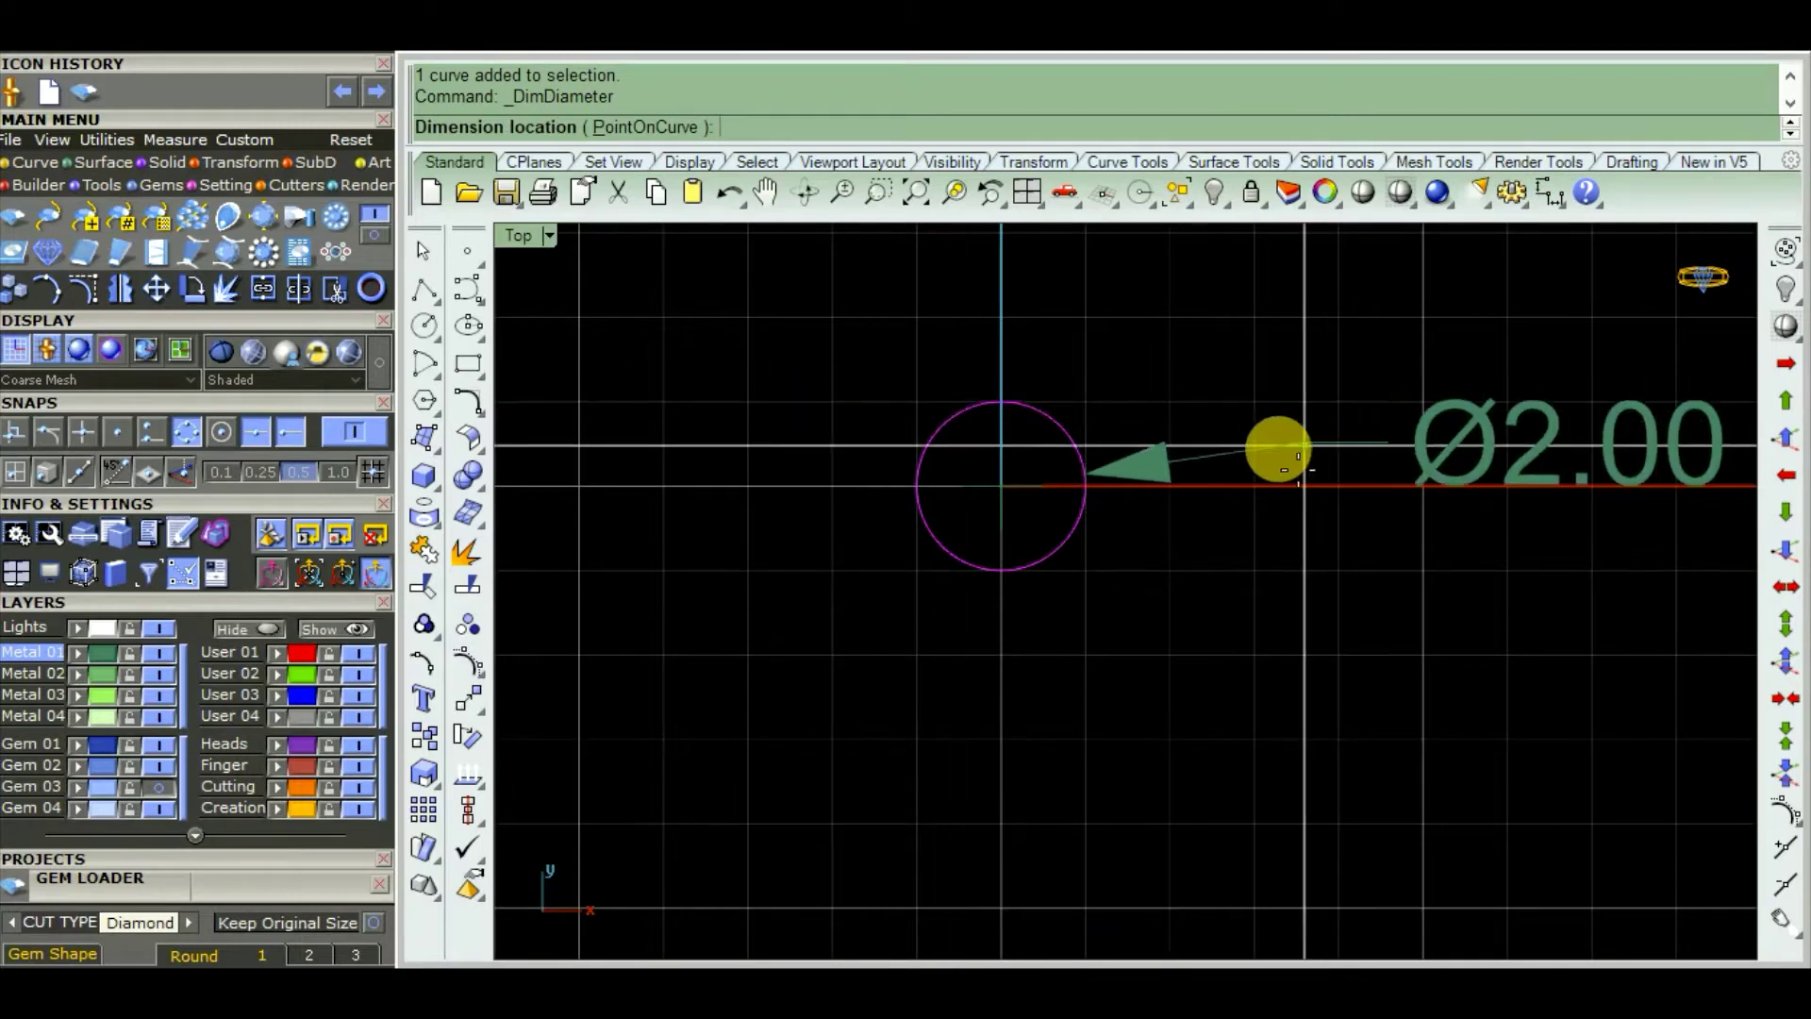
scroll(1218, 444, "down", 5)
scroll(943, 509, "up", 4)
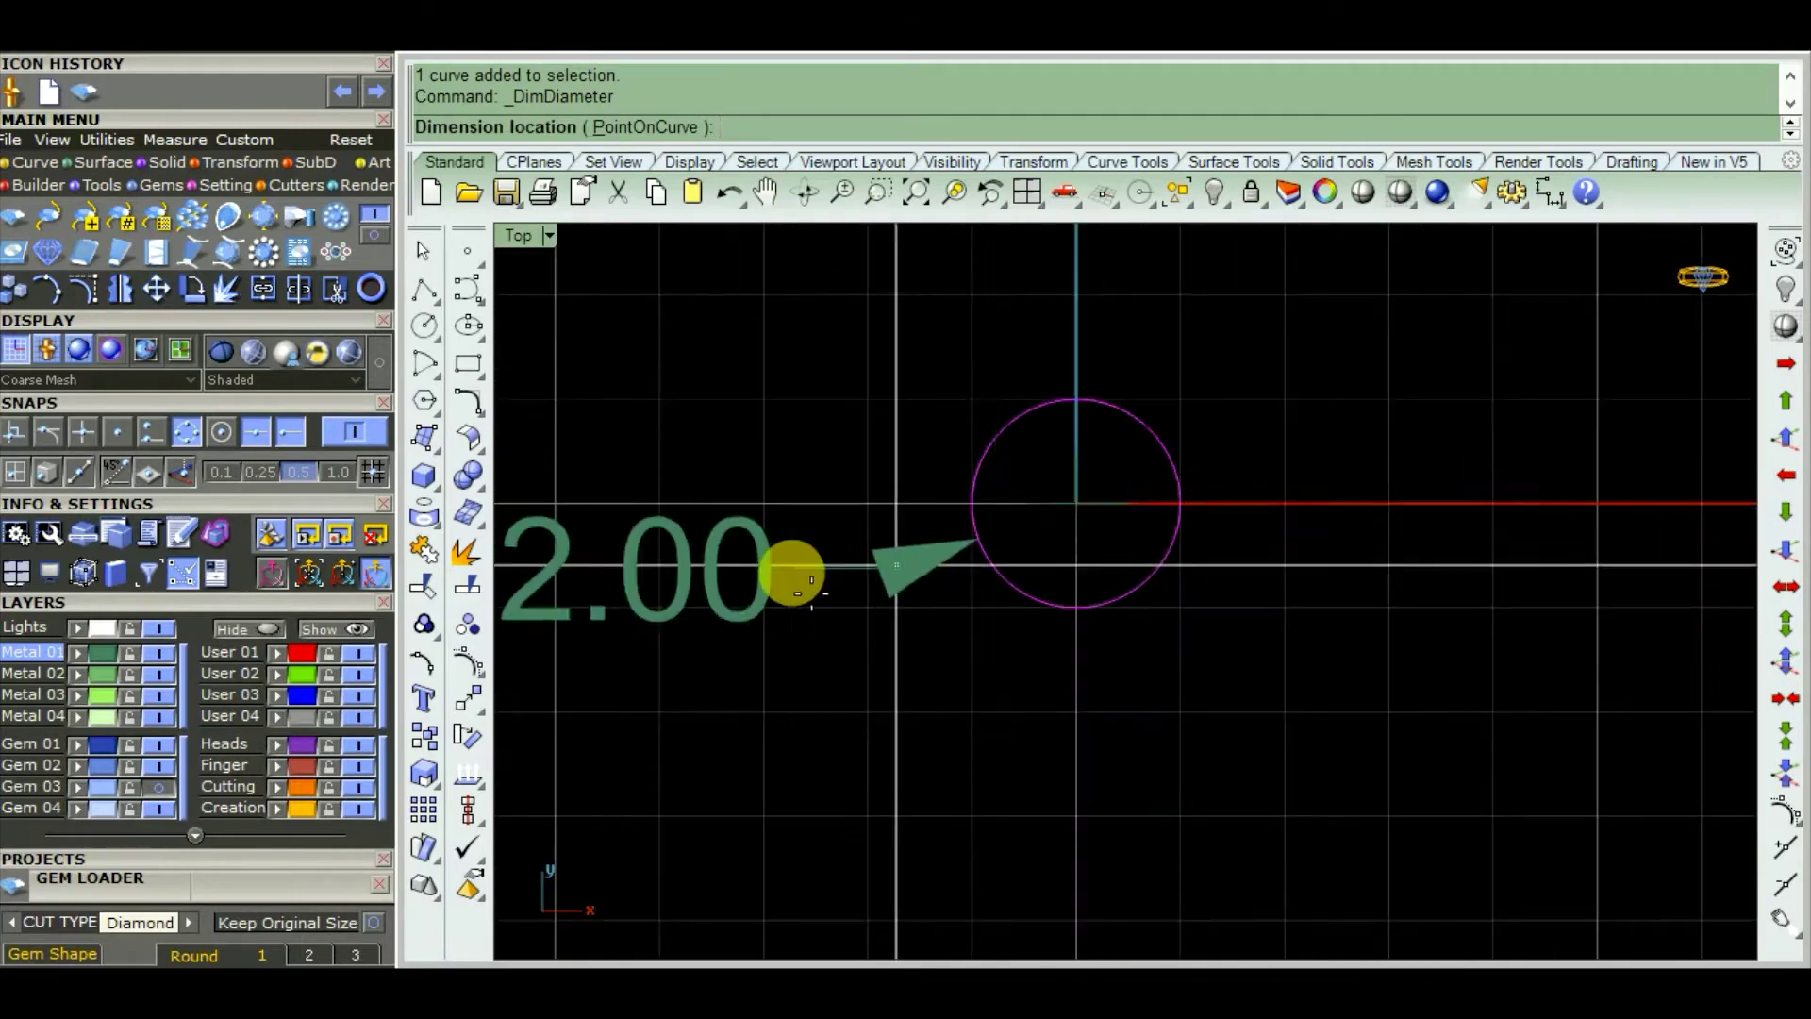
scroll(754, 556, "up", 3)
scroll(660, 528, "down", 3)
scroll(651, 525, "down", 3)
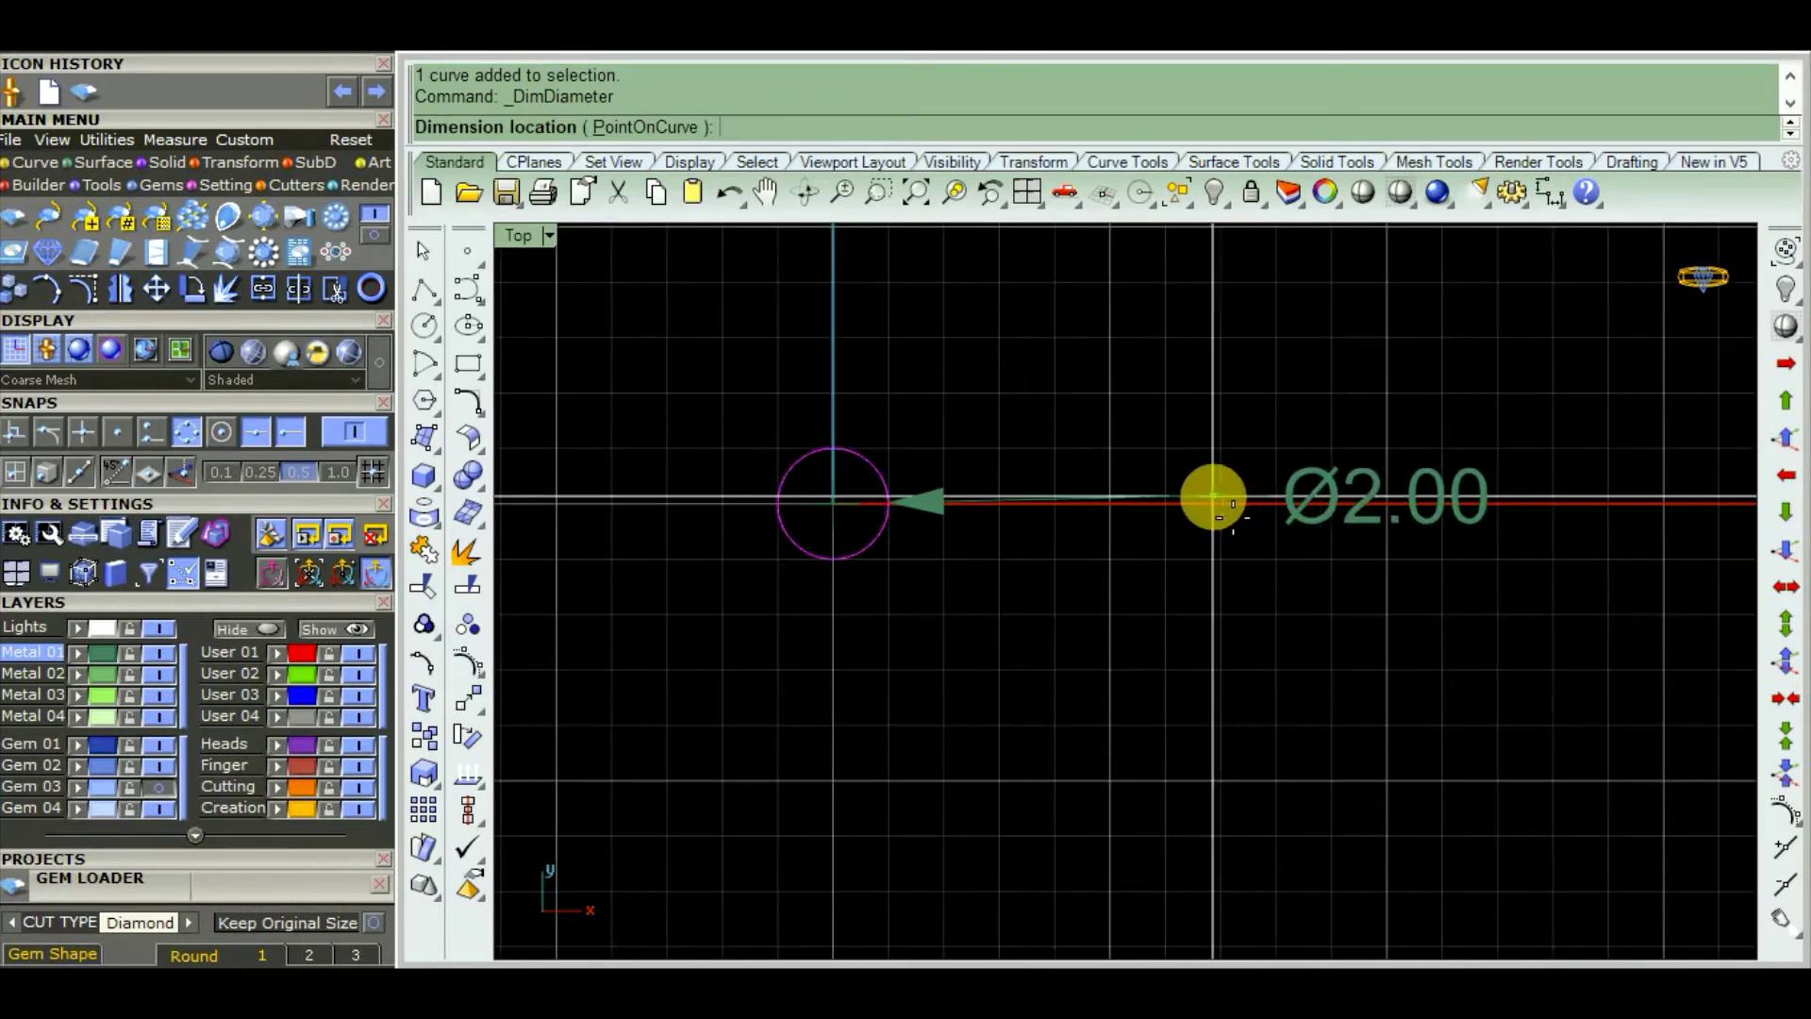
scroll(995, 478, "up", 3)
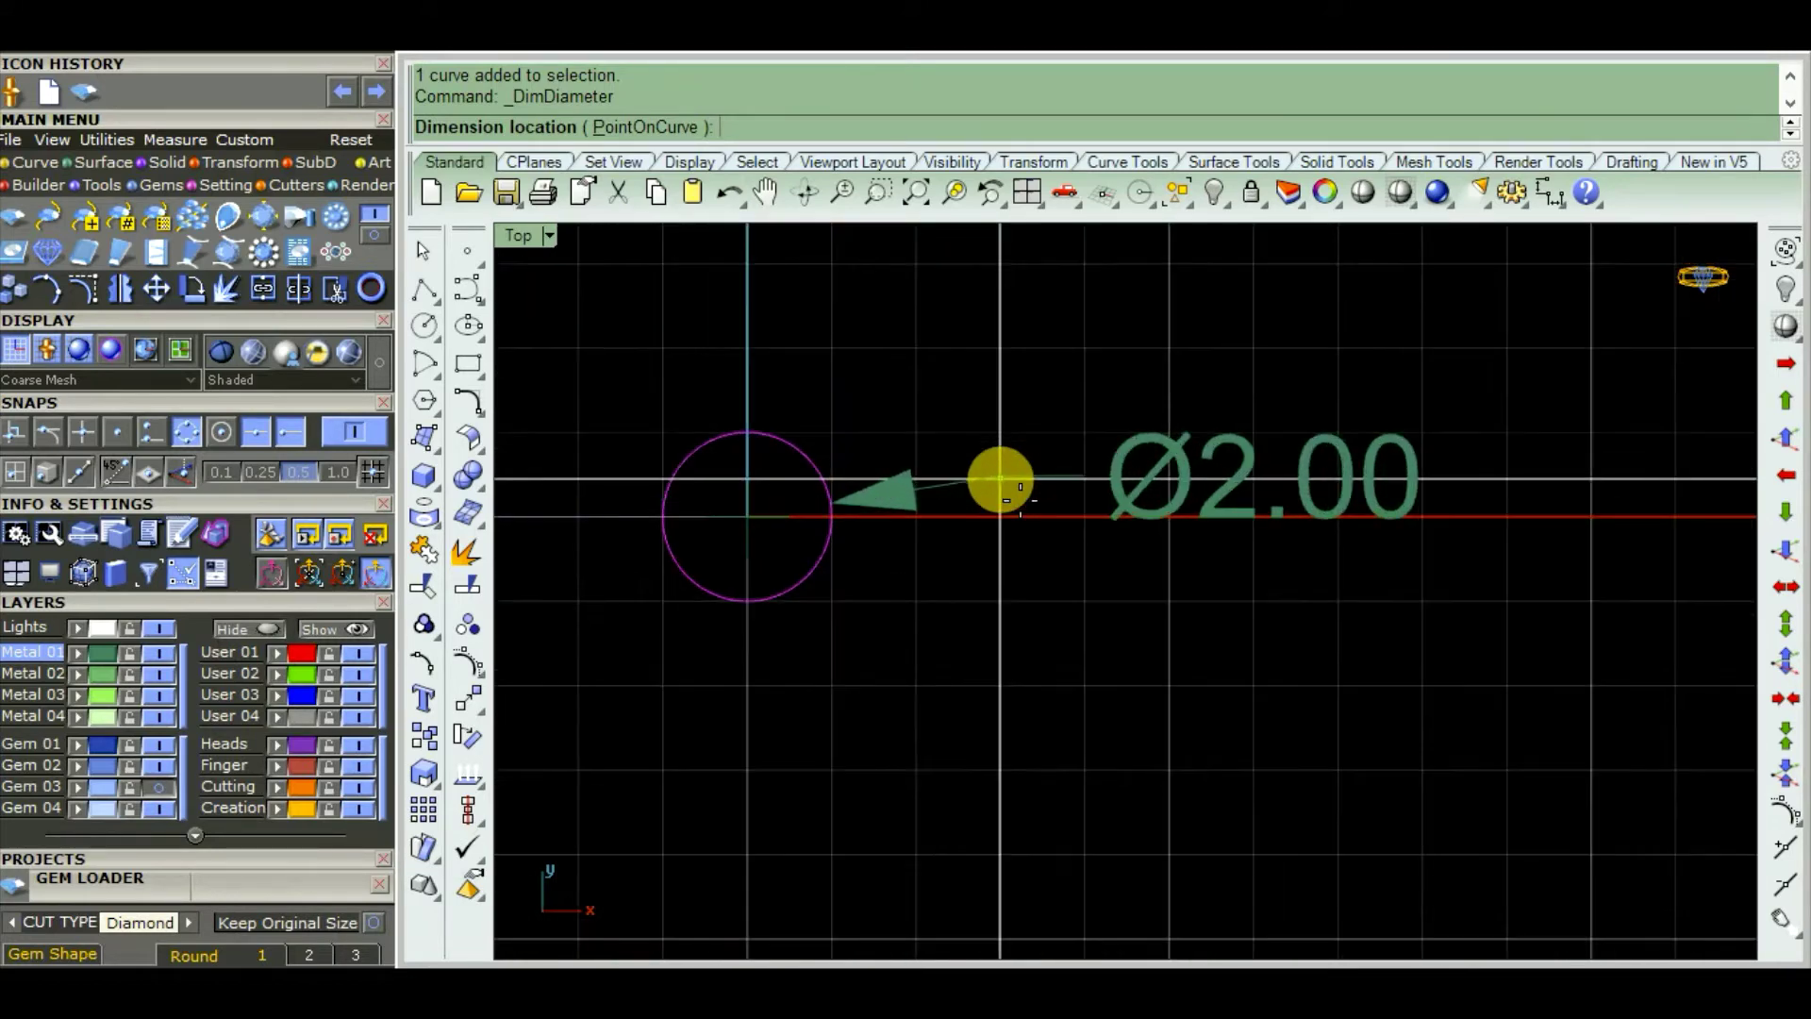
scroll(1004, 481, "up", 1)
key("Escape")
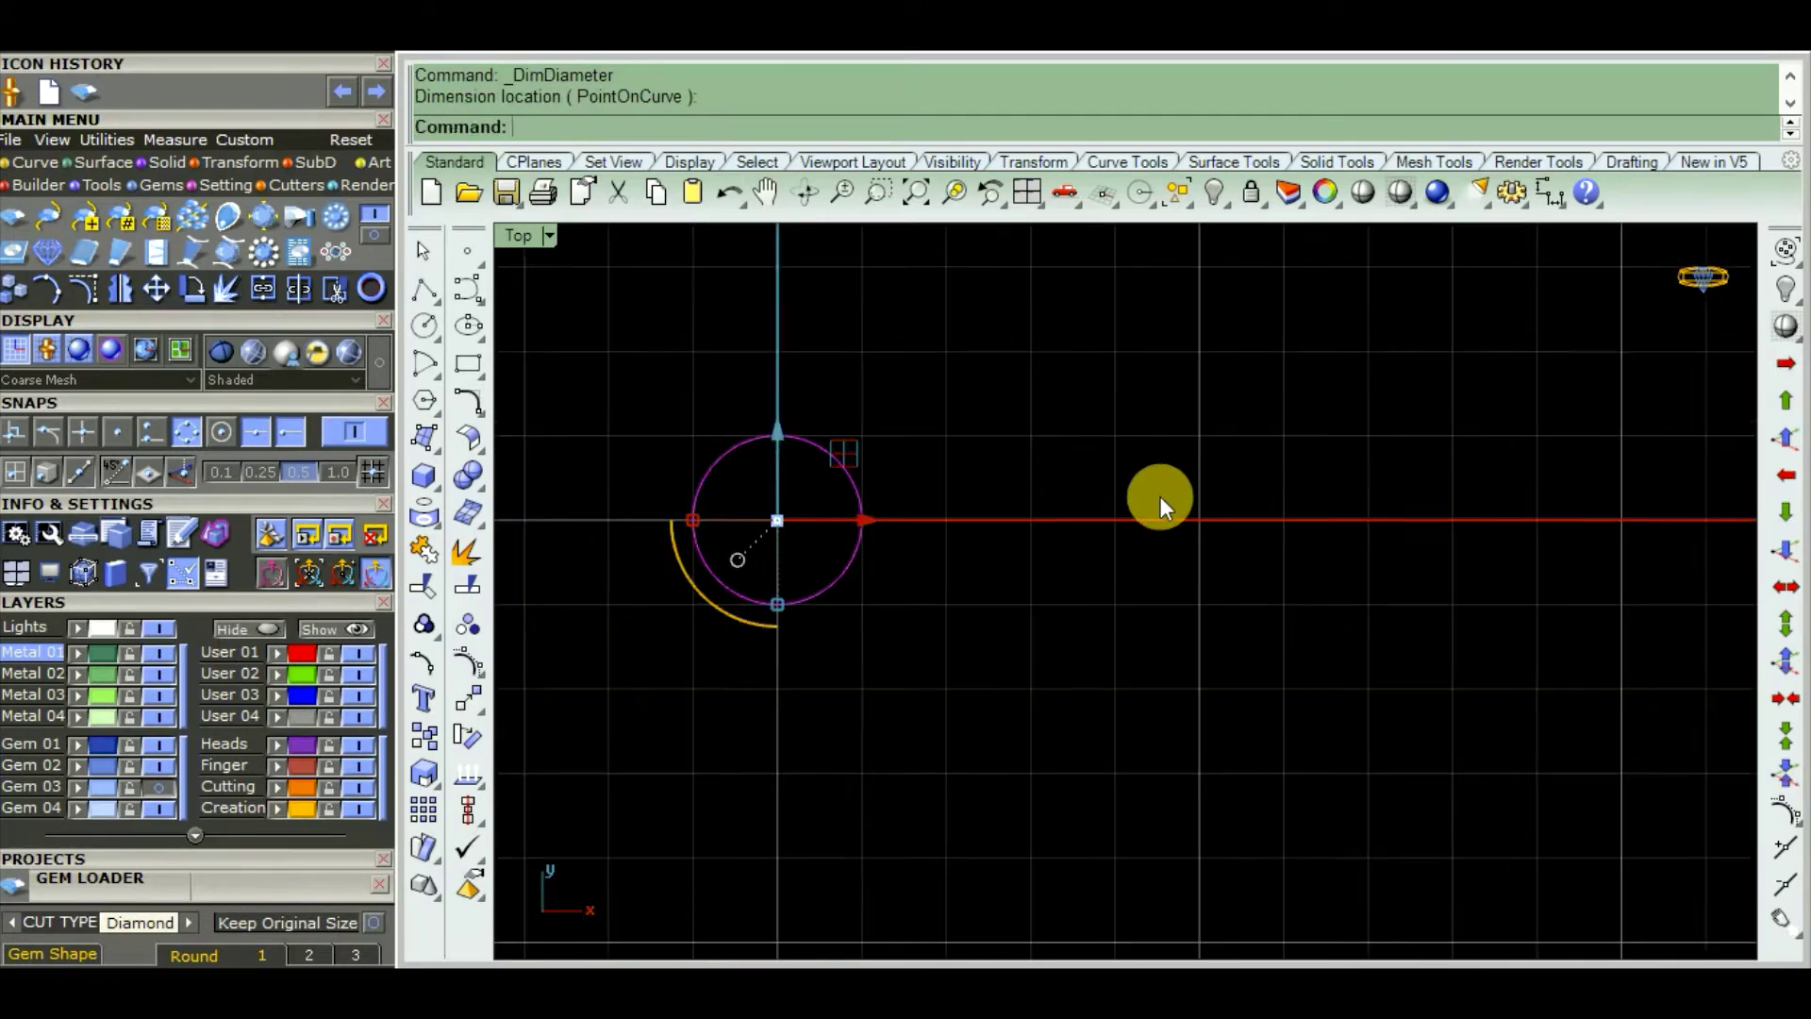
scroll(1226, 603, "down", 3)
scroll(1135, 577, "up", 3)
scroll(1122, 555, "up", 2)
scroll(1122, 555, "down", 1)
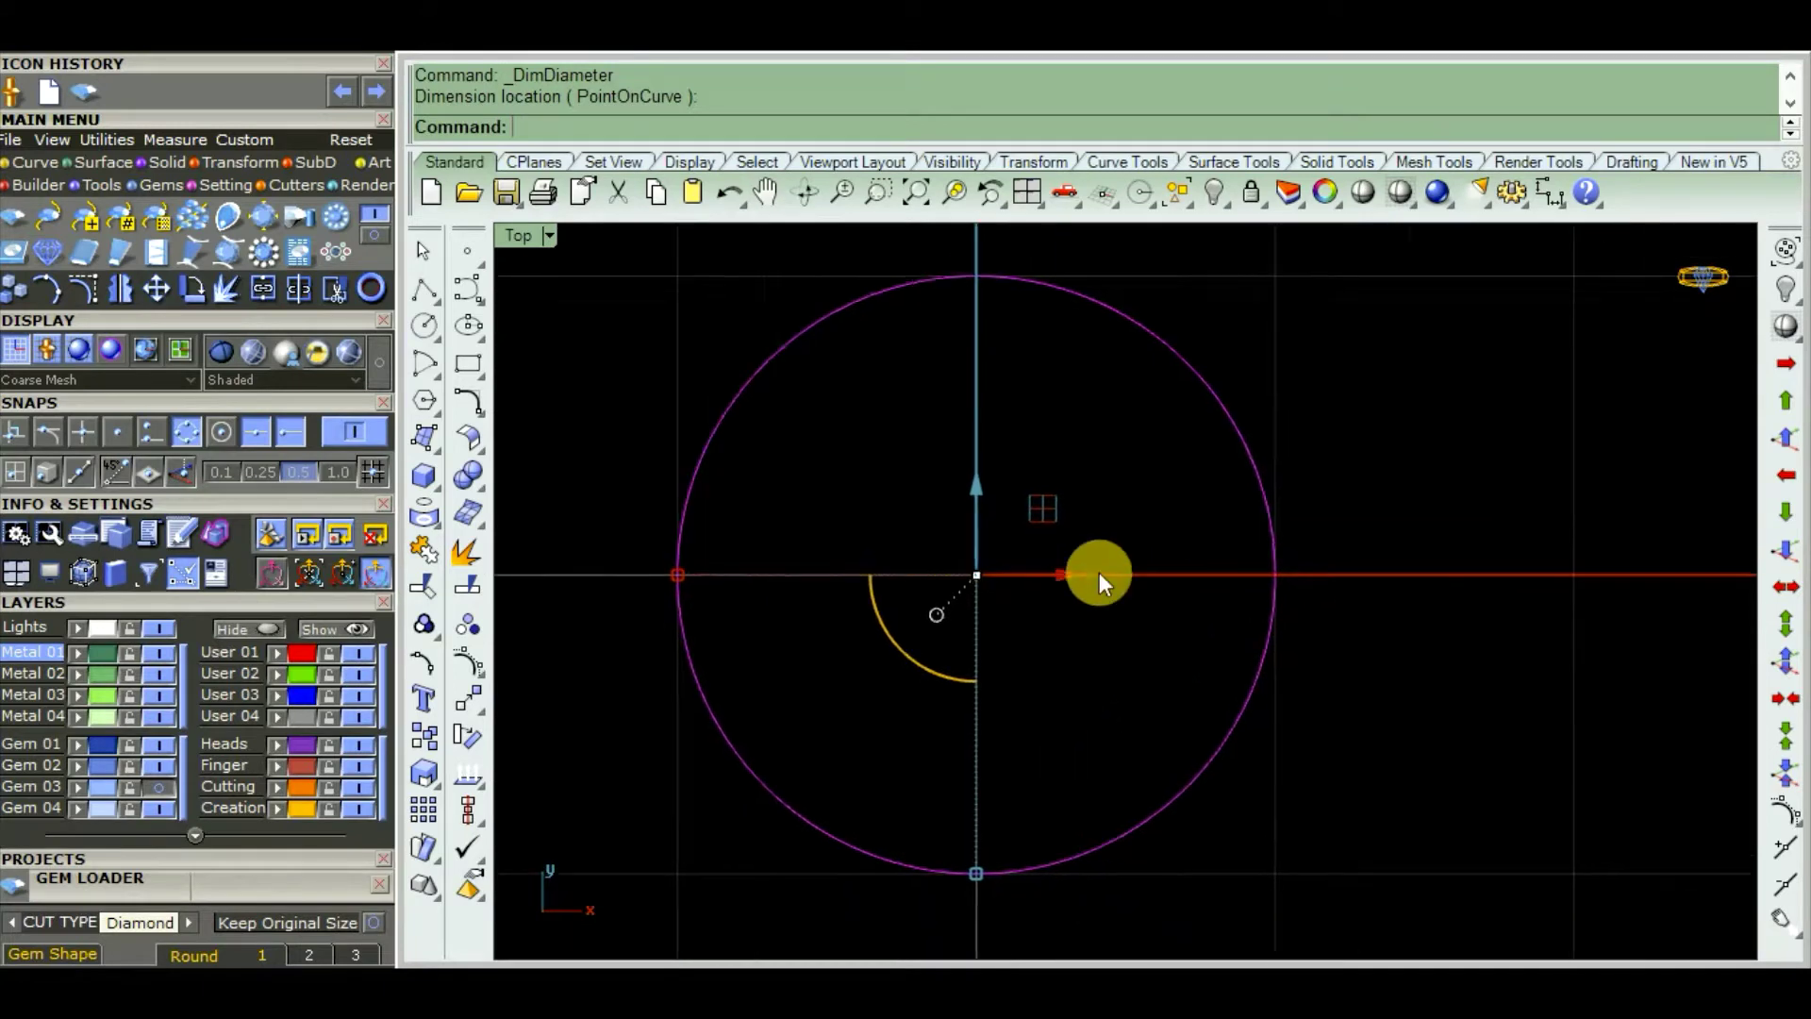
scroll(1100, 571, "down", 2)
left_click_drag(1383, 477, 1226, 559)
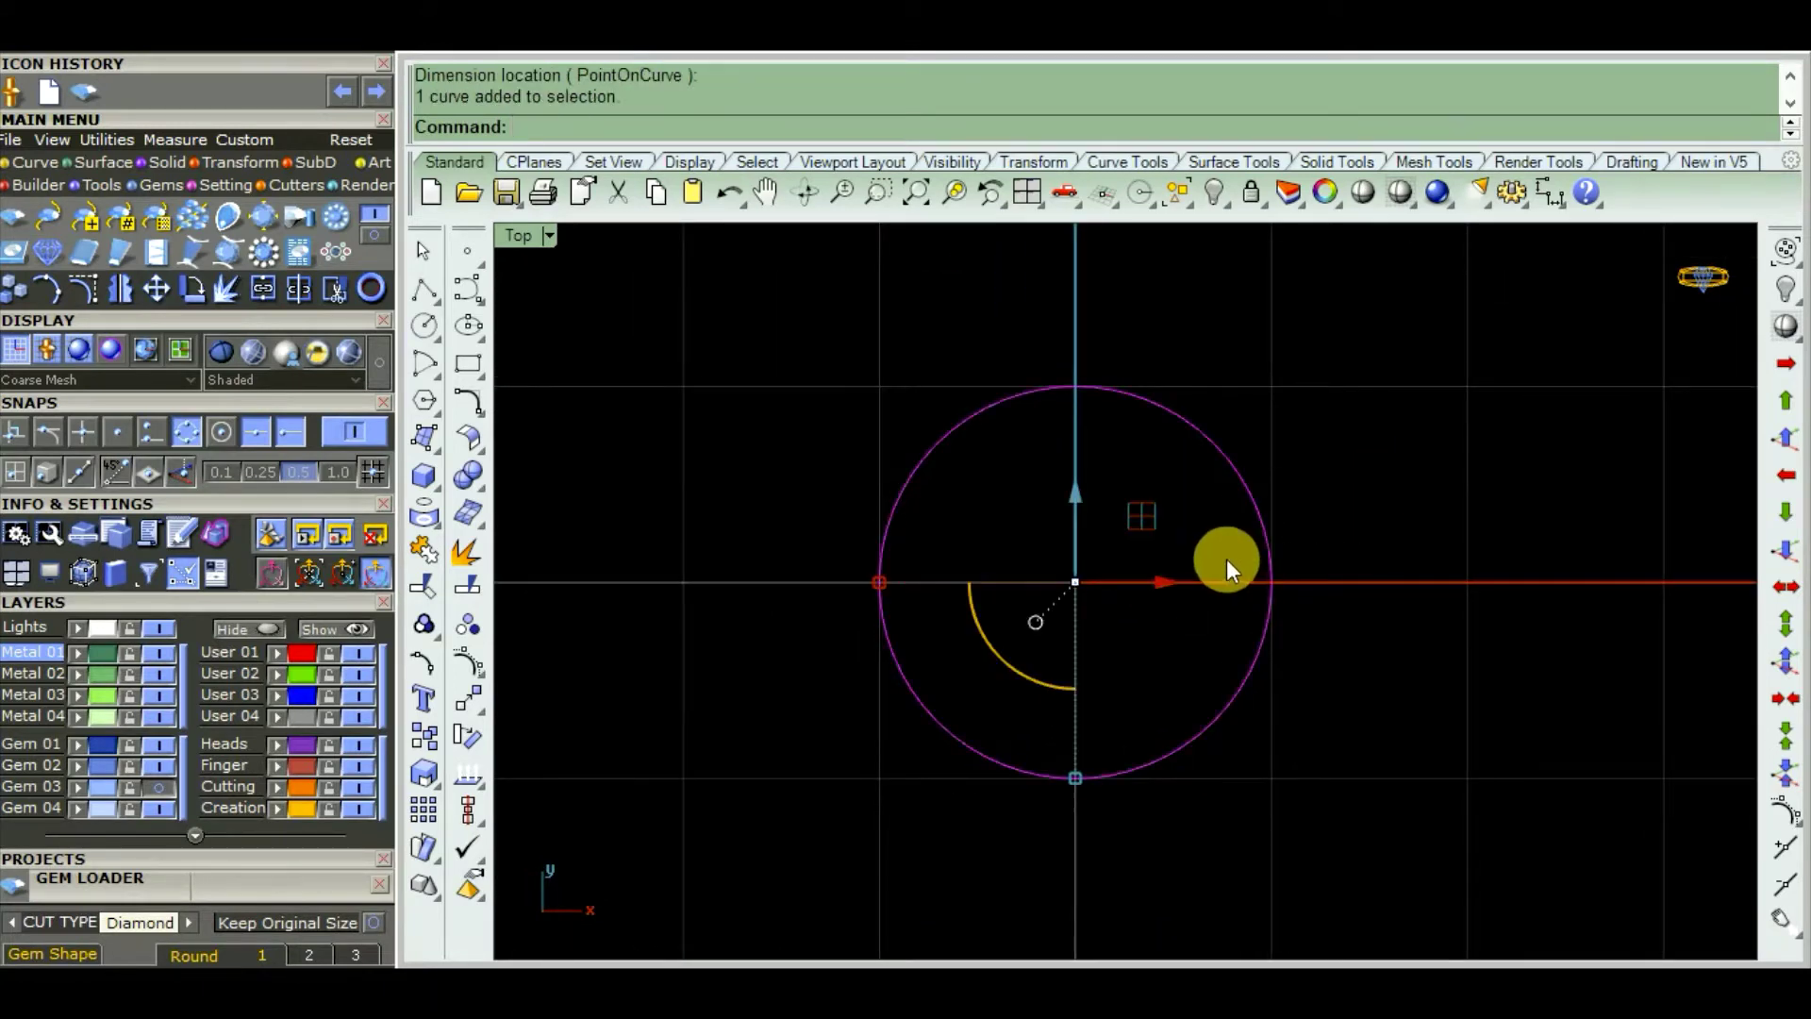
scroll(1226, 559, "up", 2)
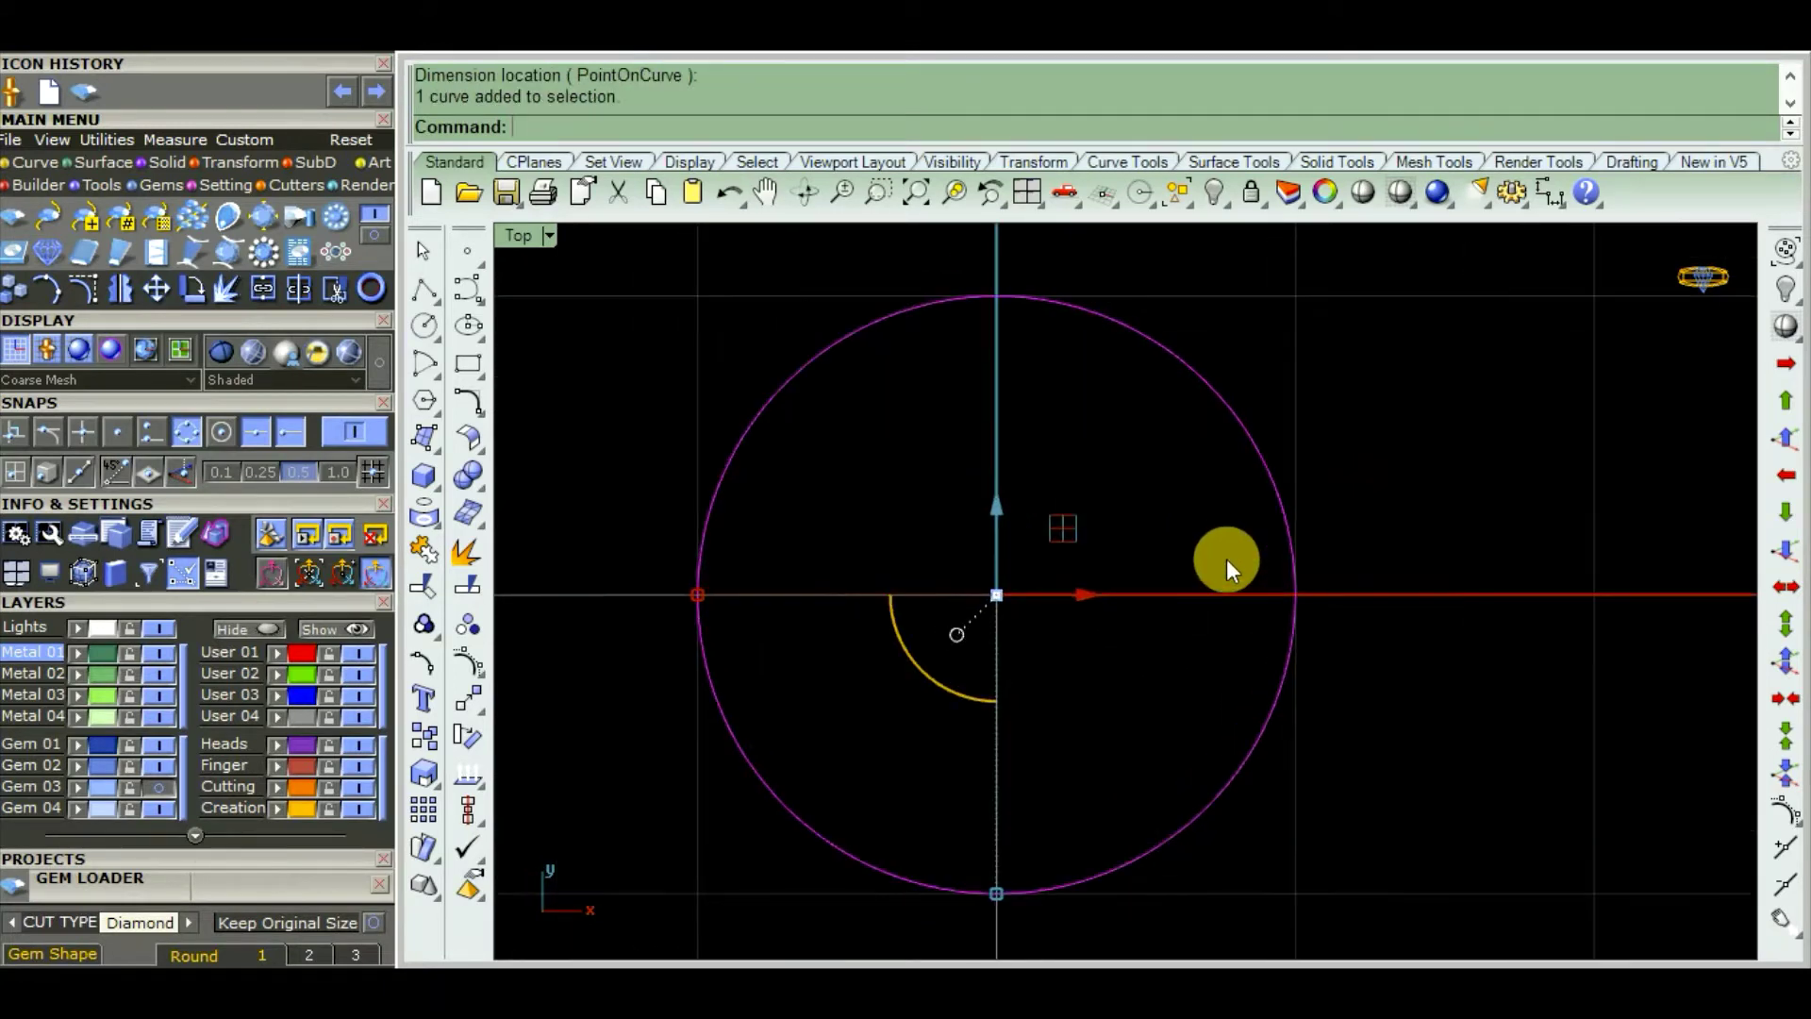
Offset the circle 0.1 outward with Offset curve
left_click(1139, 163)
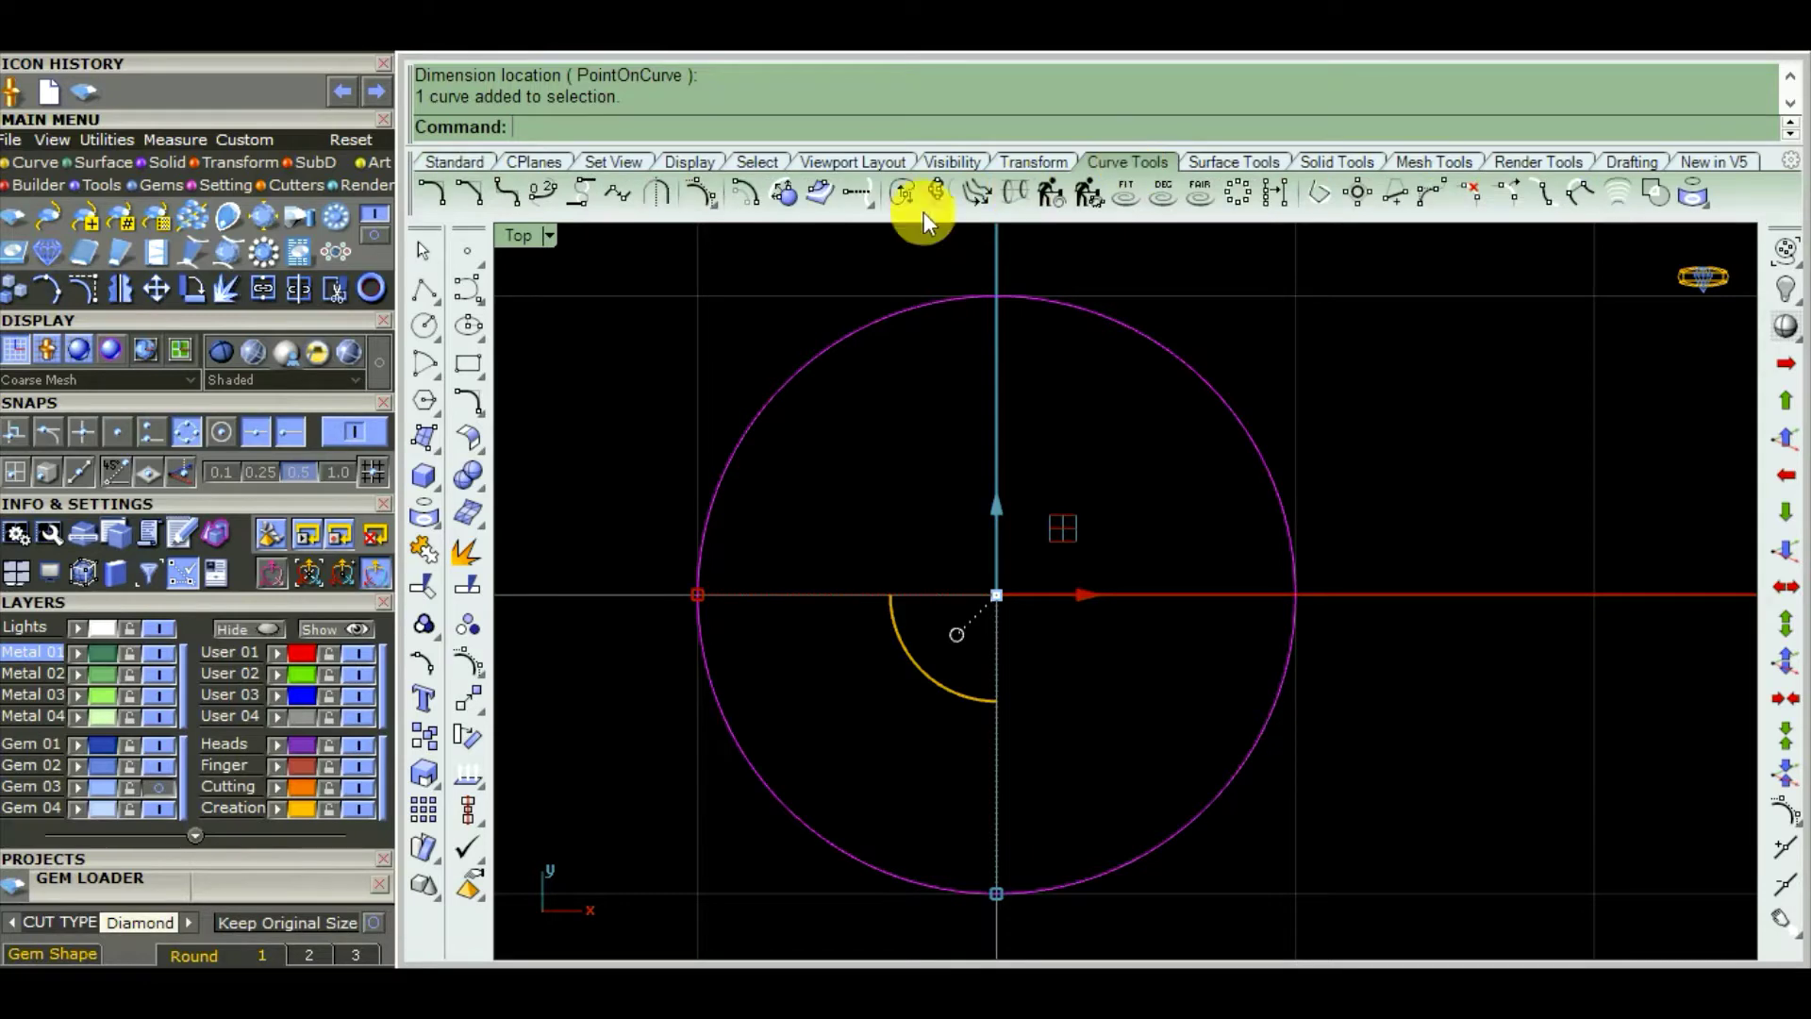
left_click(743, 195)
scroll(614, 366, "down", 3)
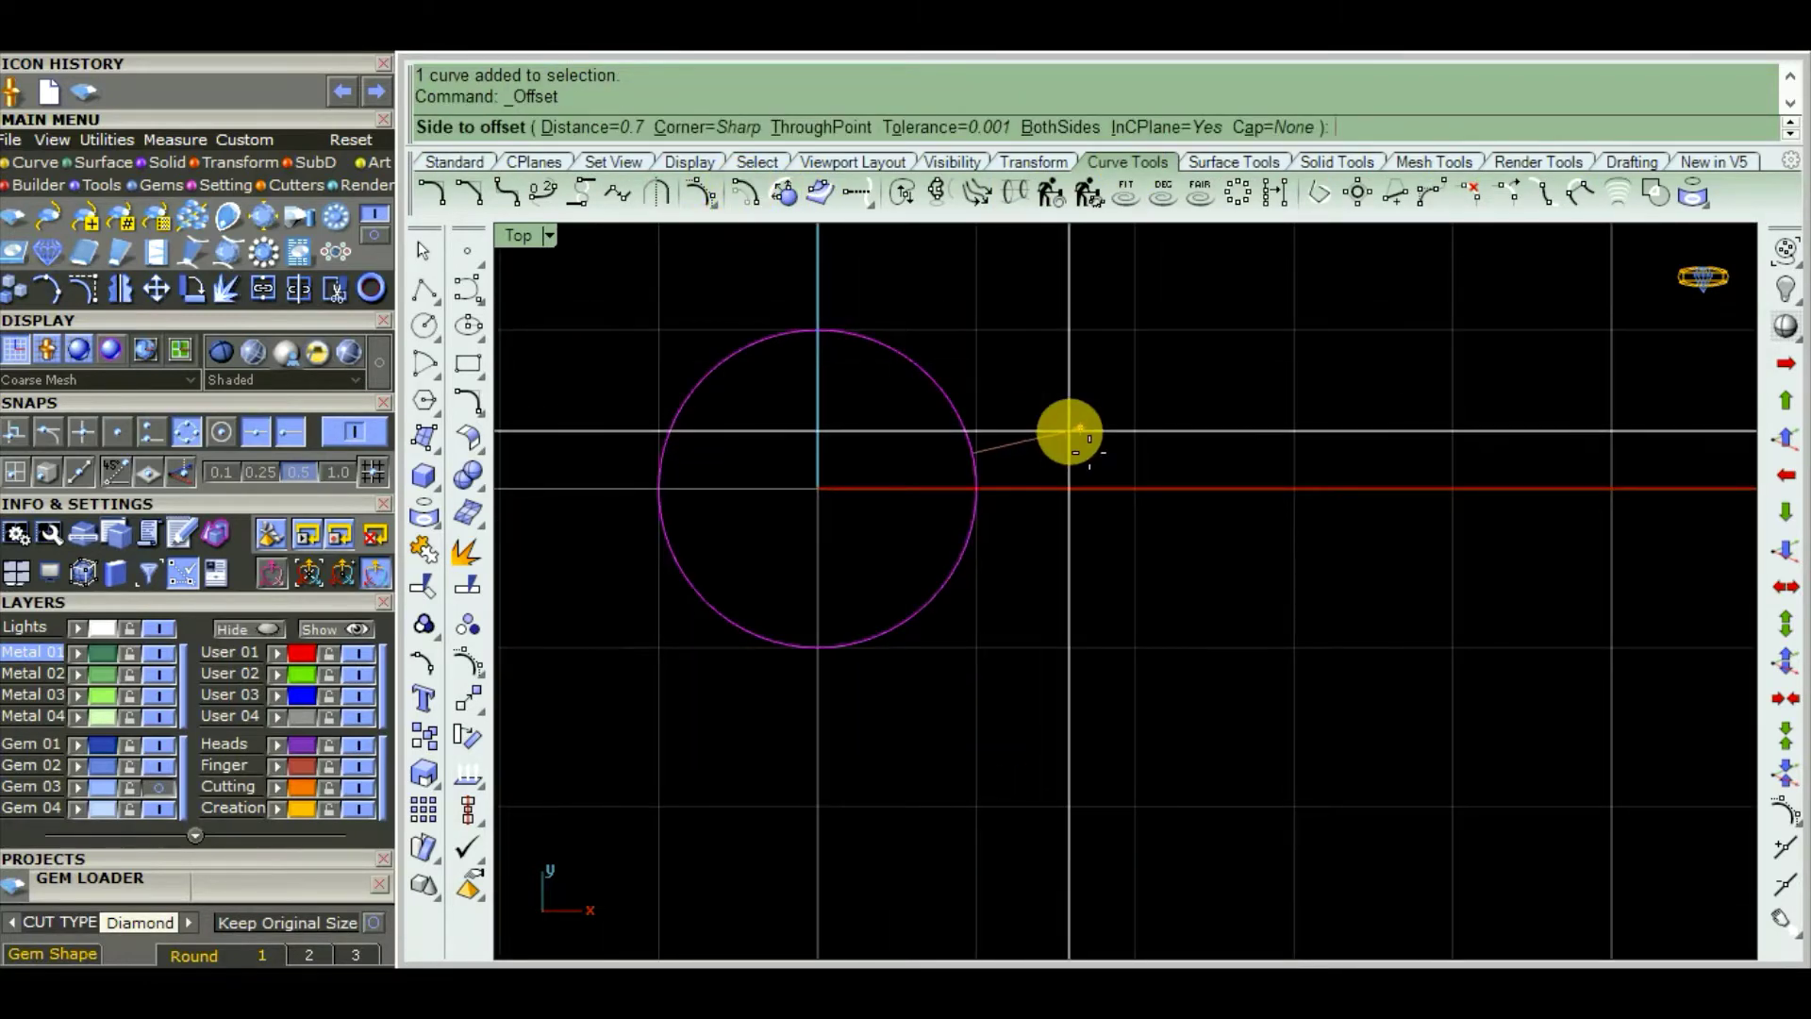
scroll(1056, 410, "down", 3)
scroll(1028, 396, "up", 5)
scroll(1056, 415, "down", 2)
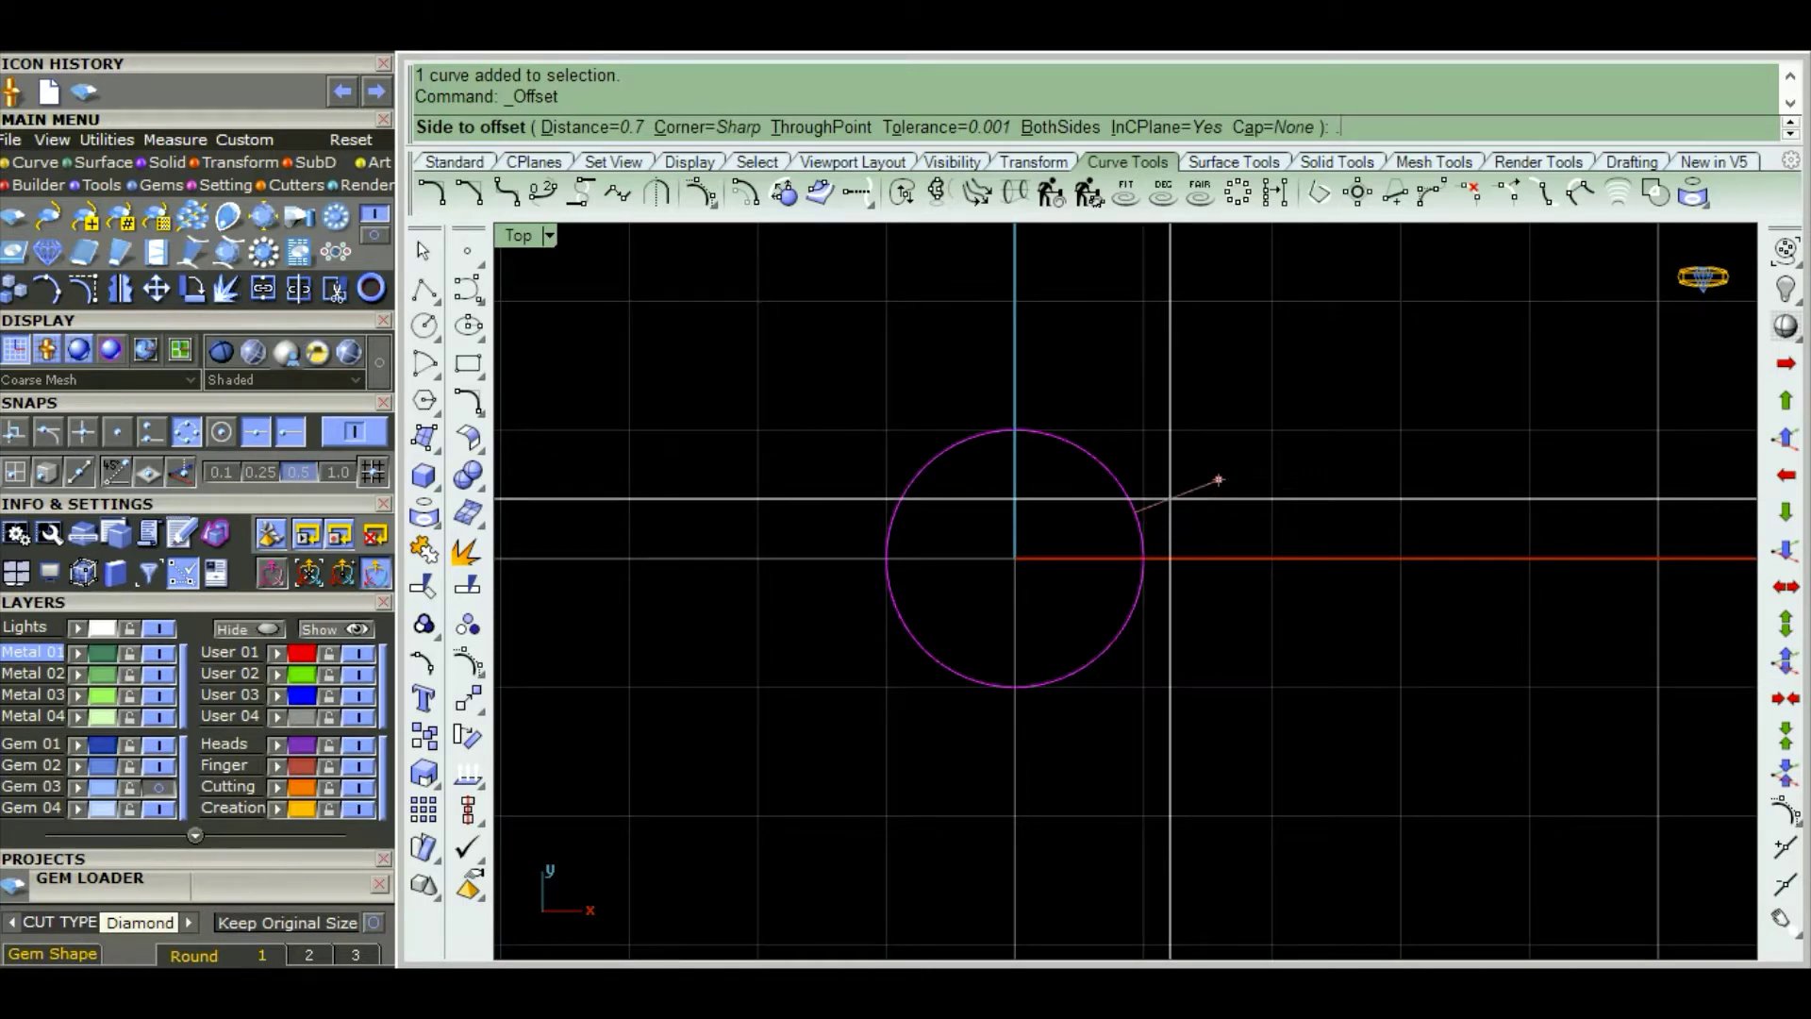
right_click(1170, 498)
left_click(1170, 500)
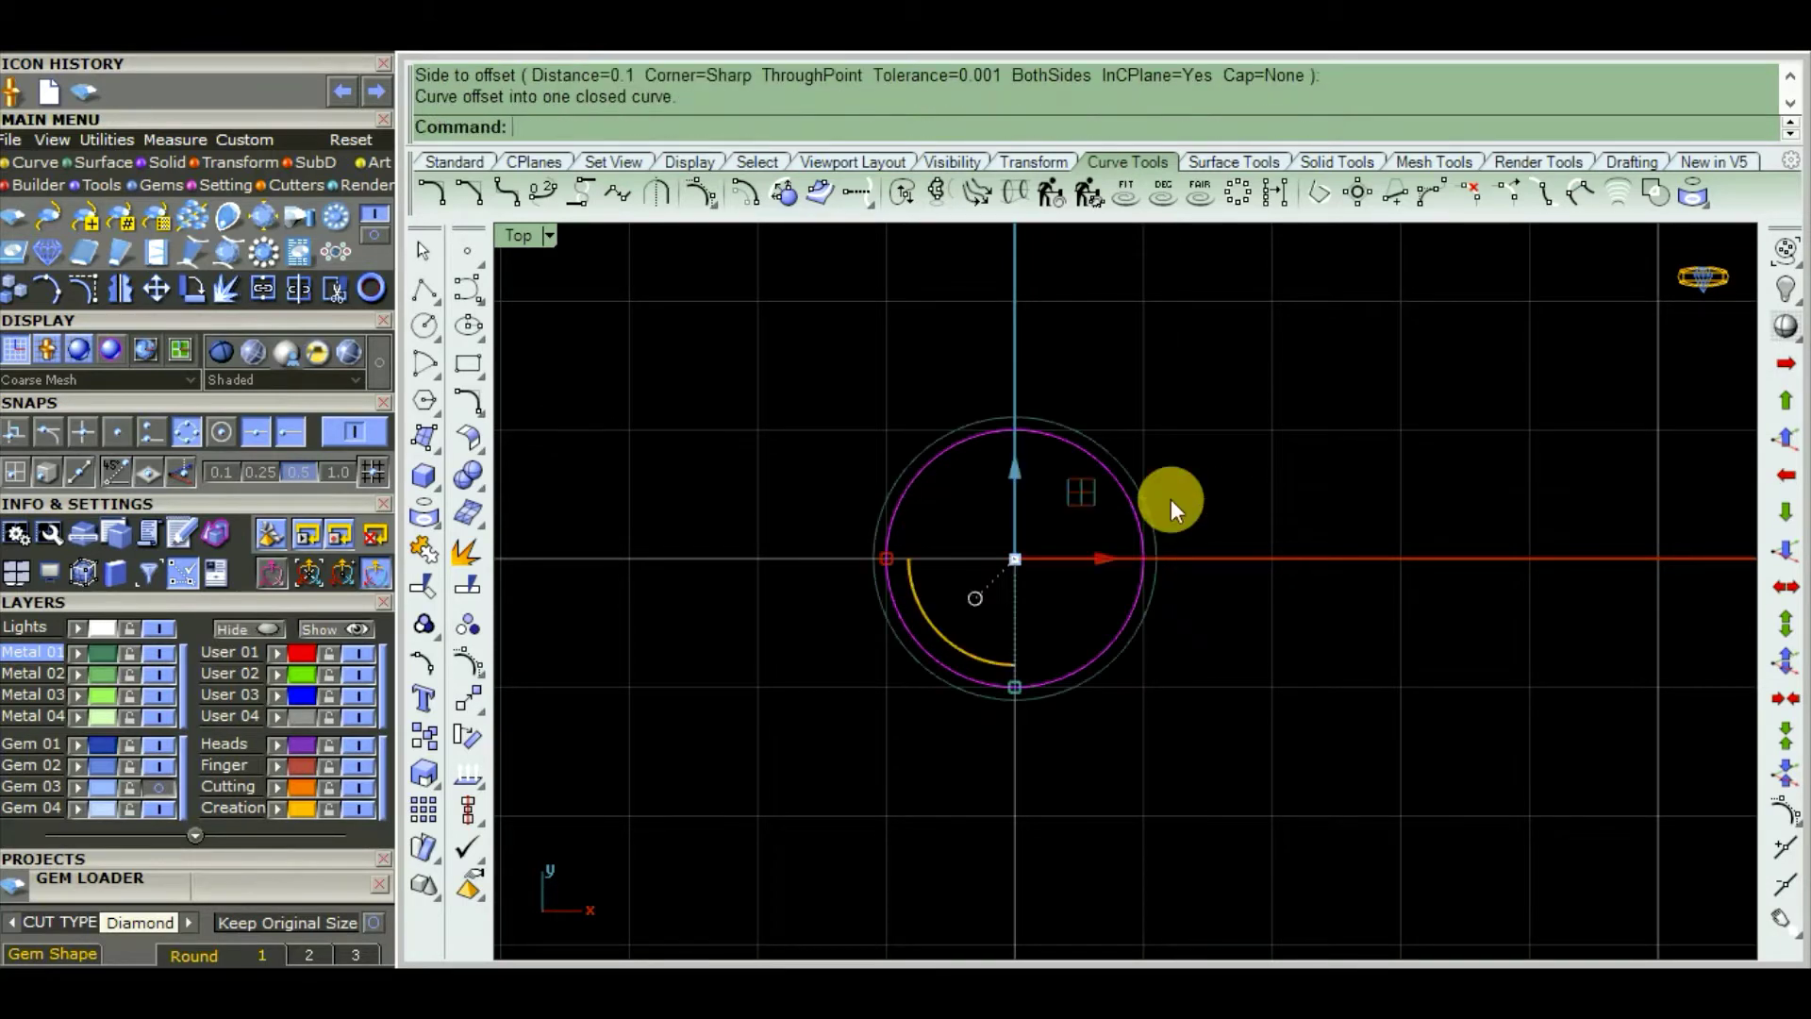
Delete the original circle and select the remaining offset circle
left_click(1038, 474)
key("Delete")
scroll(1047, 479, "up", 3)
scroll(1048, 488, "down", 2)
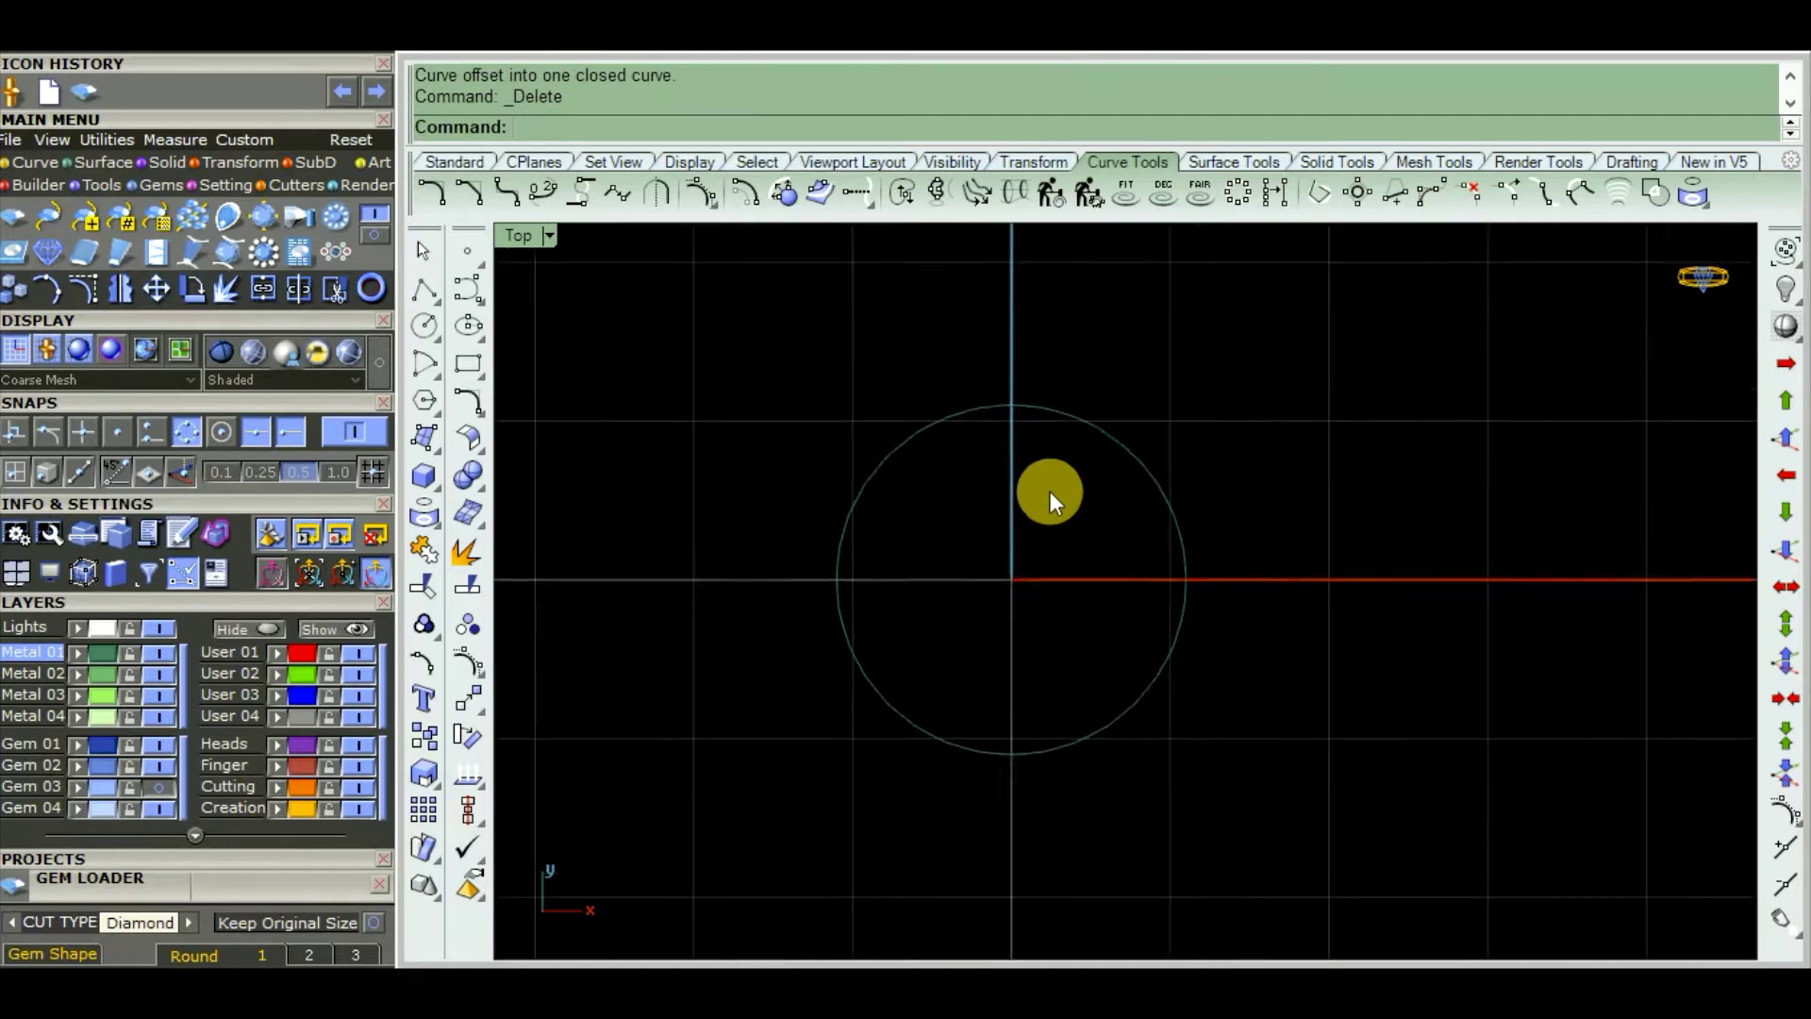
scroll(1112, 465, "up", 3)
scroll(1127, 510, "down", 1)
right_click_drag(1138, 537, 1174, 512)
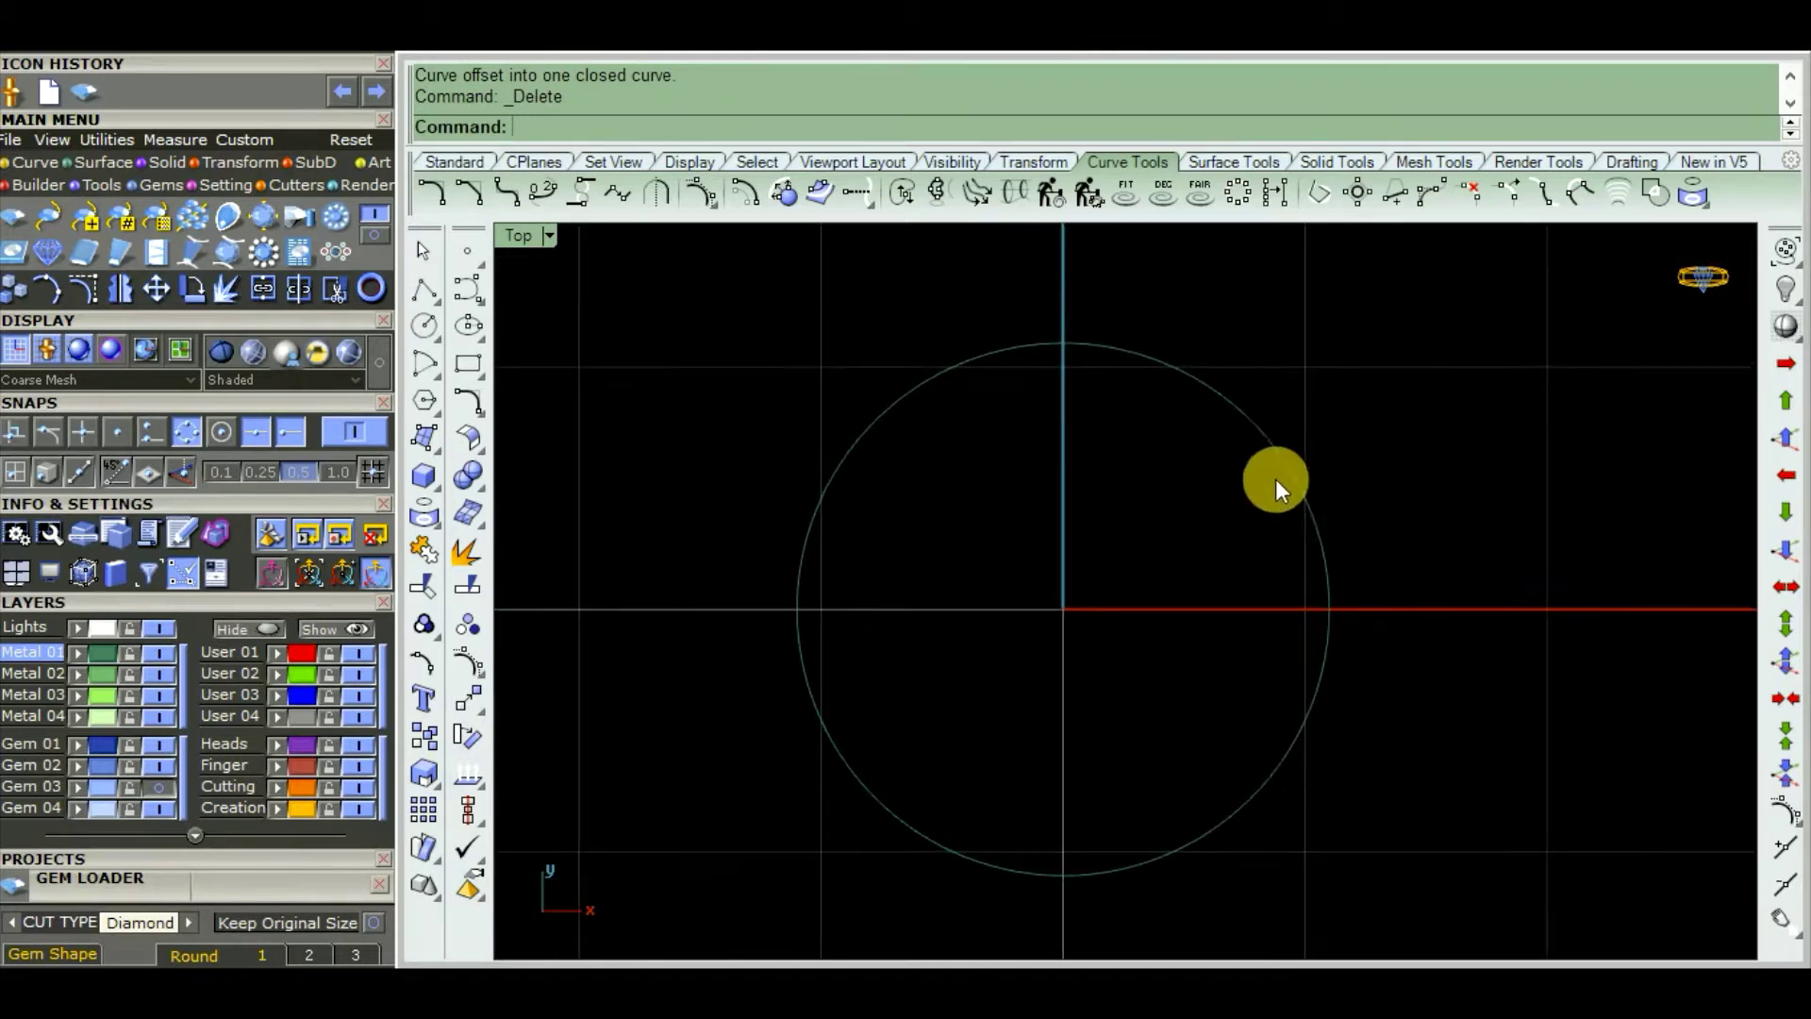
left_click(1275, 478)
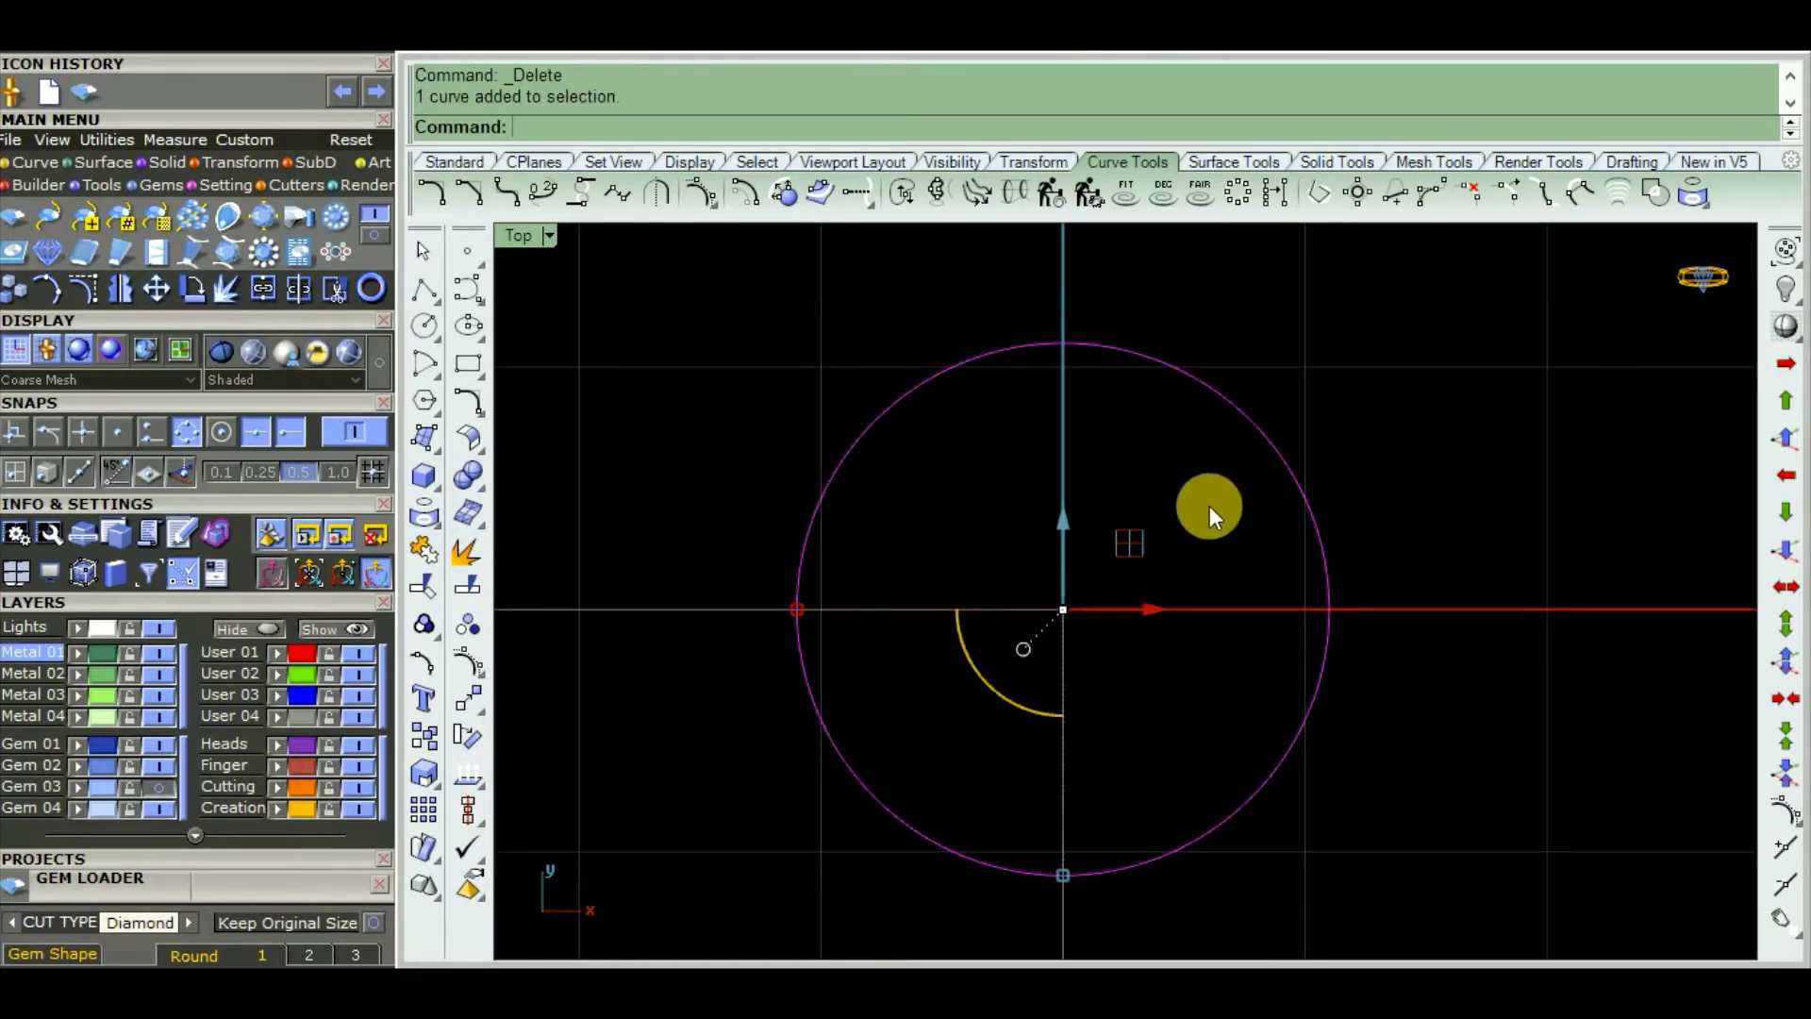
Try an inward 0.1 offset, undo it, and reselect the circle
left_click(746, 195)
type(".6")
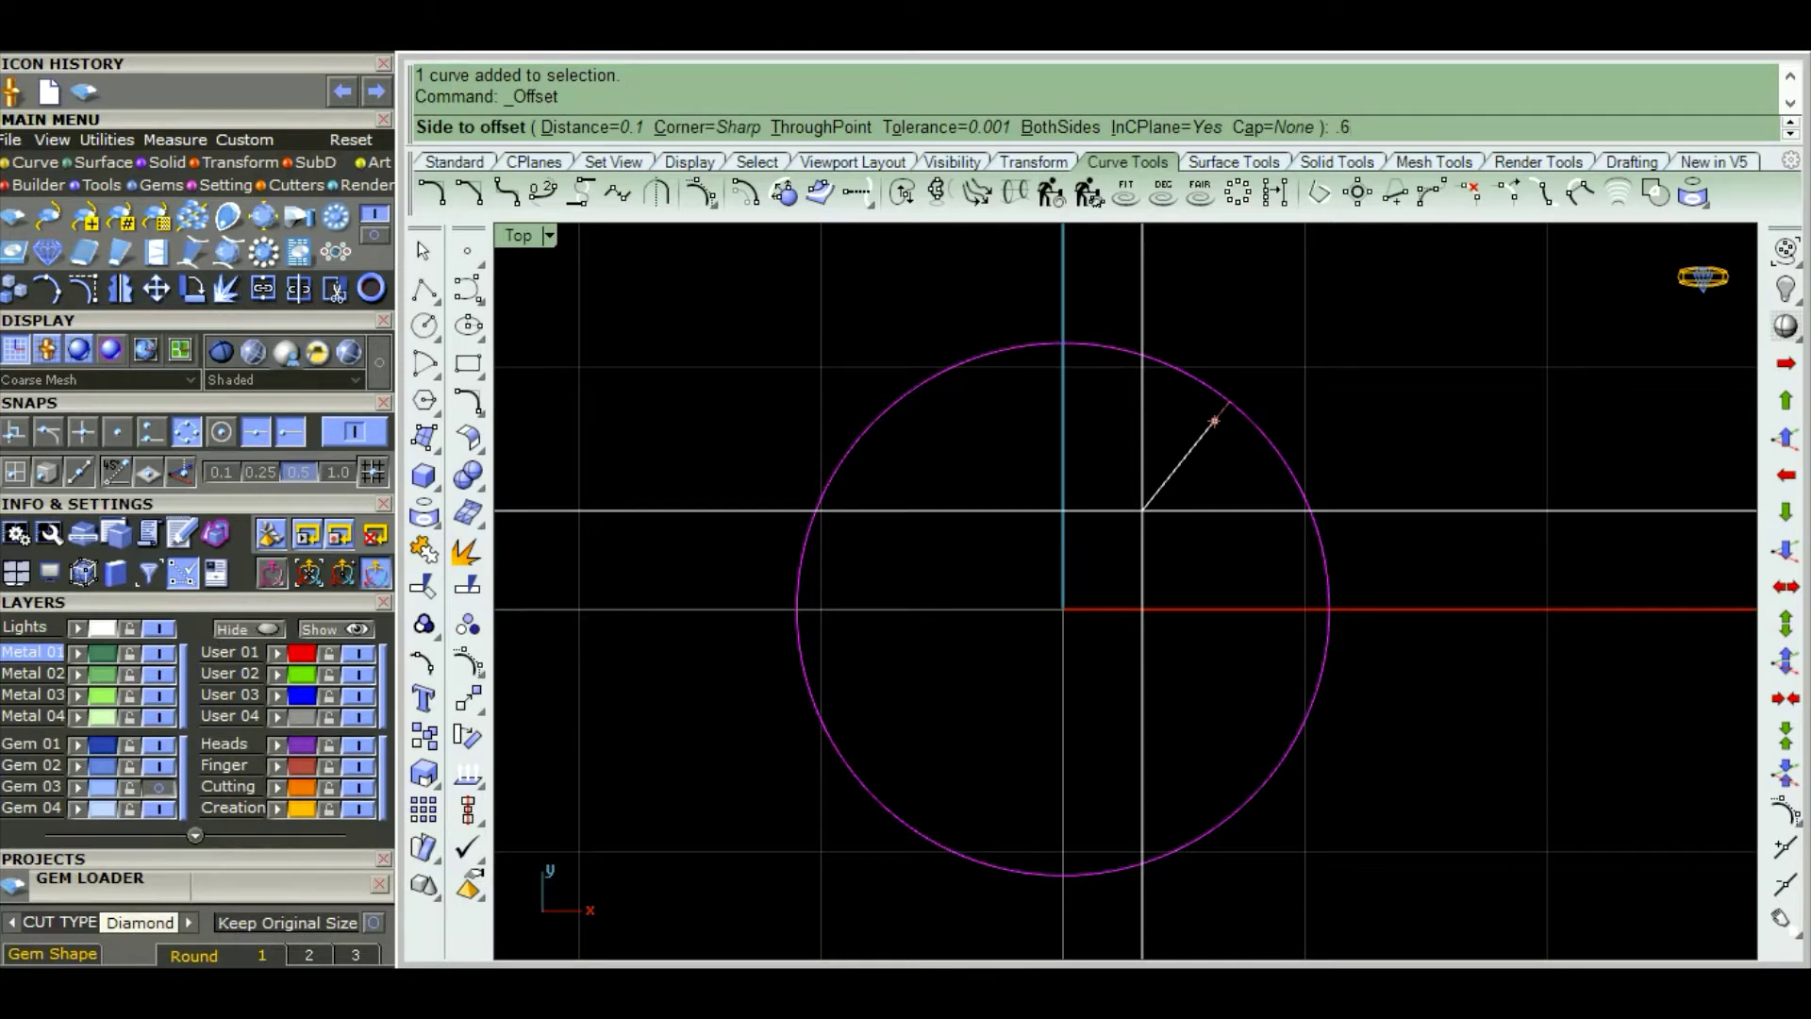
left_click(1143, 510)
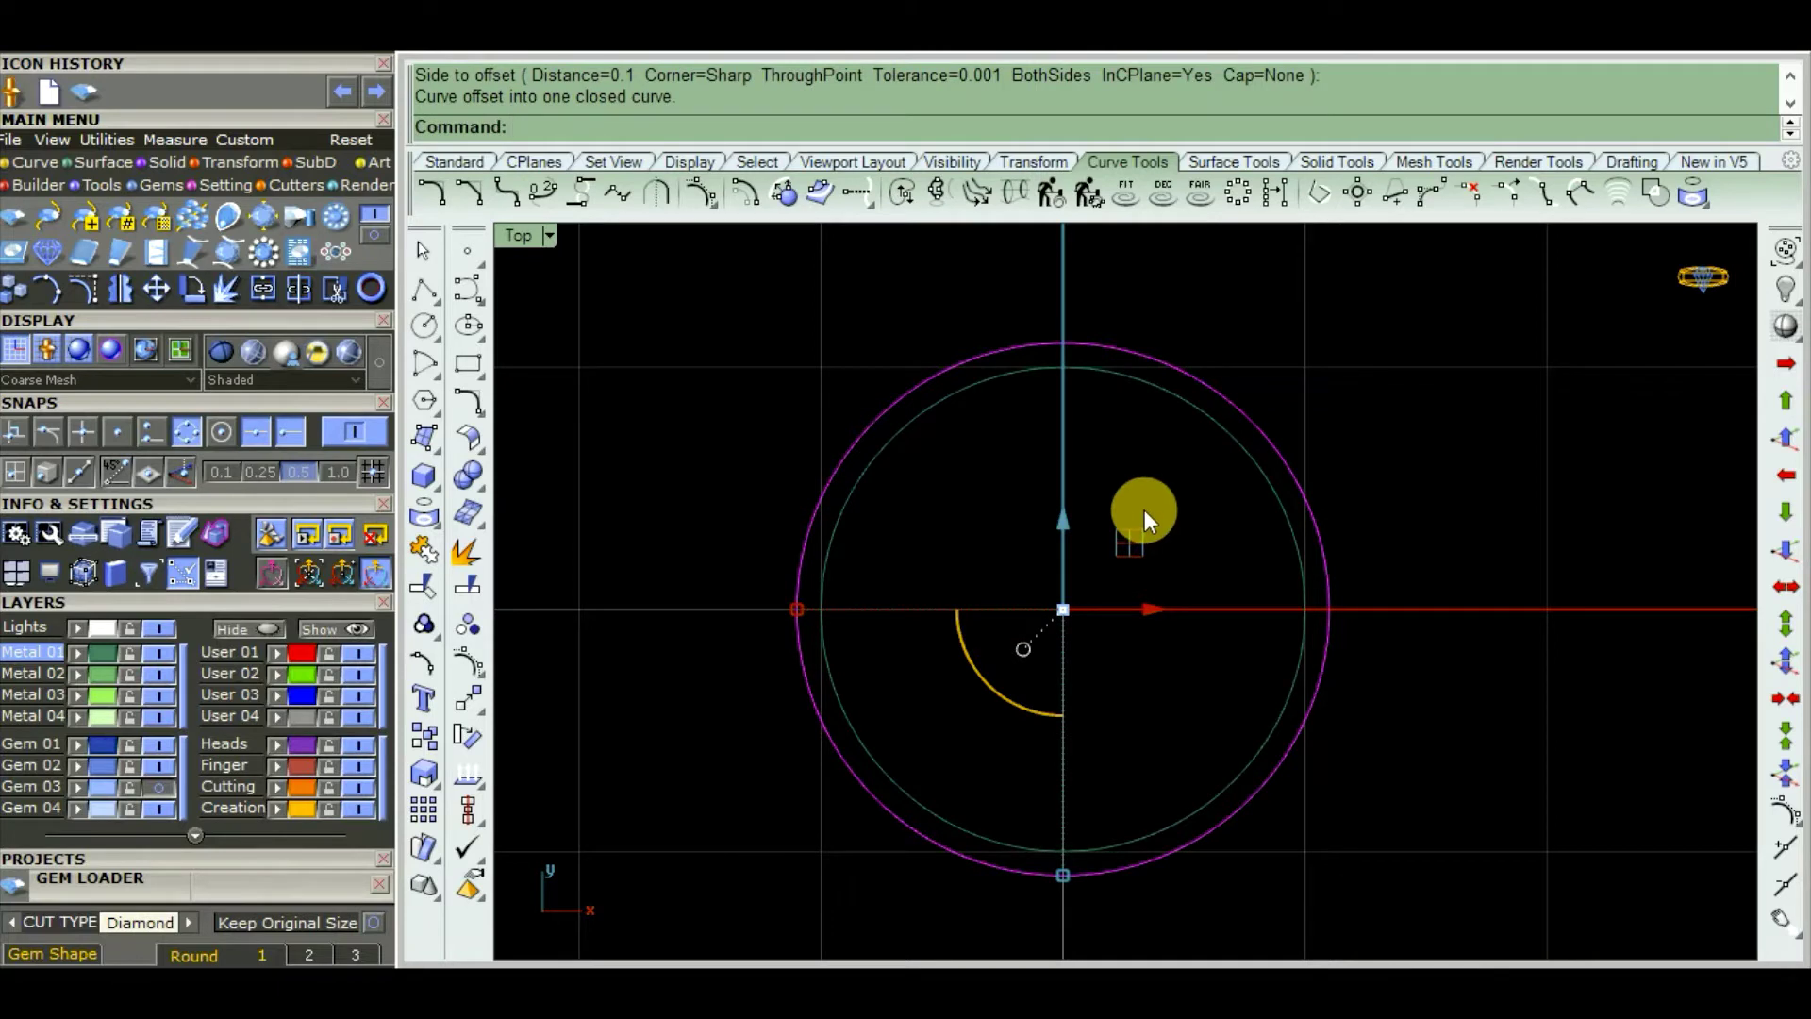
key("ctrl+z")
scroll(1145, 519, "down", 3)
mouse_move(1202, 503)
right_mouse_down()
mouse_move(1207, 554)
mouse_move(1243, 515)
right_mouse_up()
key("Escape")
scroll(1196, 472, "up", 3)
scroll(1196, 472, "down", 3)
left_click(1284, 500)
scroll(1186, 502, "up", 3)
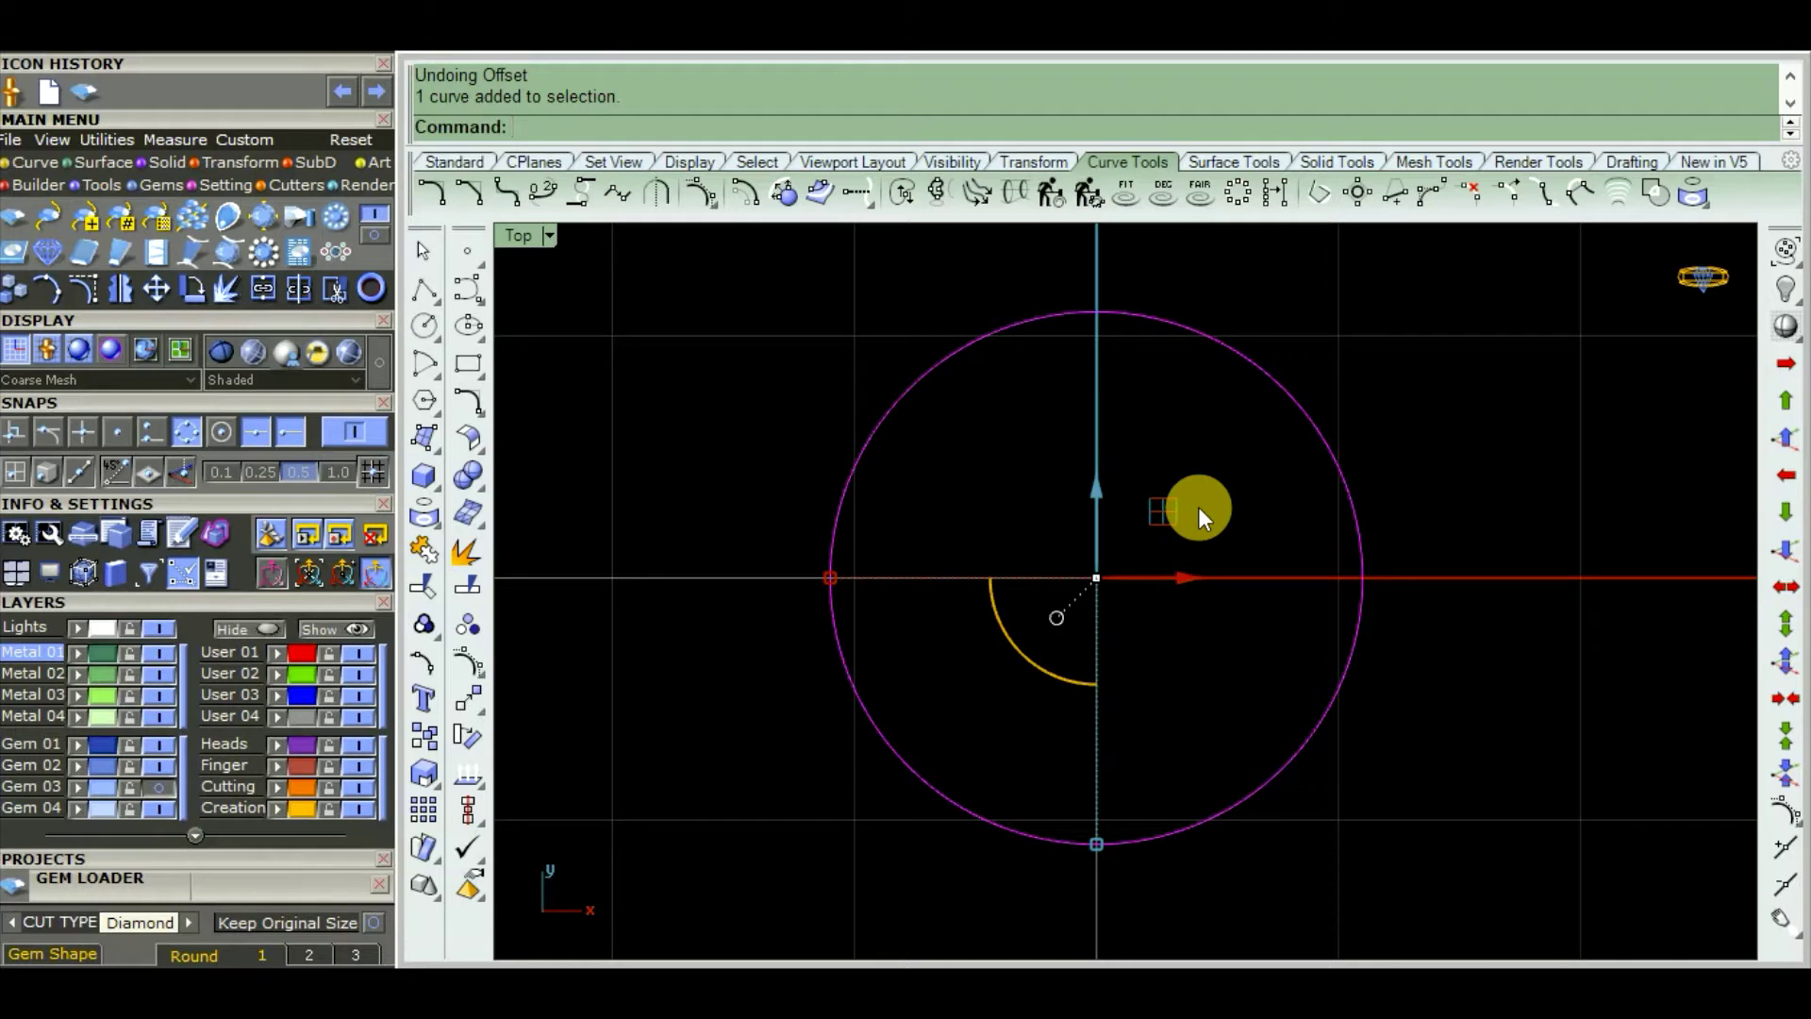
Offset the circle 0.6 inward to create the inner concentric circle
left_click(746, 196)
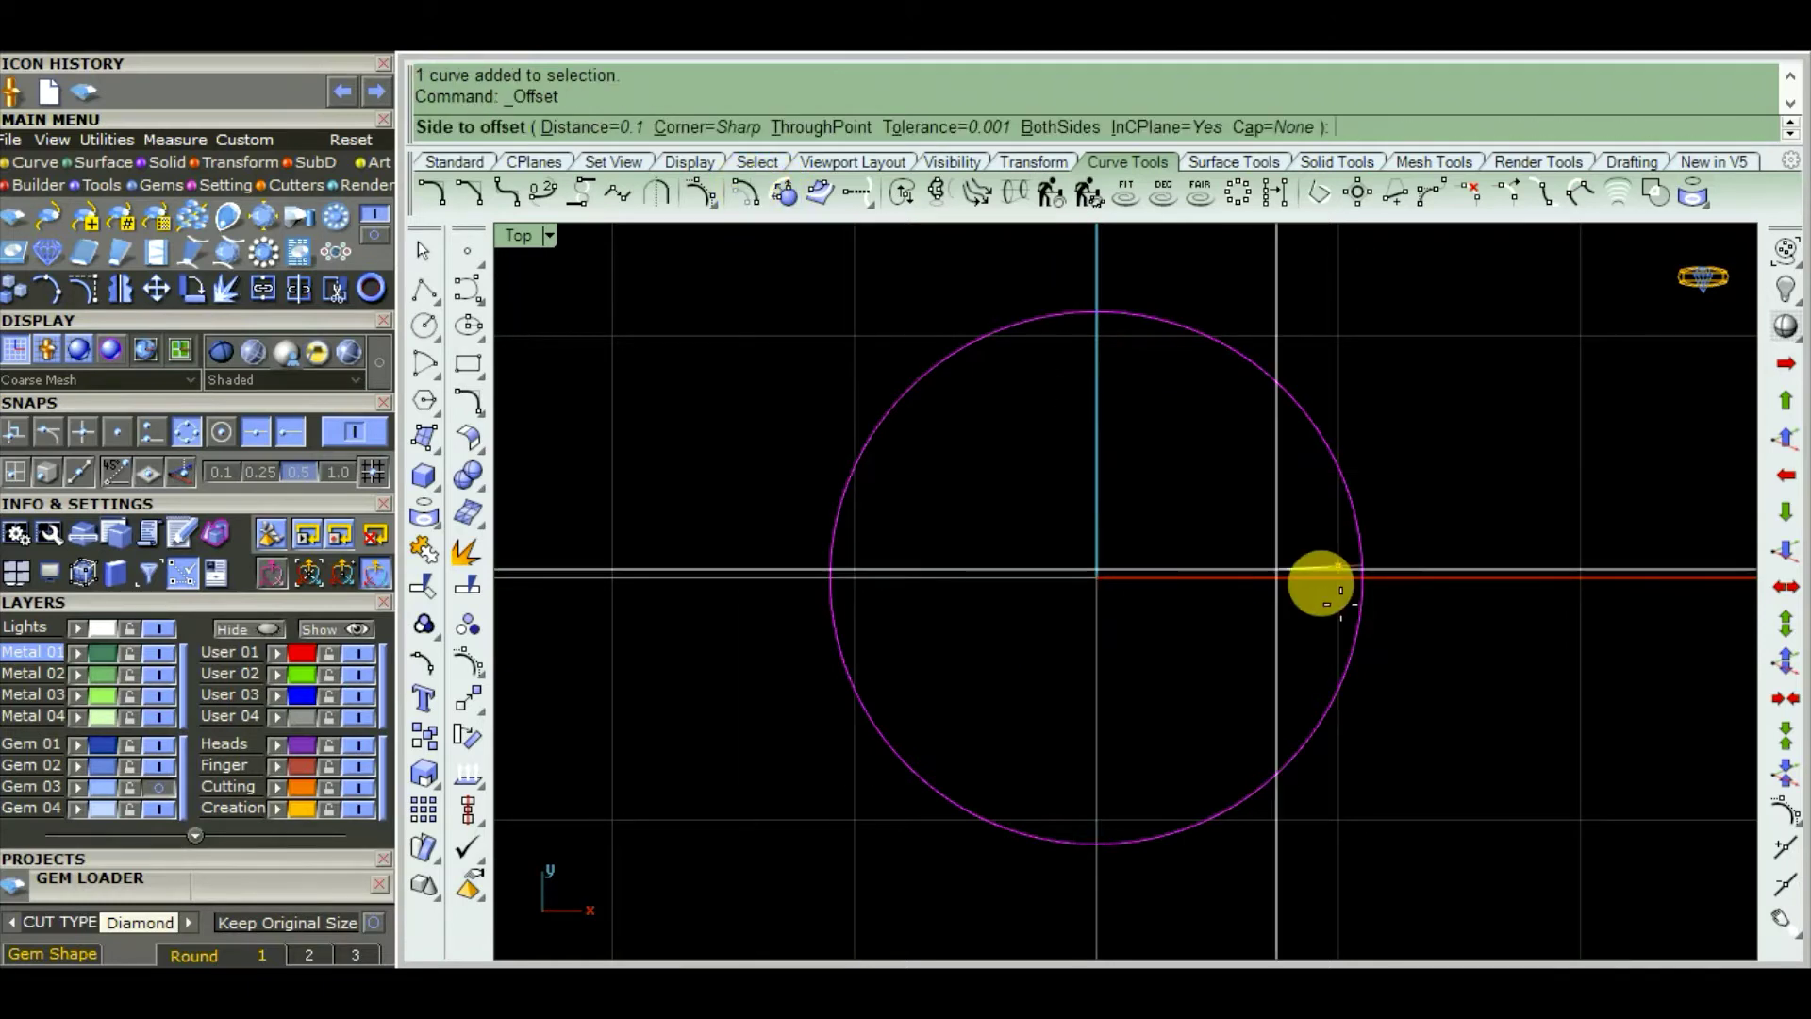
type(".7")
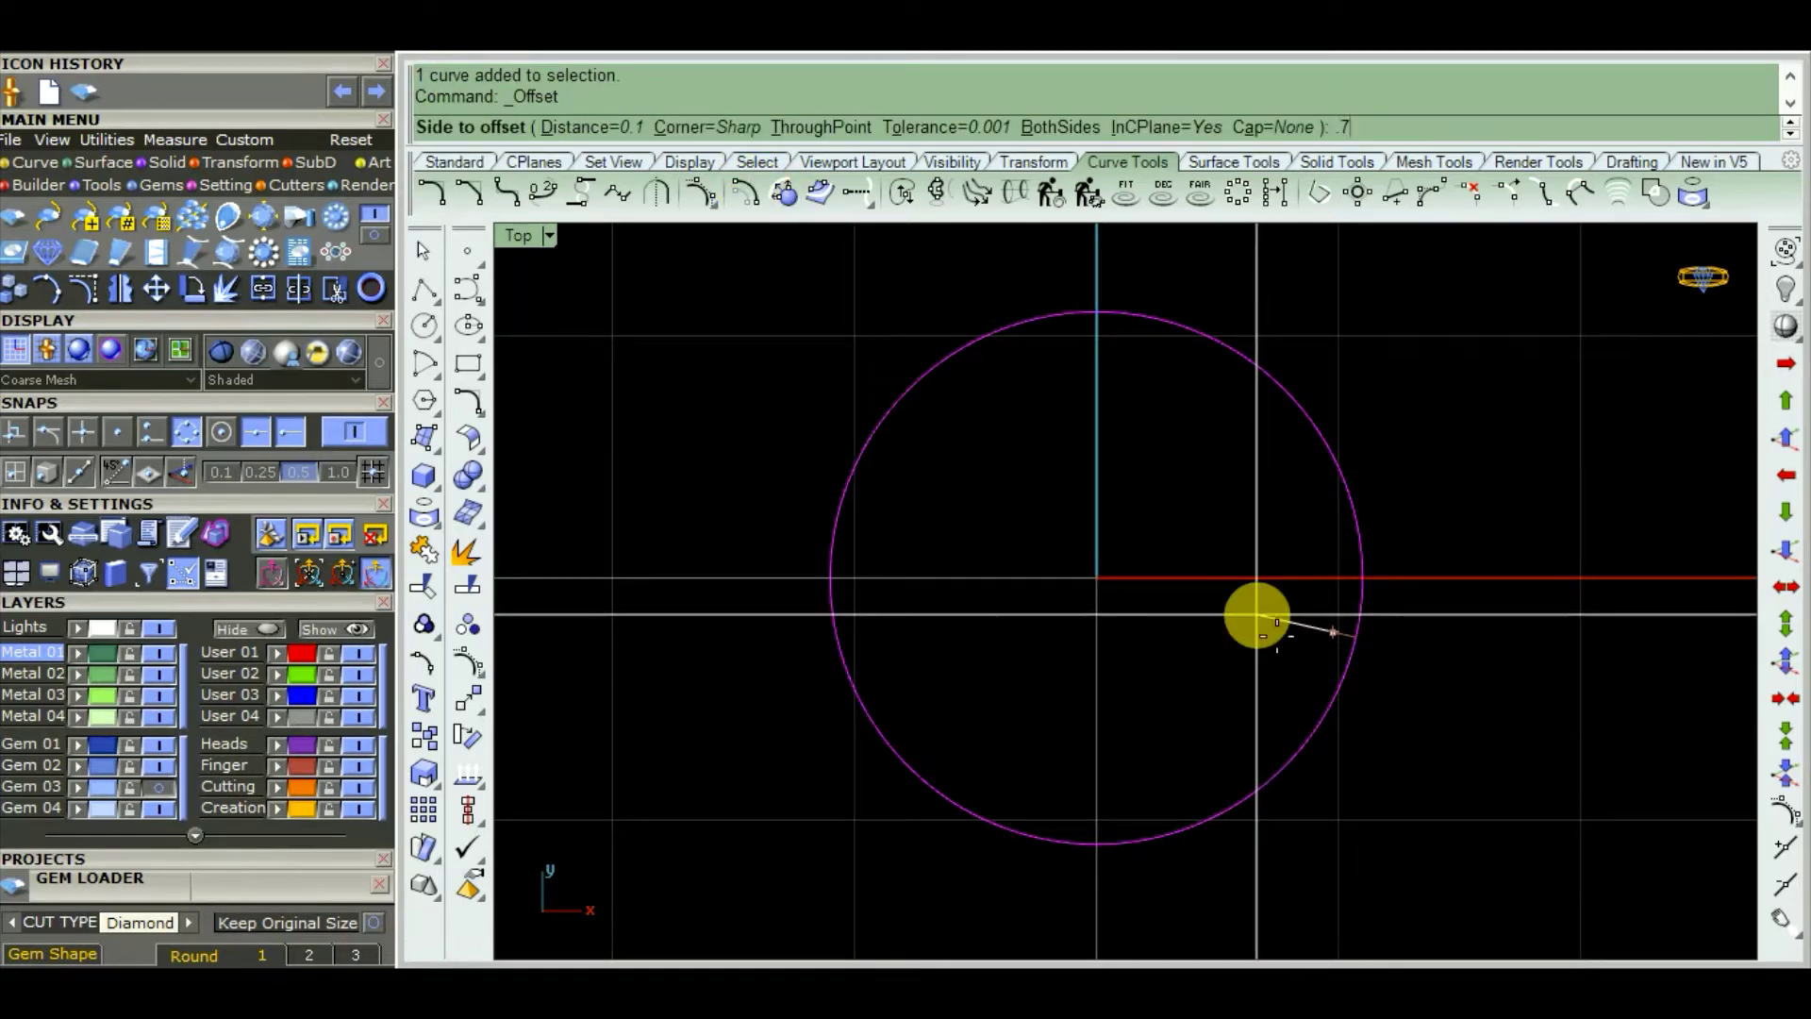
key("Return")
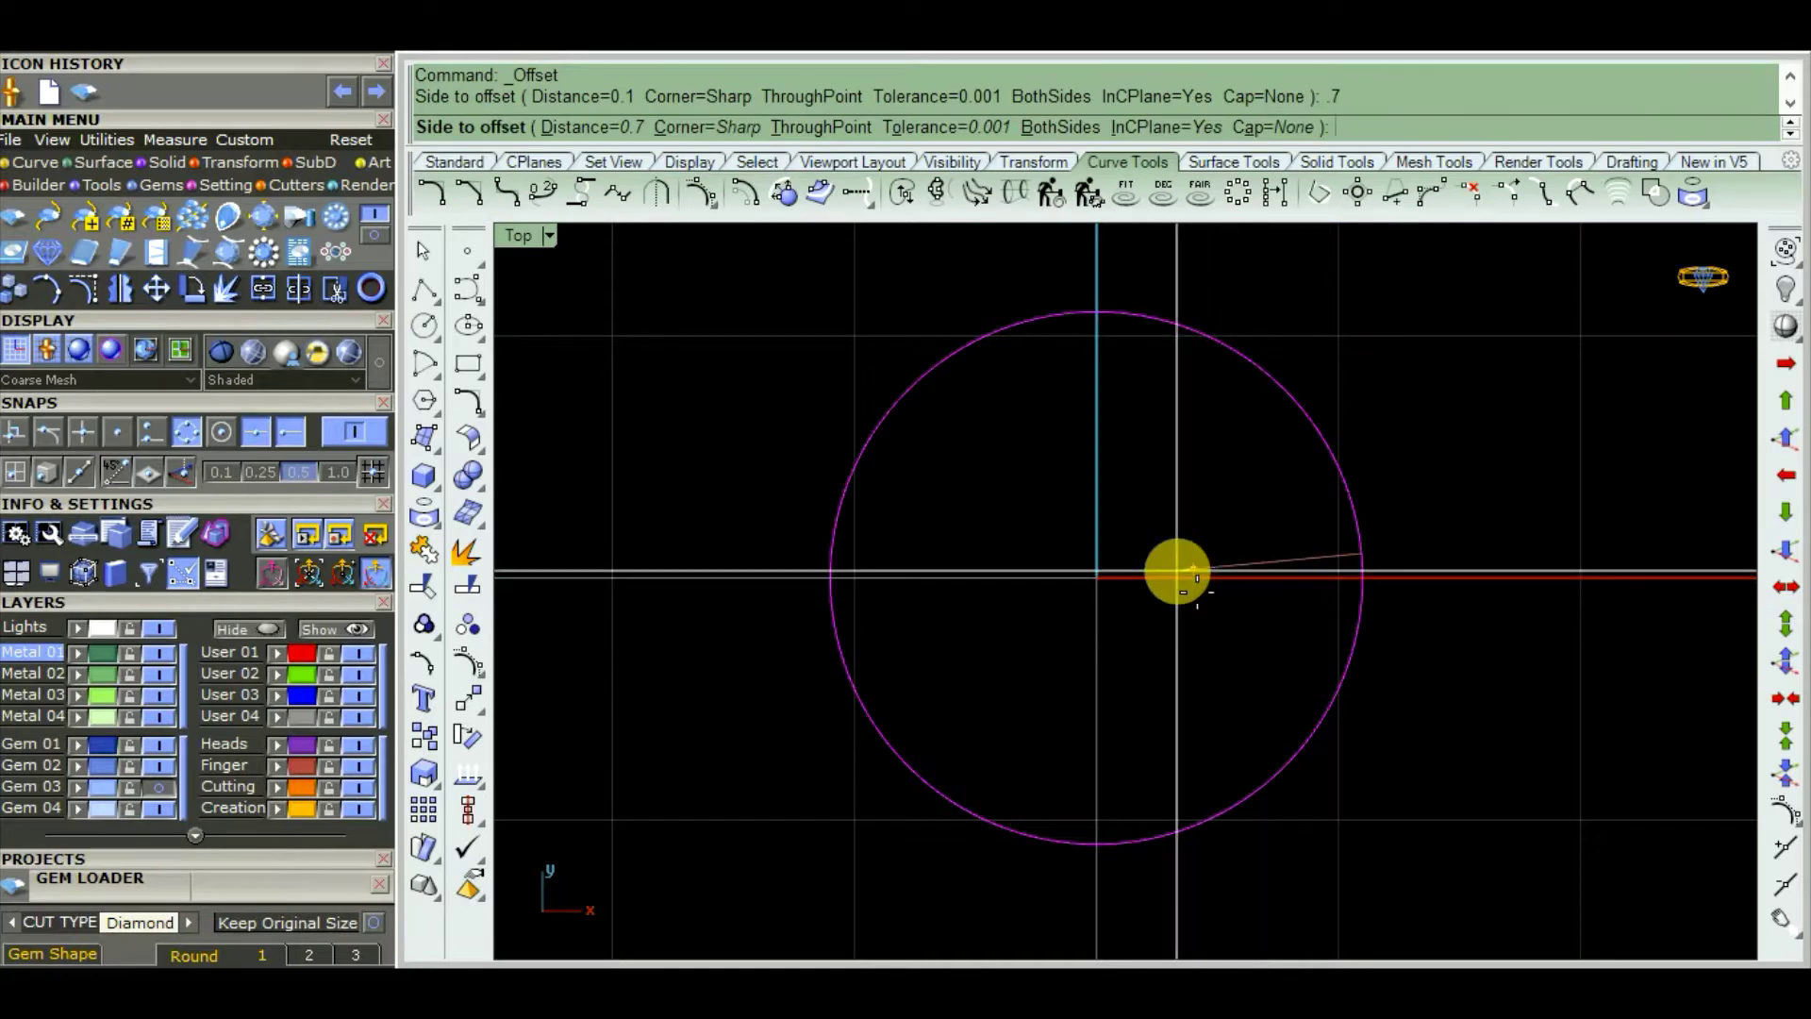
type(".6")
key("Return")
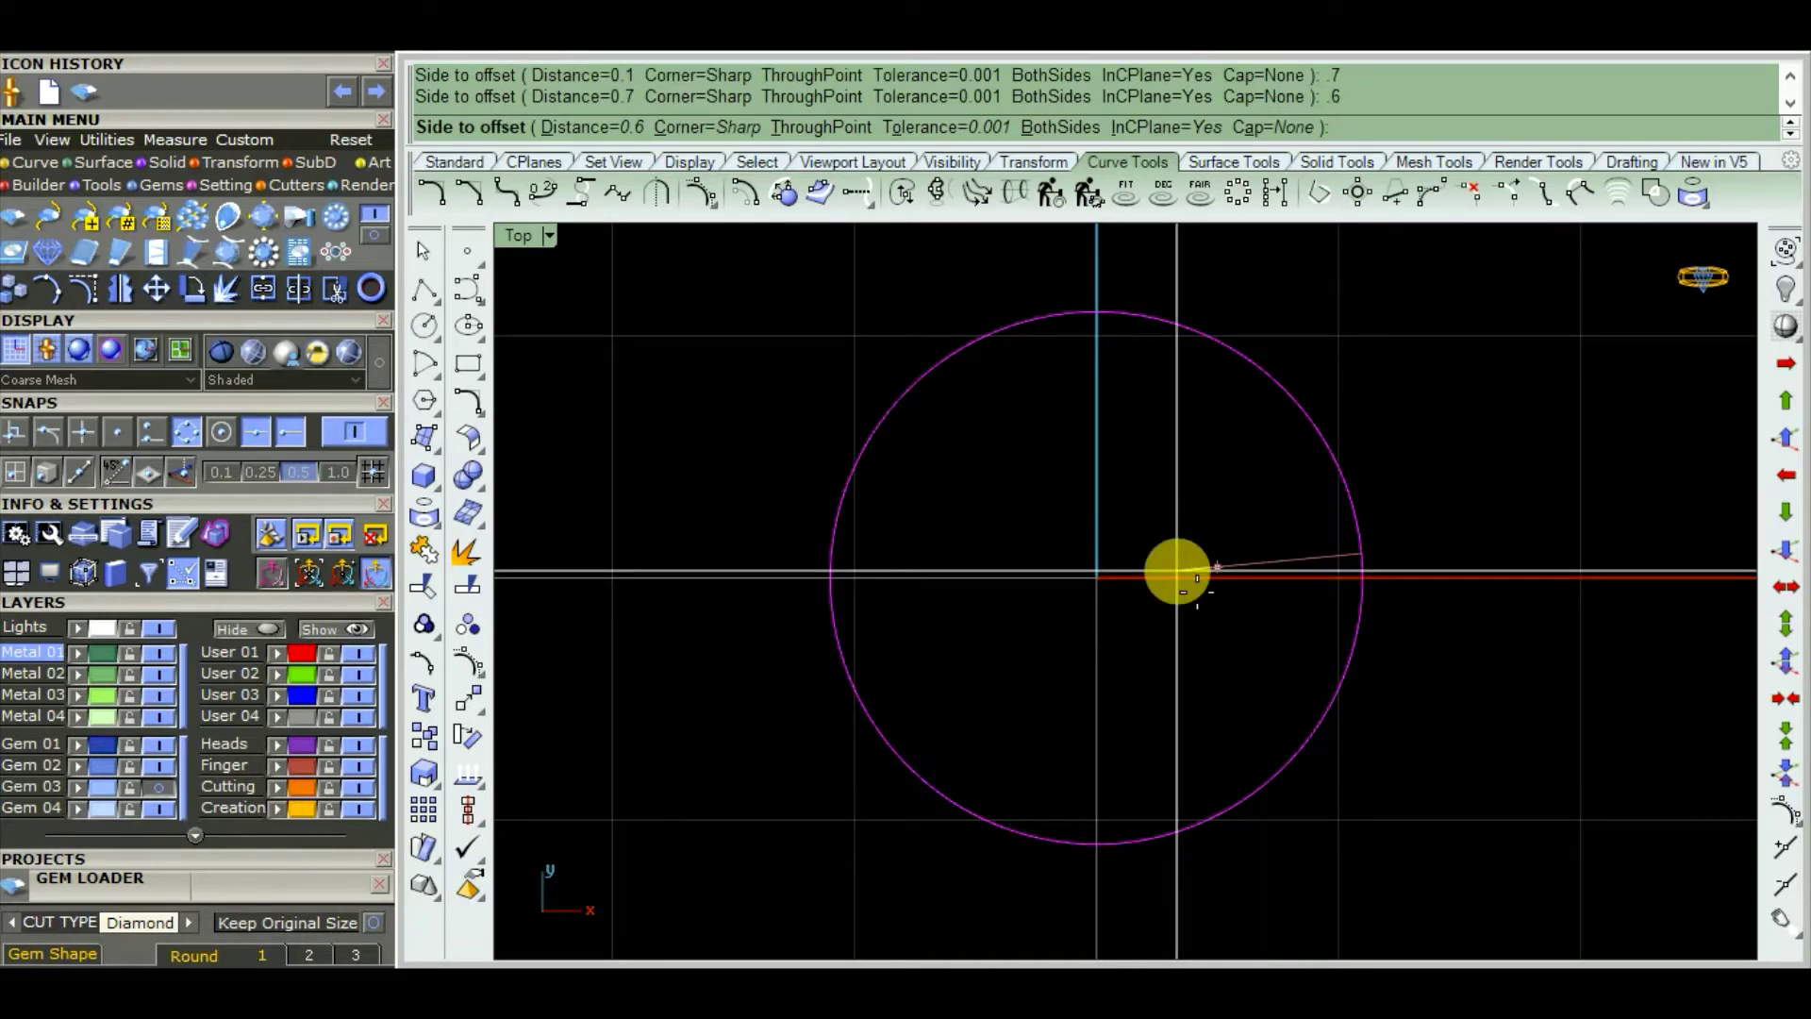
left_click(1179, 572)
scroll(1107, 483, "down", 2)
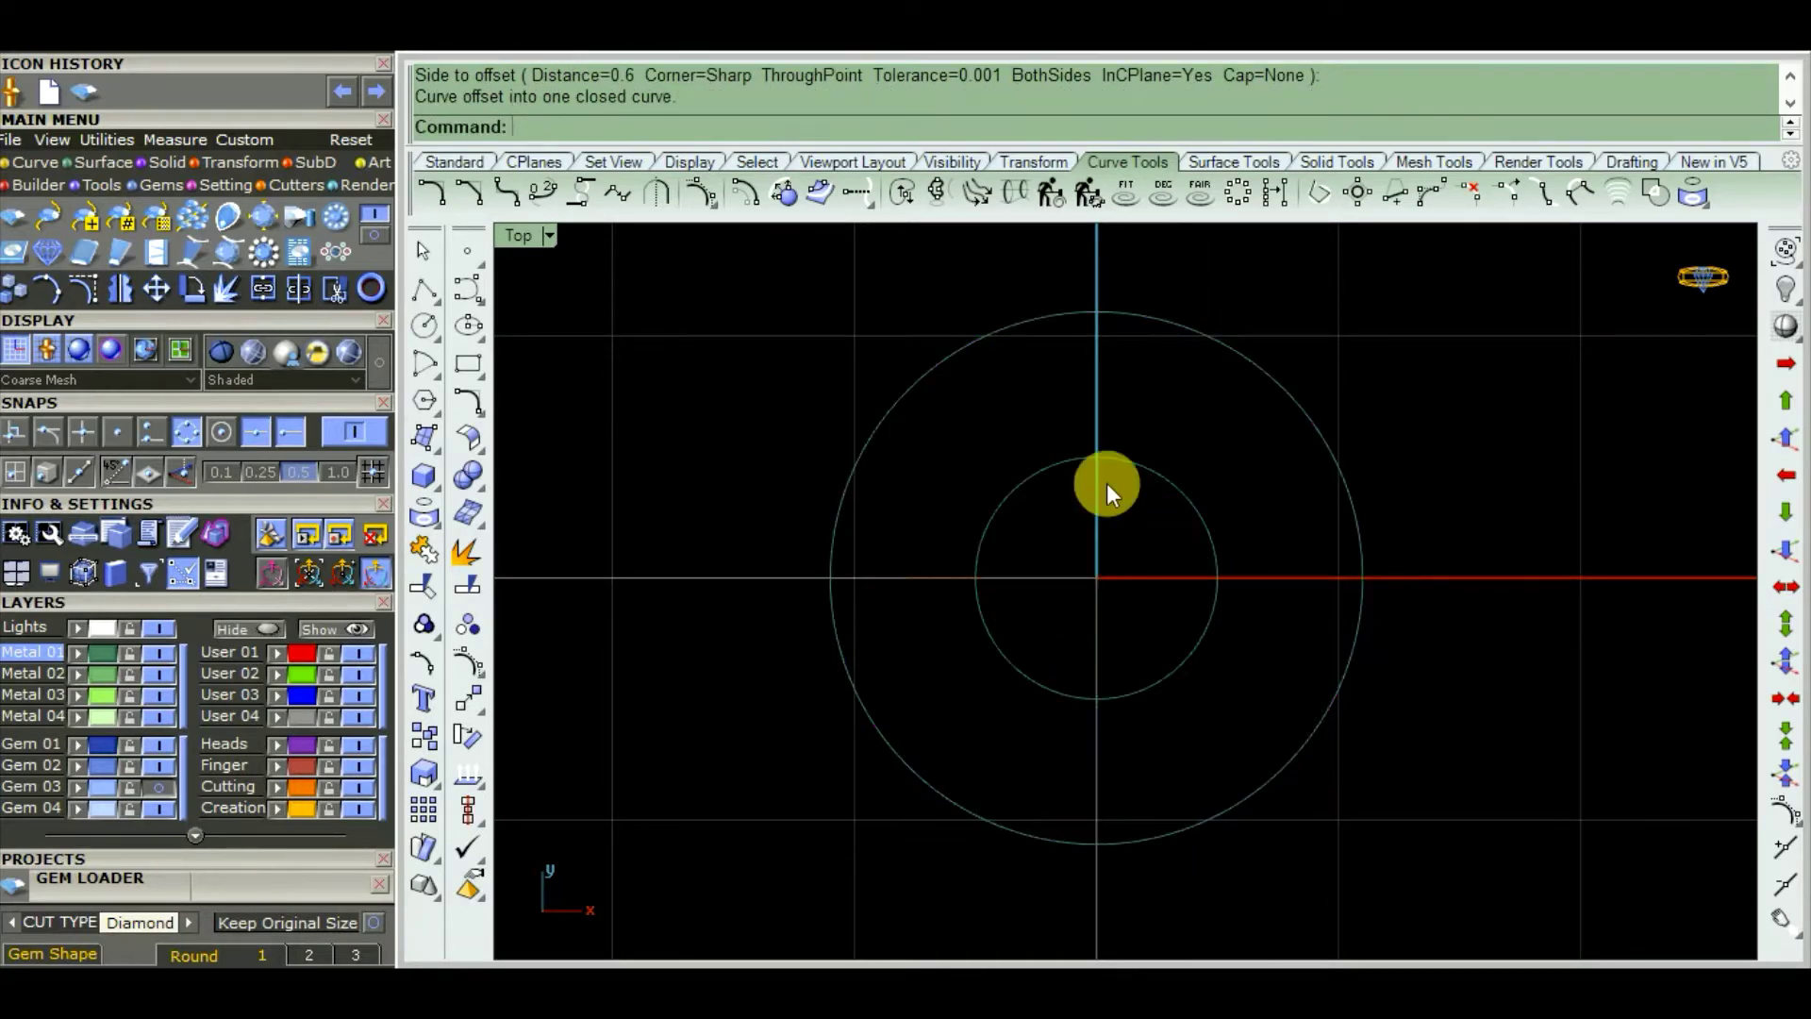
scroll(1096, 511, "down", 2)
right_click_drag(1096, 511, 1159, 586)
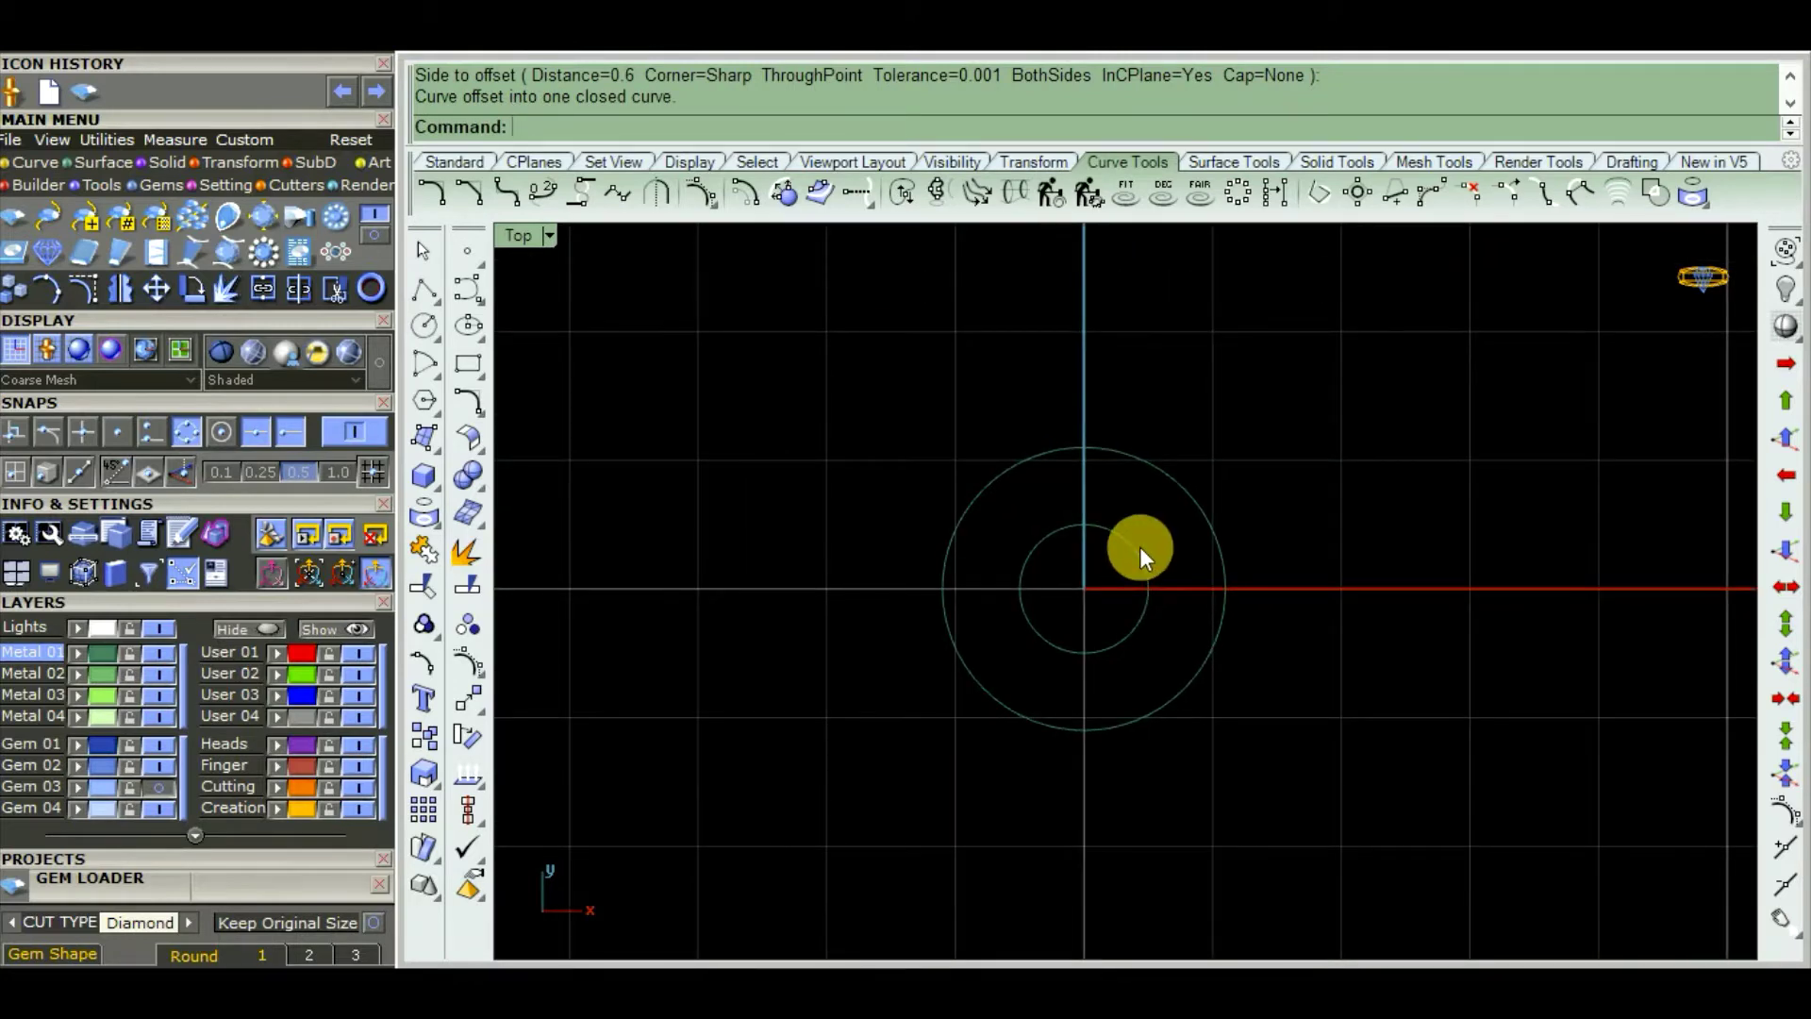
scroll(1122, 545, "up", 2)
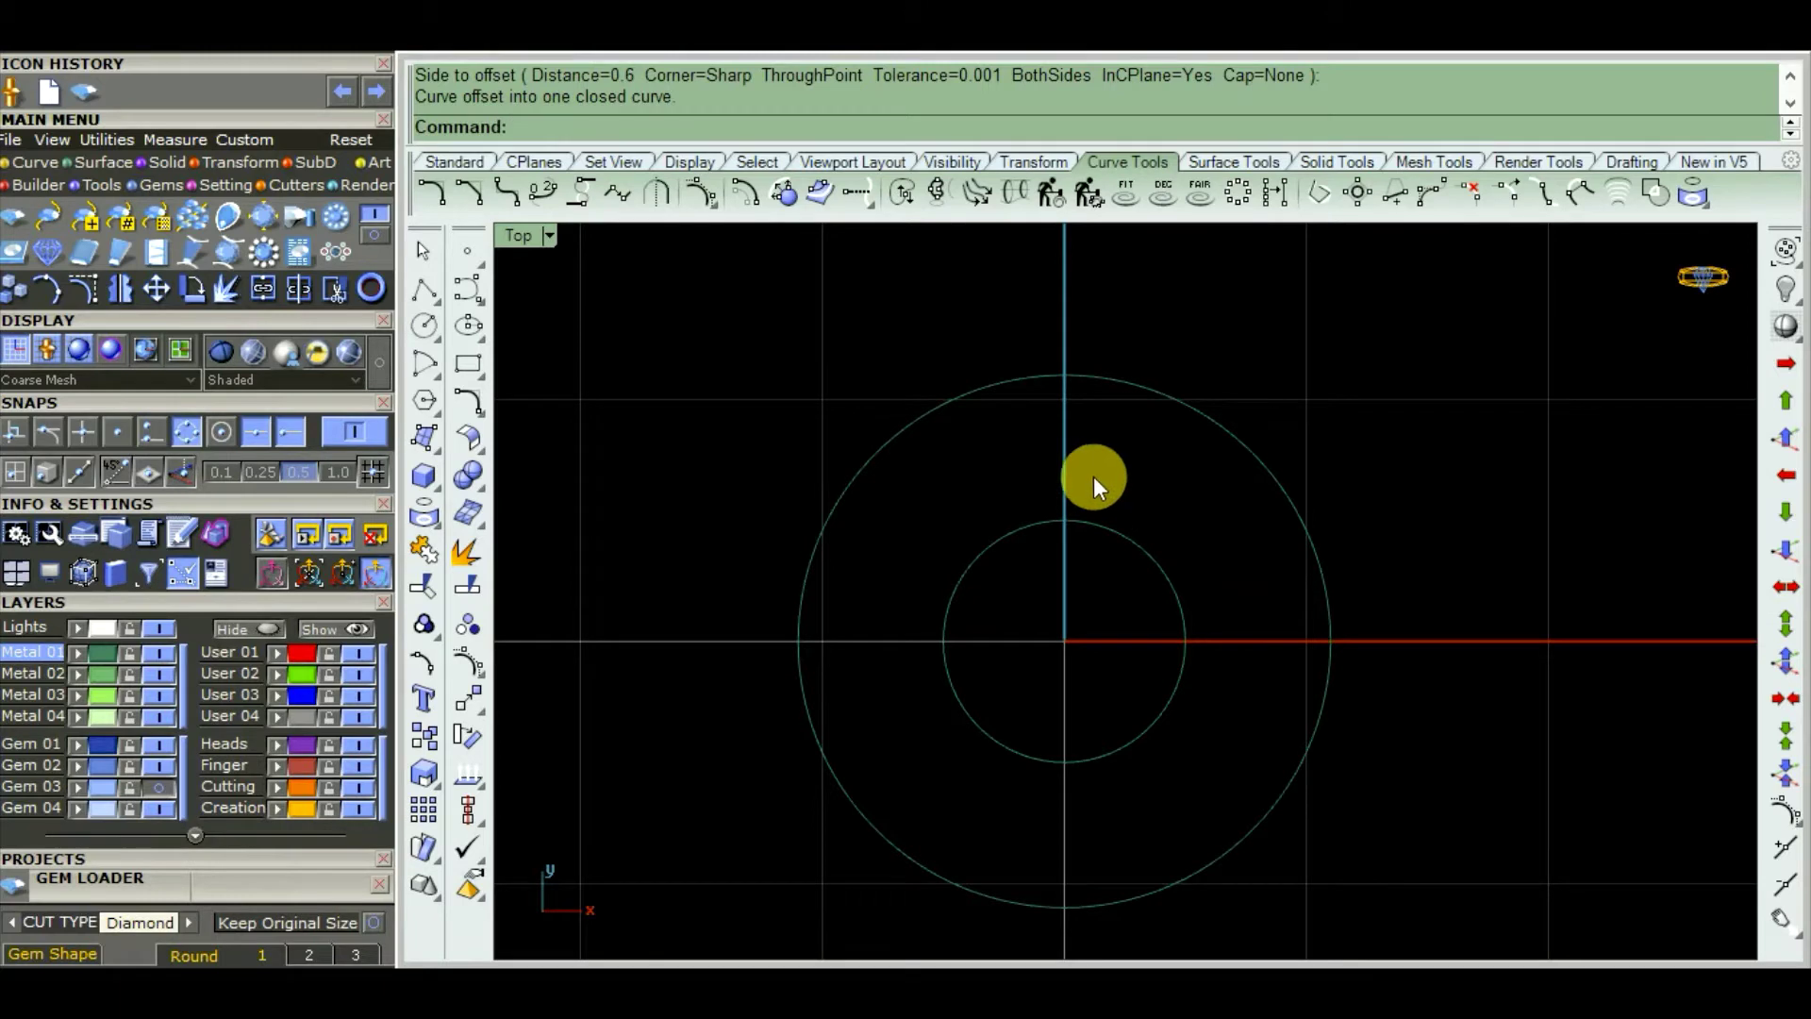
scroll(1094, 477, "down", 2)
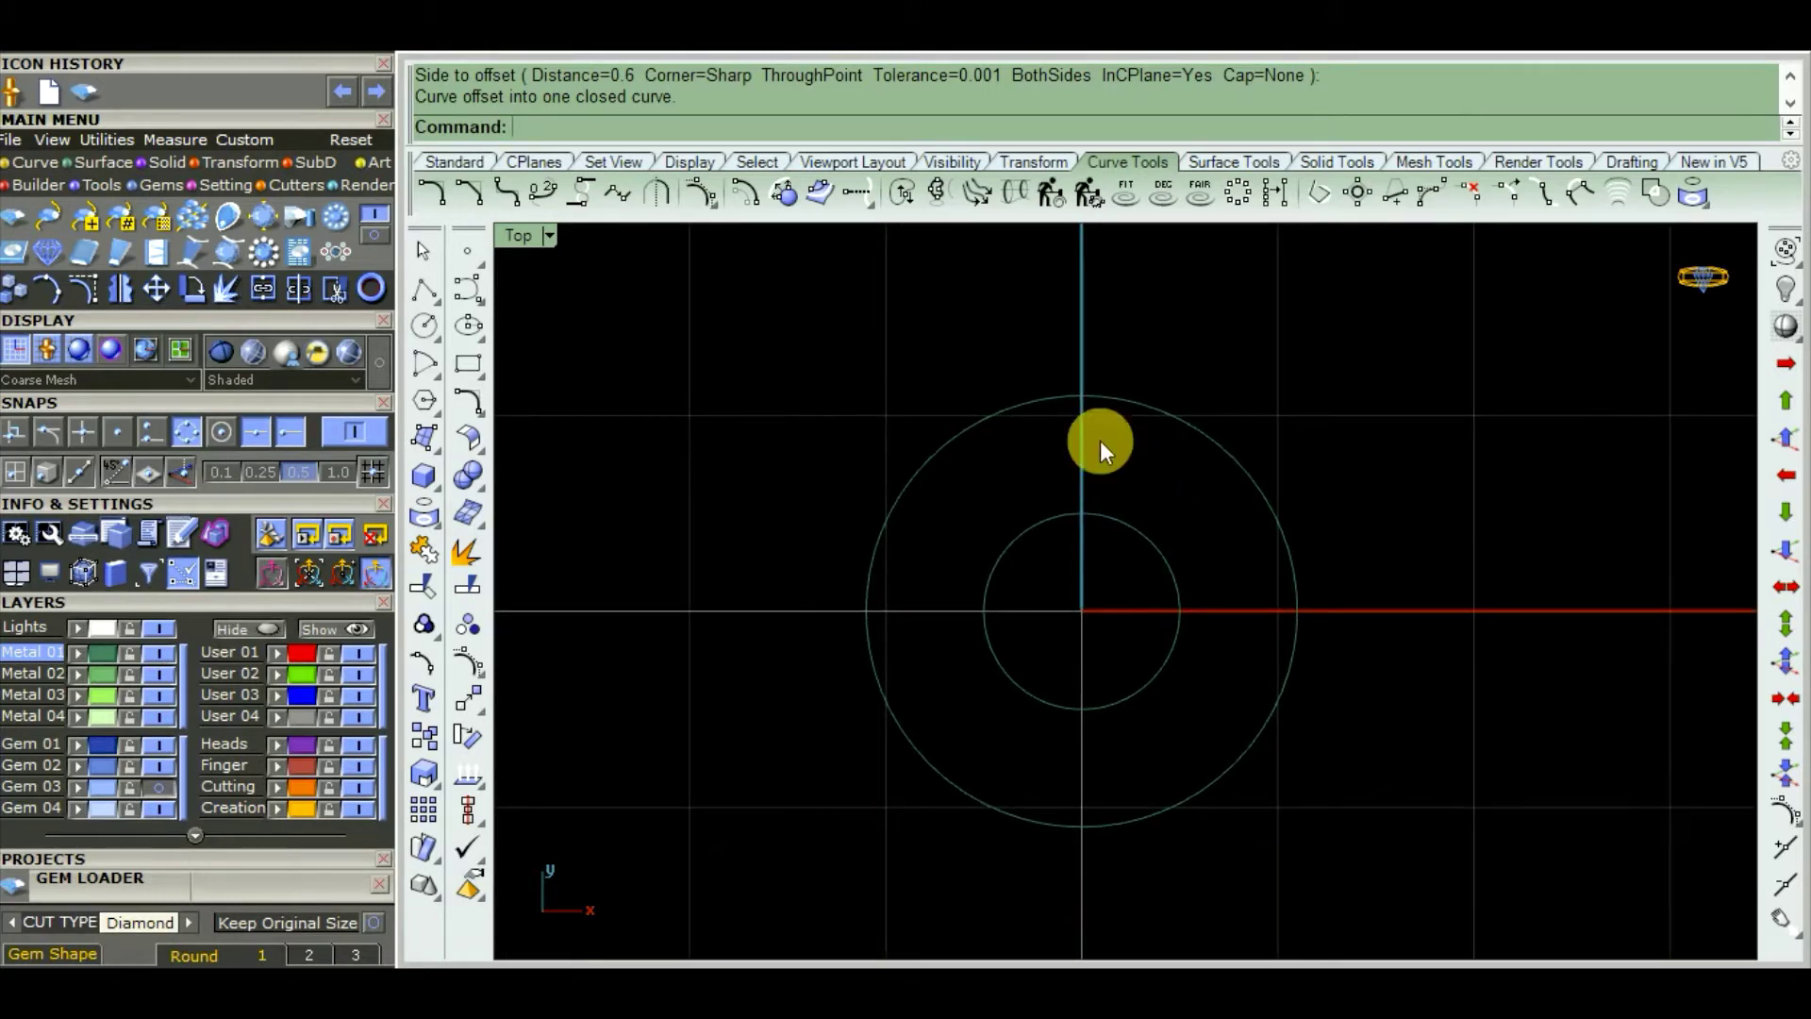
Draw a 0.6-diameter circle centred on the outer circle's top quadrant
left_click(424, 325)
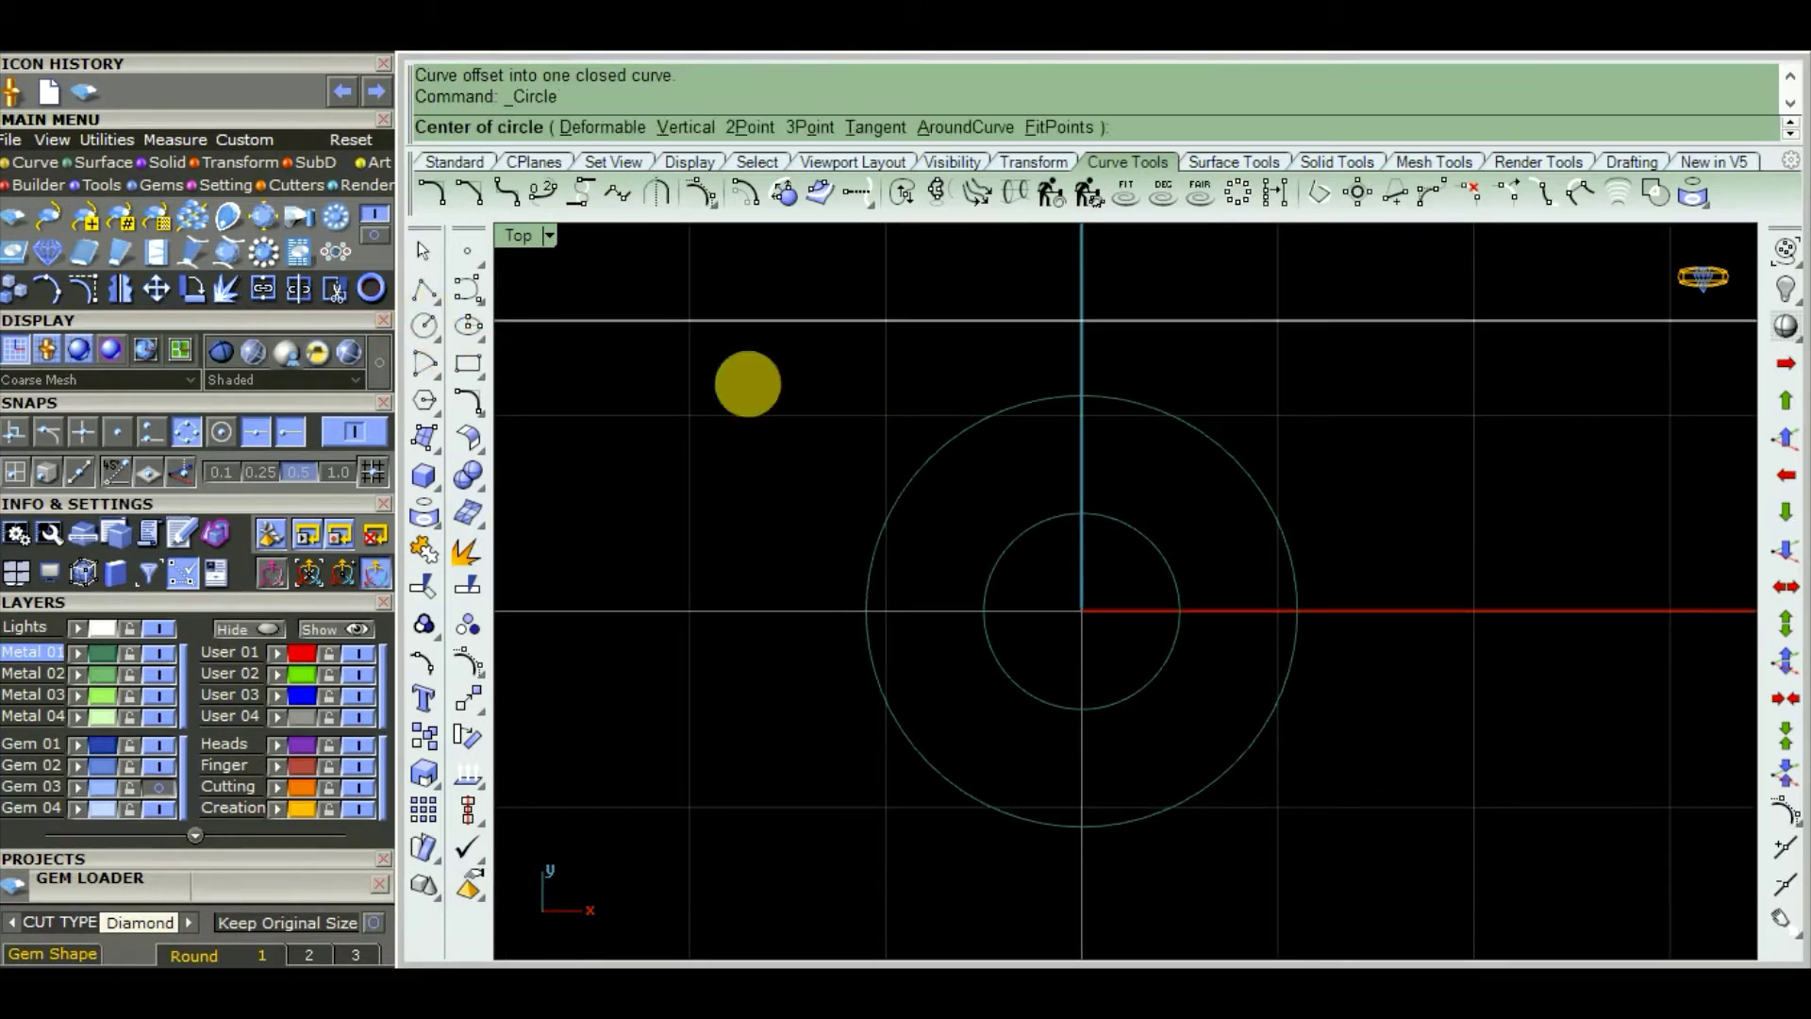
left_click(1081, 396)
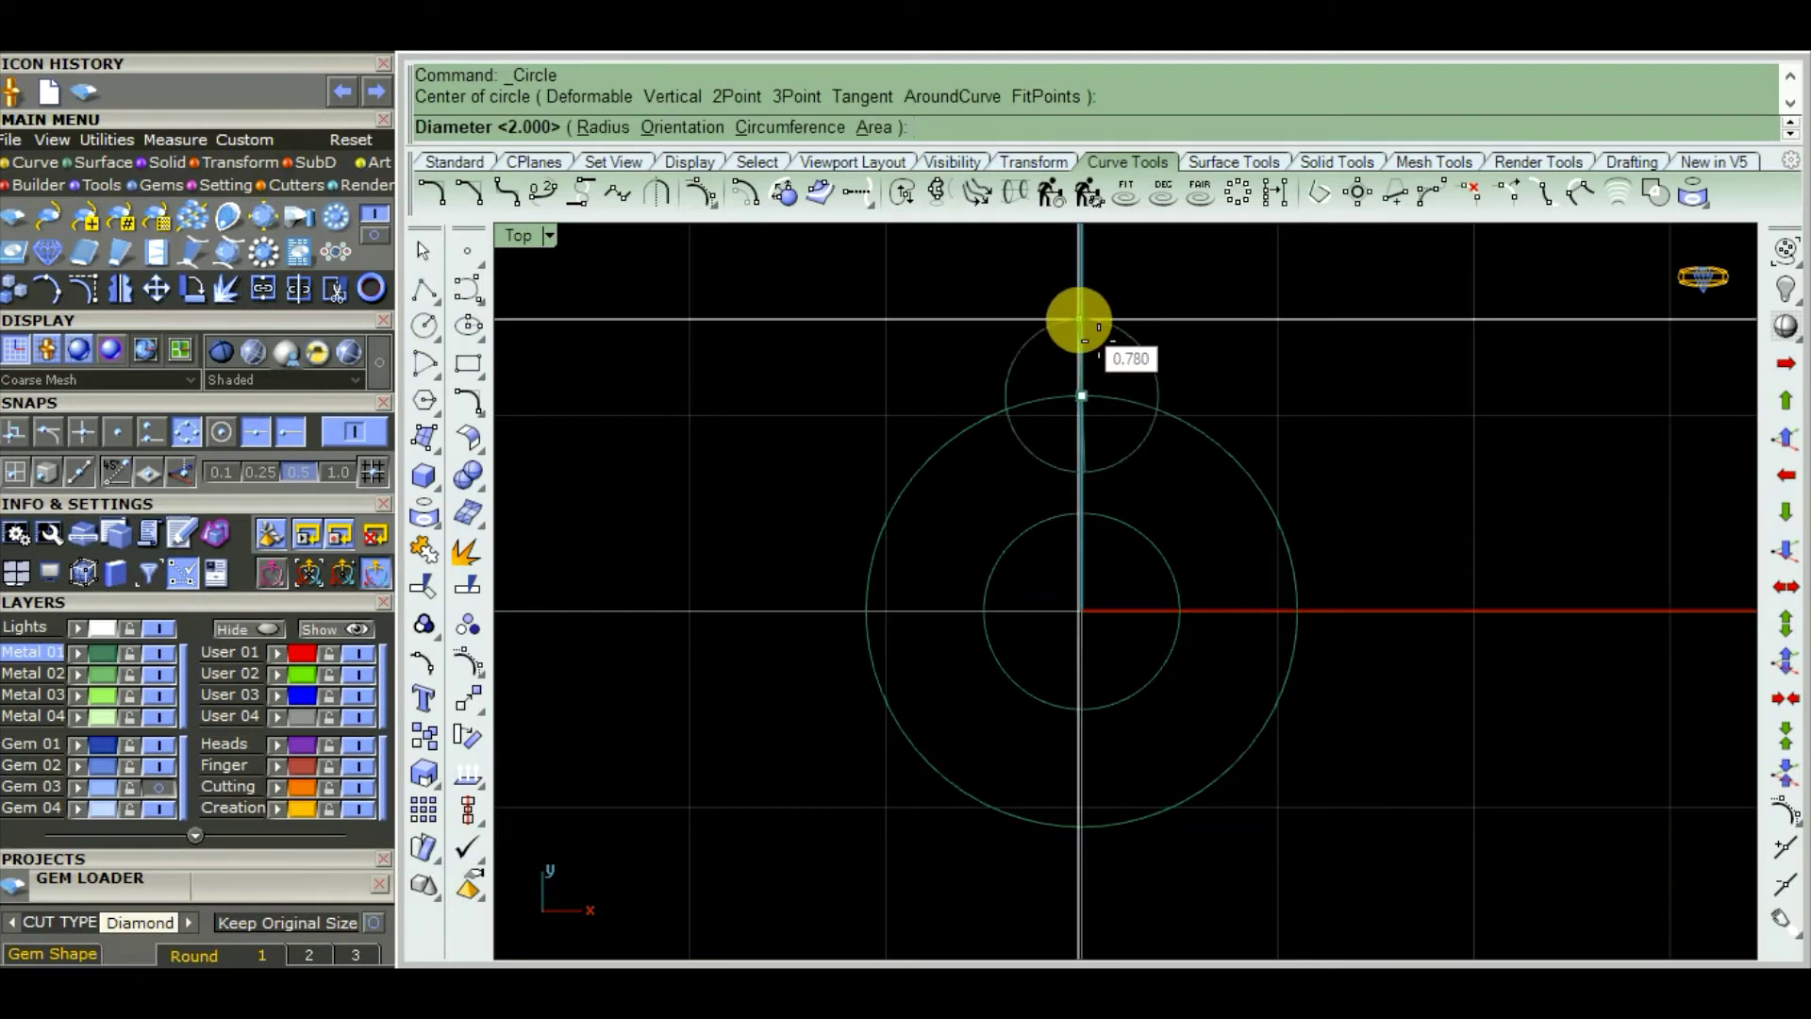
type(".6")
key("Return")
scroll(1094, 348, "down", 3)
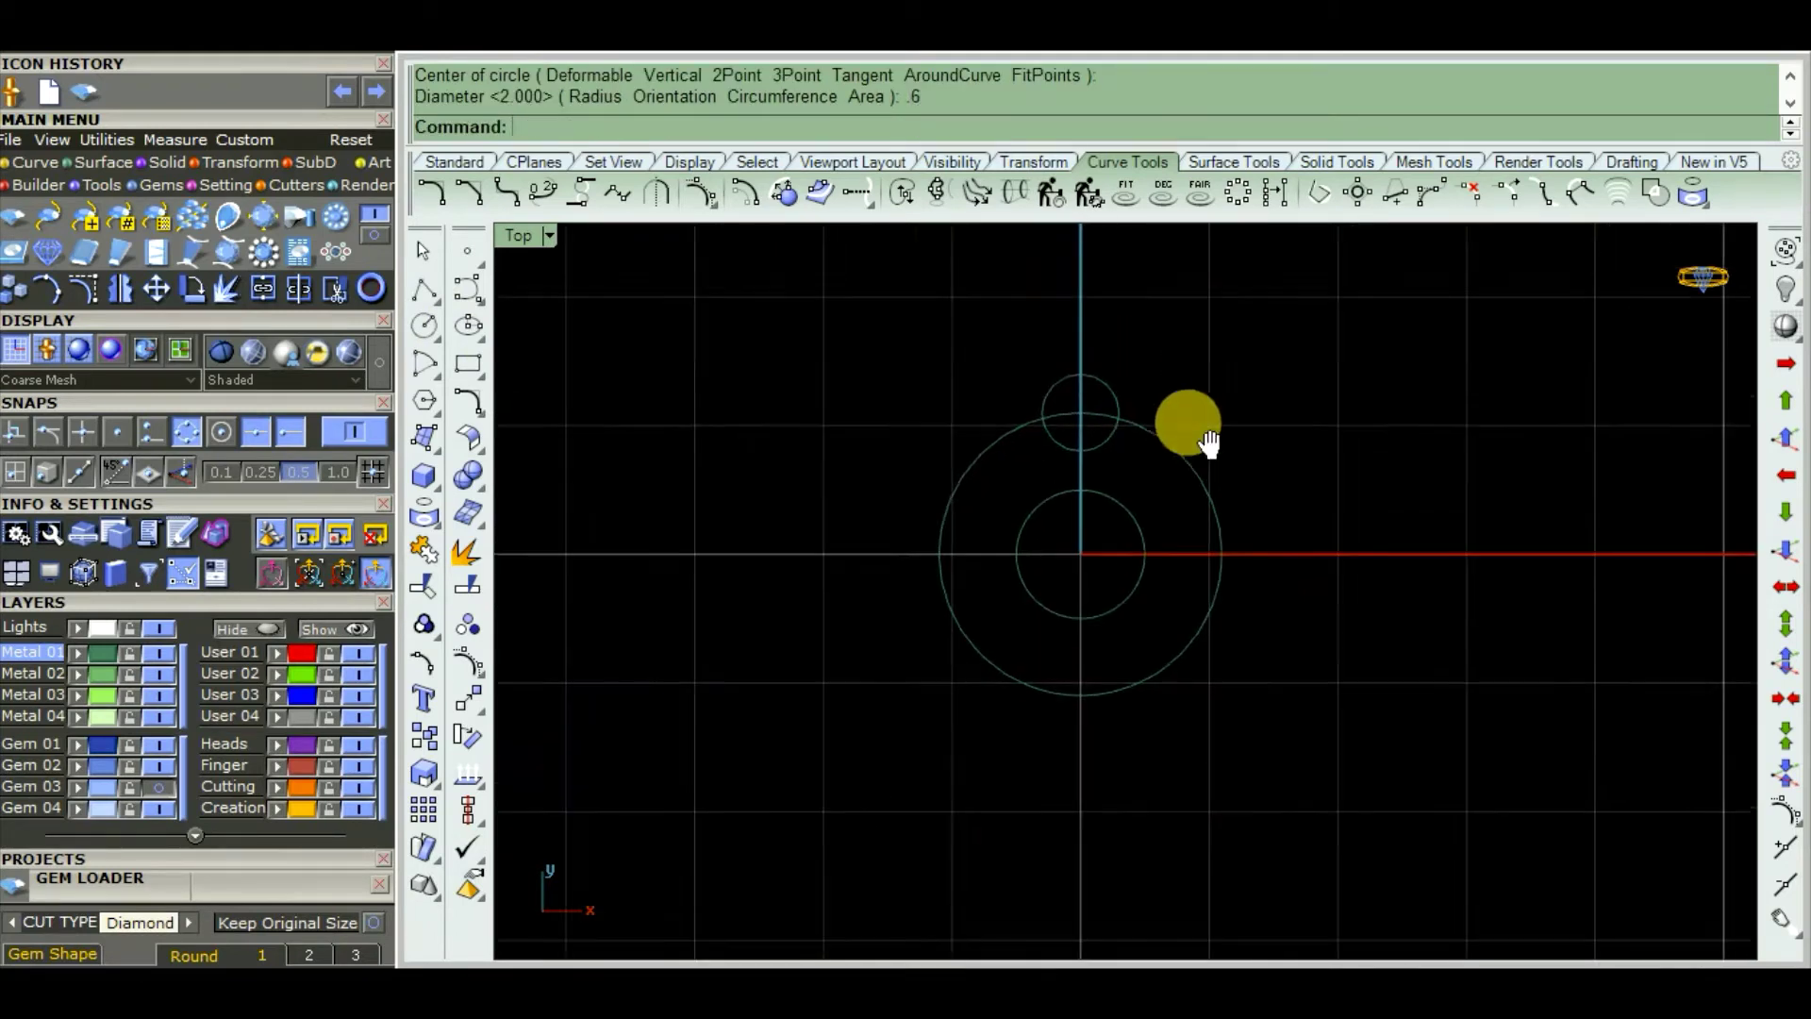
right_click_drag(1208, 443, 1203, 457)
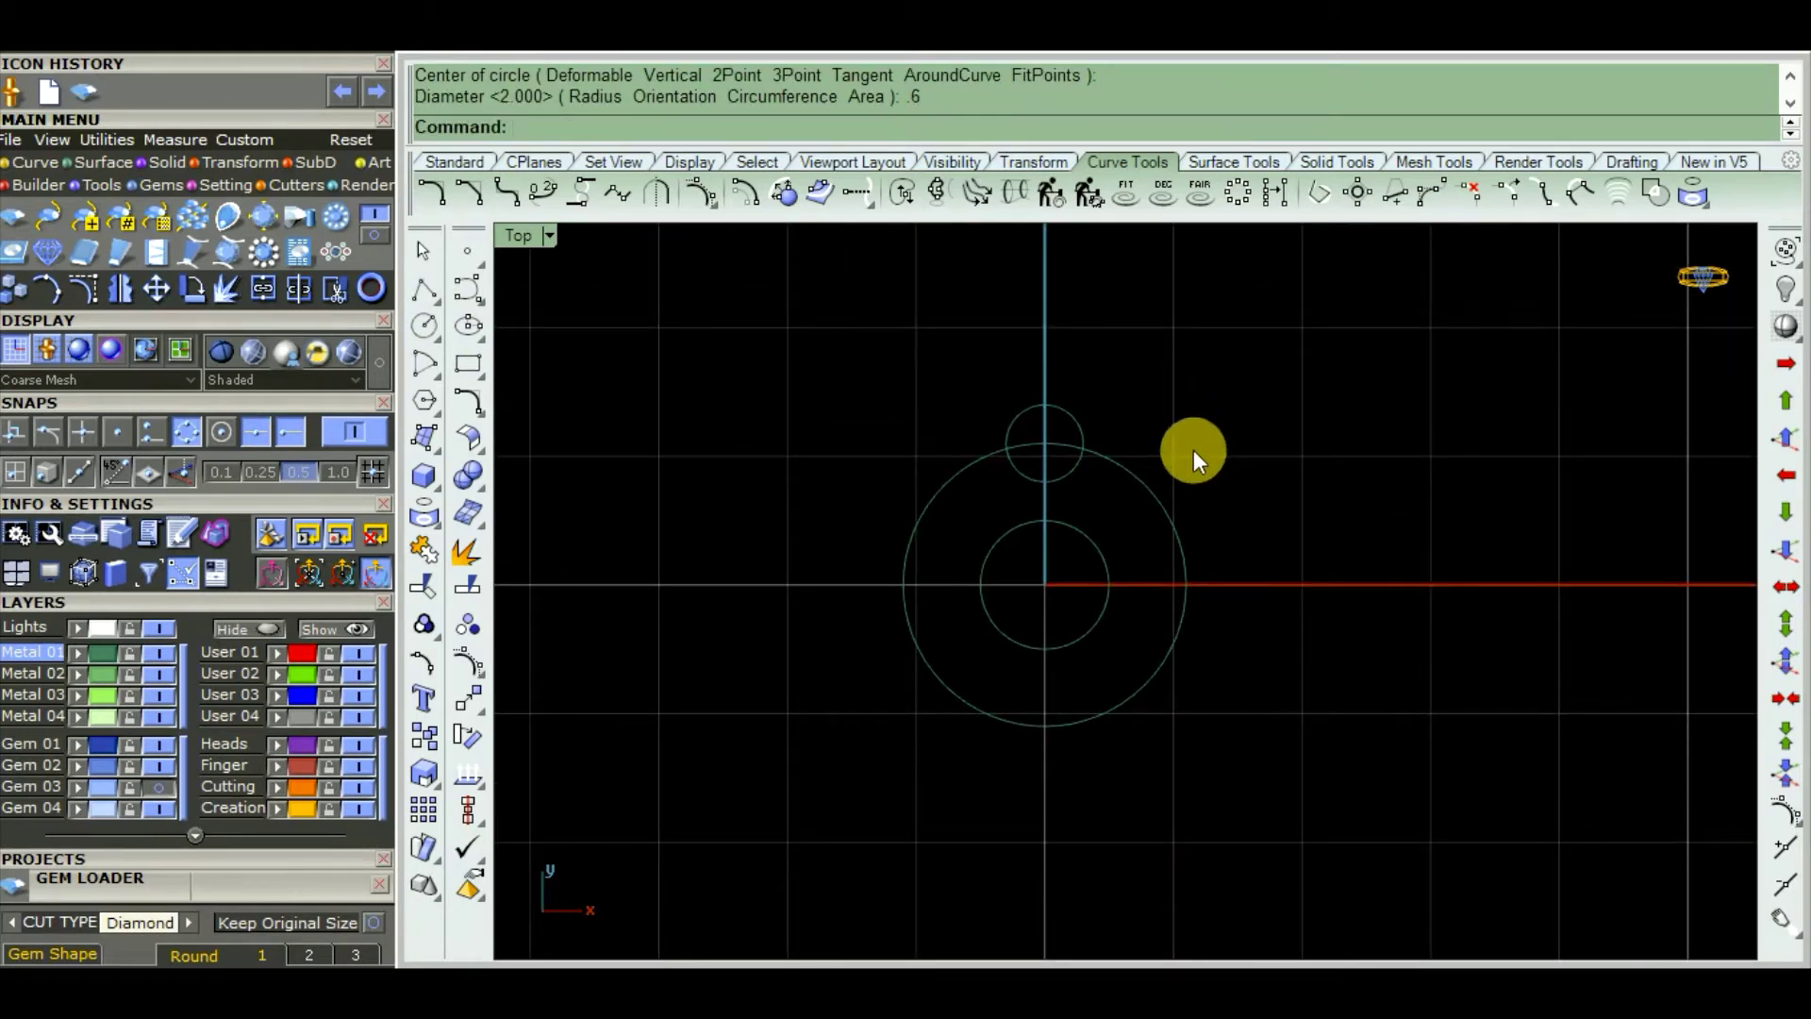
scroll(1154, 473, "up", 4)
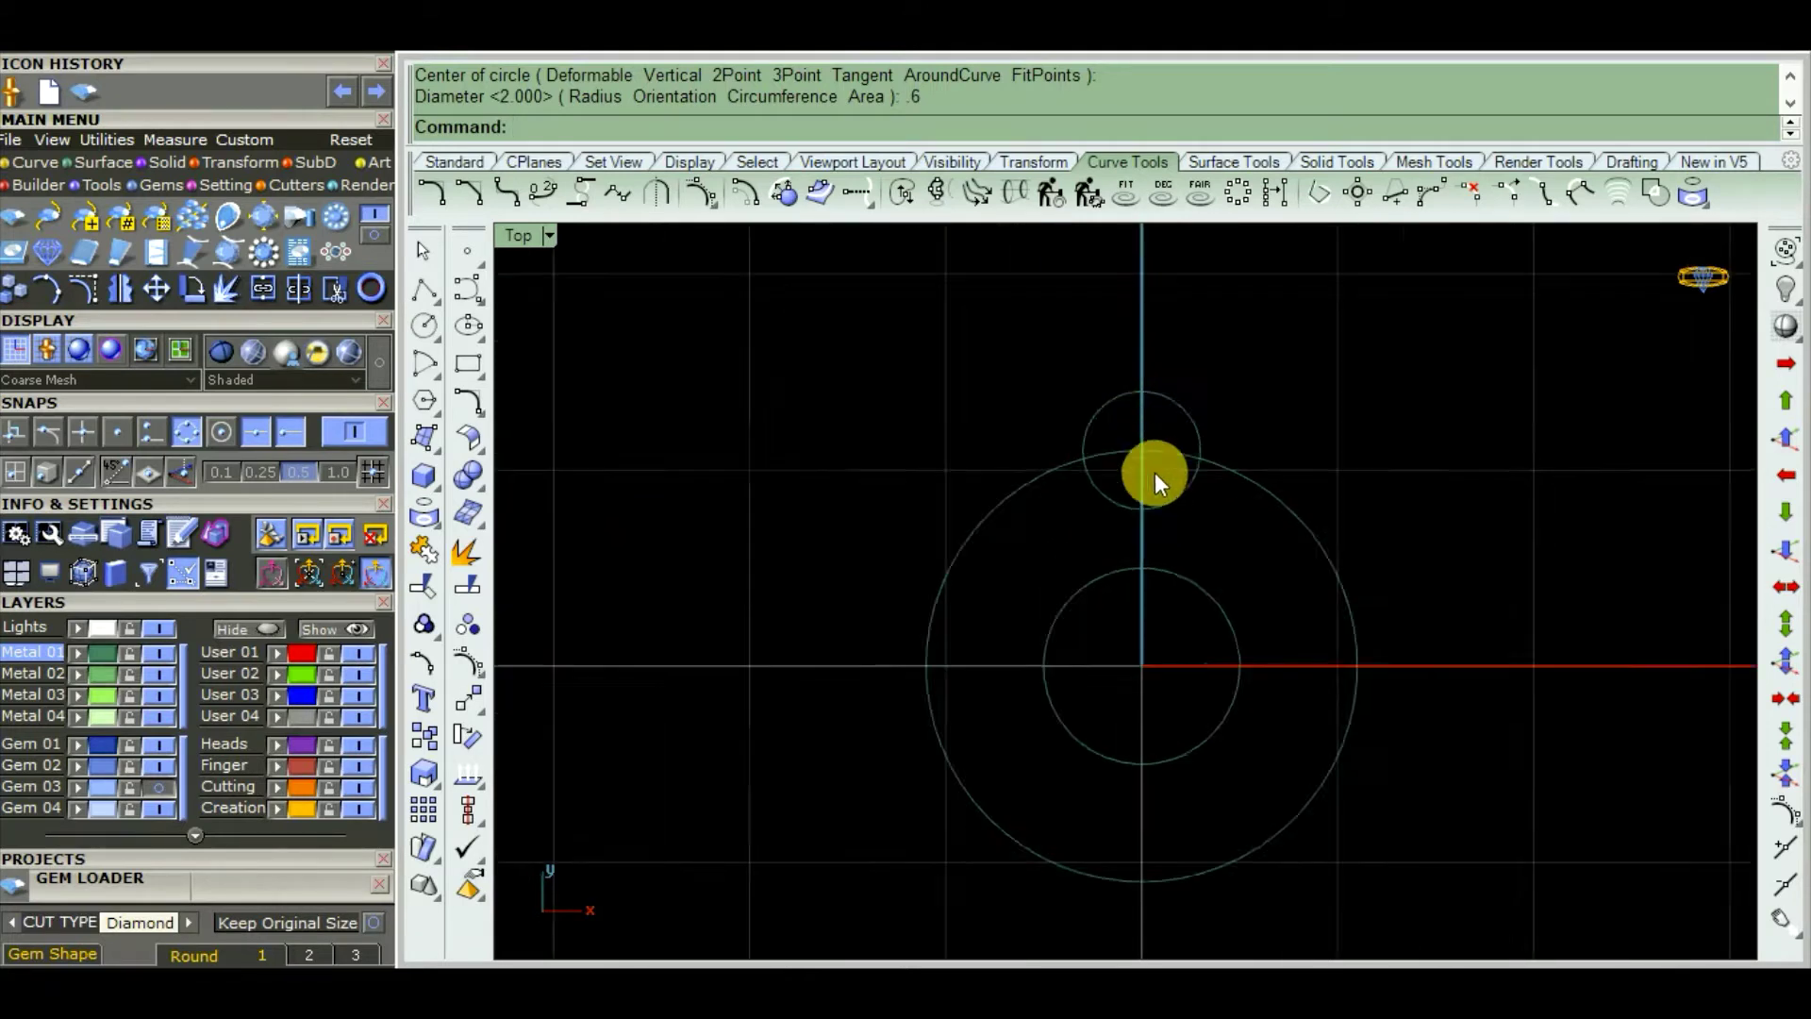
scroll(1186, 496, "down", 1)
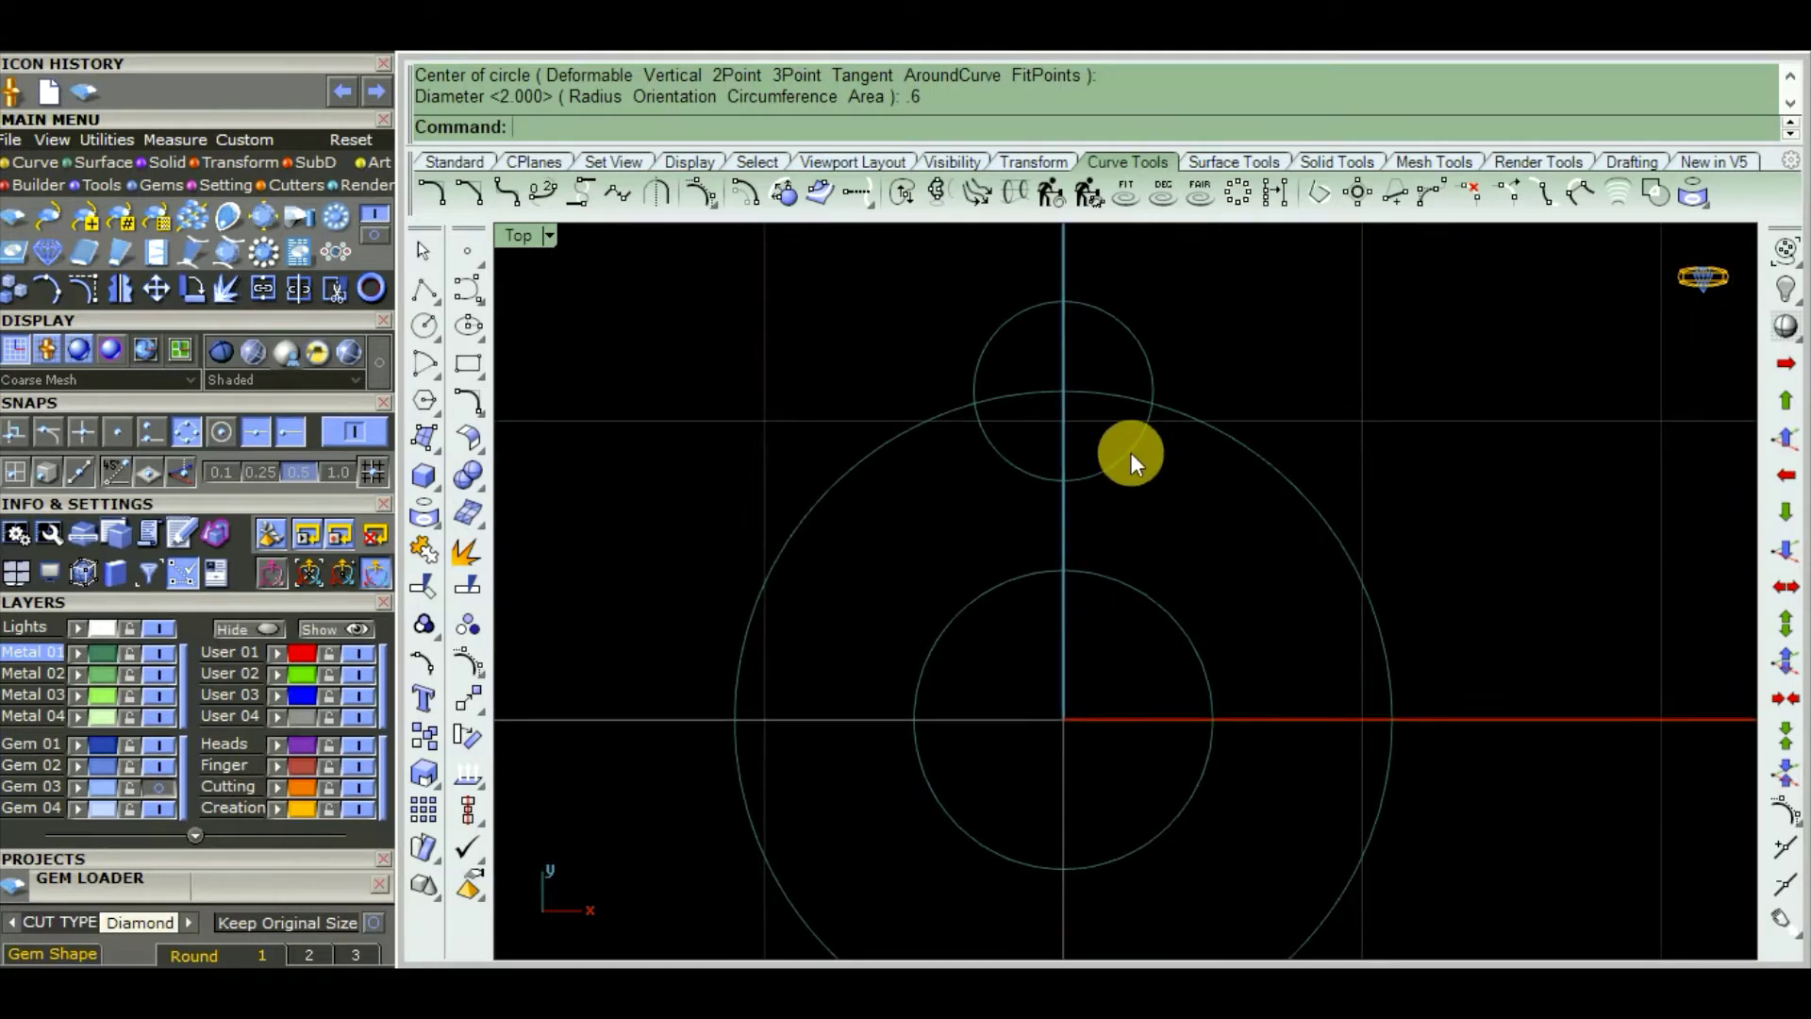
right_click_drag(1171, 534, 1179, 536)
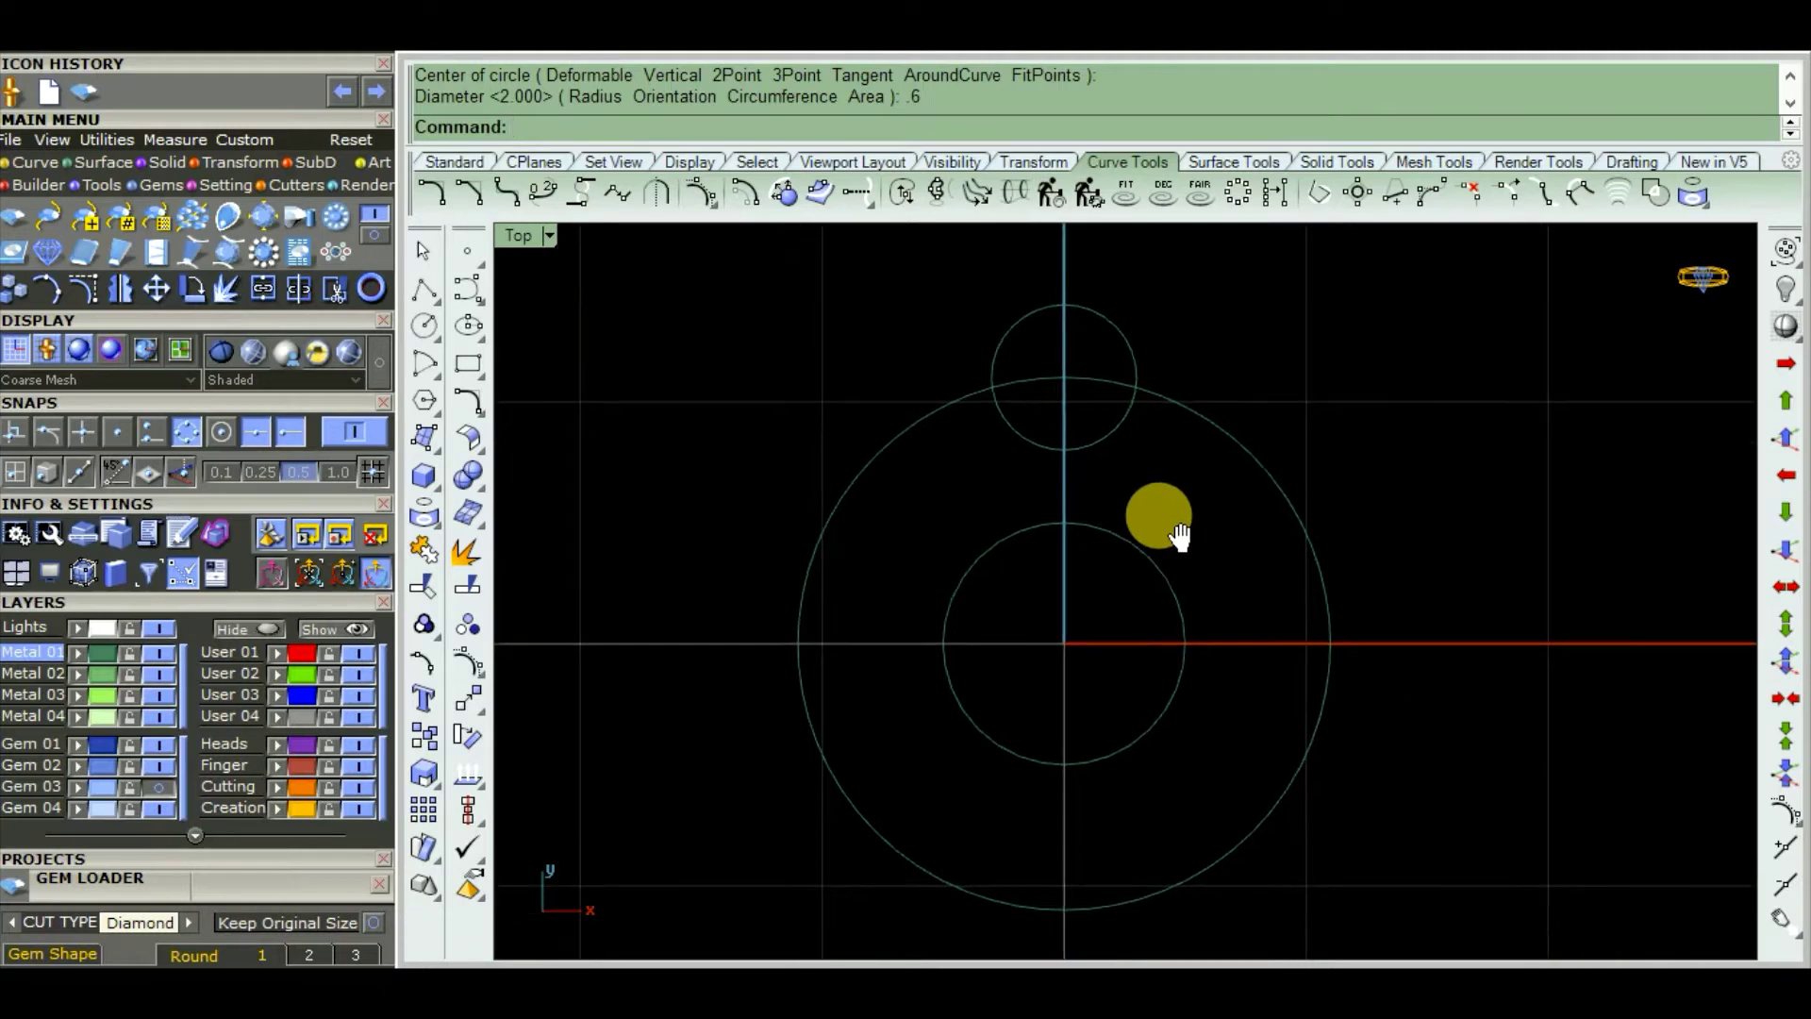
scroll(1158, 512, "down", 2)
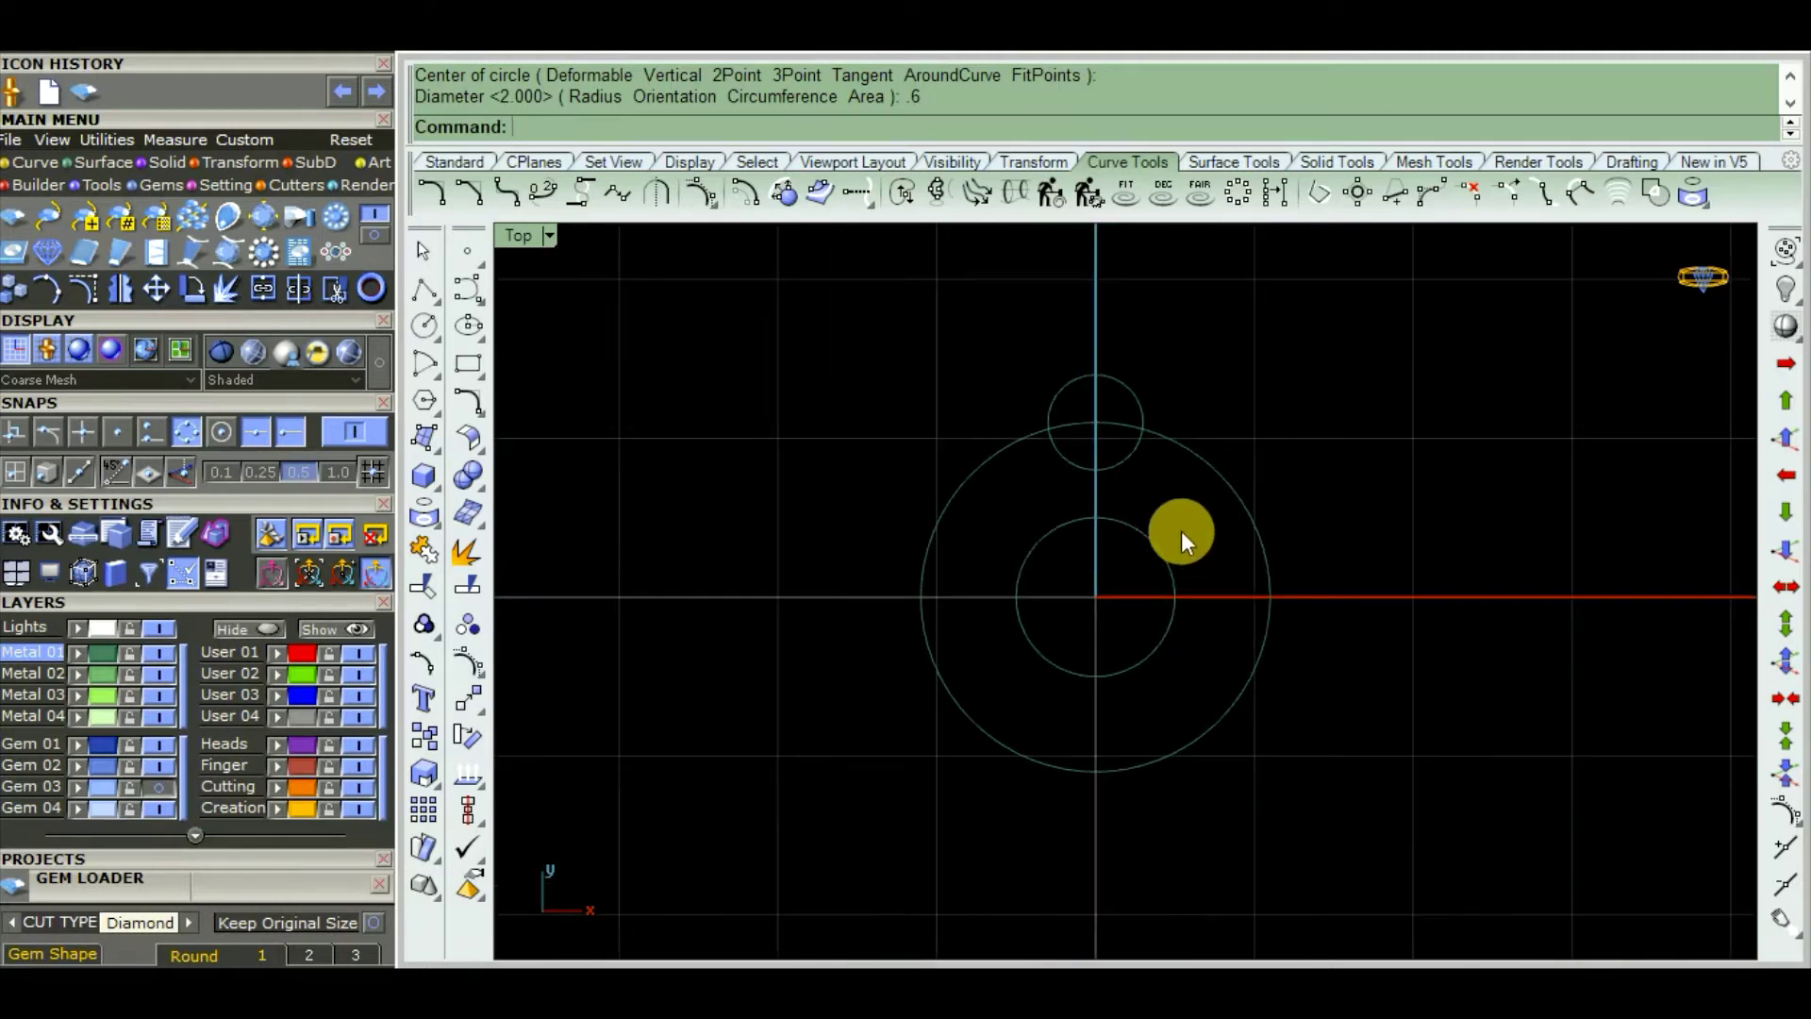
right_click_drag(1181, 530, 1215, 526)
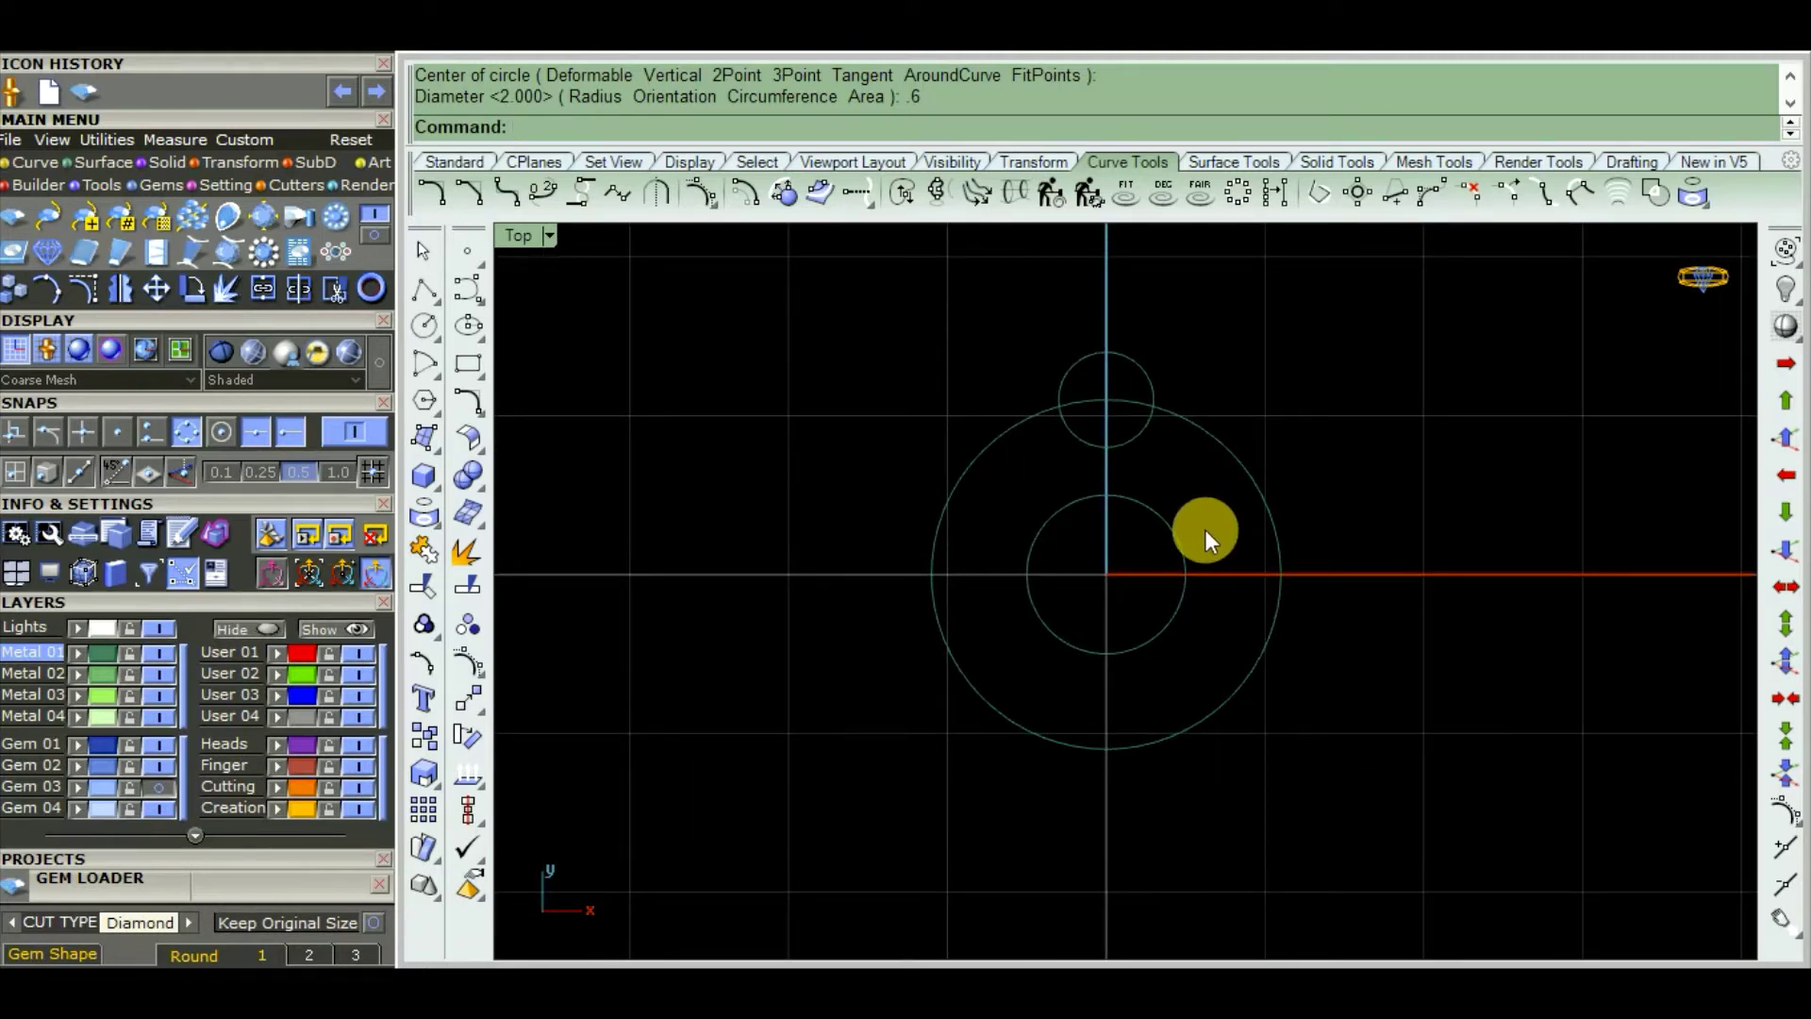
Maximize the Perspective view, orbit in closer, and hide the grid with F7
key("ctrl+F4")
right_click_drag(1189, 554, 1262, 584)
scroll(1181, 585, "up", 2)
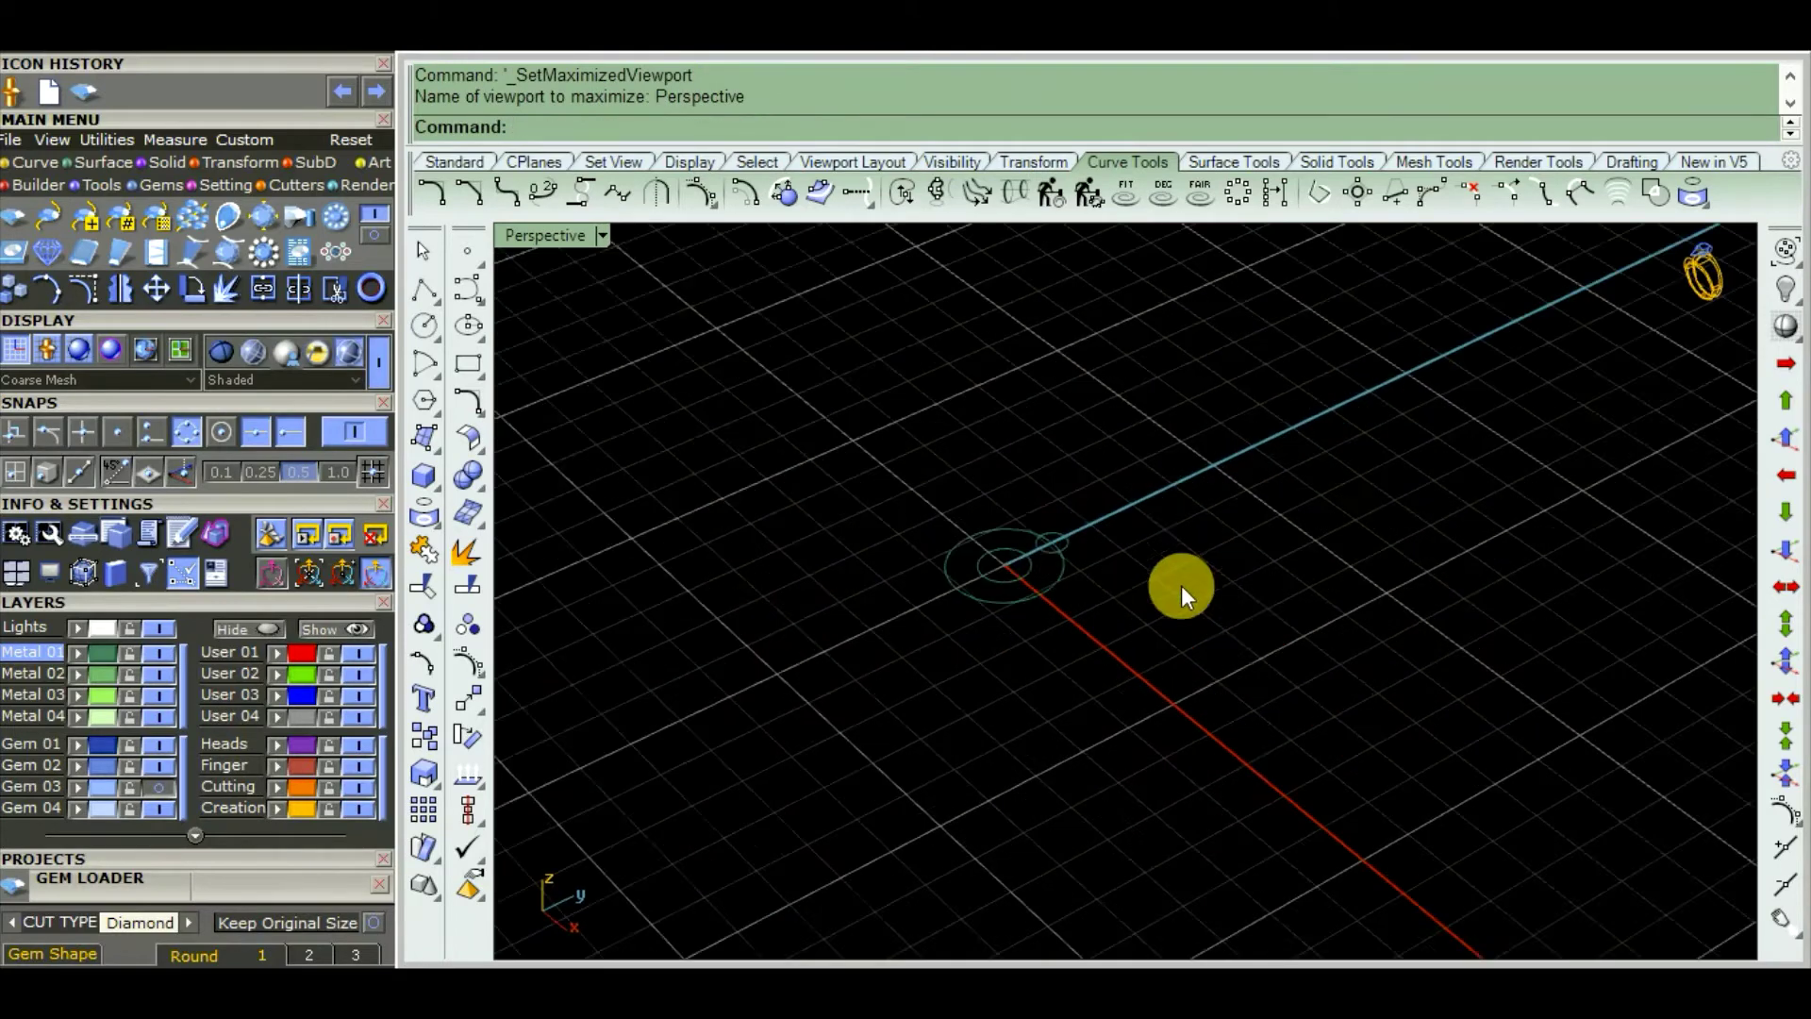
scroll(990, 549, "up", 2)
scroll(987, 545, "up", 2)
right_click_drag(953, 568, 1019, 568)
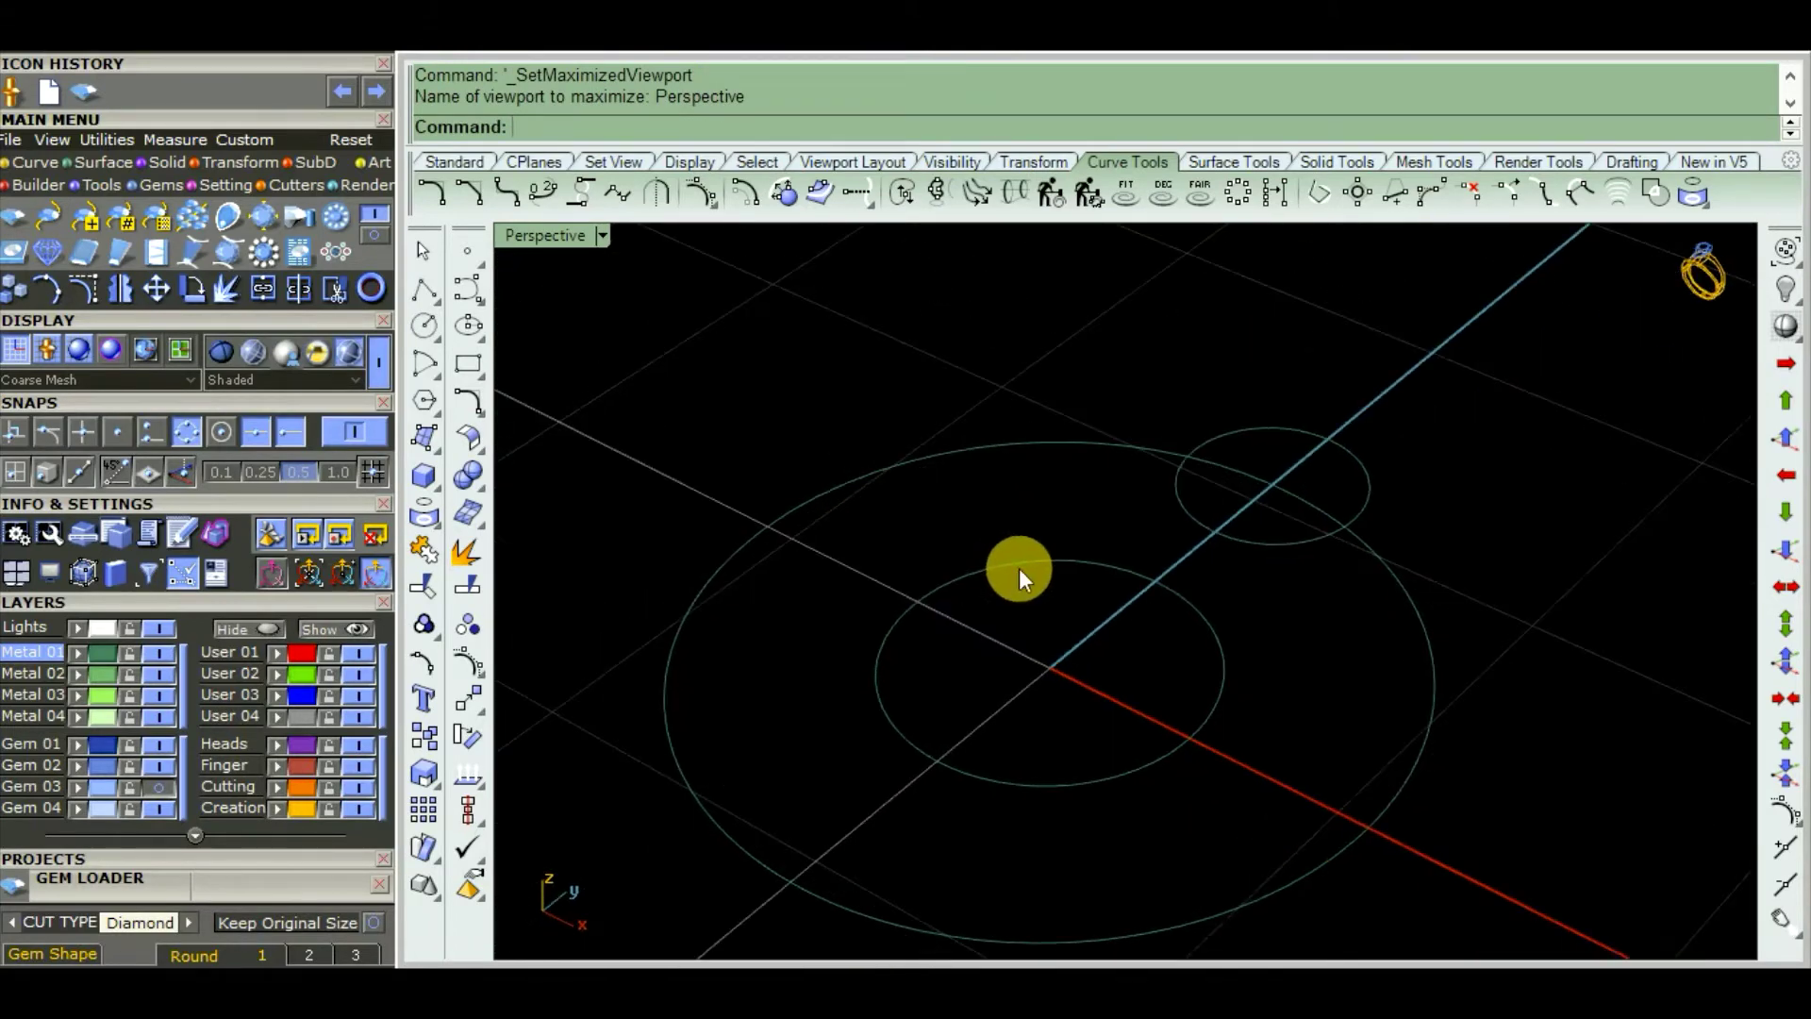
key("F7")
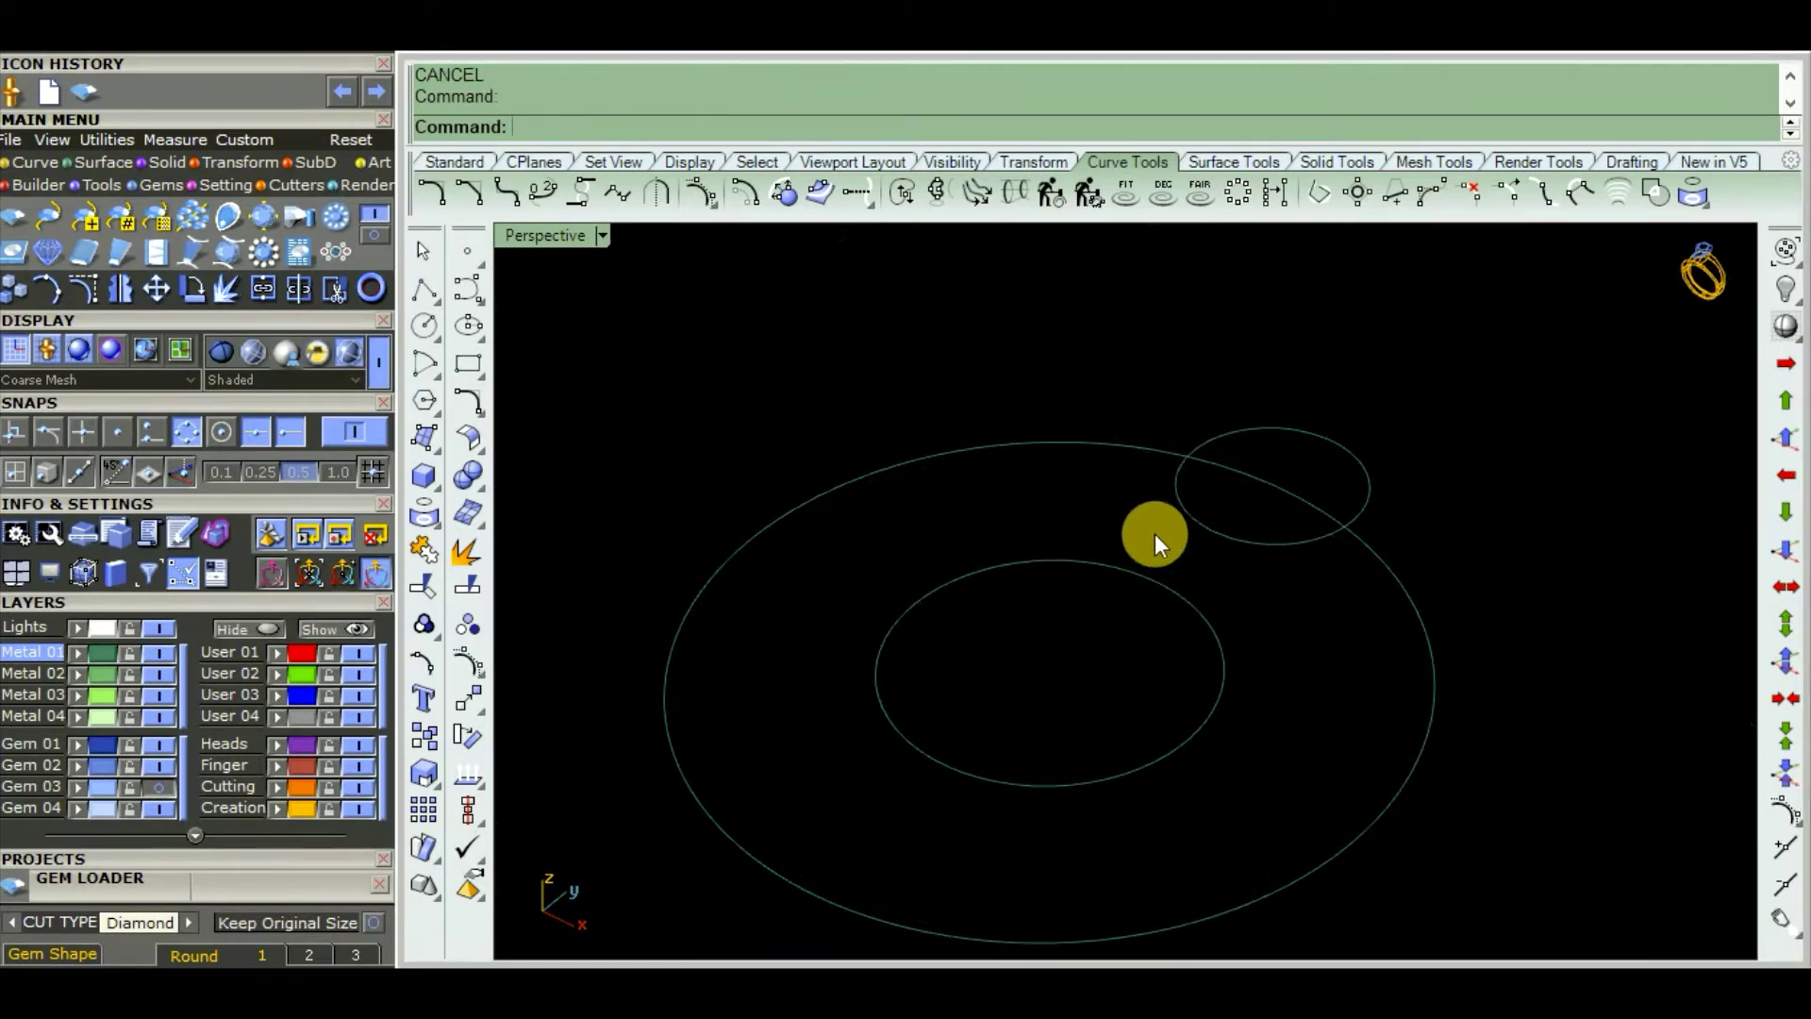
mouse_move(1152, 529)
right_mouse_down()
mouse_move(1144, 647)
mouse_move(1345, 598)
right_mouse_up()
Window-select the outer and inner concentric circles, leaving the small circle out
left_click_drag(1399, 558, 1102, 636)
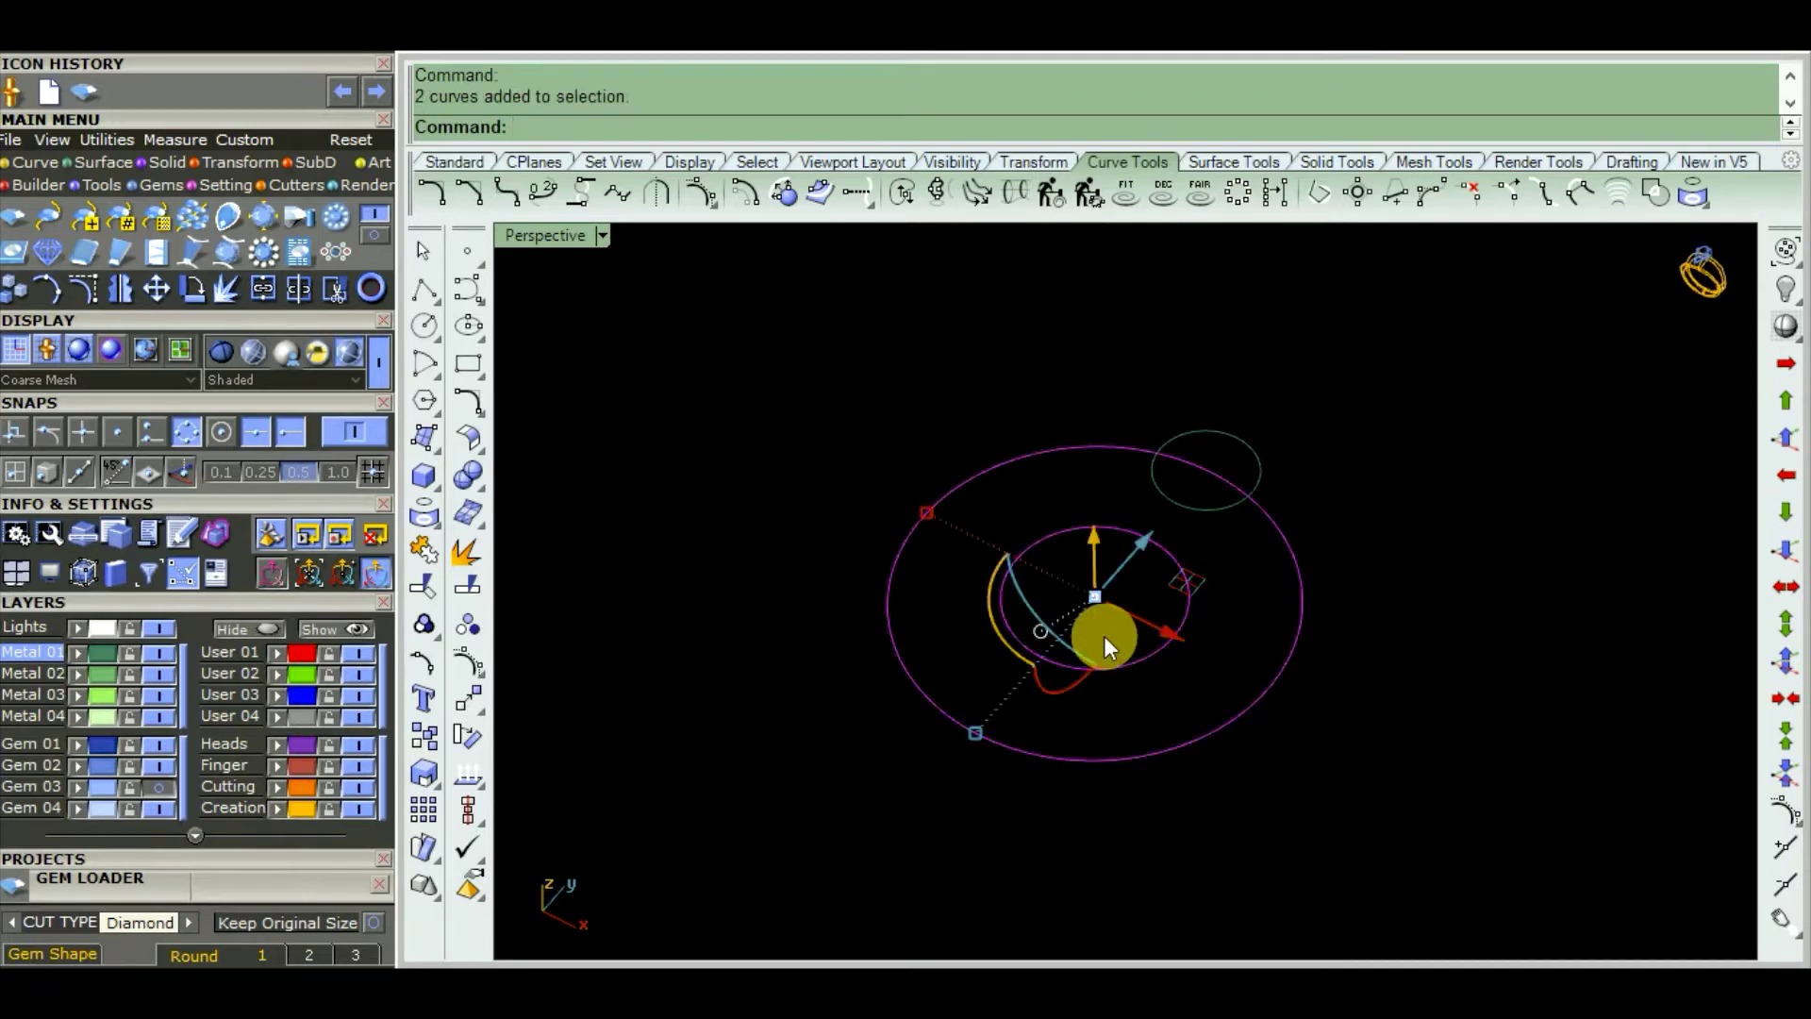
scroll(1092, 566, "up", 2)
mouse_move(1091, 566)
right_mouse_down()
mouse_move(1060, 647)
mouse_move(571, 528)
right_mouse_up()
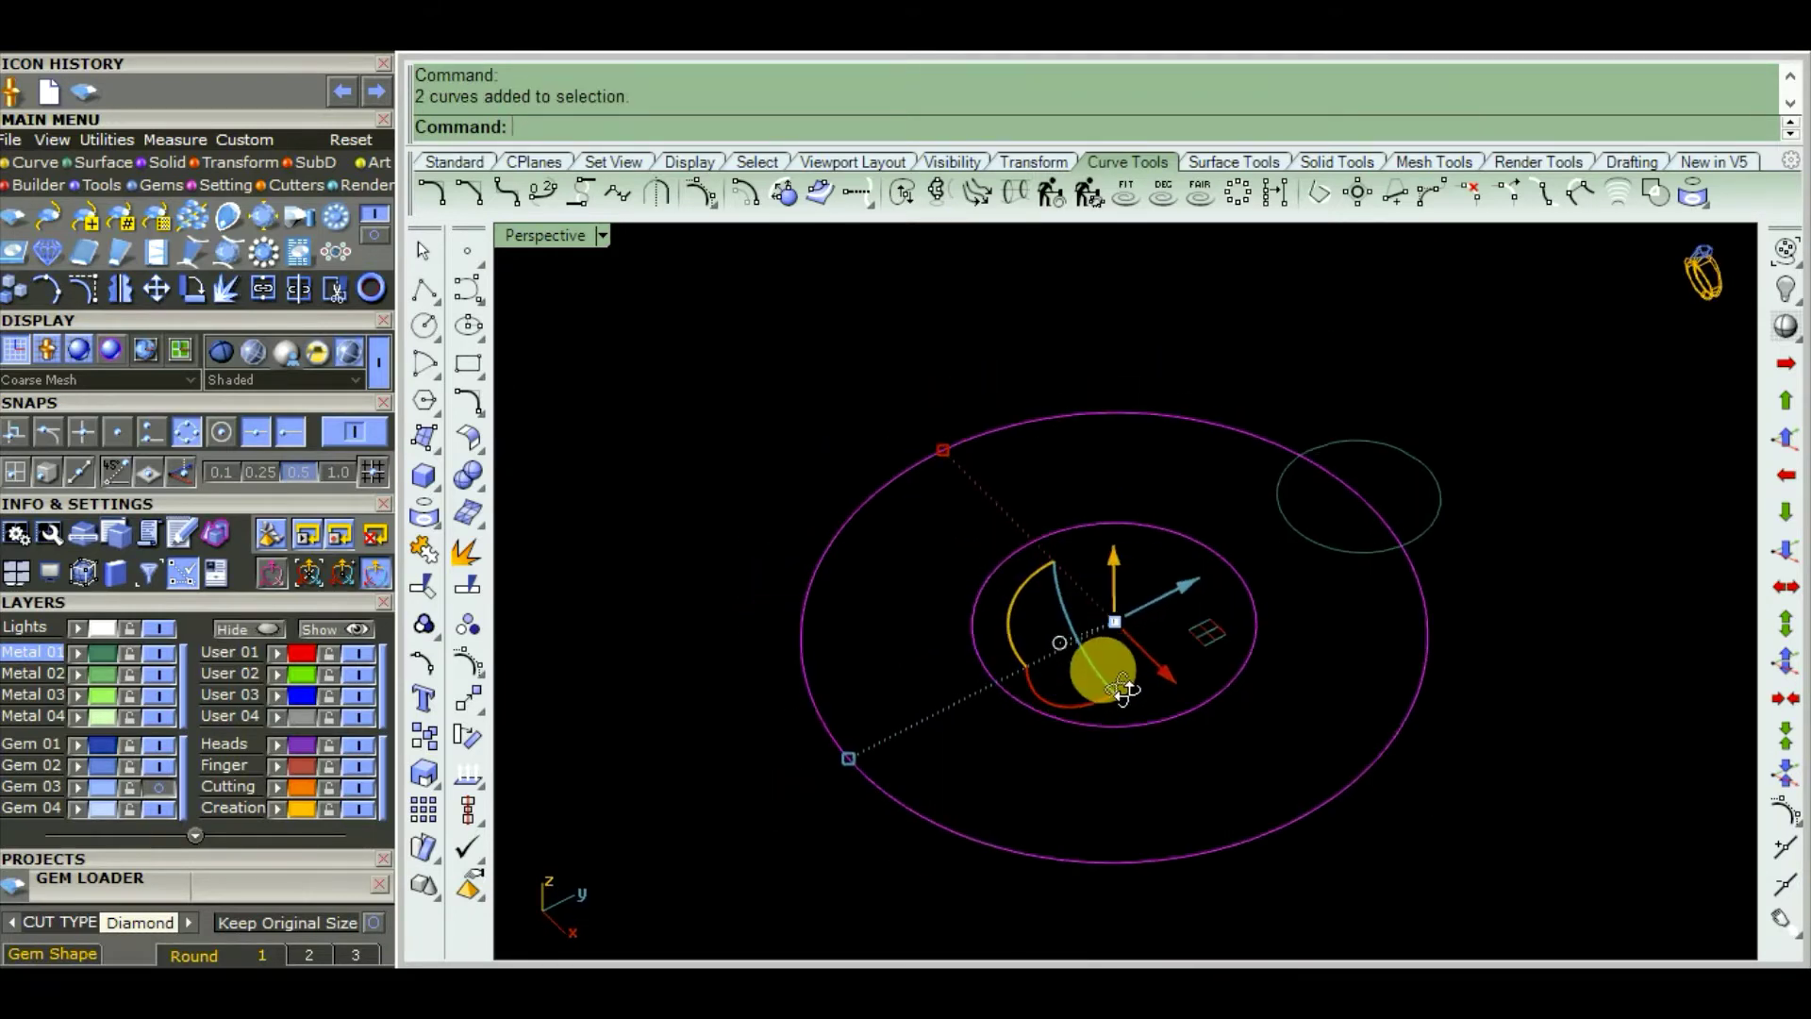
left_click(439, 492)
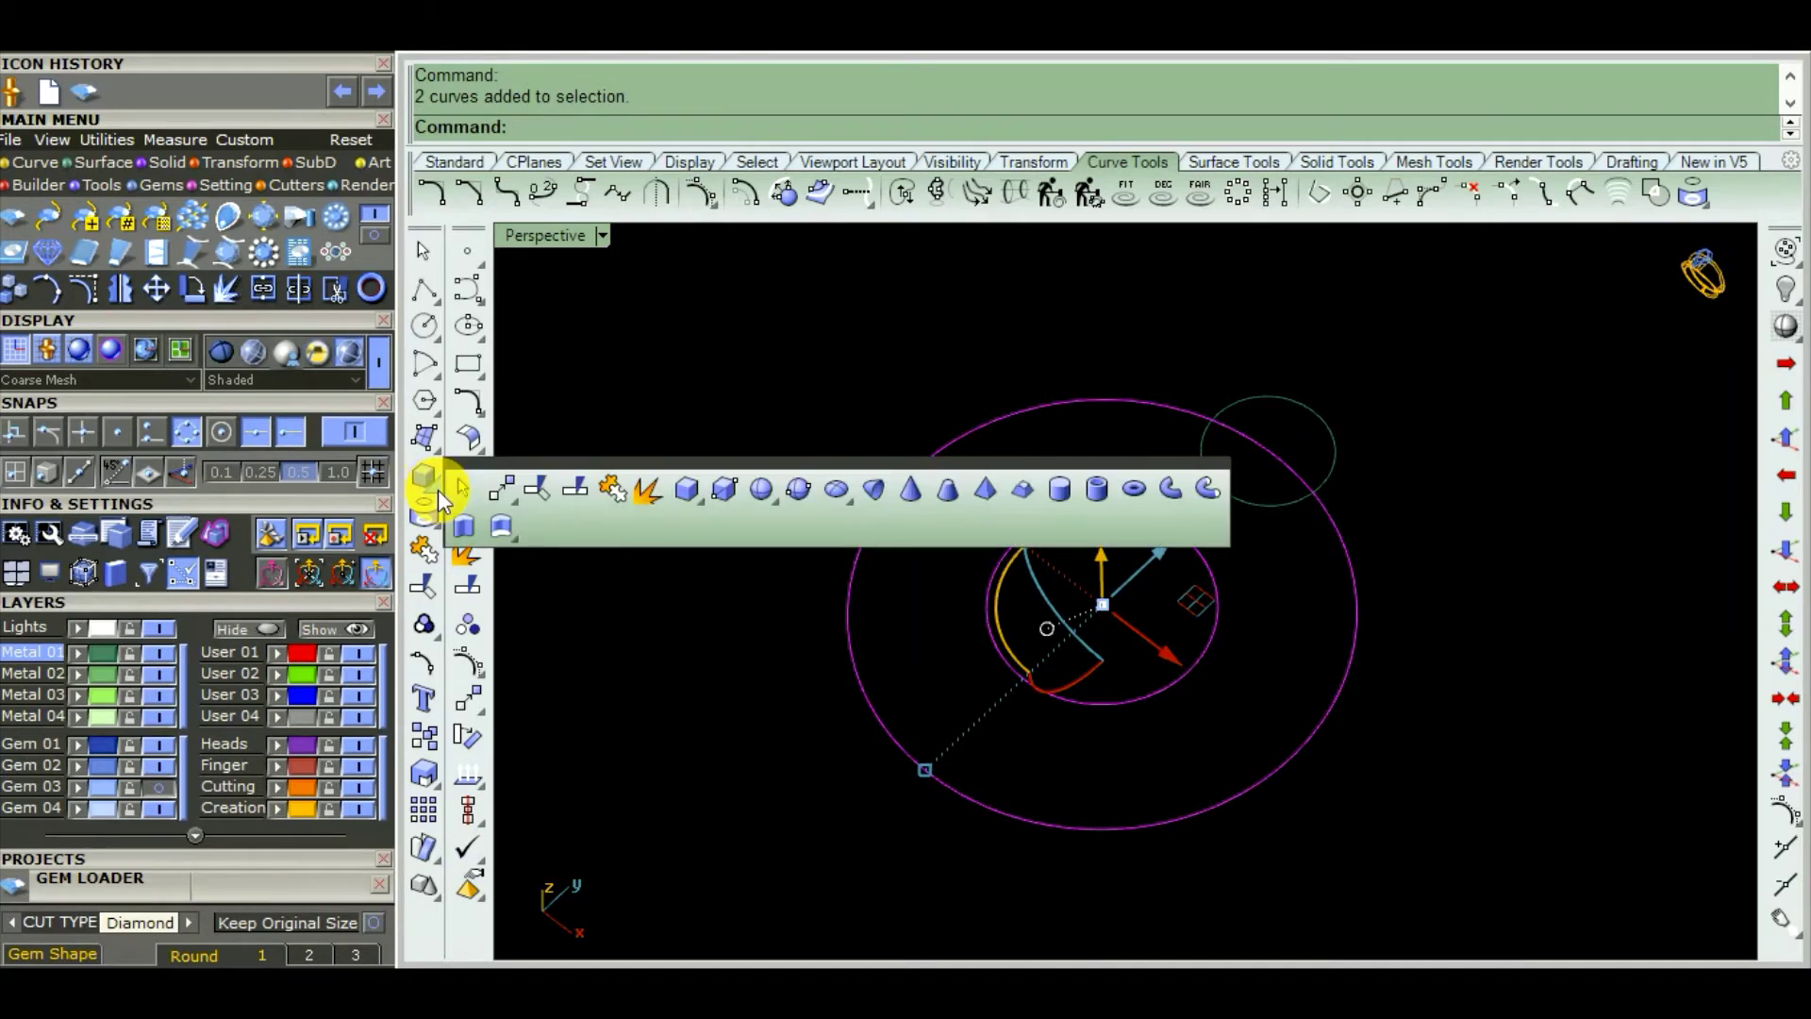
Extrude the two concentric circles into a solid tube 2 units tall
left_click(463, 533)
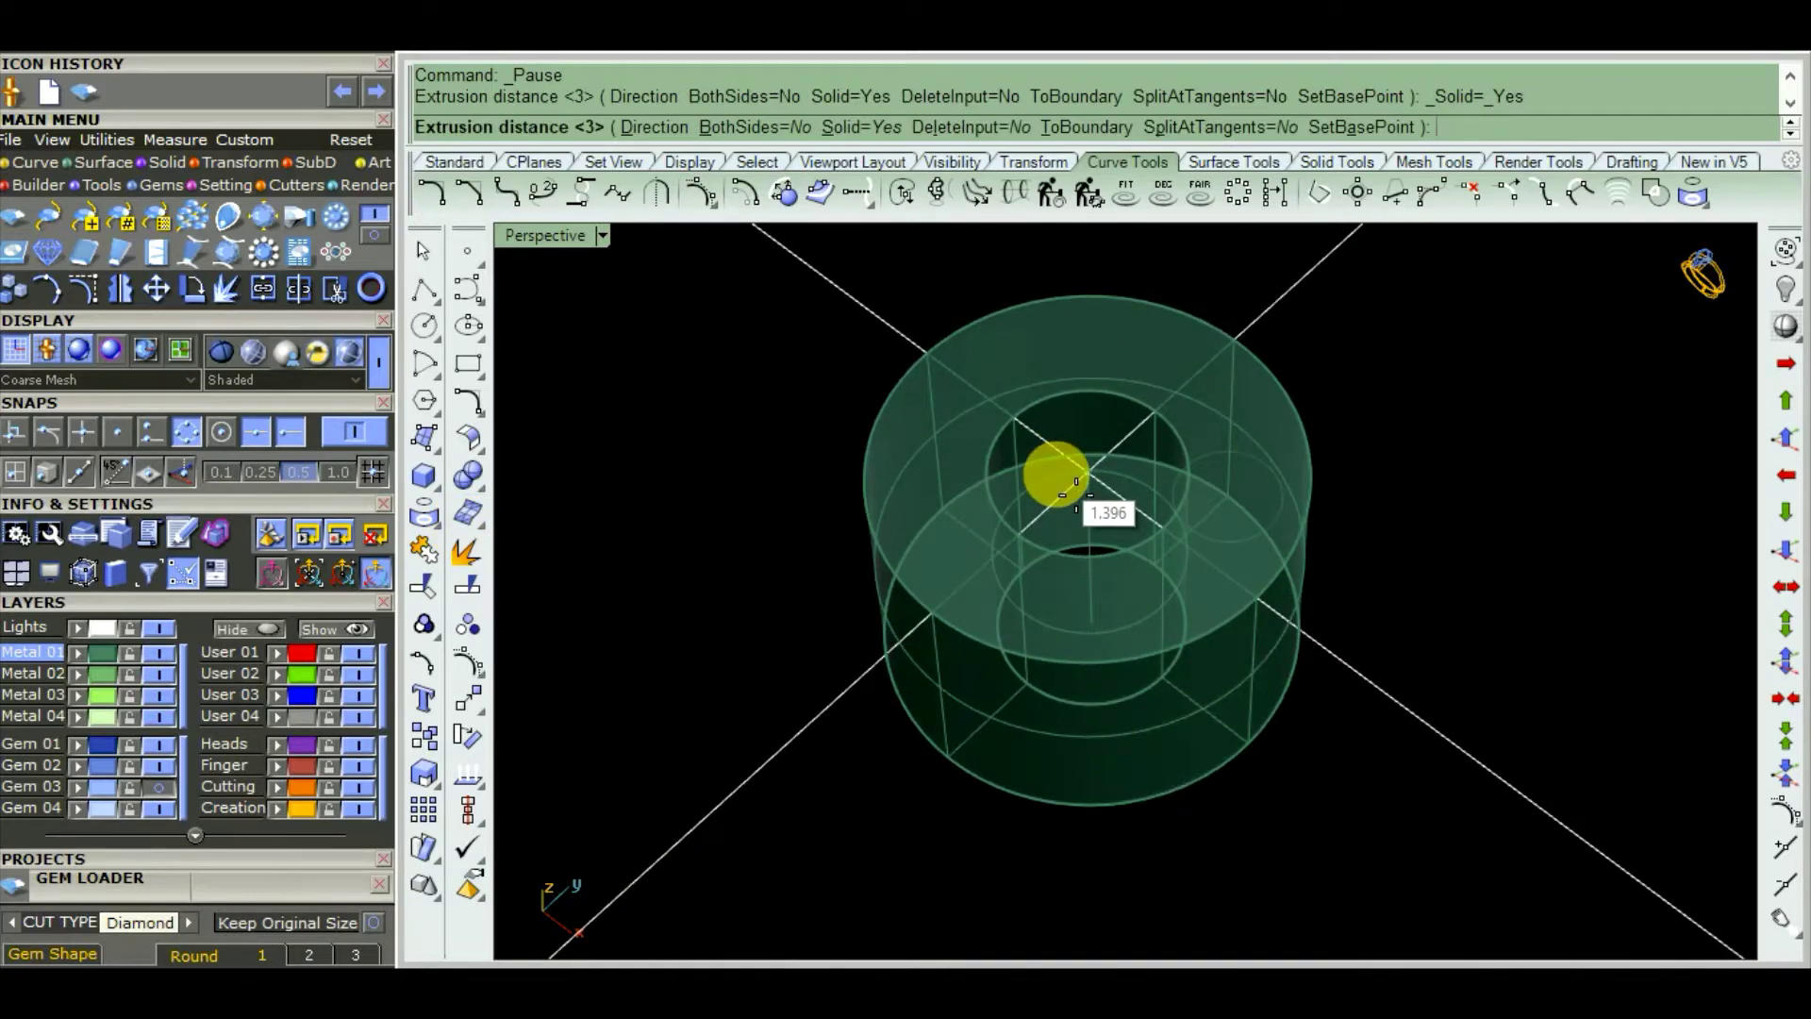
key("Escape")
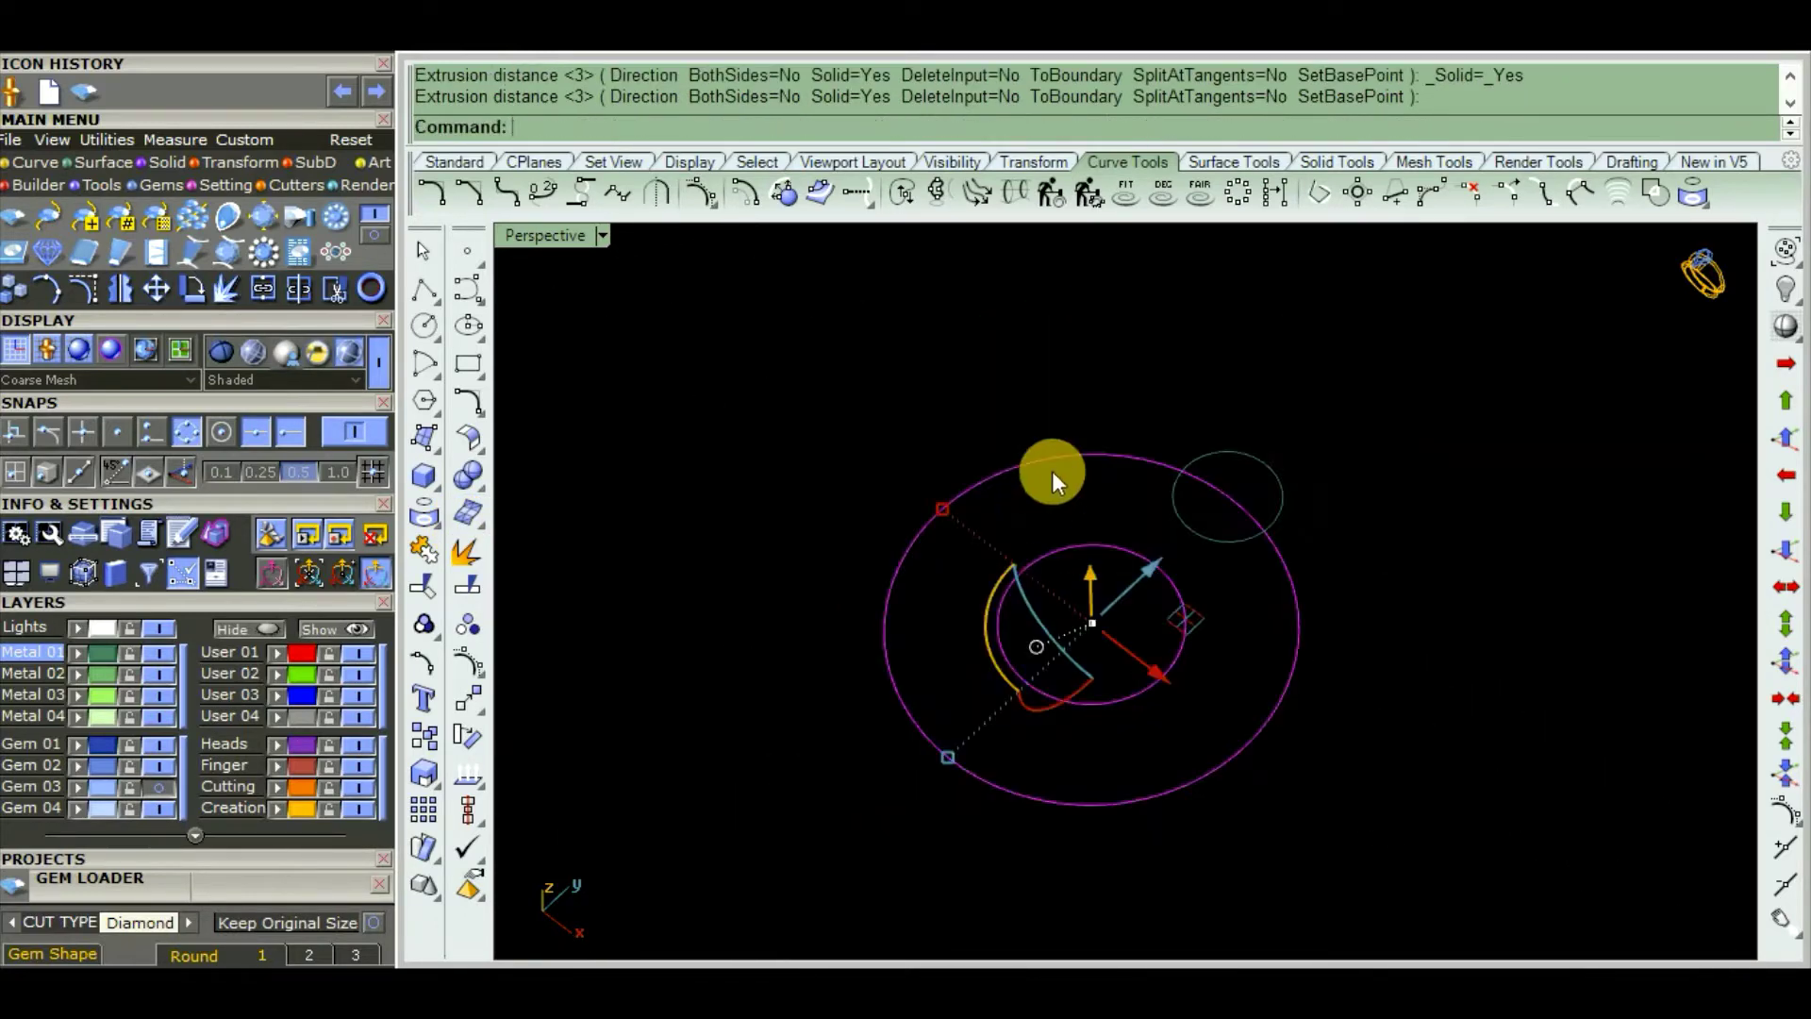
right_click_drag(1038, 611, 1042, 666)
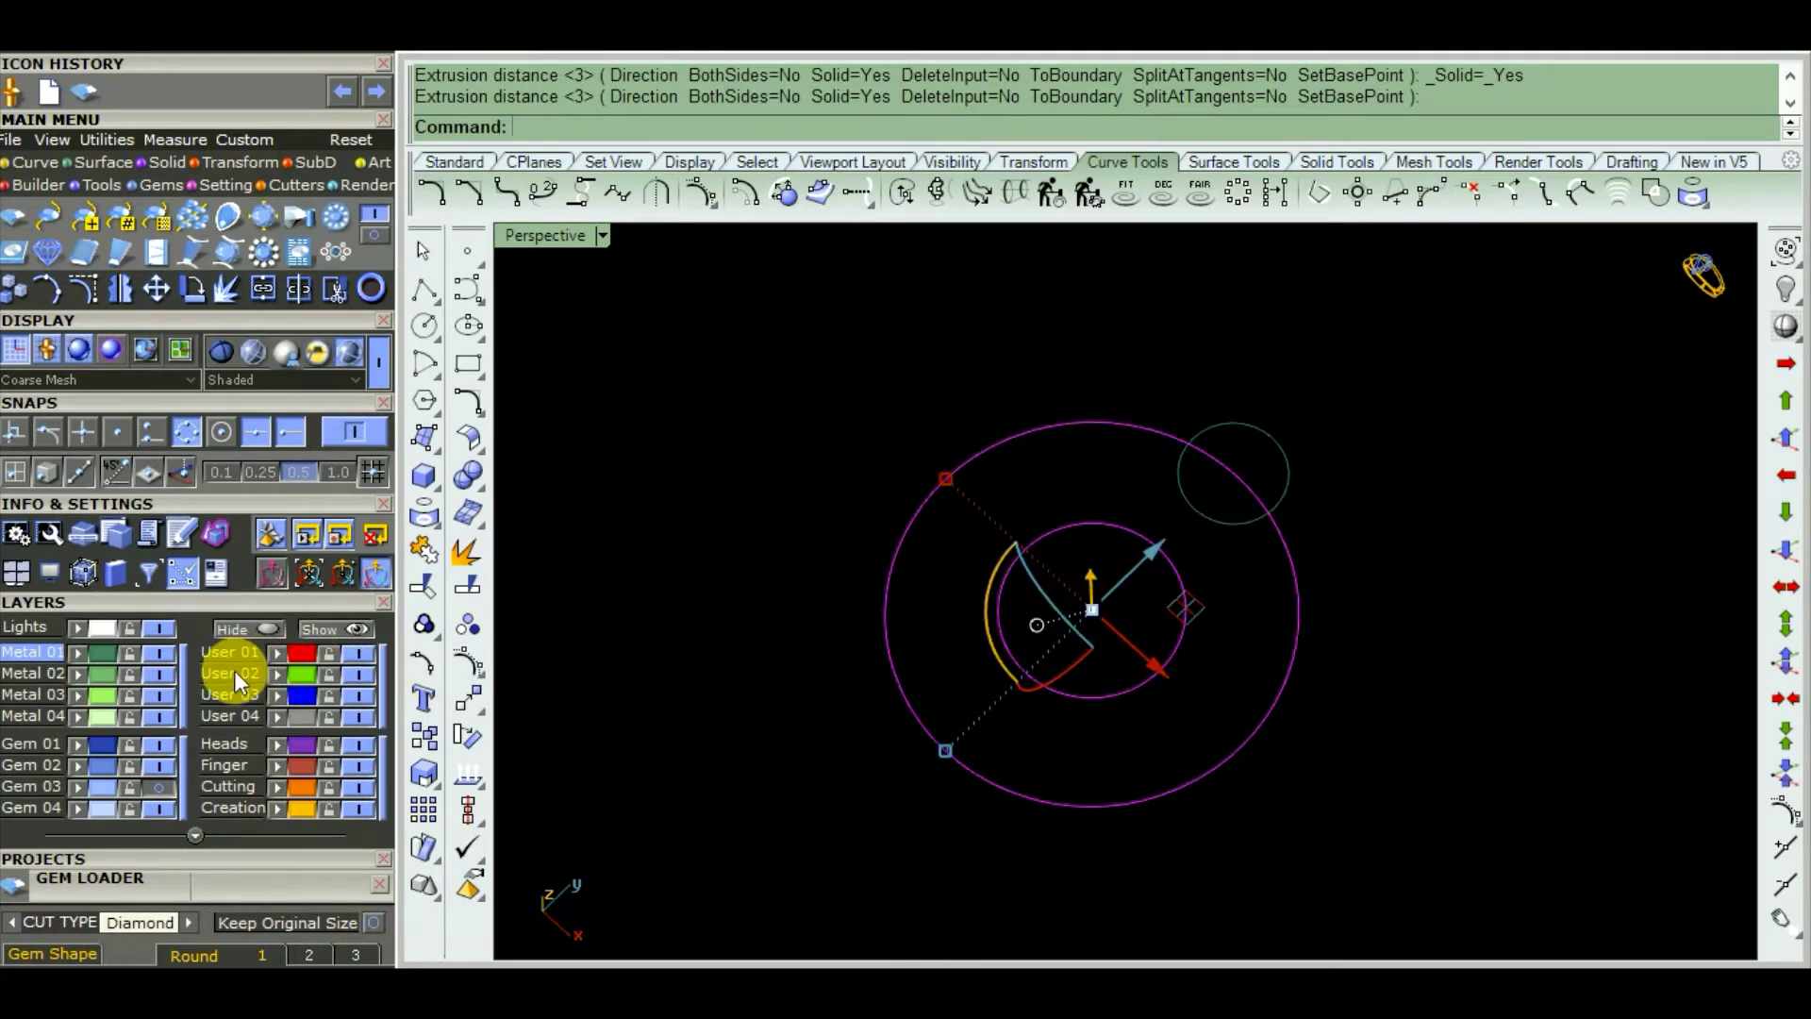
left_click(426, 485)
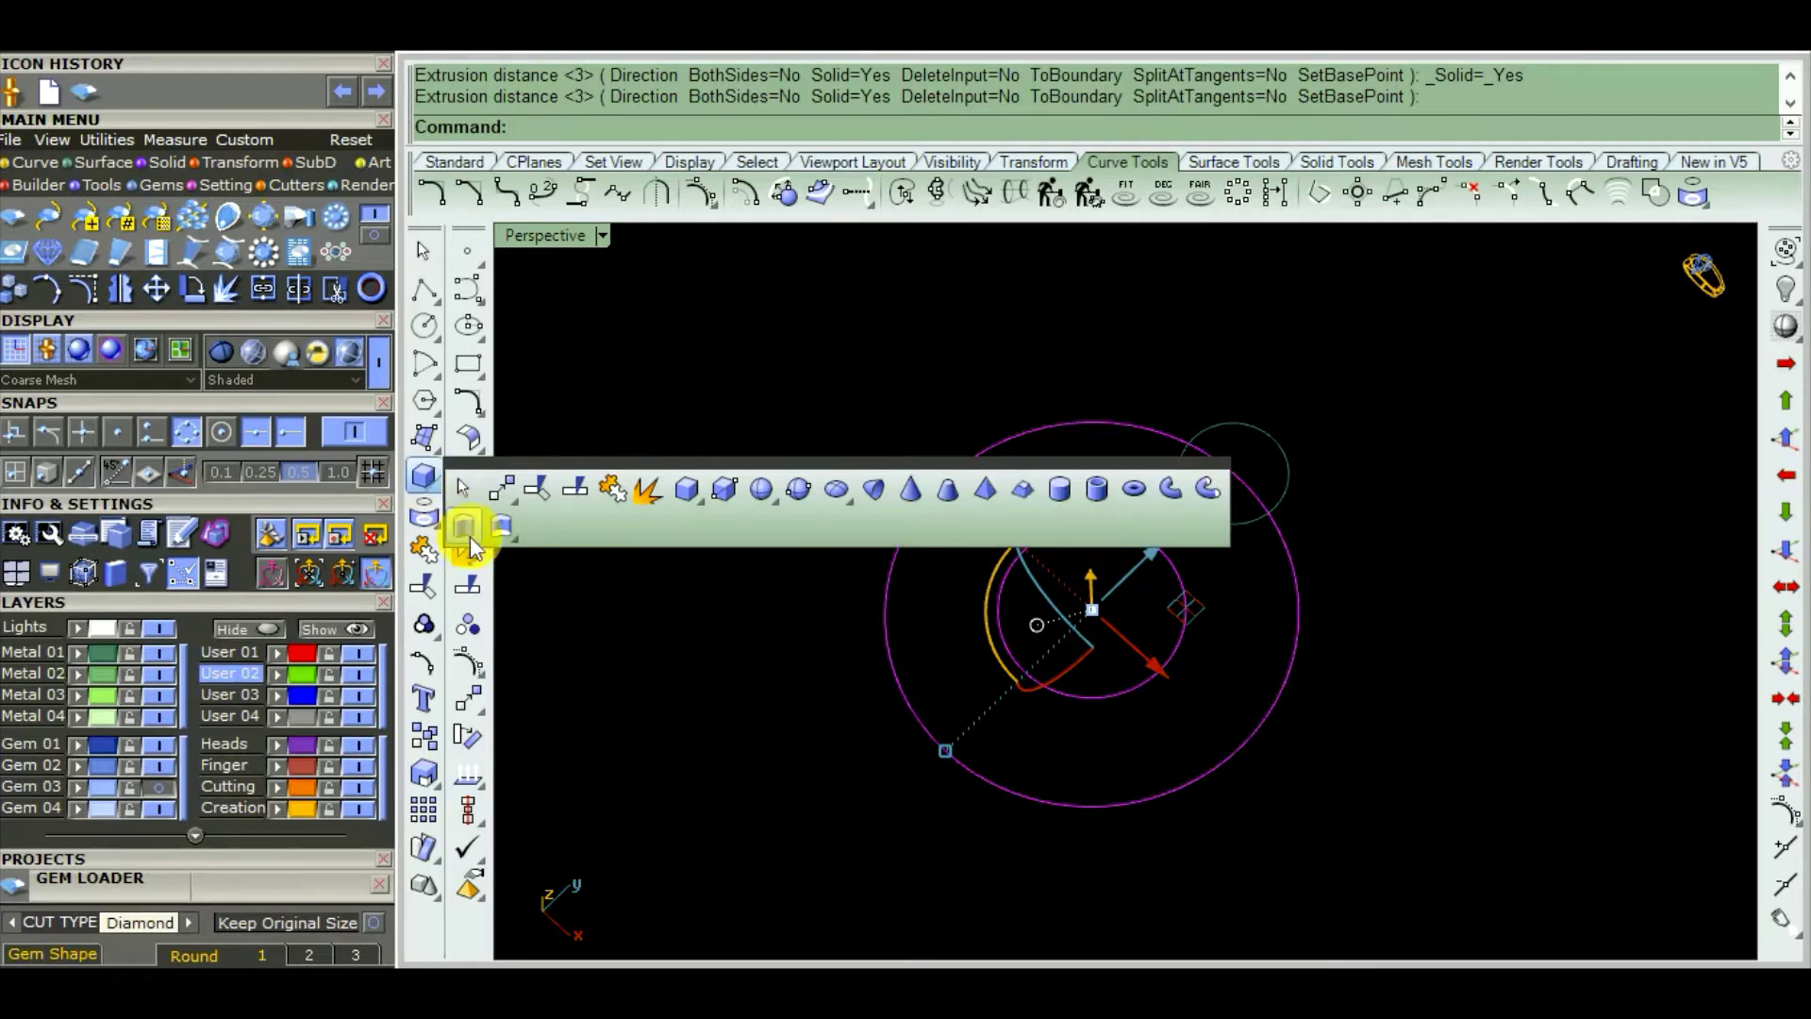
left_click(465, 531)
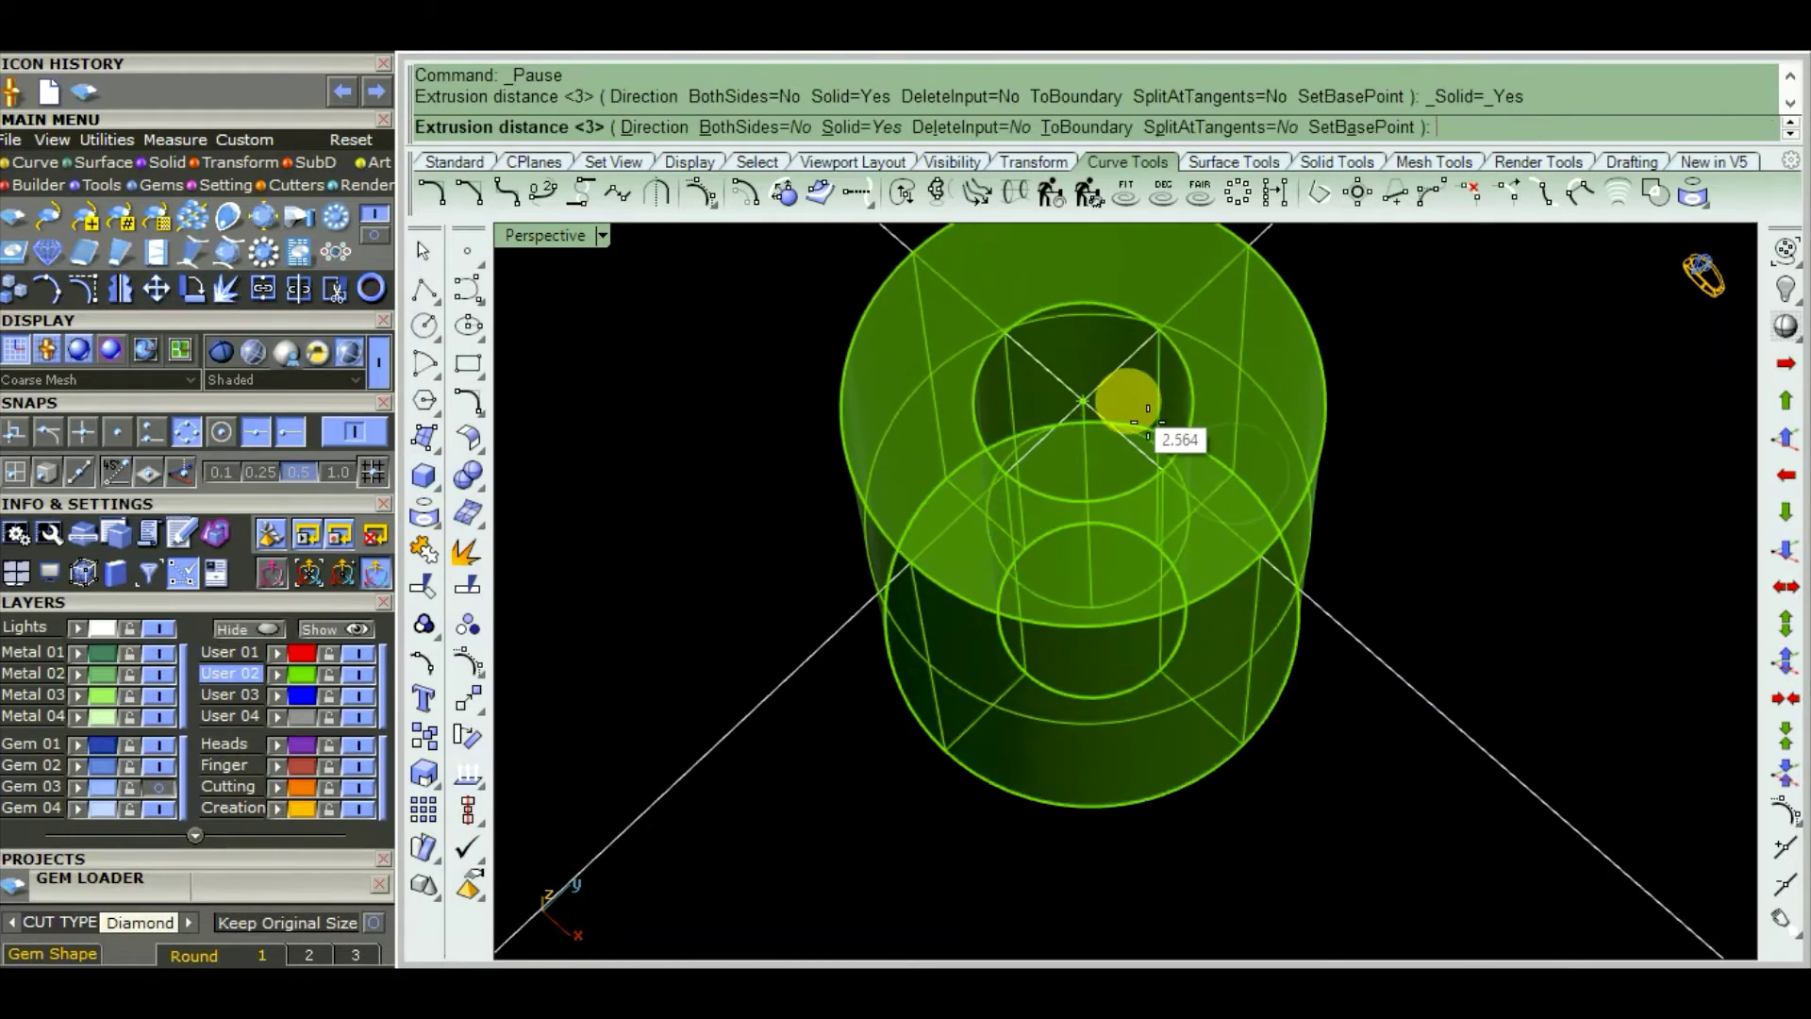
scroll(1148, 415, "down", 3)
scroll(1150, 419, "up", 1)
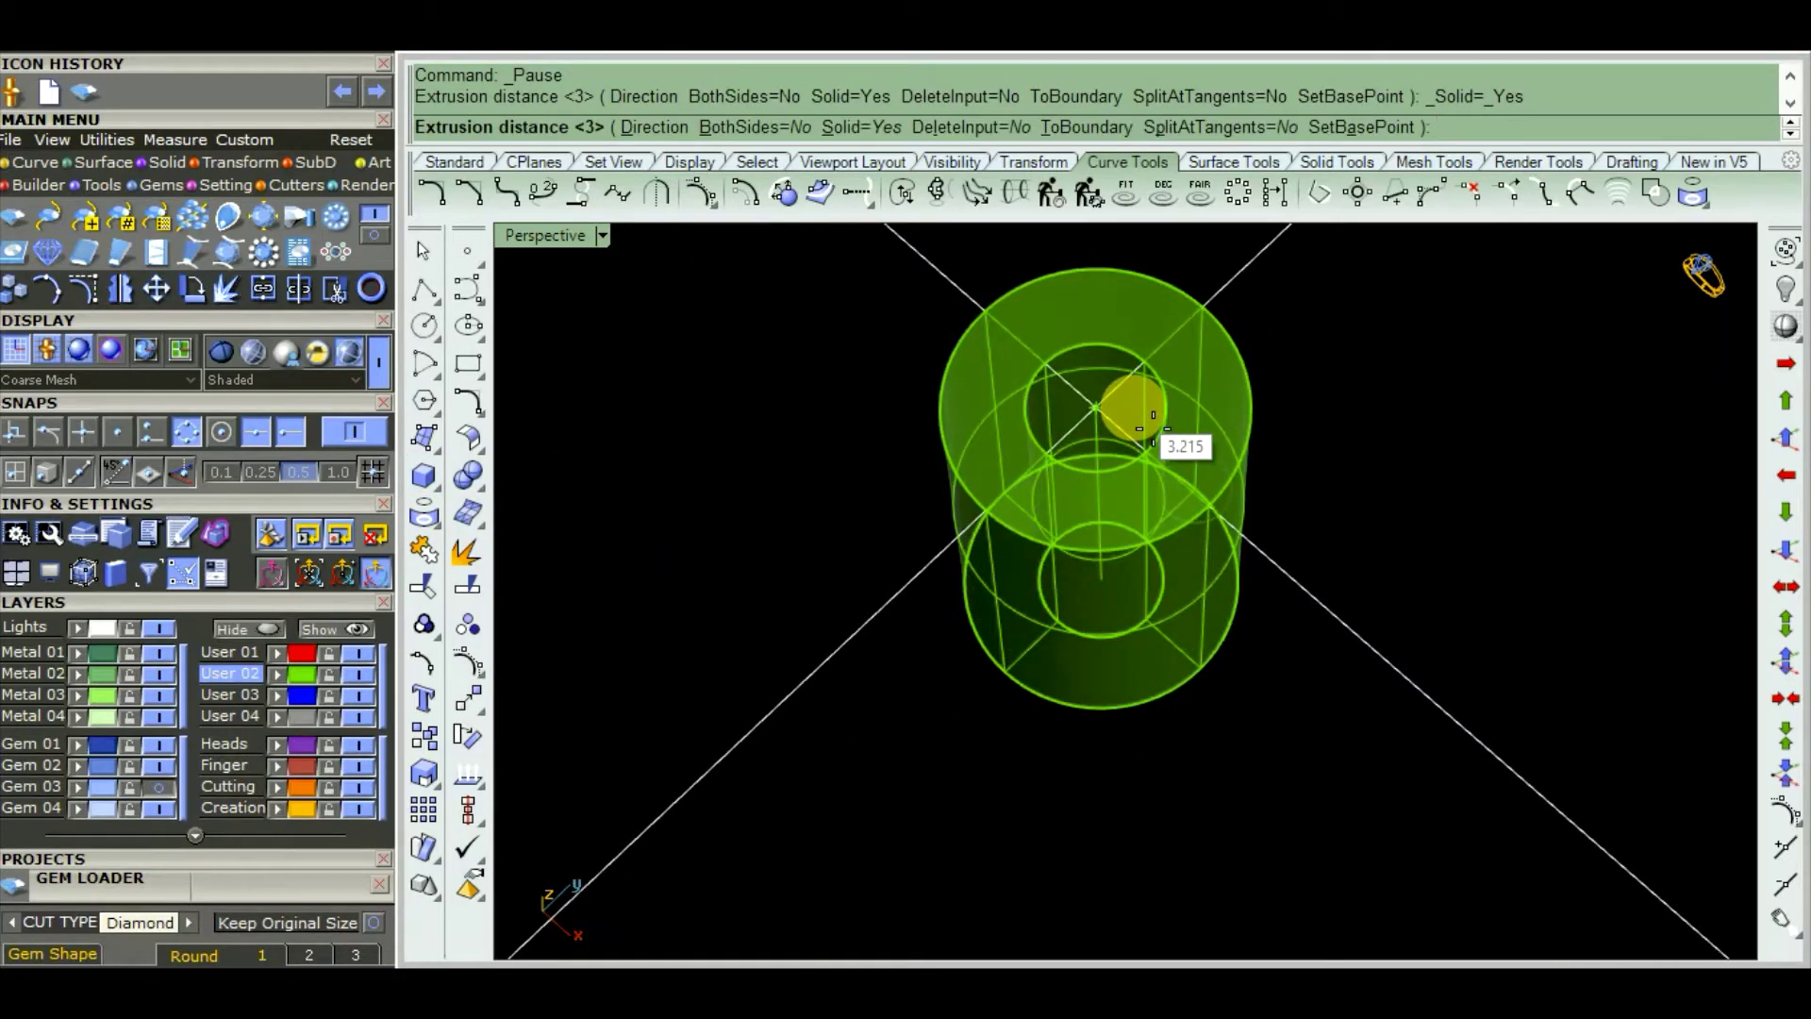
type("2")
key("Return")
Delete the source circles and orbit to inspect the tube
mouse_move(1137, 406)
right_mouse_down()
mouse_move(1204, 382)
mouse_move(921, 433)
mouse_move(1321, 513)
right_mouse_up()
key("Delete")
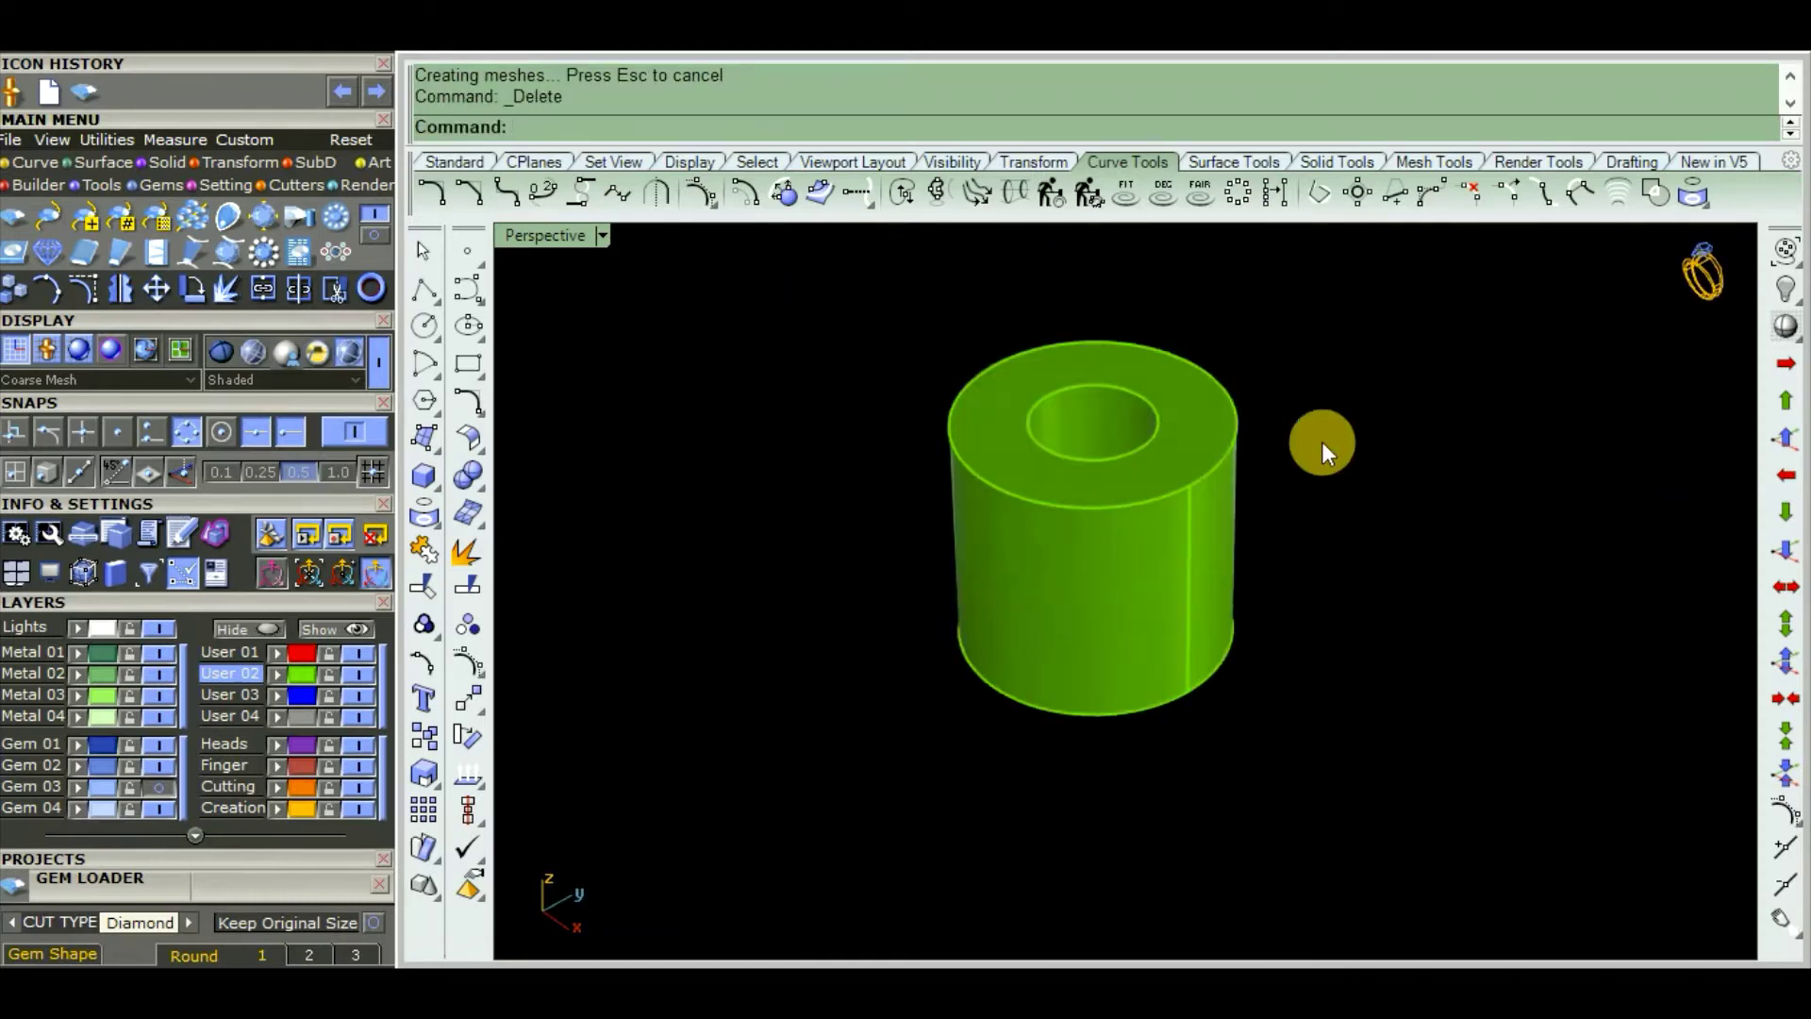
scroll(938, 554, "down", 2)
mouse_move(937, 554)
right_mouse_down()
mouse_move(1144, 525)
mouse_move(1171, 609)
mouse_move(1309, 479)
mouse_move(1091, 518)
right_mouse_up()
scroll(1141, 517, "up", 3)
Select the small circle beside the tube's base
left_click(1171, 665)
scroll(1231, 624, "down", 3)
scroll(1277, 534, "up", 3)
scroll(1213, 485, "down", 2)
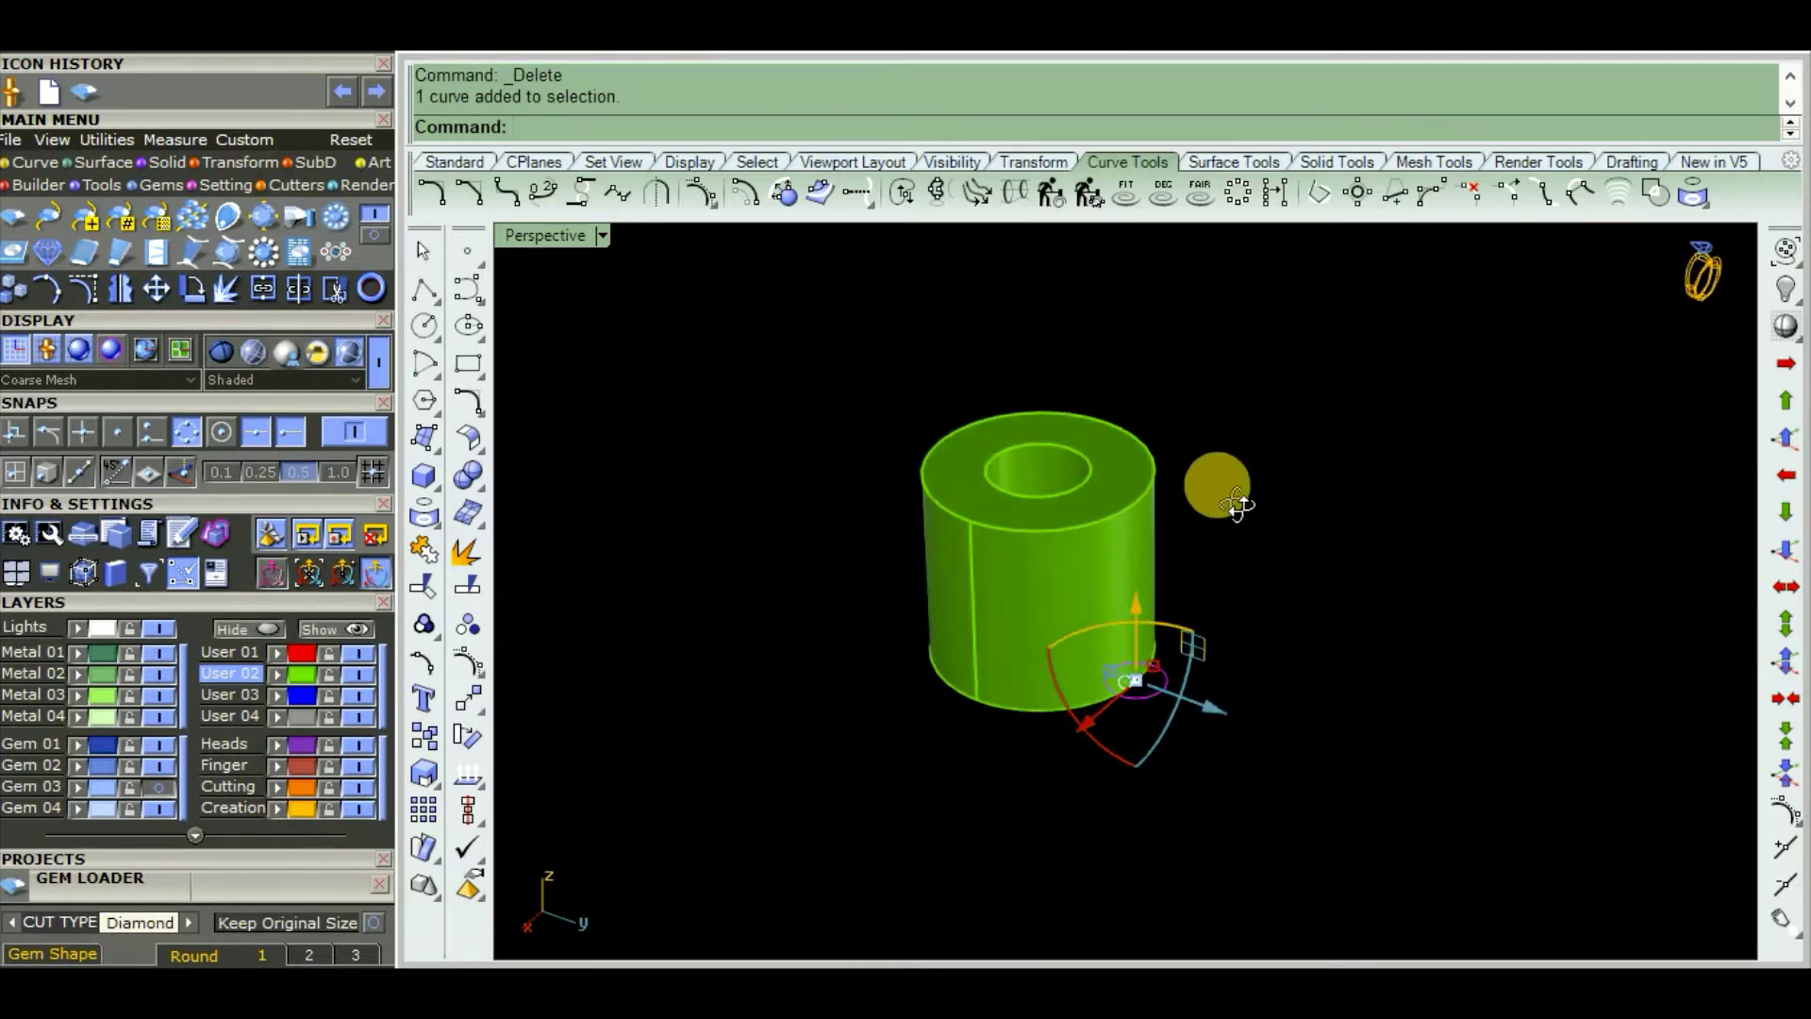
scroll(1084, 647, "up", 4)
scroll(1290, 675, "down", 1)
scroll(1052, 679, "down", 1)
right_click_drag(1051, 679, 1075, 736)
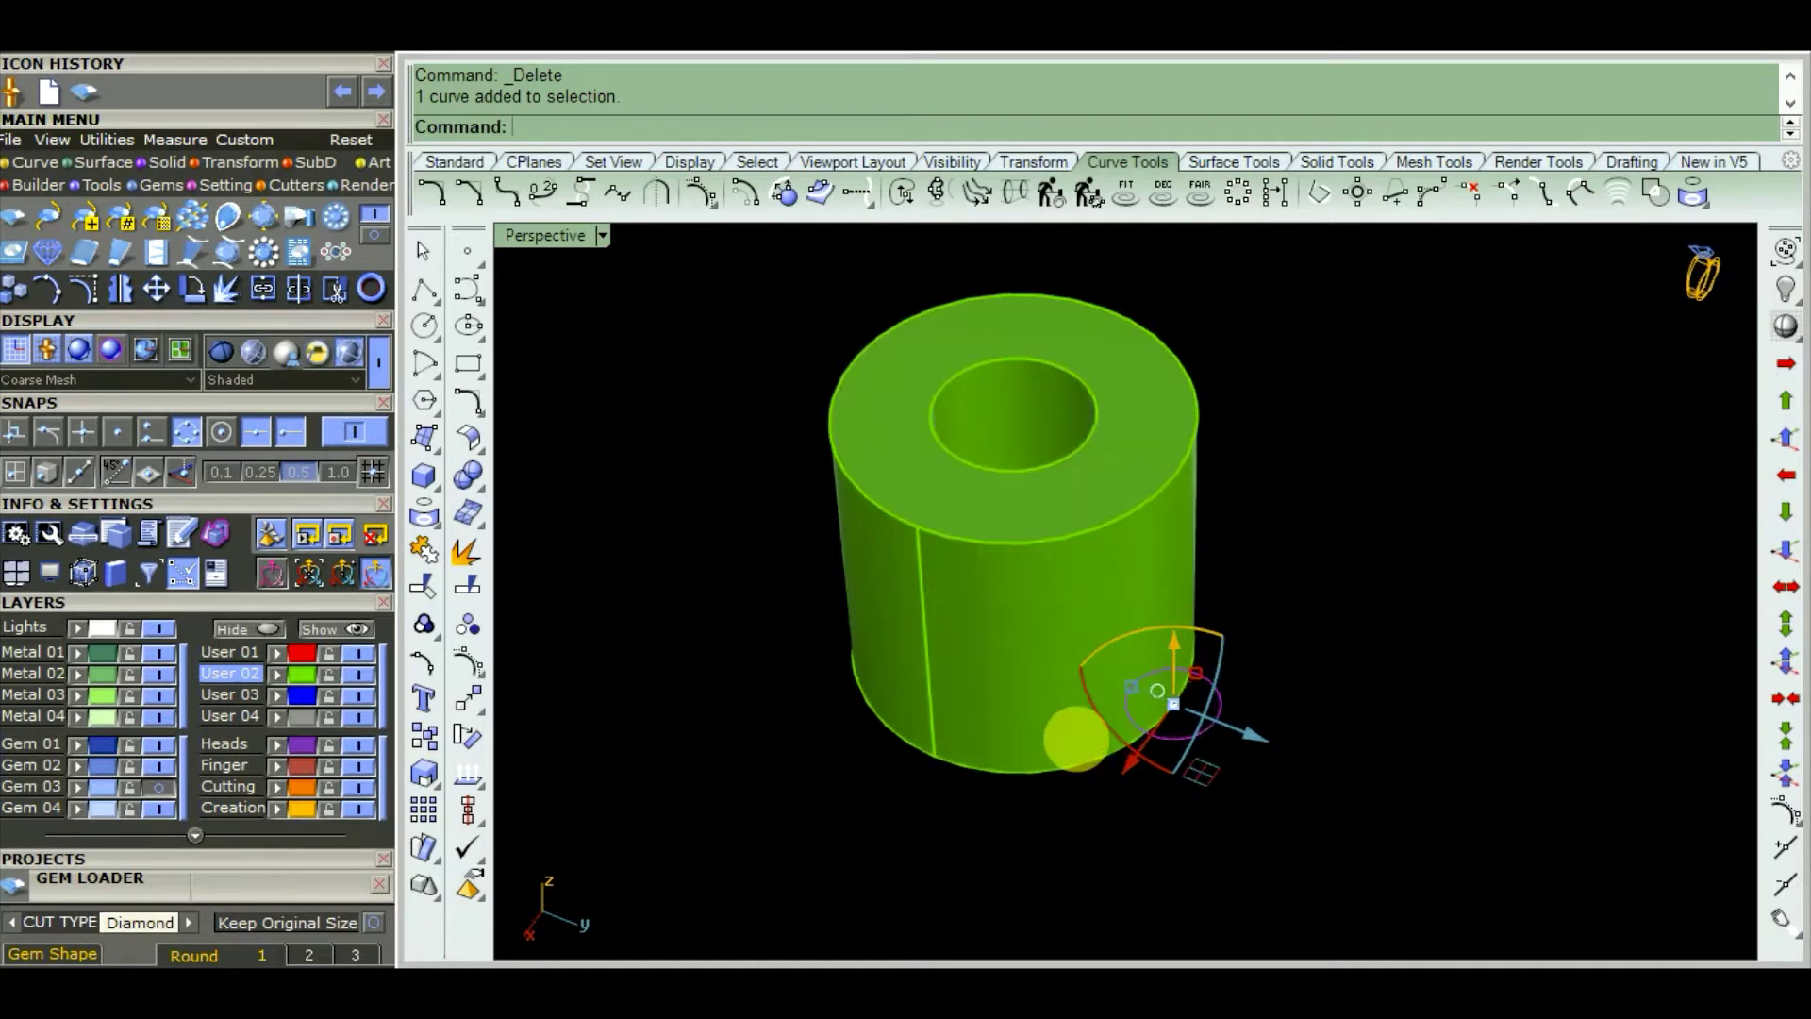
scroll(1259, 576, "down", 2)
scroll(1245, 465, "up", 1)
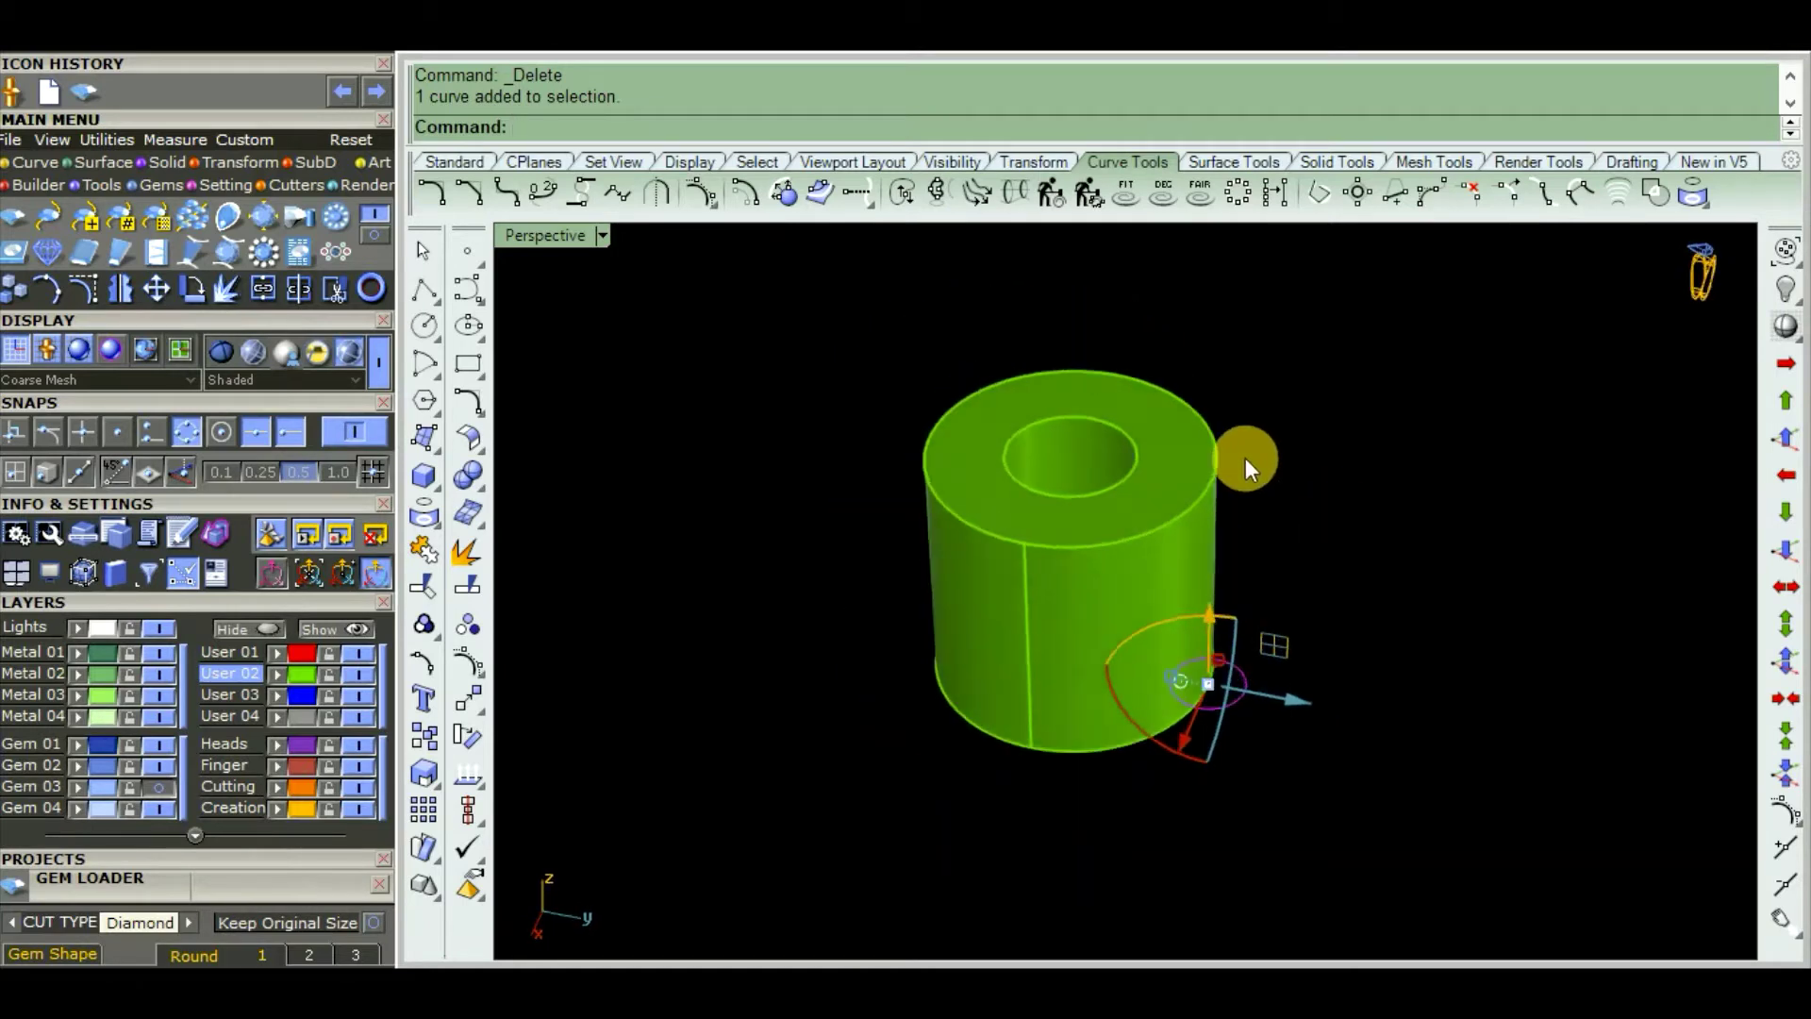
scroll(1261, 526, "up", 1)
scroll(1283, 574, "up", 1)
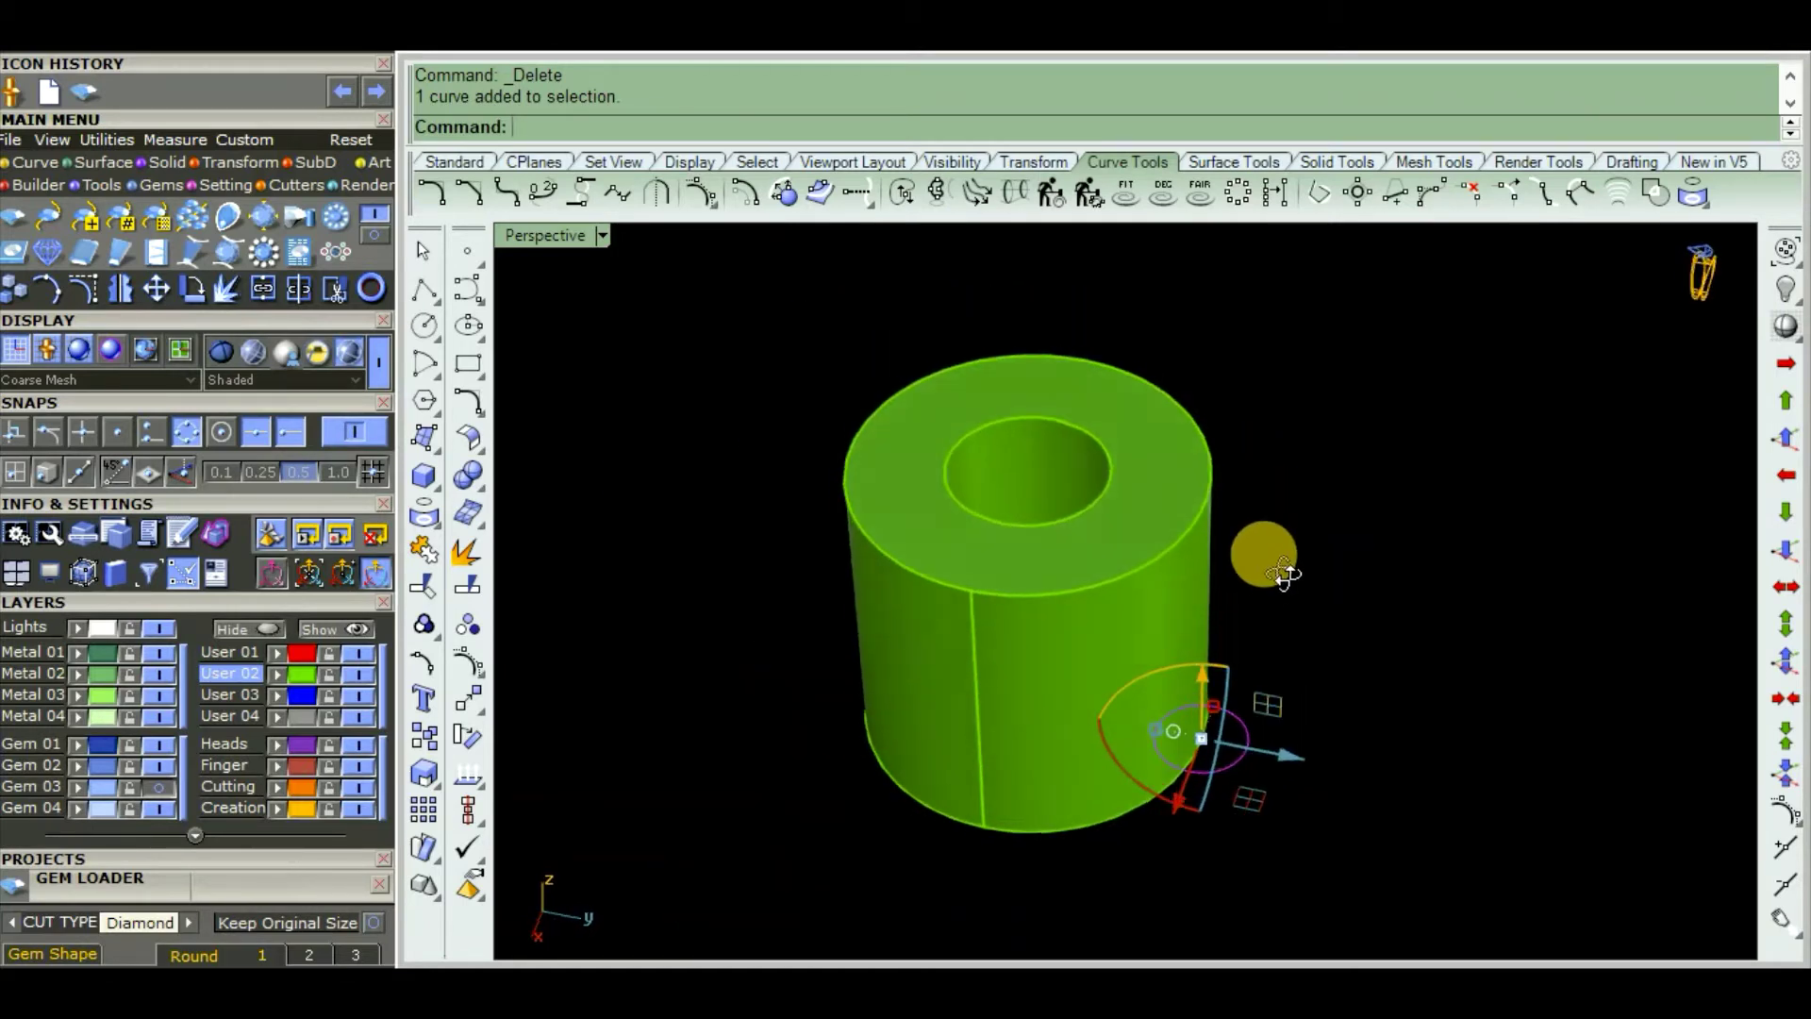
Extrude the small circle 3 units into a solid post and delete the curve
left_click(434, 484)
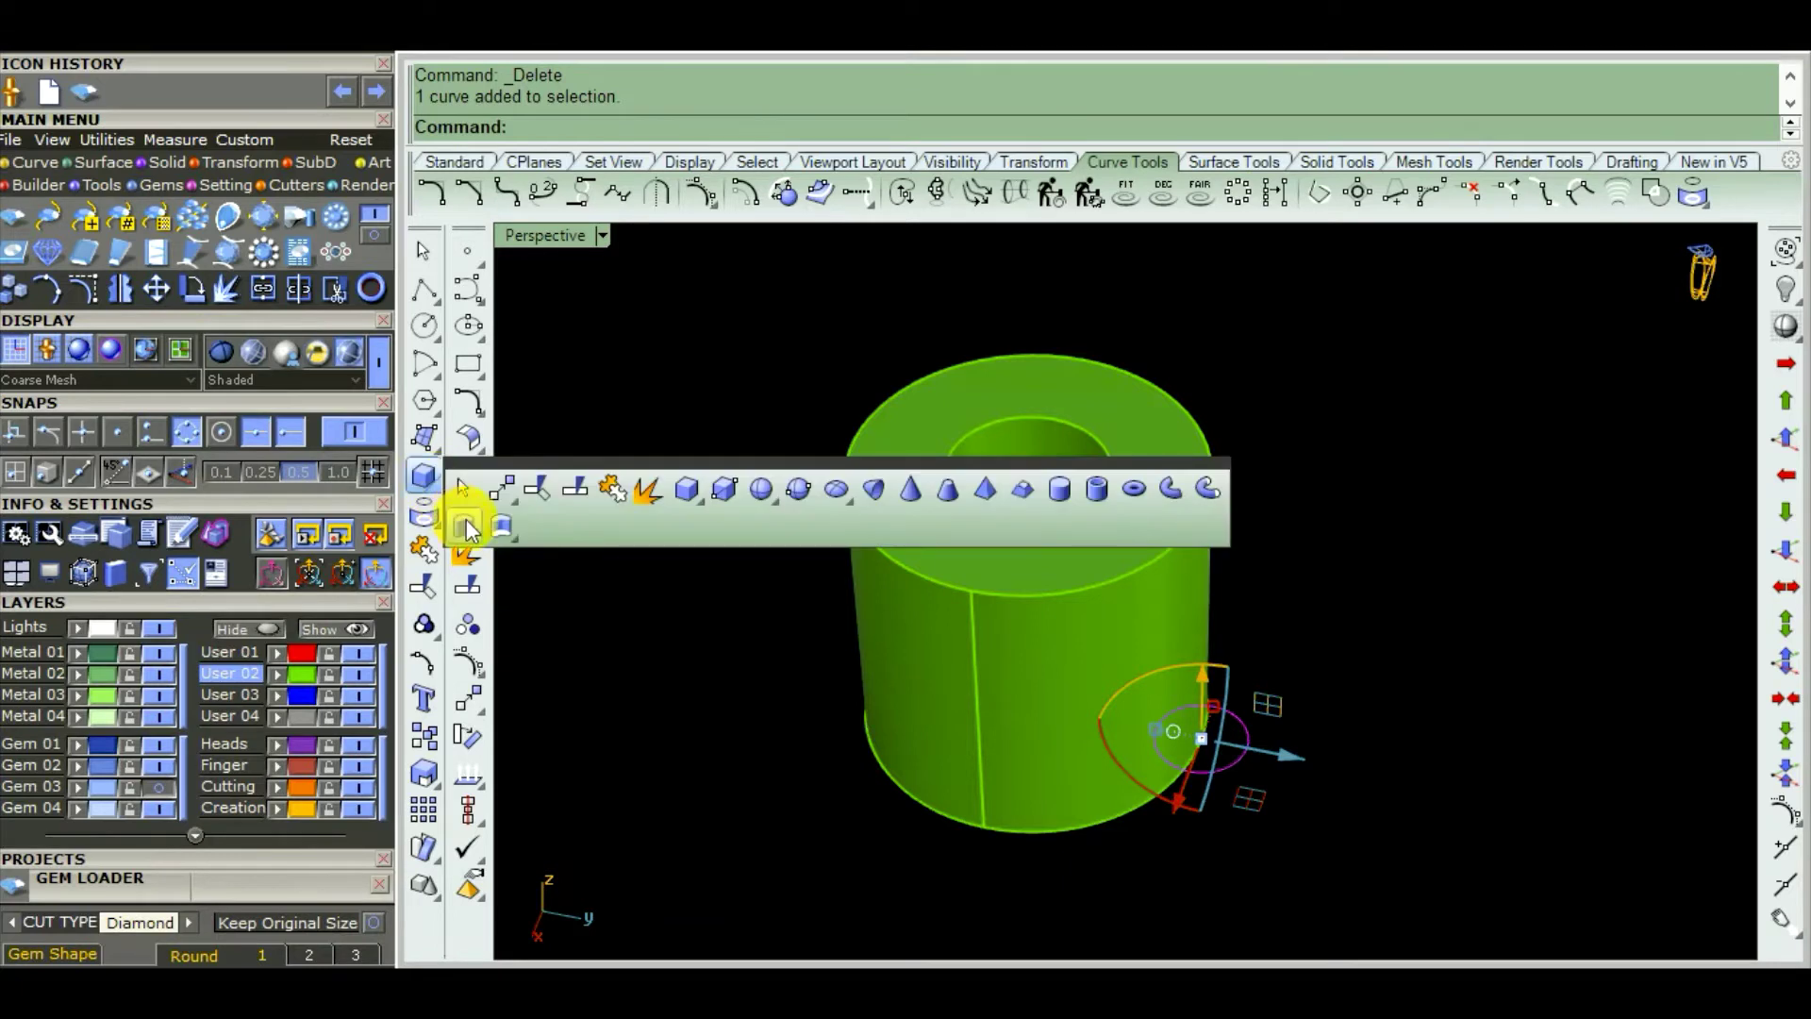
left_click(465, 518)
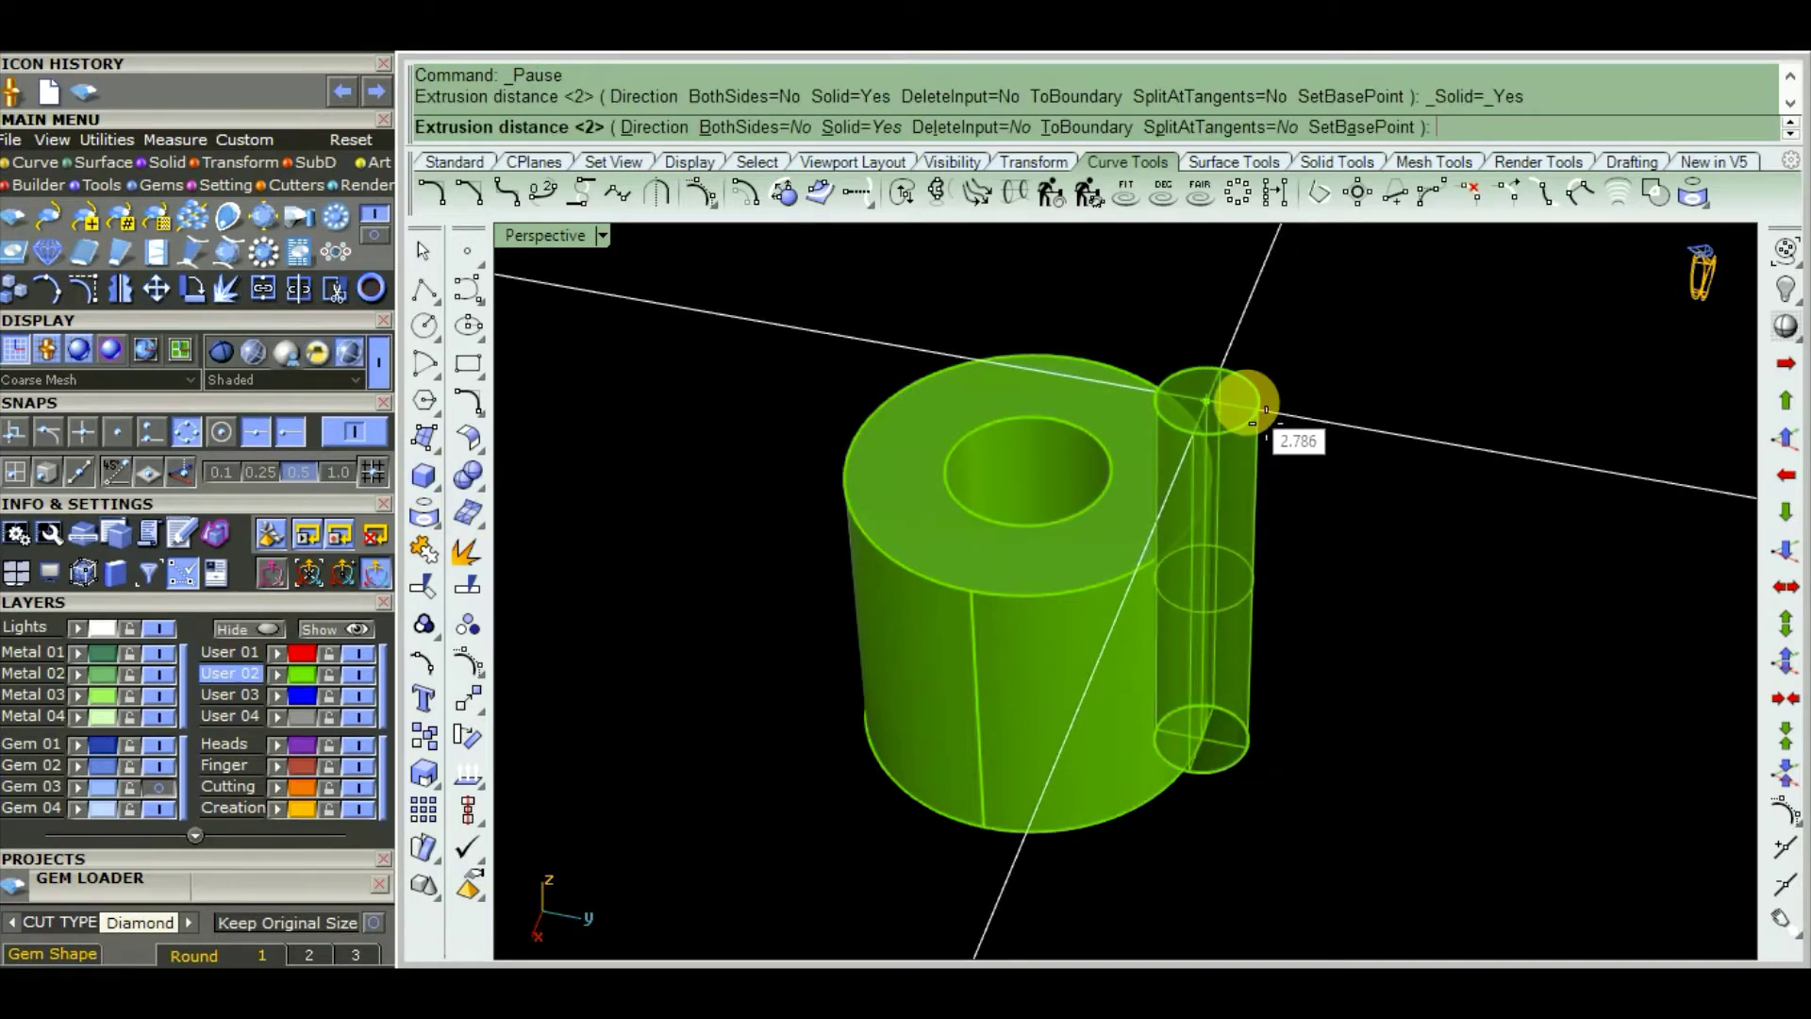
type("3")
key("Return")
mouse_move(1092, 521)
right_mouse_down()
mouse_move(1223, 531)
mouse_move(1233, 502)
right_mouse_up()
key("Delete")
scroll(1152, 644, "up", 2)
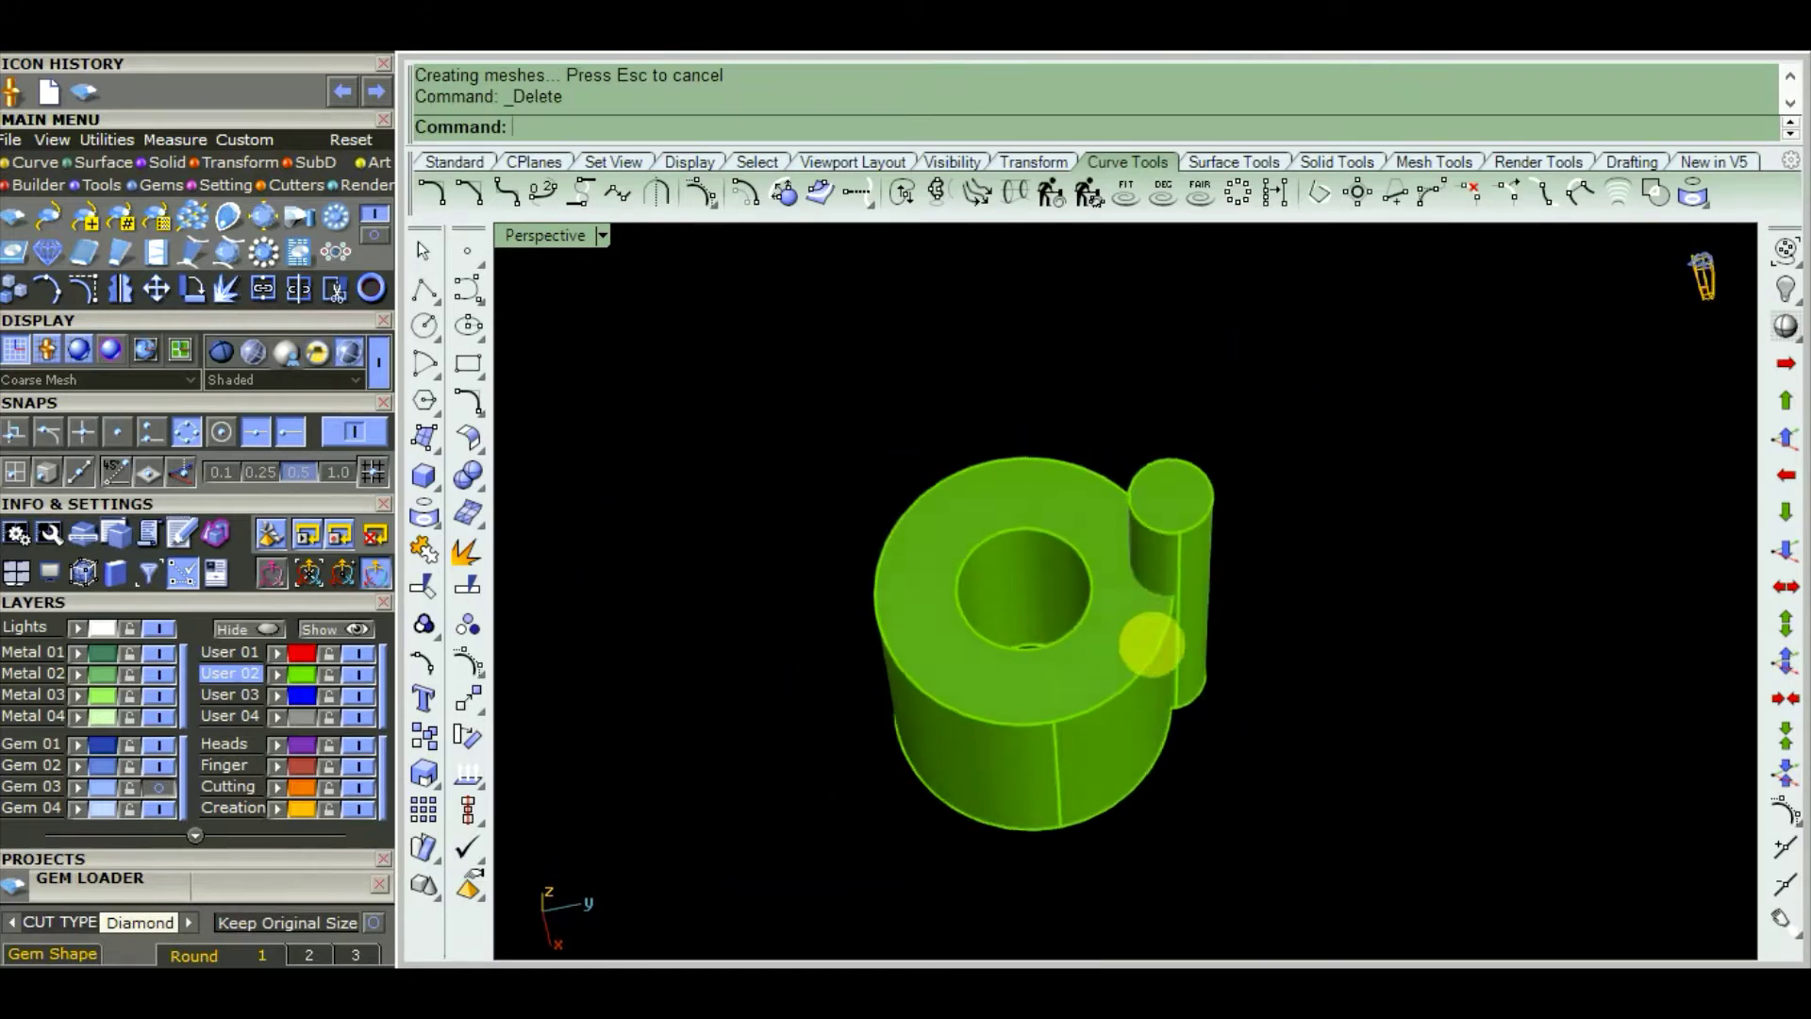
mouse_move(1151, 644)
right_mouse_down()
mouse_move(1003, 513)
mouse_move(1155, 566)
right_mouse_up()
scroll(1192, 598, "down", 2)
scroll(1097, 531, "up", 3)
scroll(1097, 529, "down", 1)
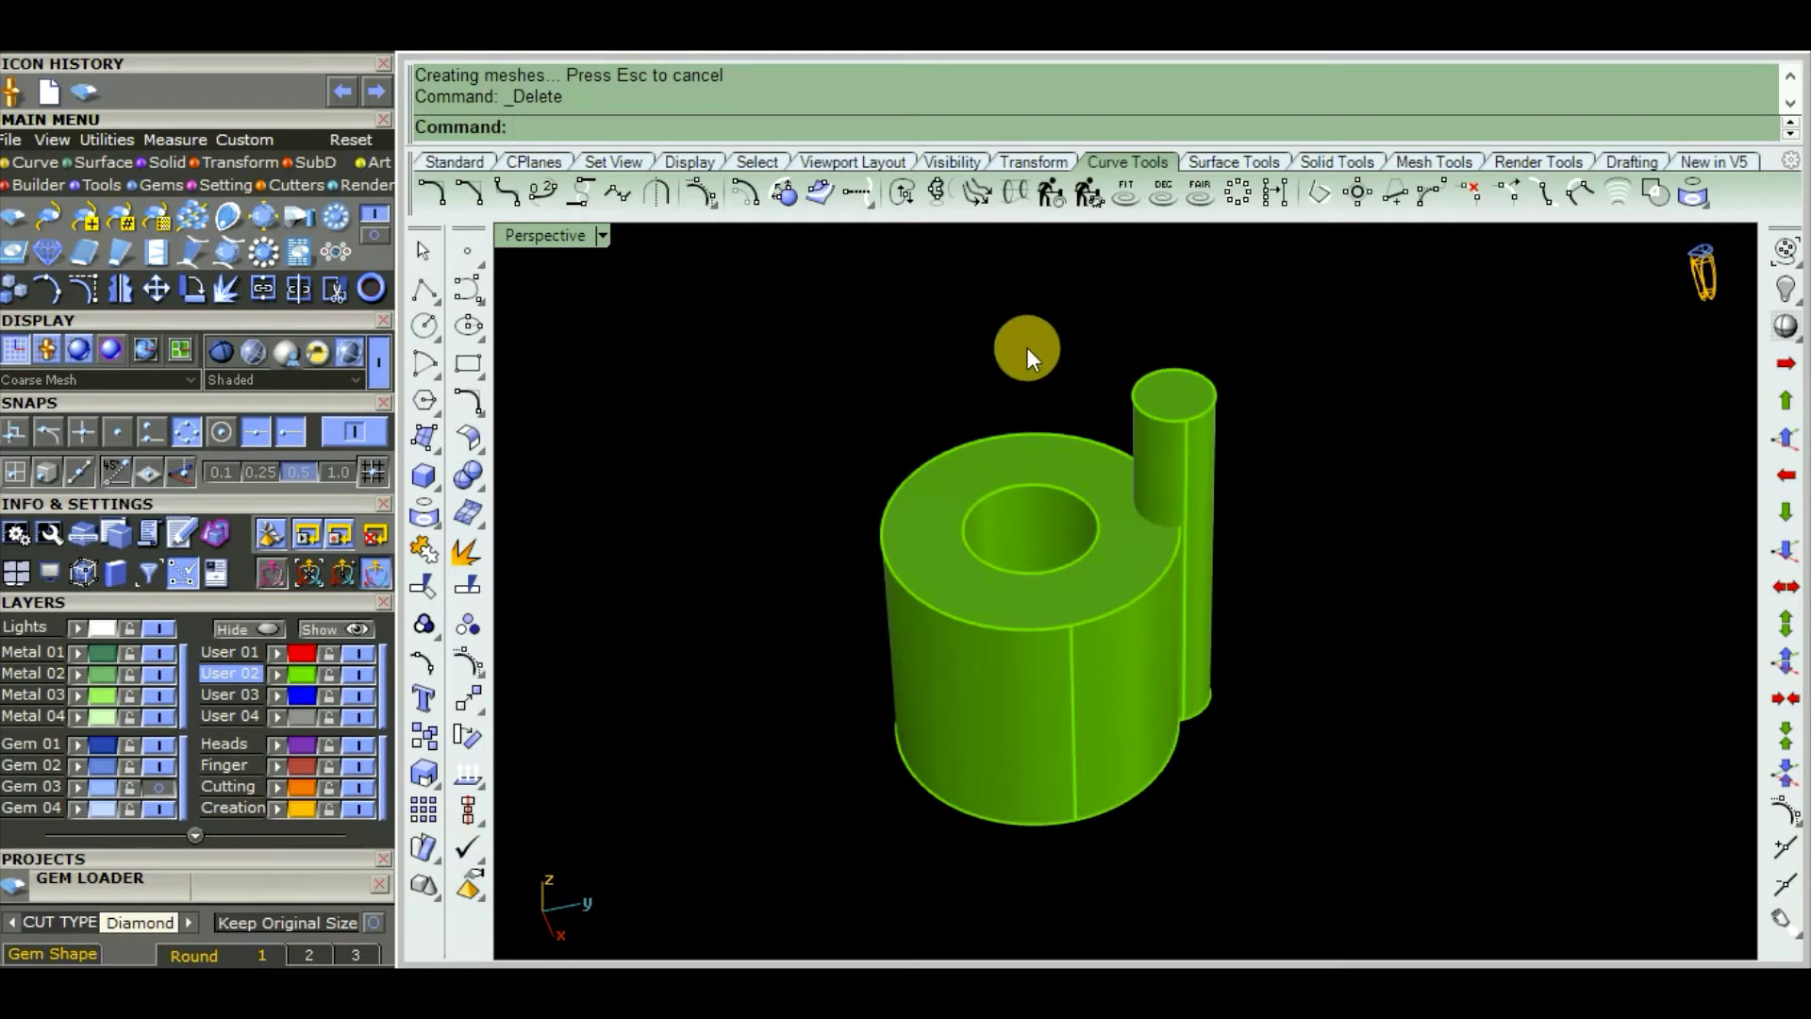
Chamfer the tube's inner top hole edge by 0.4 to form a sloped gem seat
right_click_drag(1151, 509, 1152, 586)
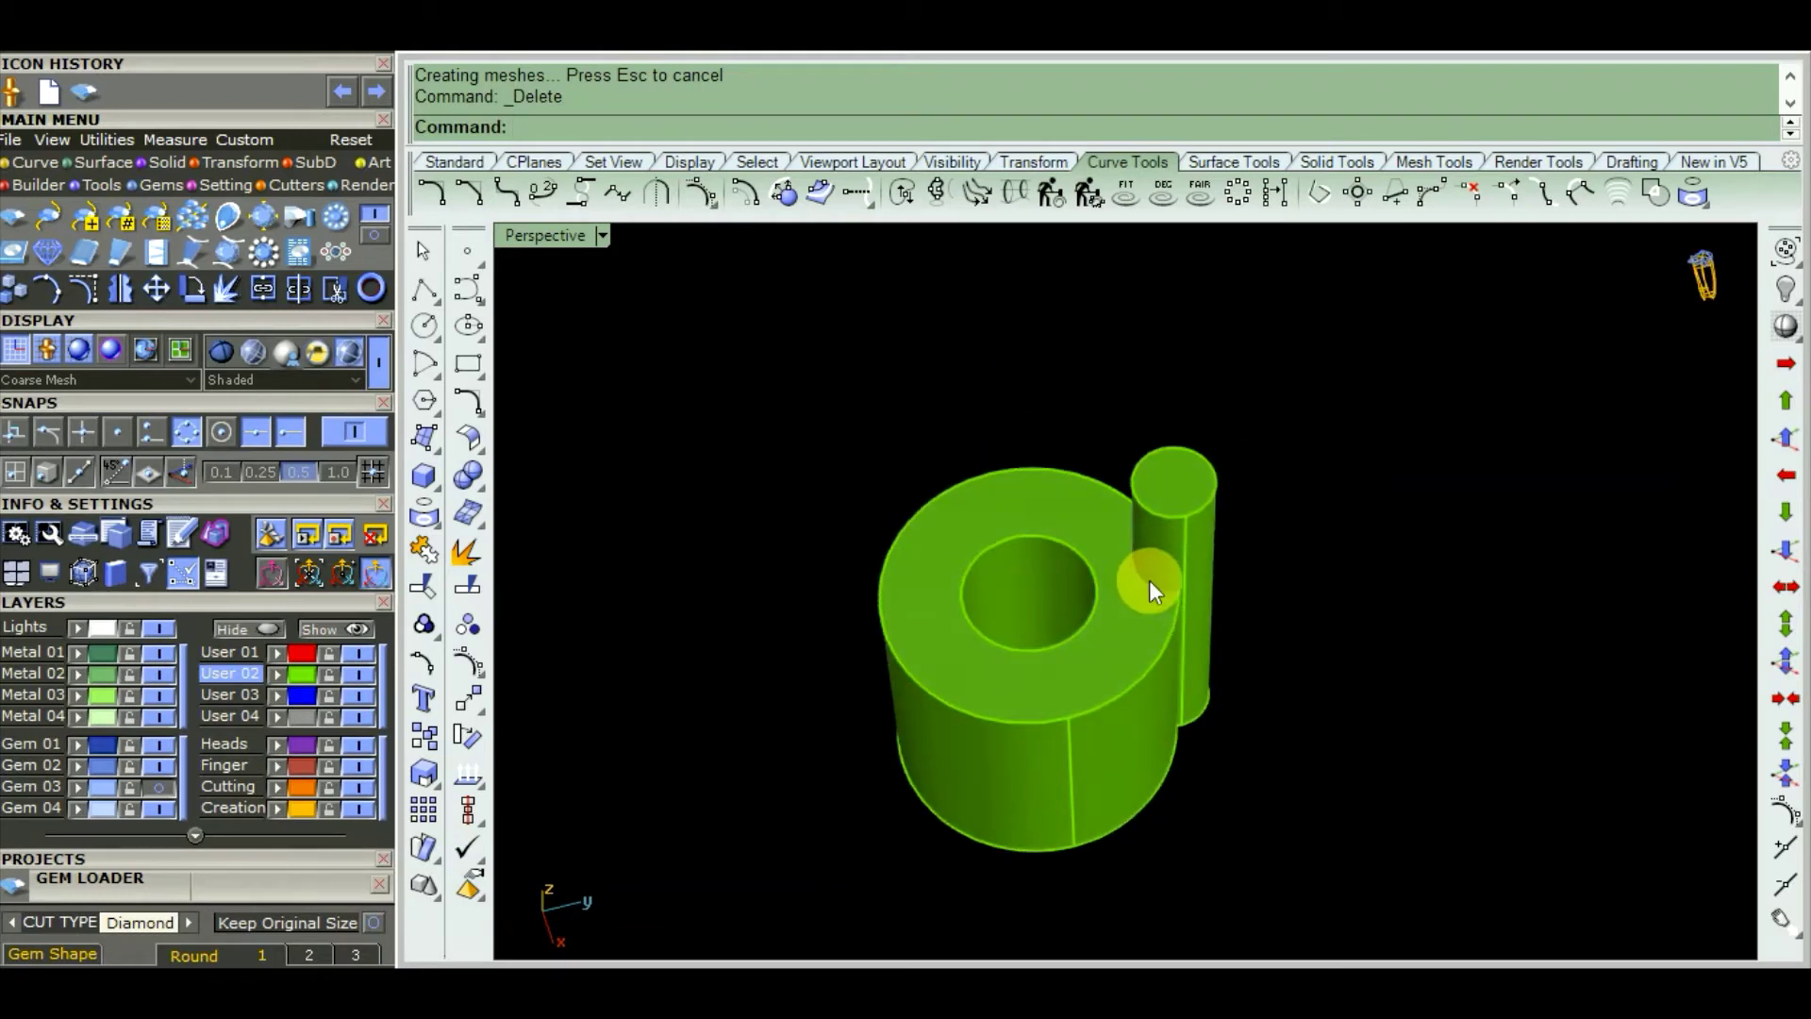
left_click(1332, 163)
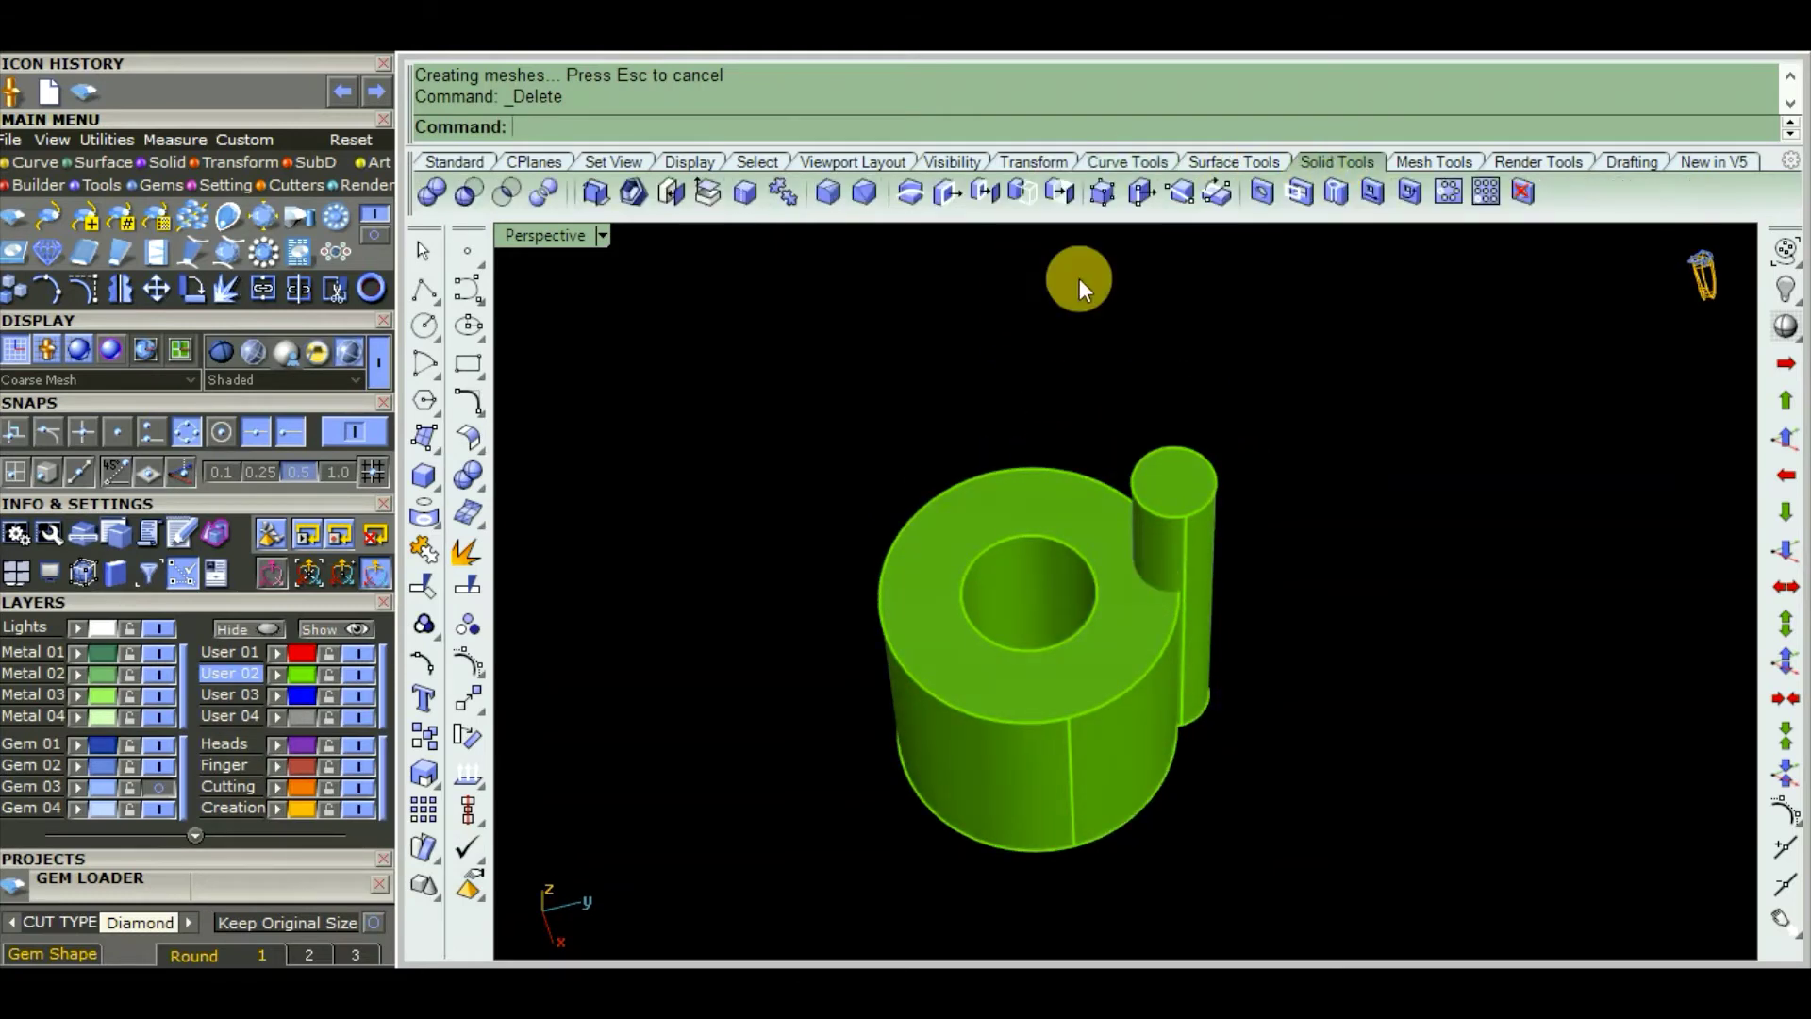
left_click(865, 193)
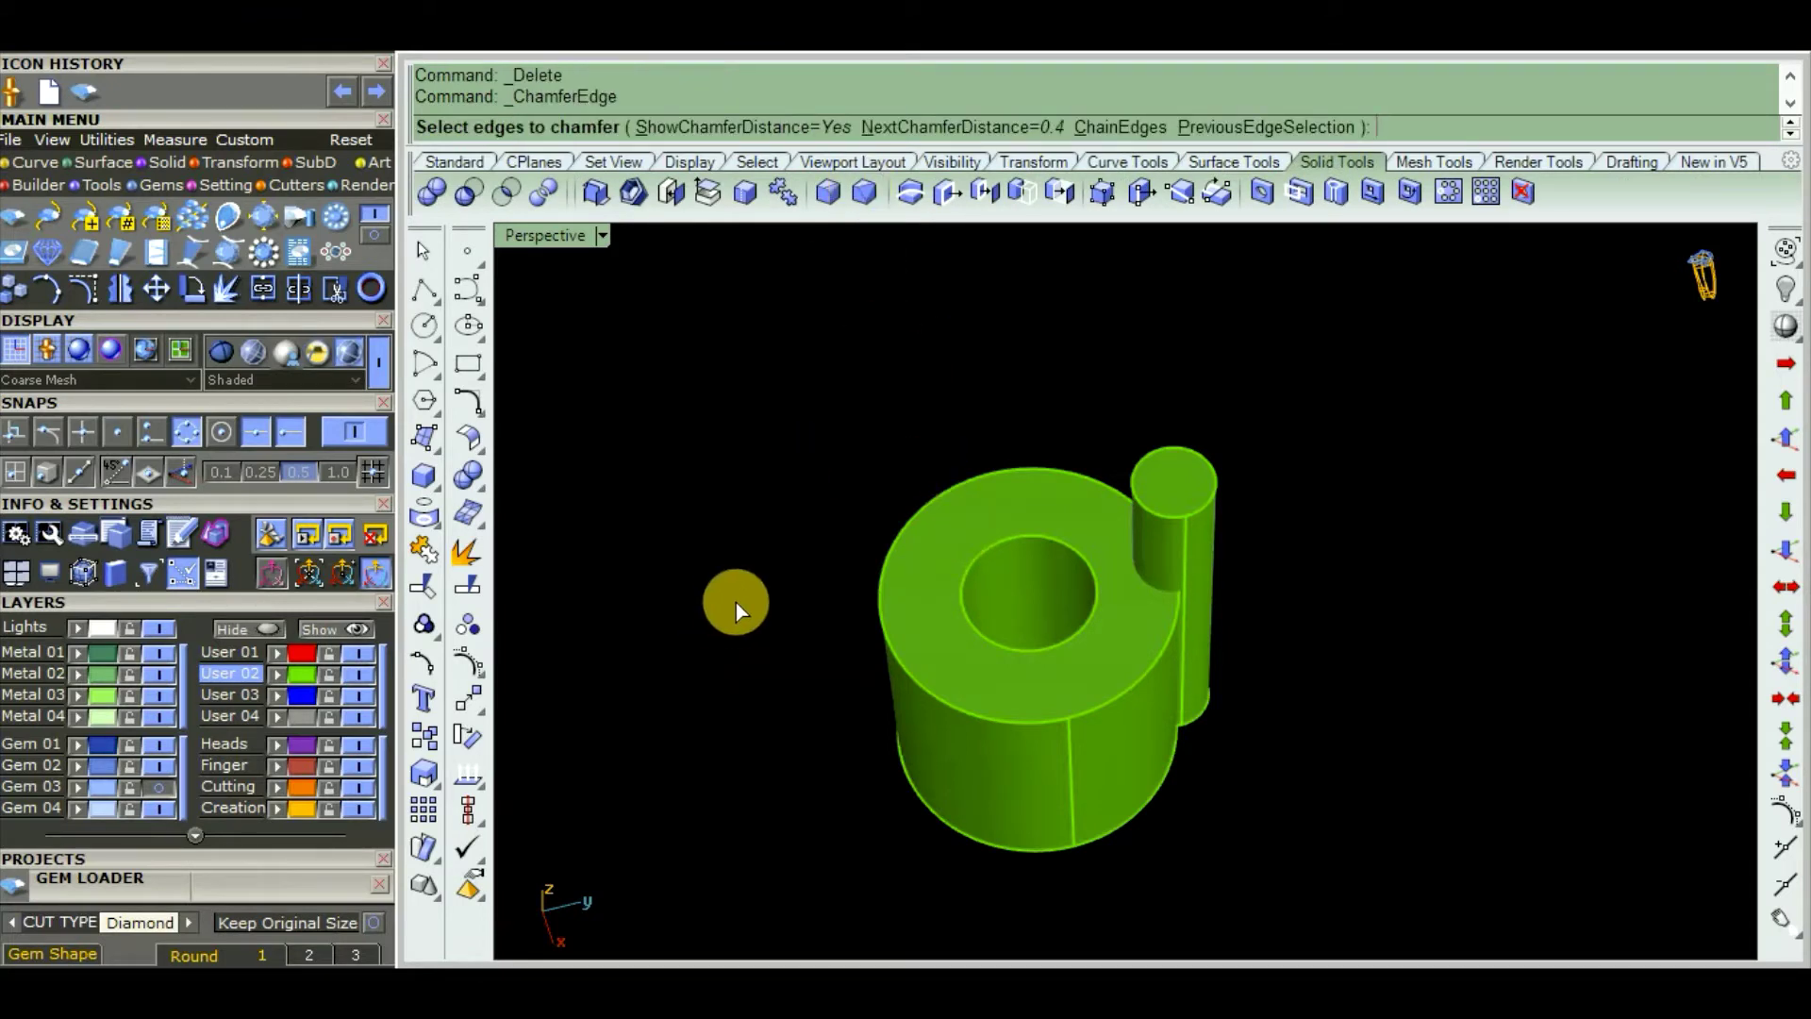
left_click(1073, 636)
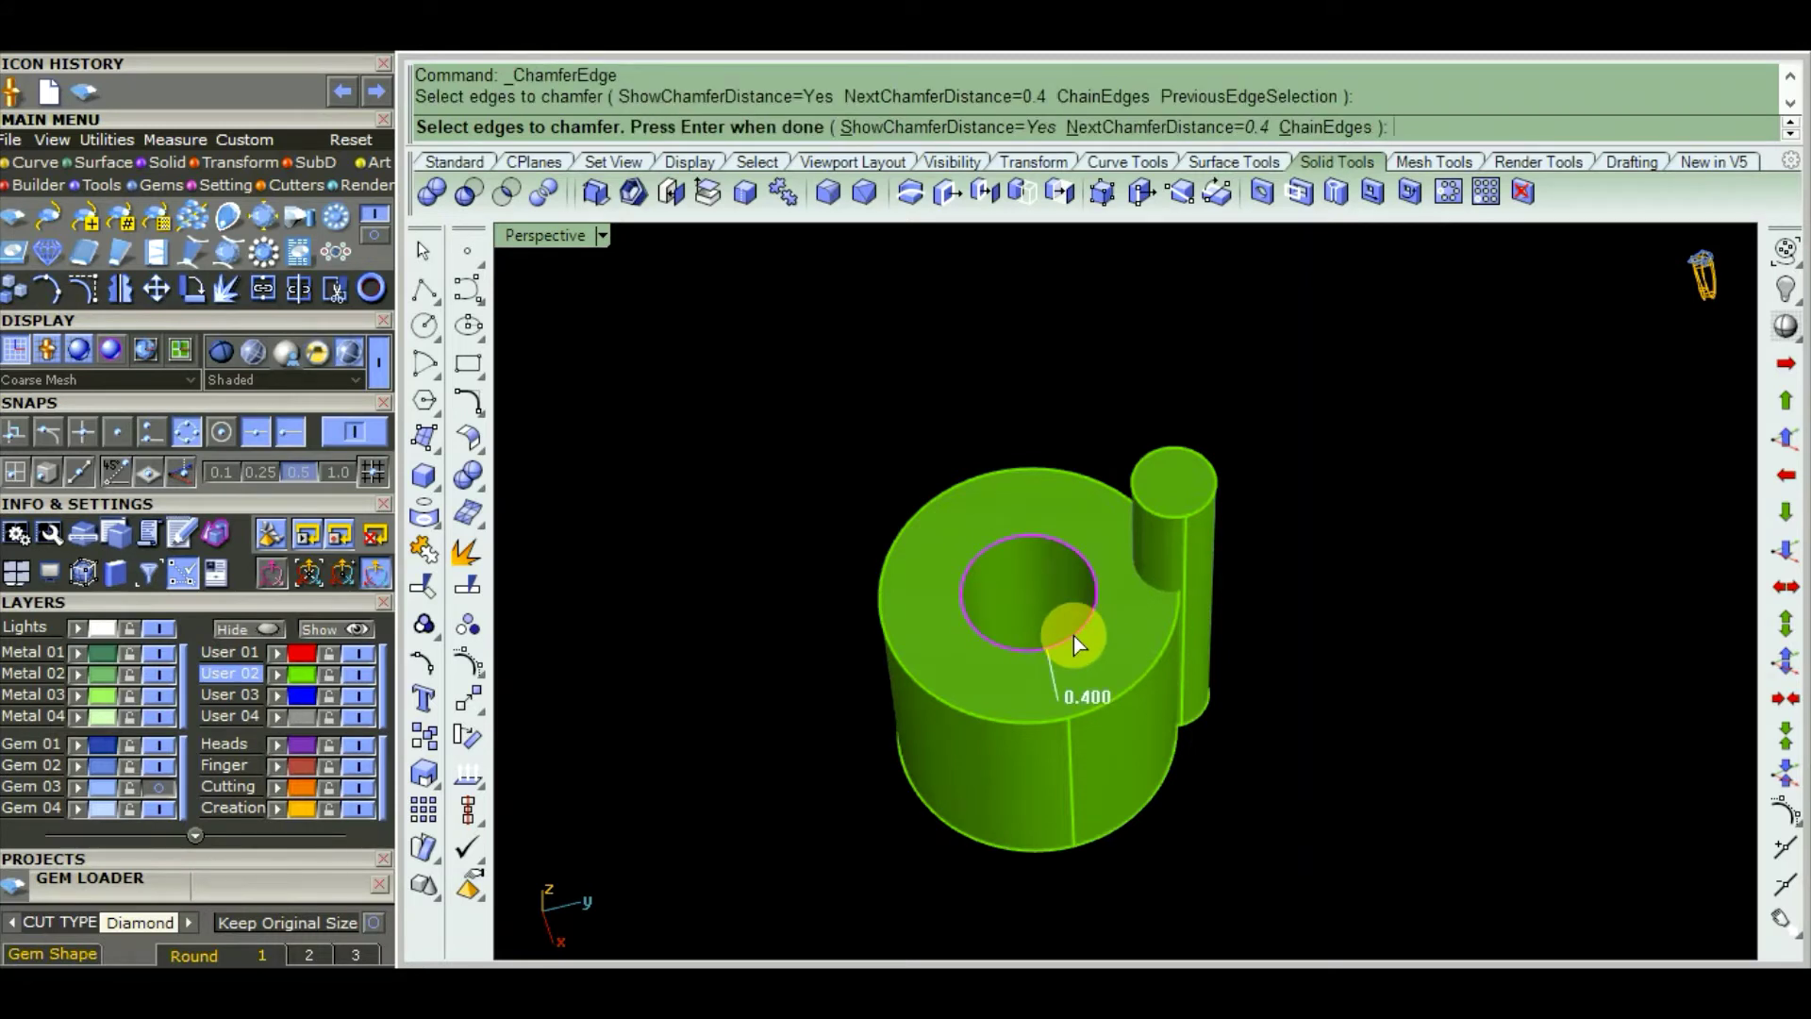
key("Return")
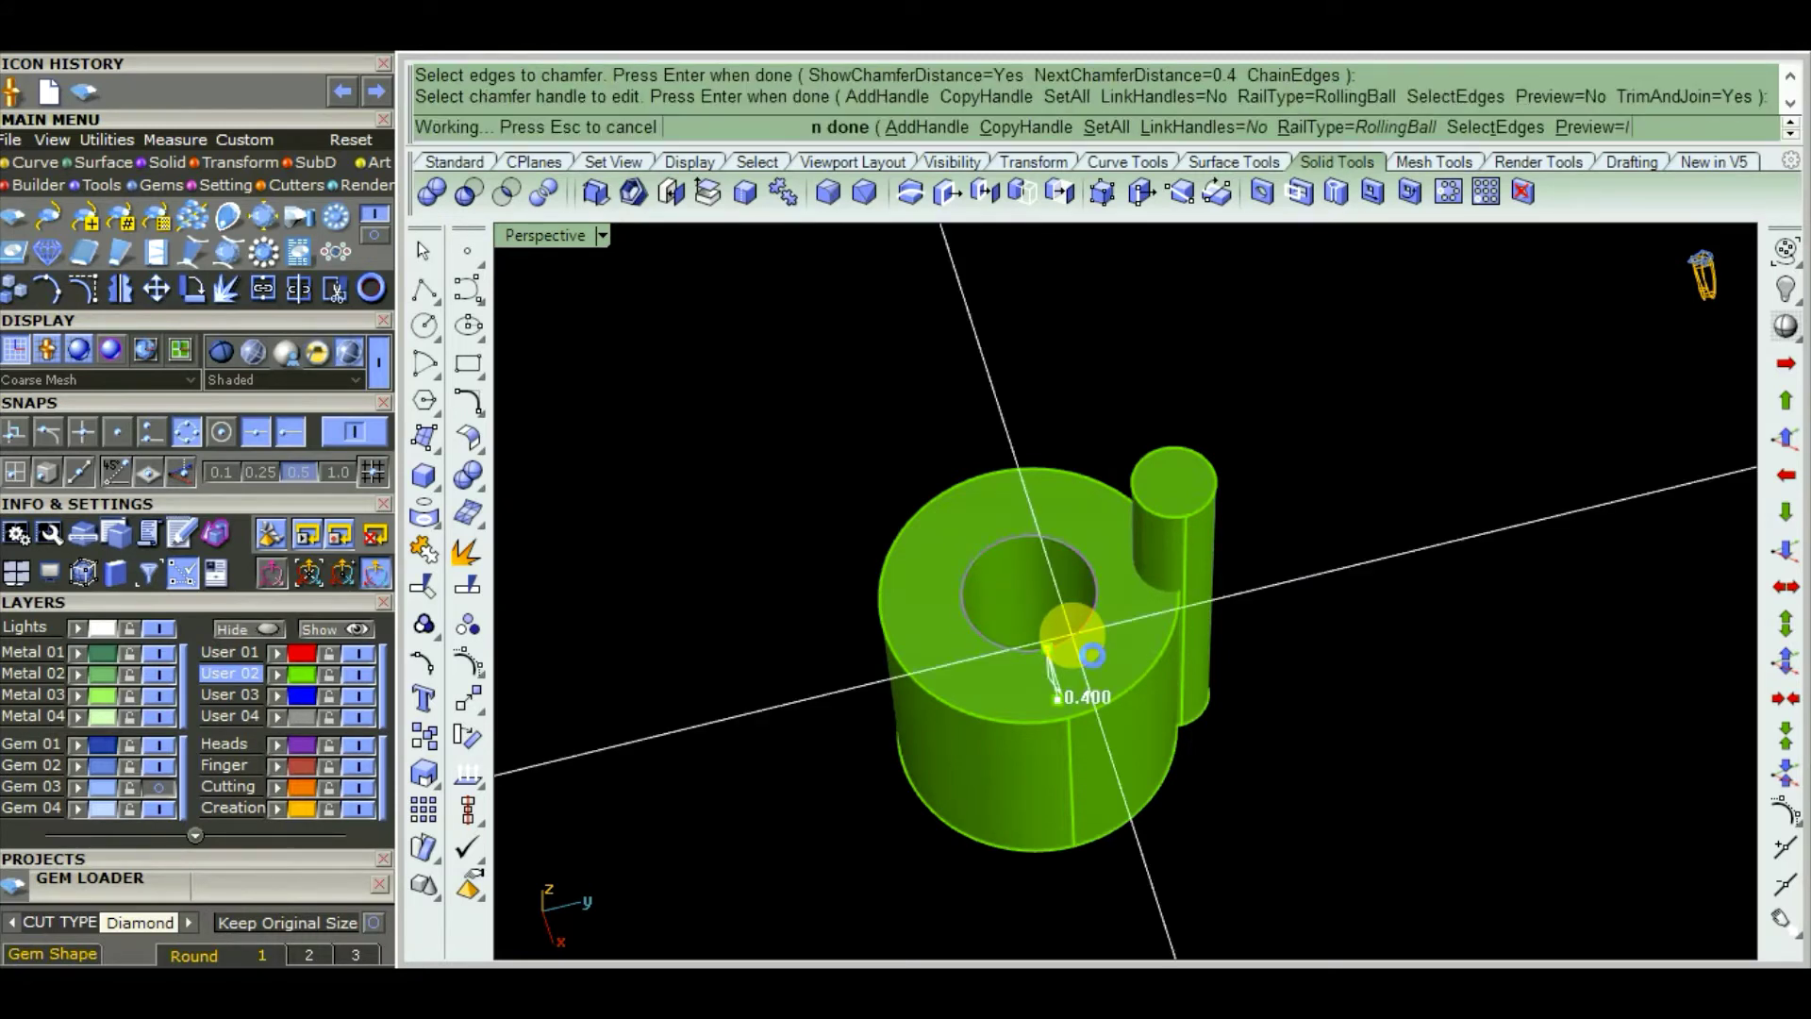
key("Return")
mouse_move(1069, 636)
right_mouse_down()
mouse_move(1033, 702)
mouse_move(1079, 666)
mouse_move(1071, 797)
mouse_move(1100, 635)
mouse_move(1123, 615)
right_mouse_up()
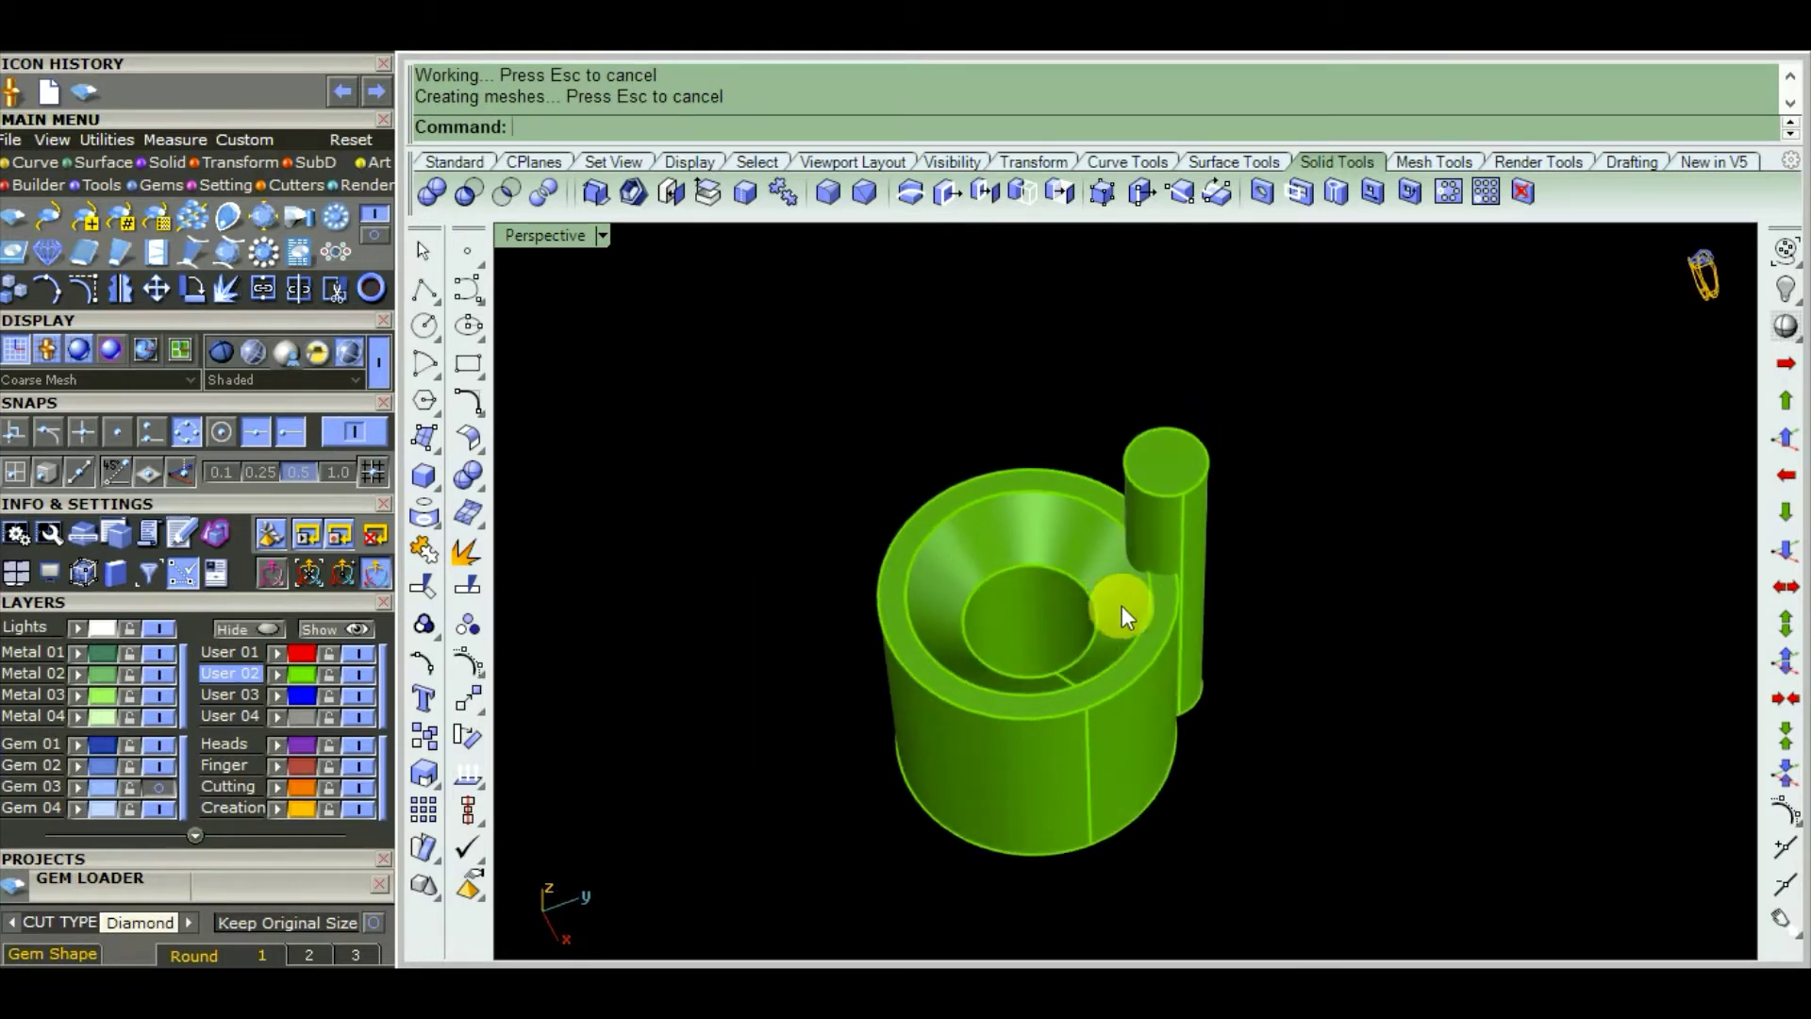
Fillet the post's top edge, first at 0.3, then redo it at radius 0.25
left_click(829, 194)
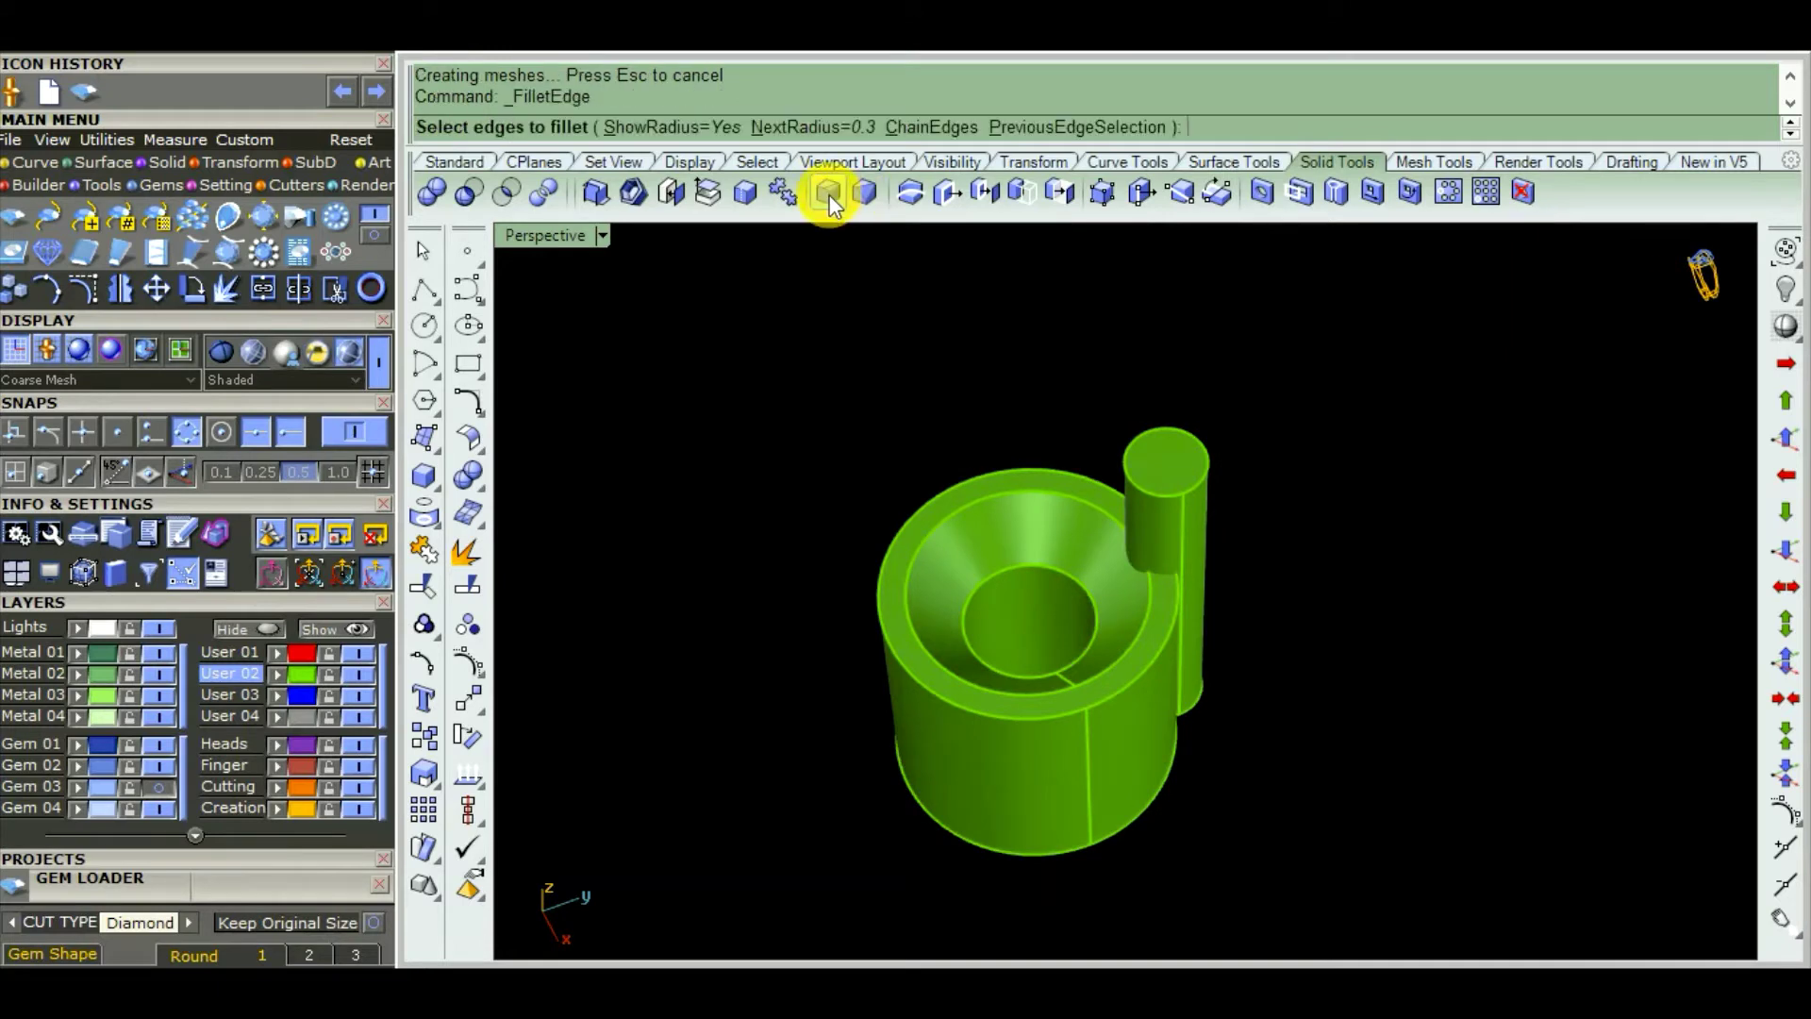
left_click(1154, 431)
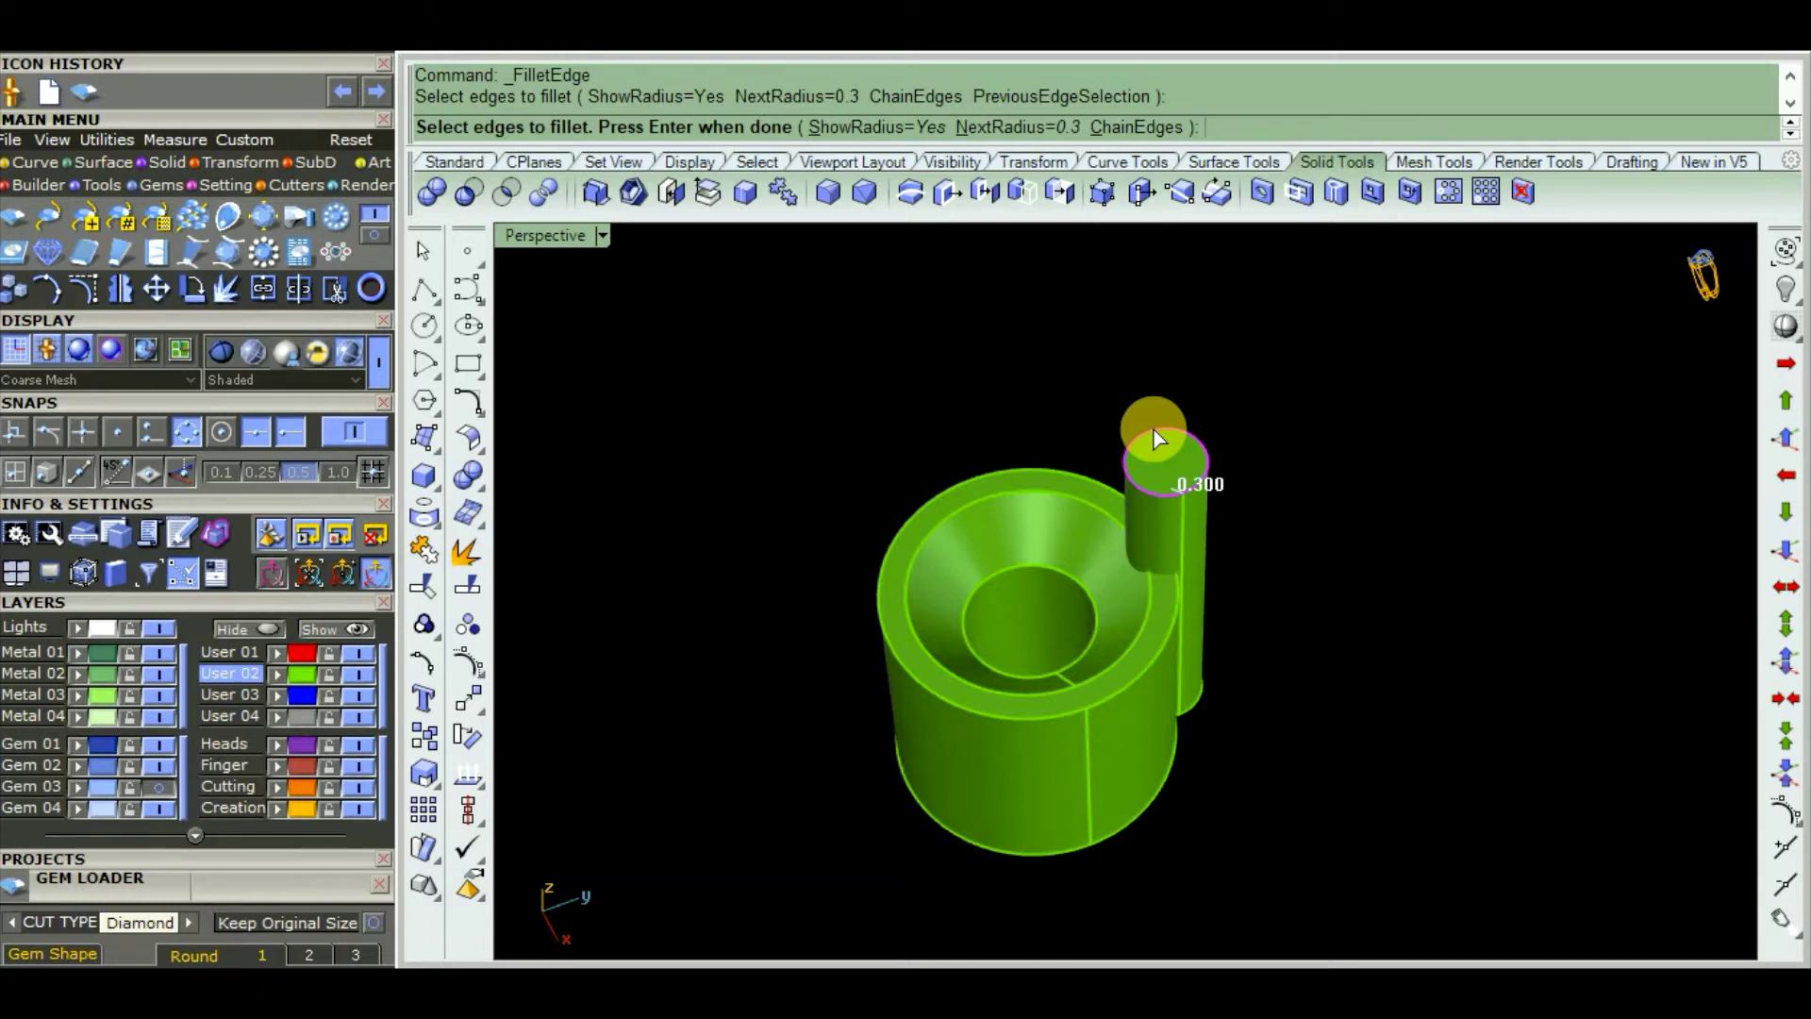
key("Return")
key("Return")
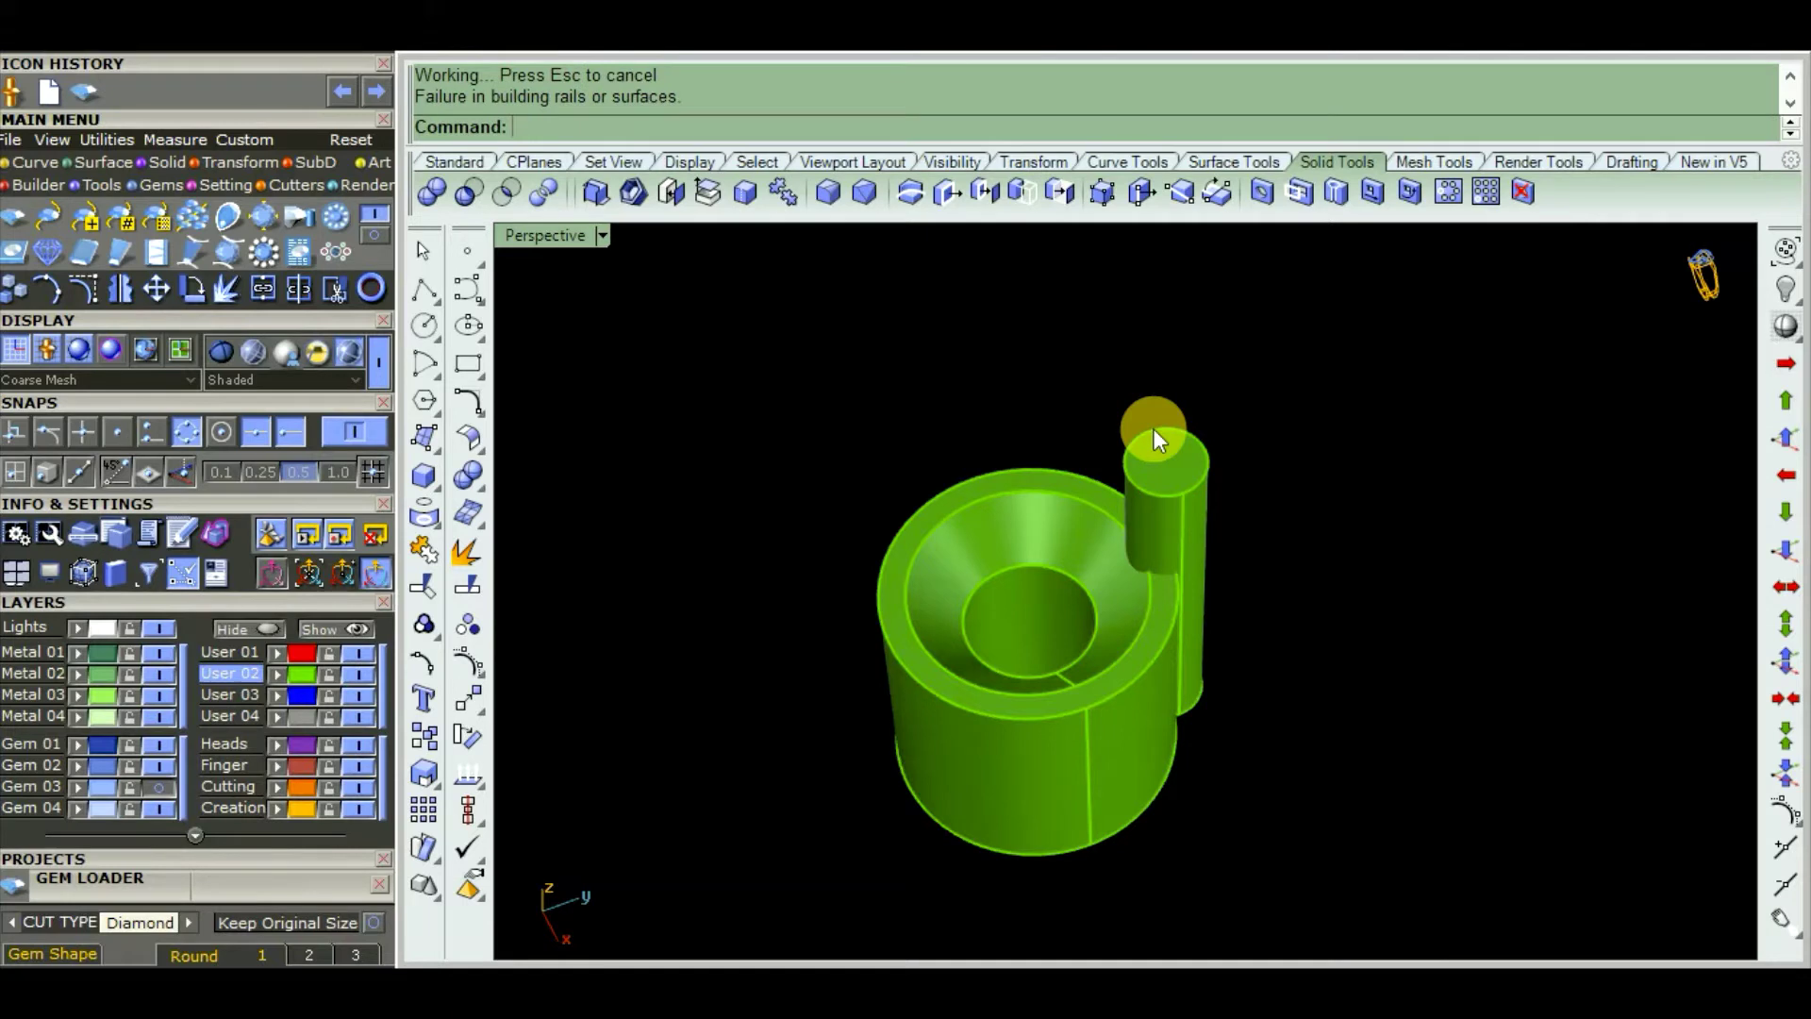
left_click(834, 185)
type(".")
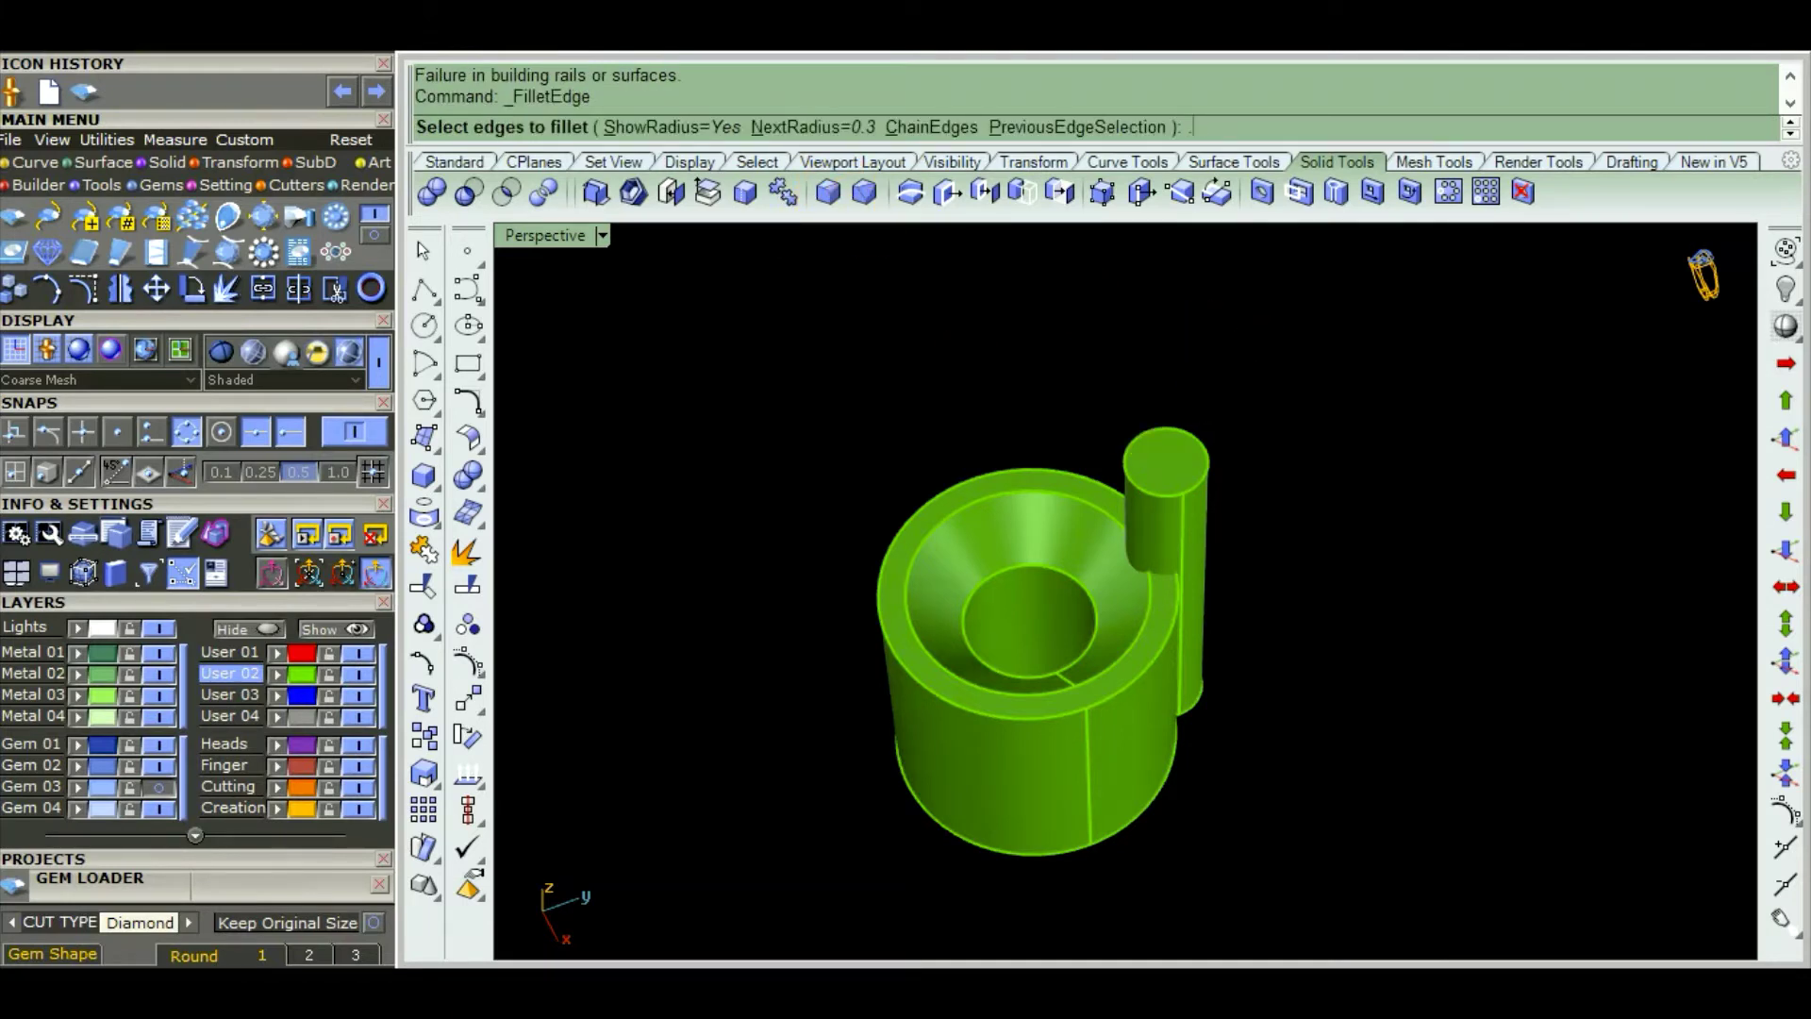
type("25")
key("Return")
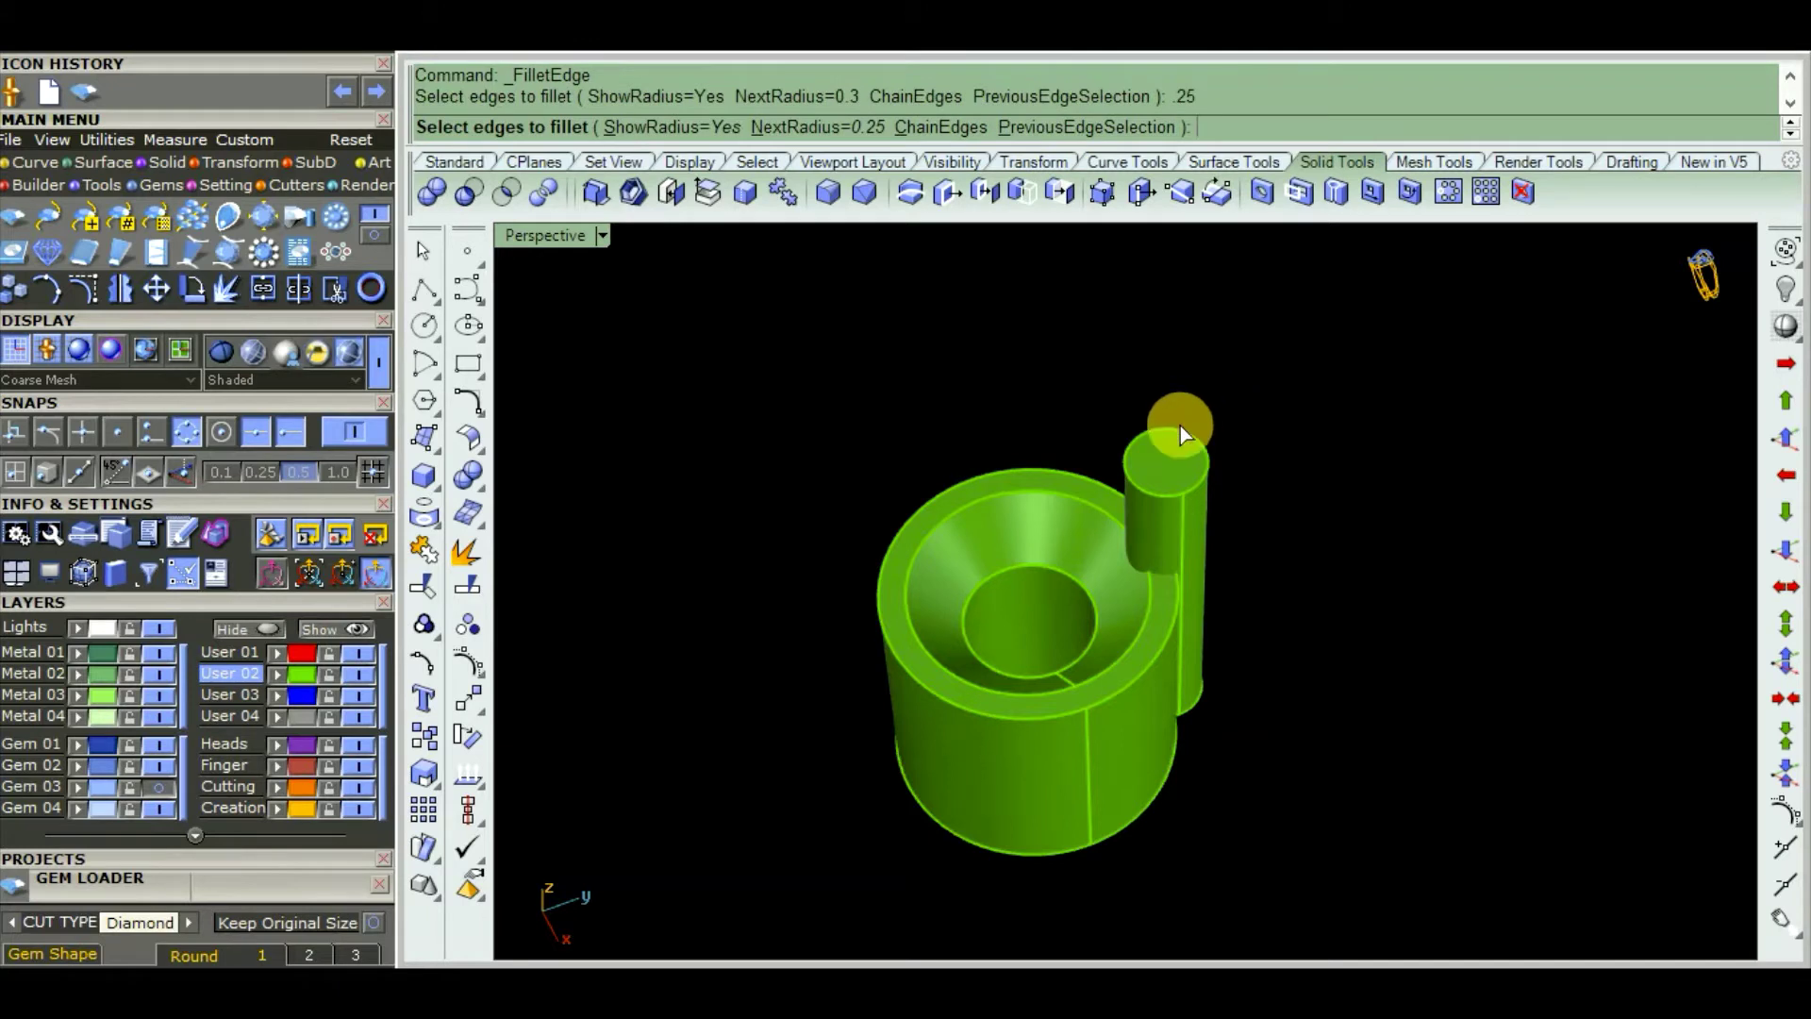
left_click(1180, 426)
key("Return")
key("Return")
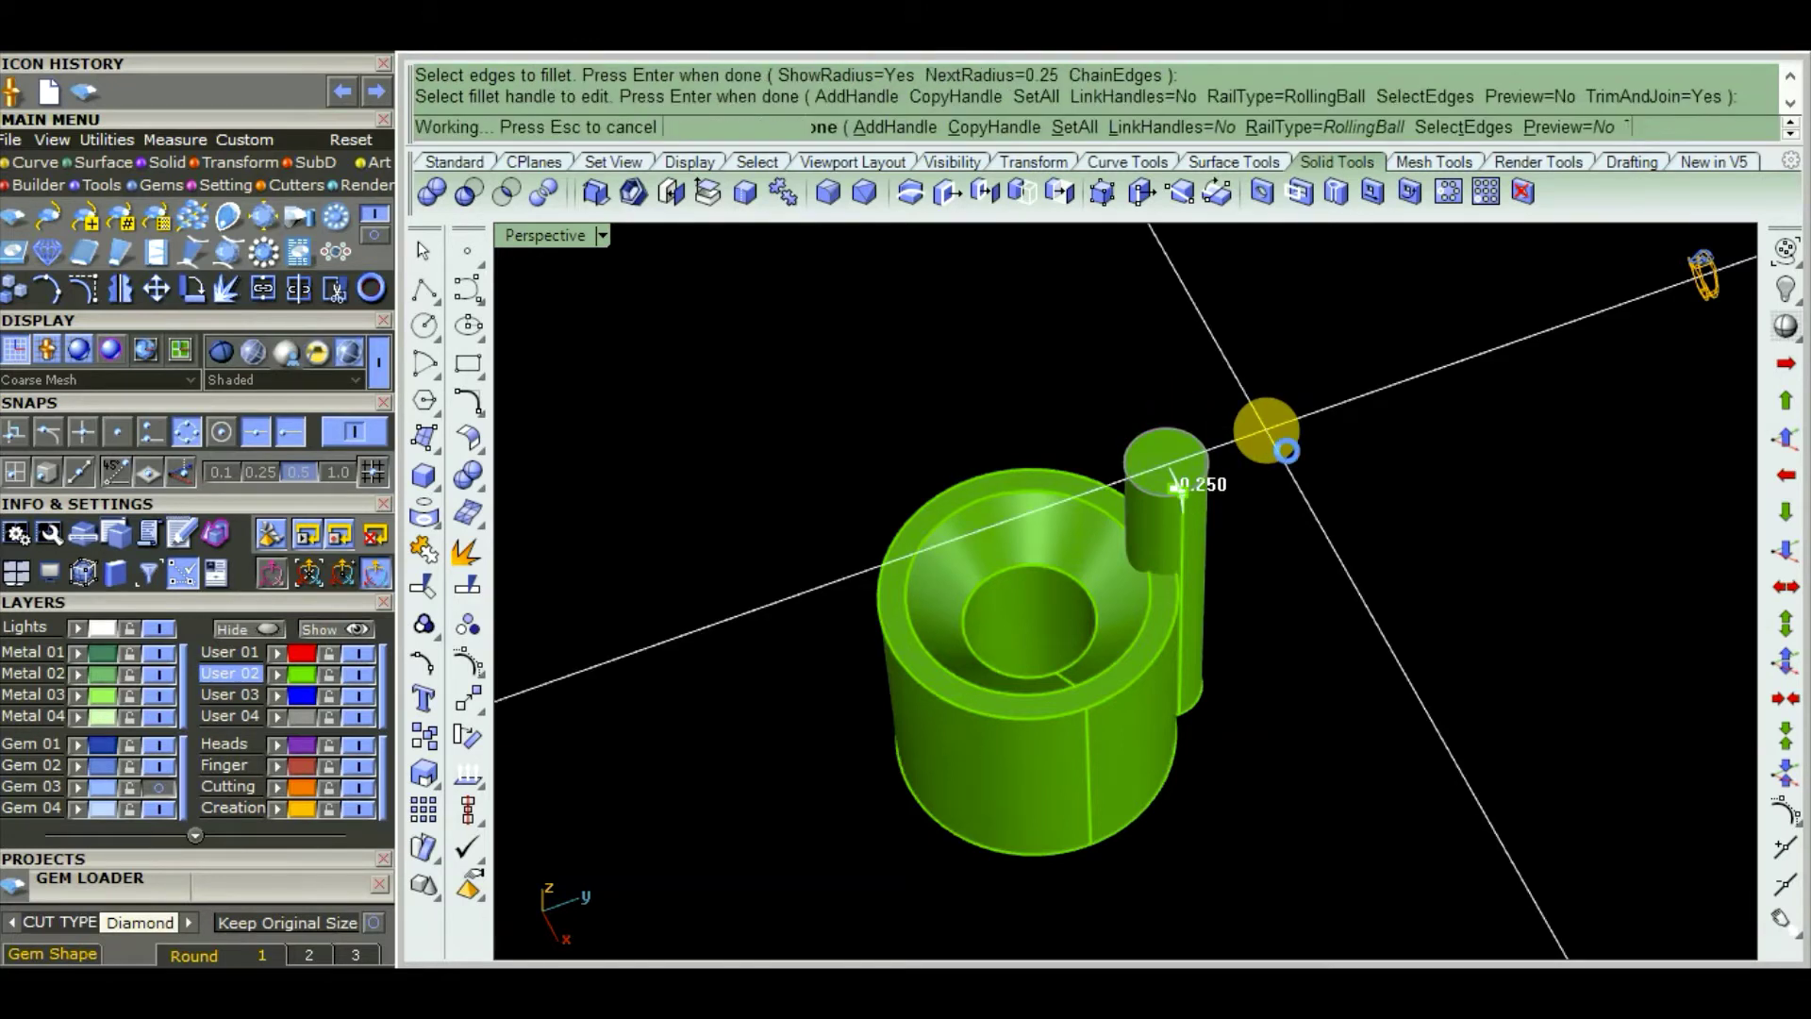
scroll(1266, 429, "down", 3)
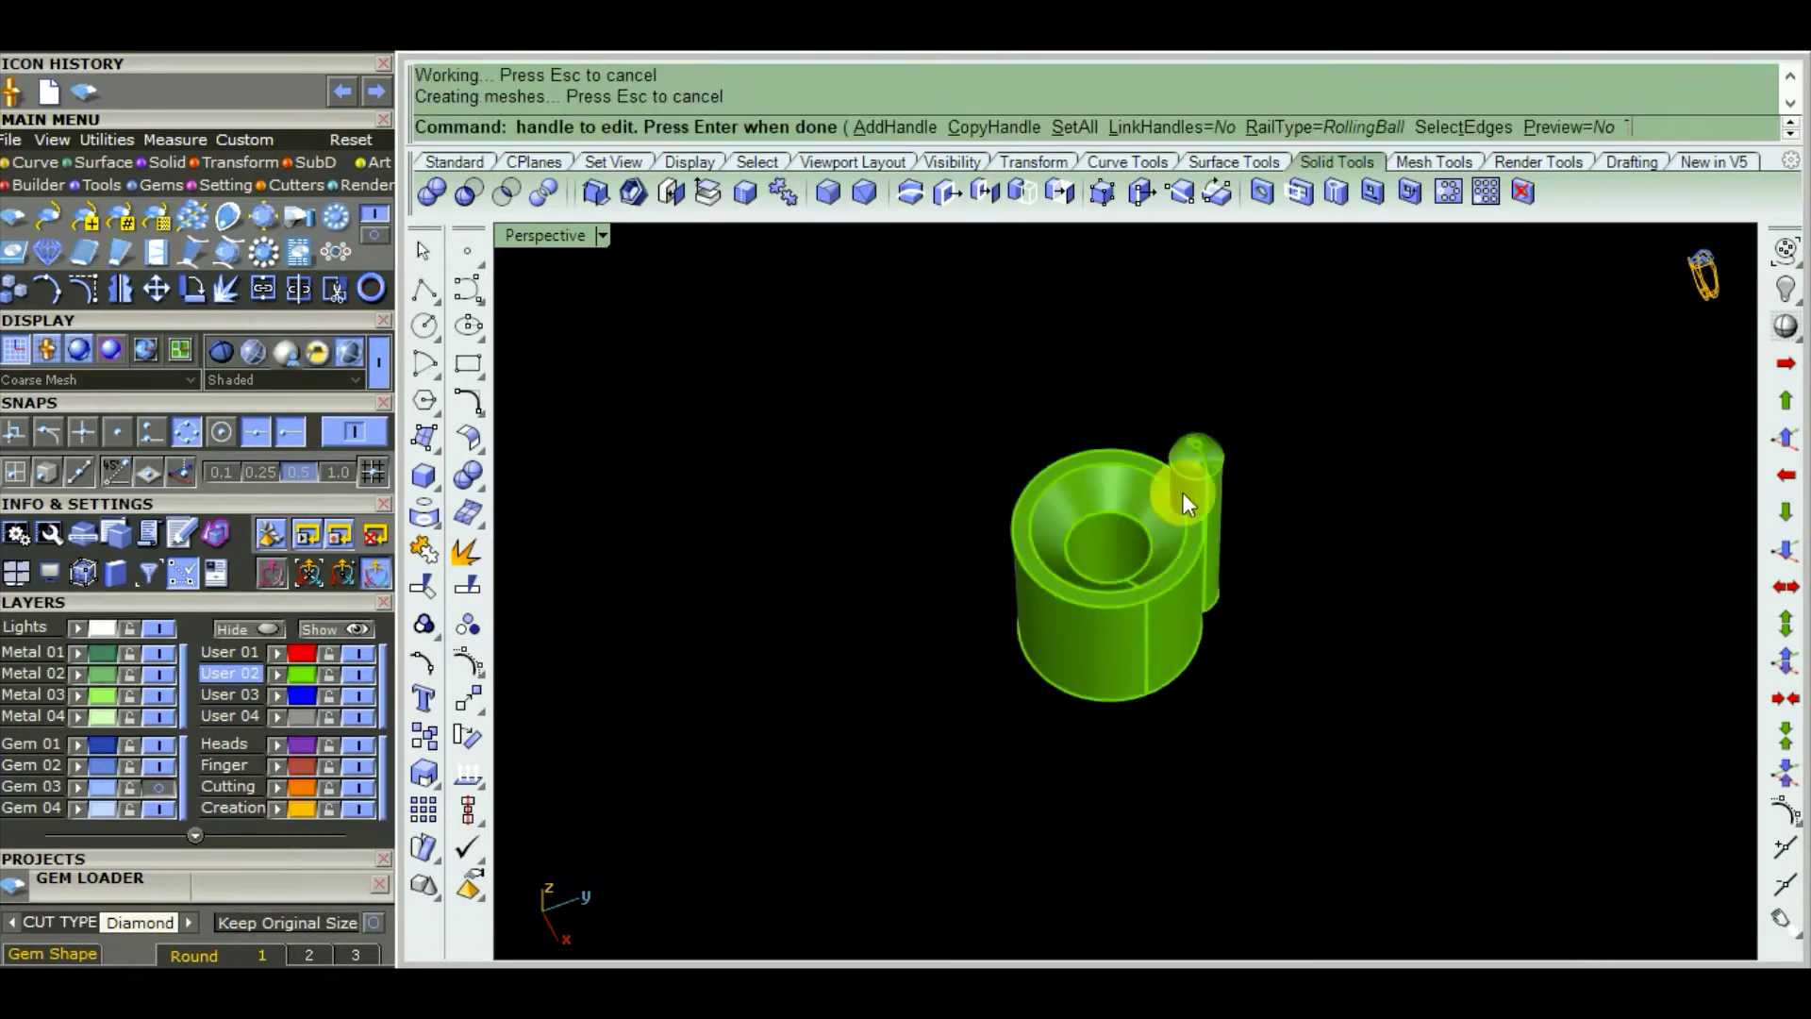
mouse_move(1183, 492)
right_mouse_down()
mouse_move(1488, 416)
mouse_move(1188, 412)
mouse_move(1387, 546)
mouse_move(887, 375)
mouse_move(1213, 606)
mouse_move(1265, 598)
right_mouse_up()
Shade the maximized Top view and select the rounded prong above the ring
key("ctrl+F1")
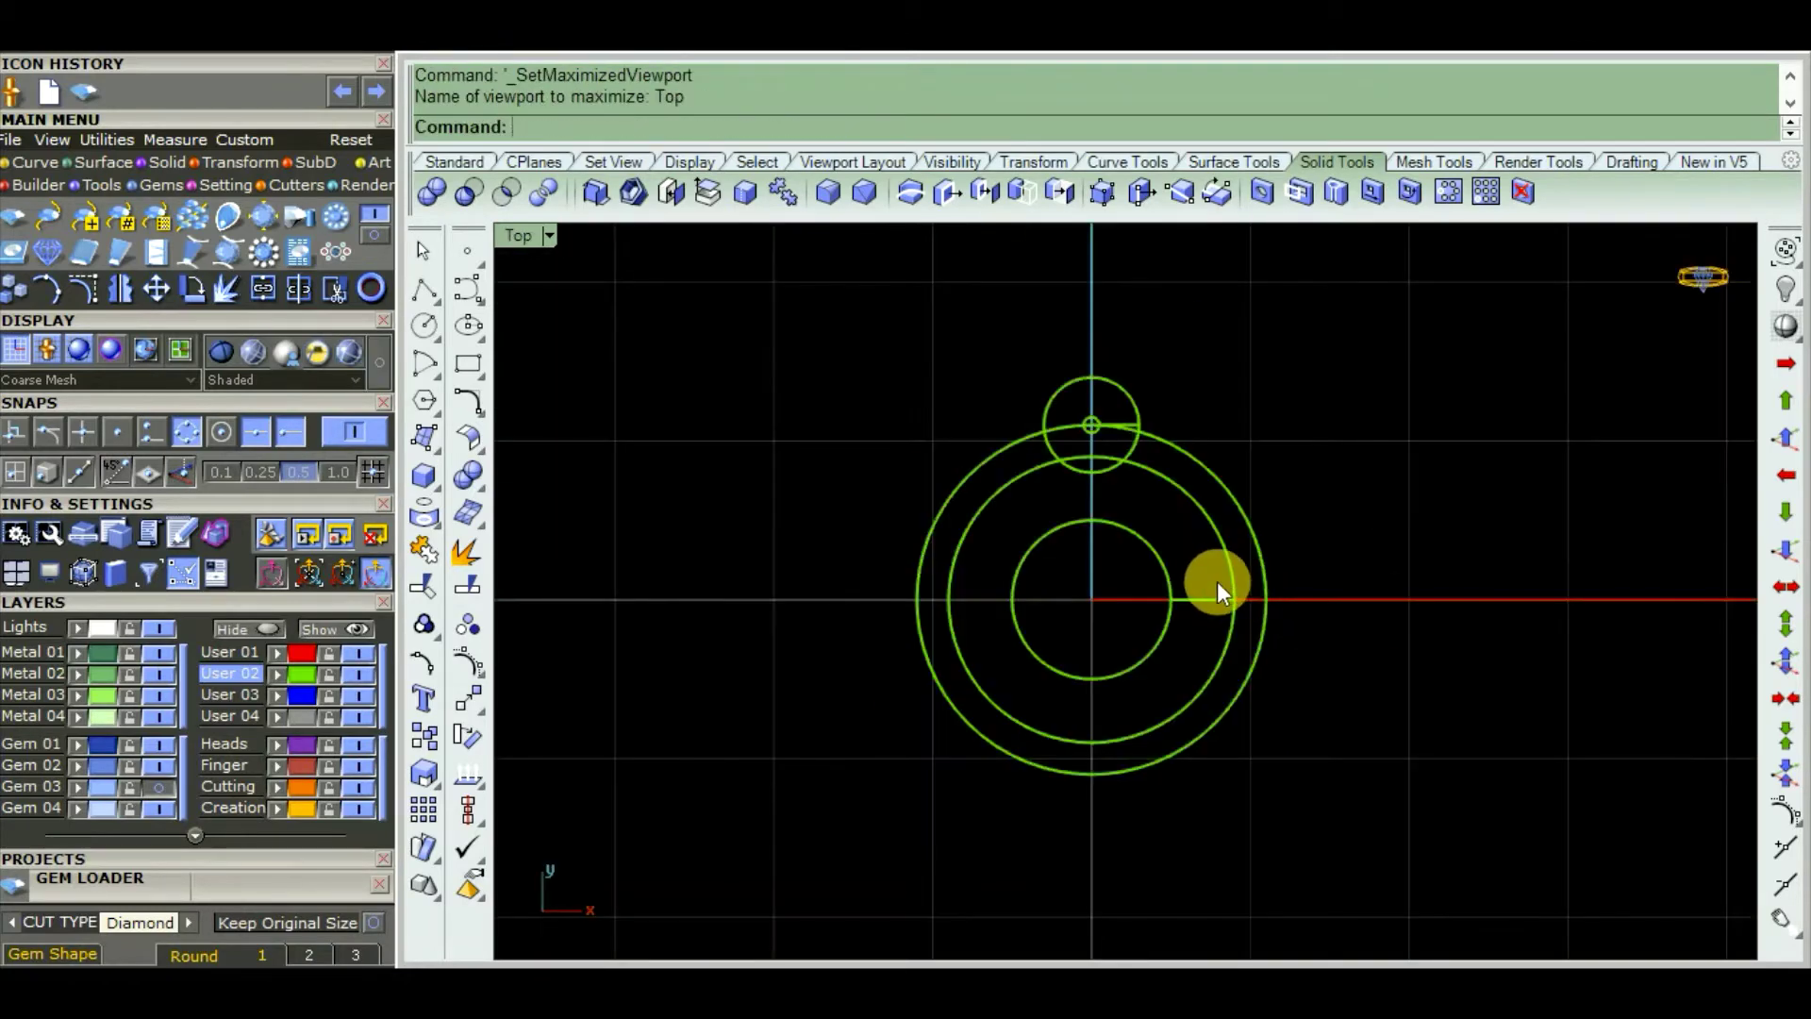
type("s")
key("Return")
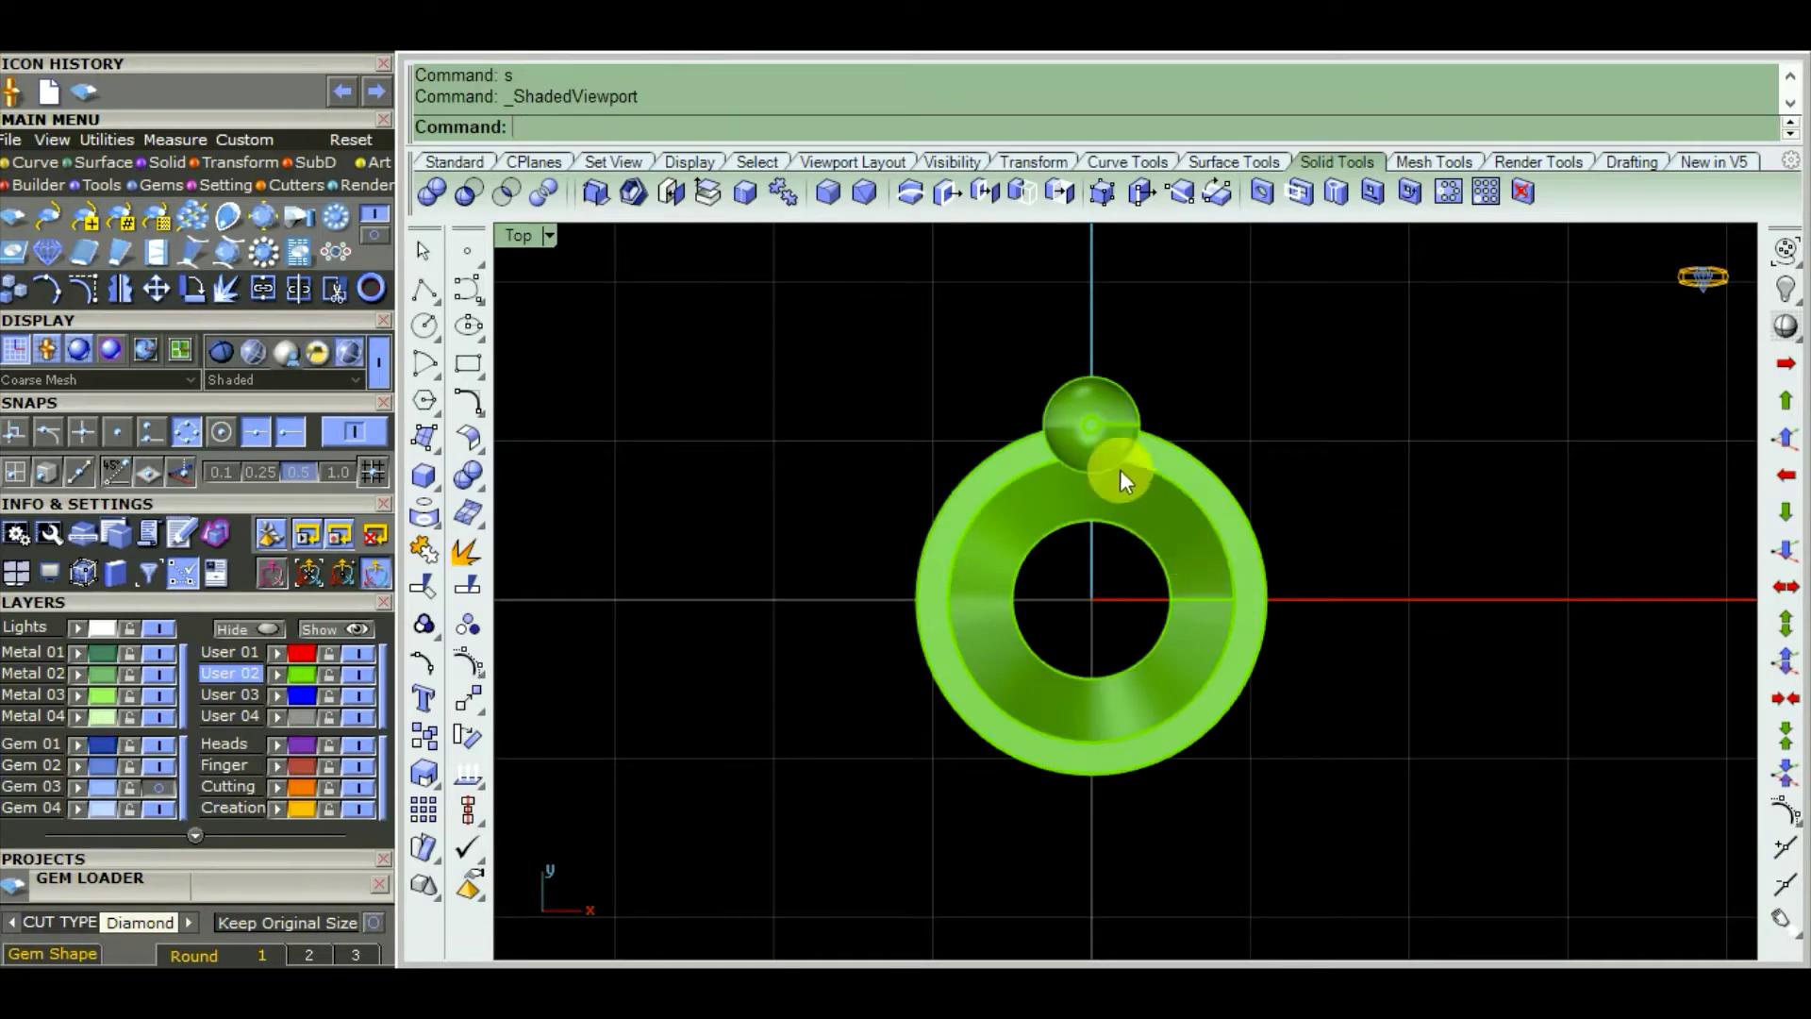
scroll(1127, 476, "up", 2)
scroll(1179, 504, "down", 2)
left_click(1124, 370)
scroll(1128, 326, "up", 3)
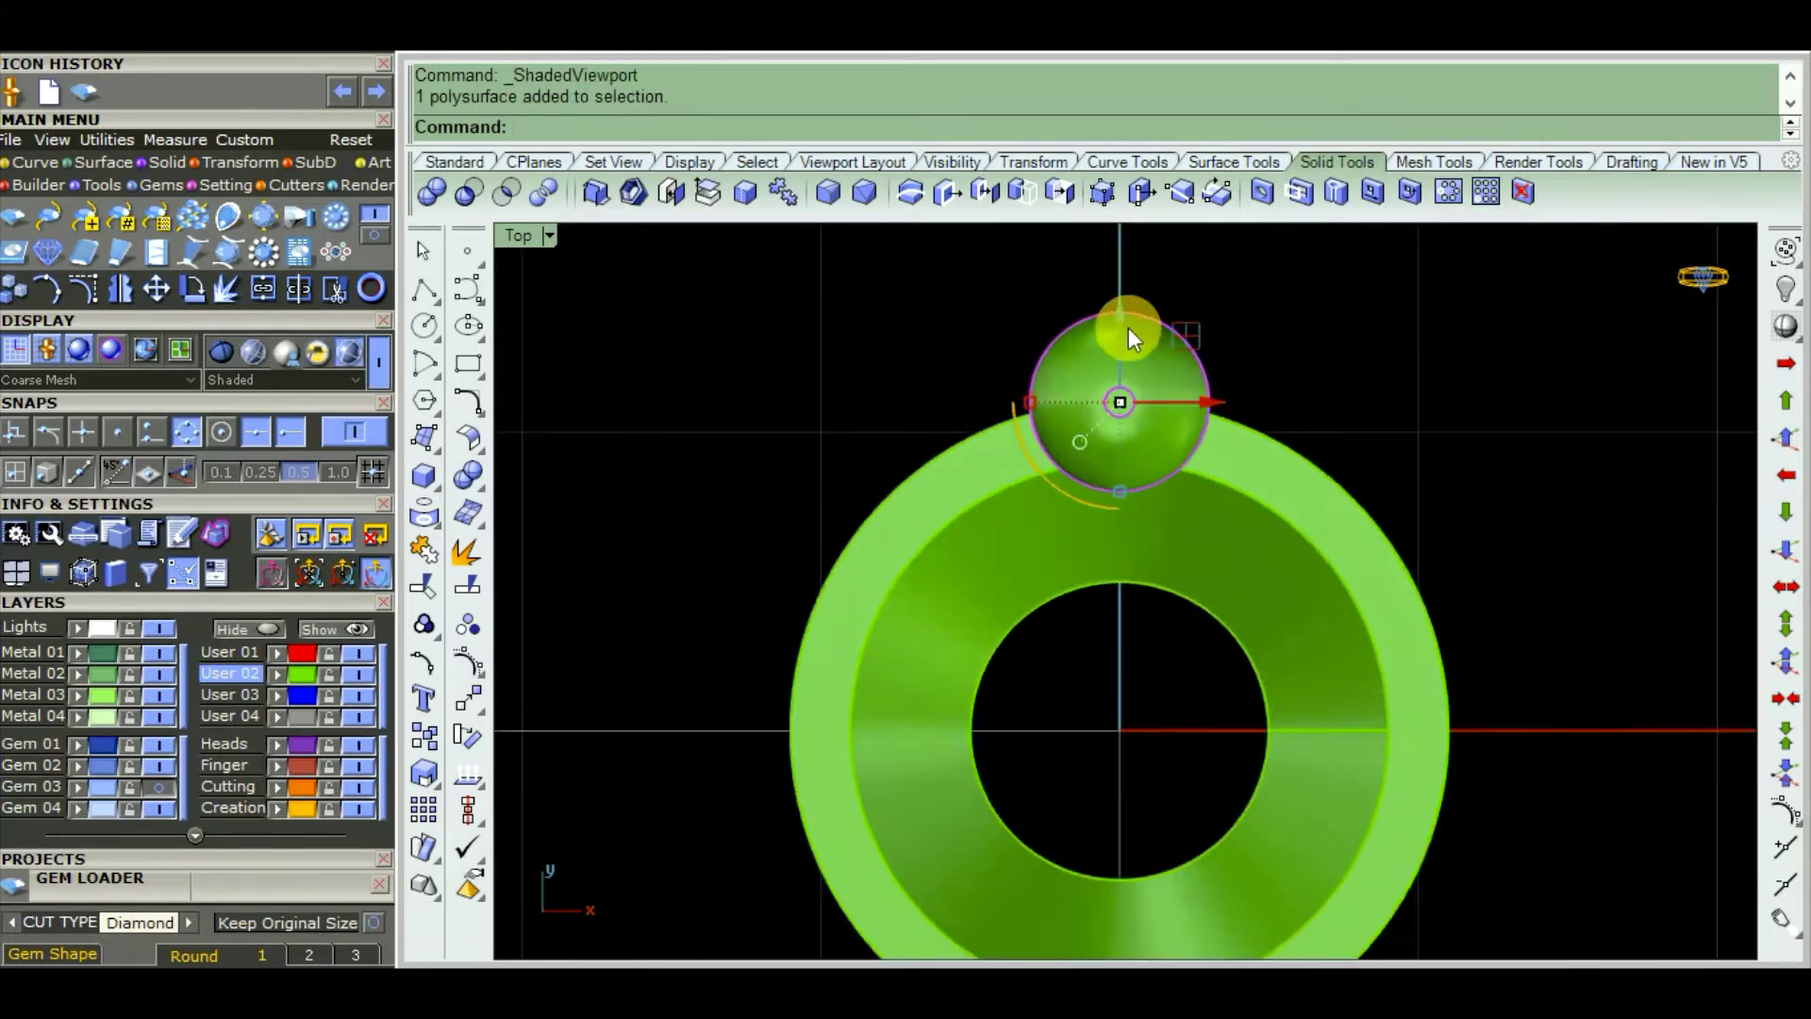
scroll(1226, 537, "down", 3)
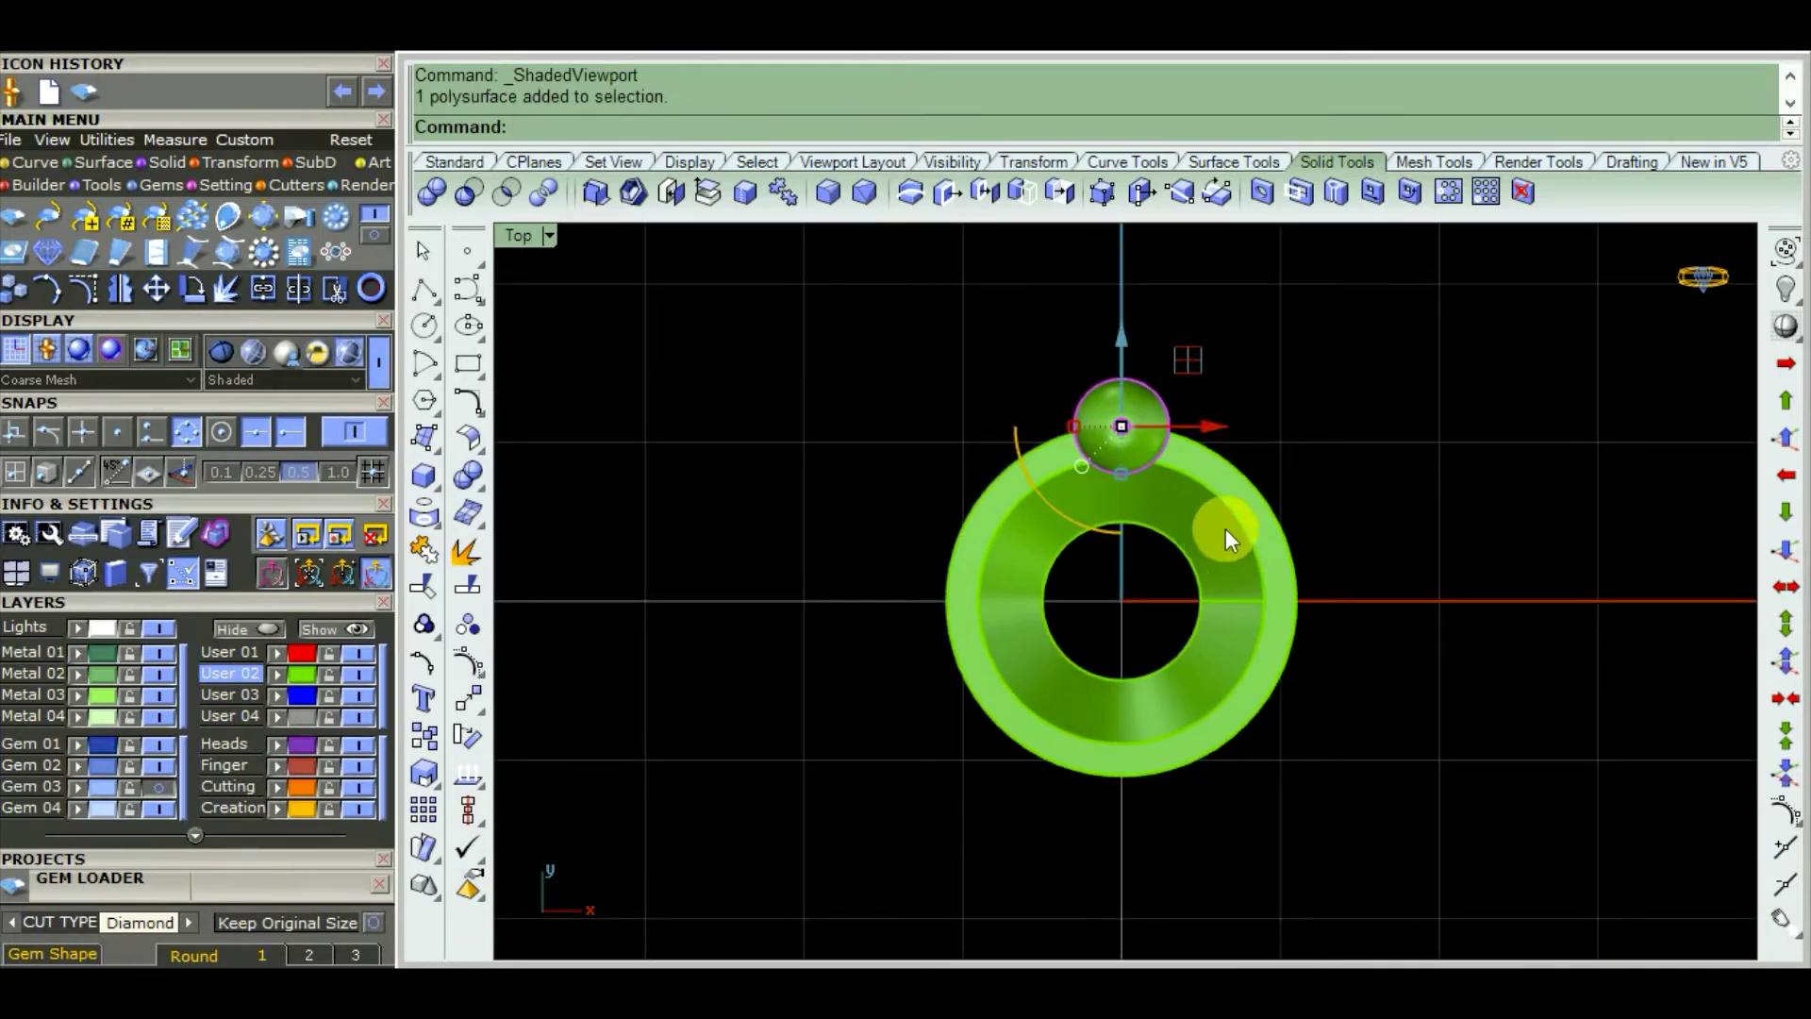
right_click_drag(1225, 528, 1229, 550)
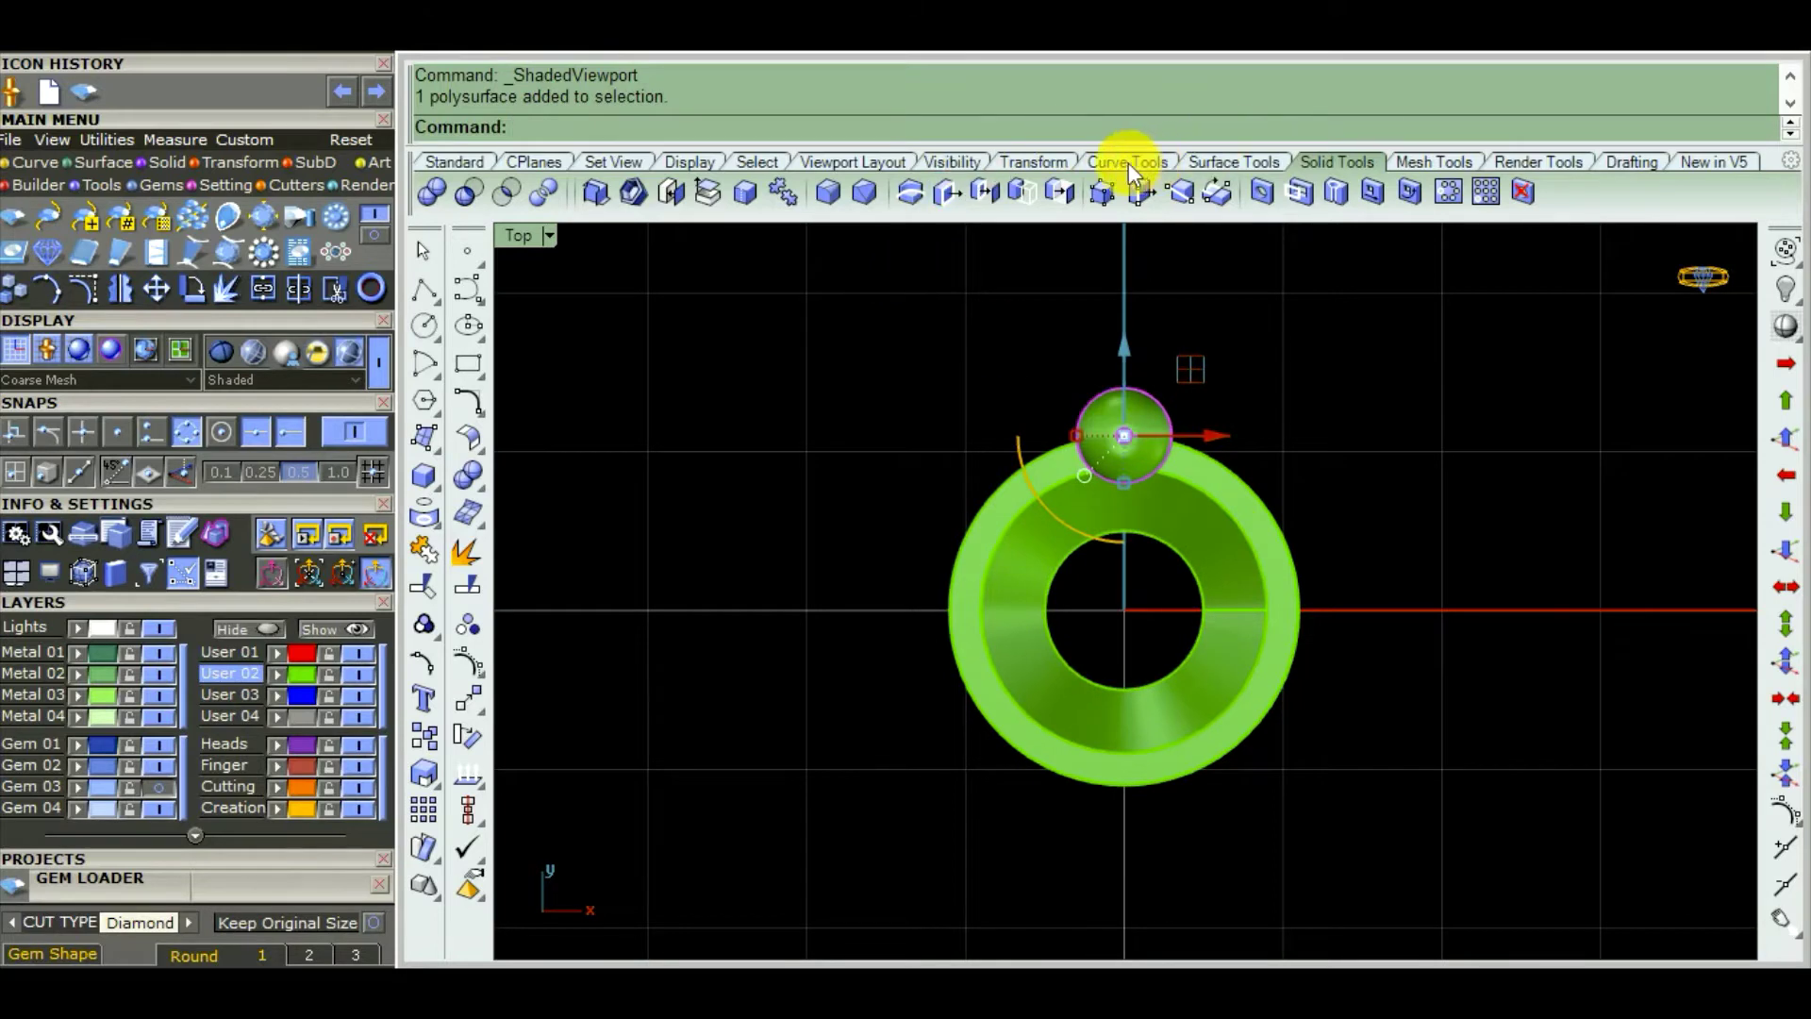
Polar-array the prong about the origin 0 into 4 items over 360°
left_click(1061, 163)
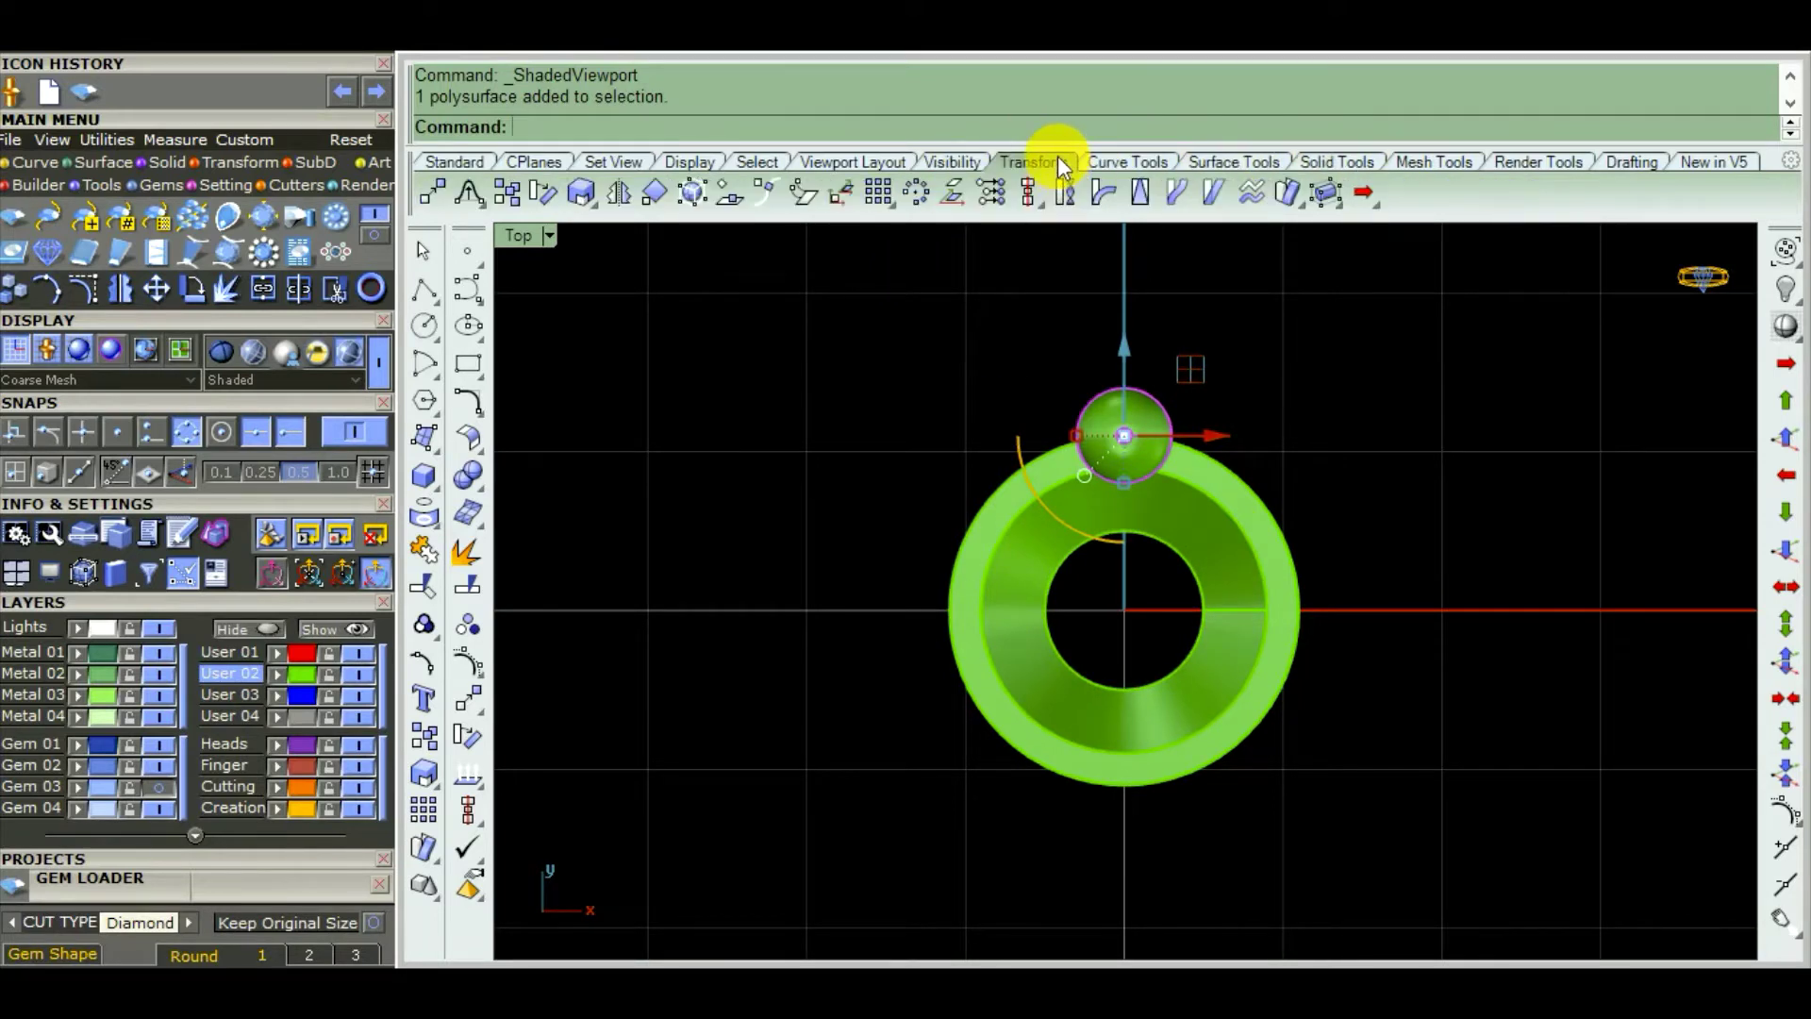
left_click(915, 196)
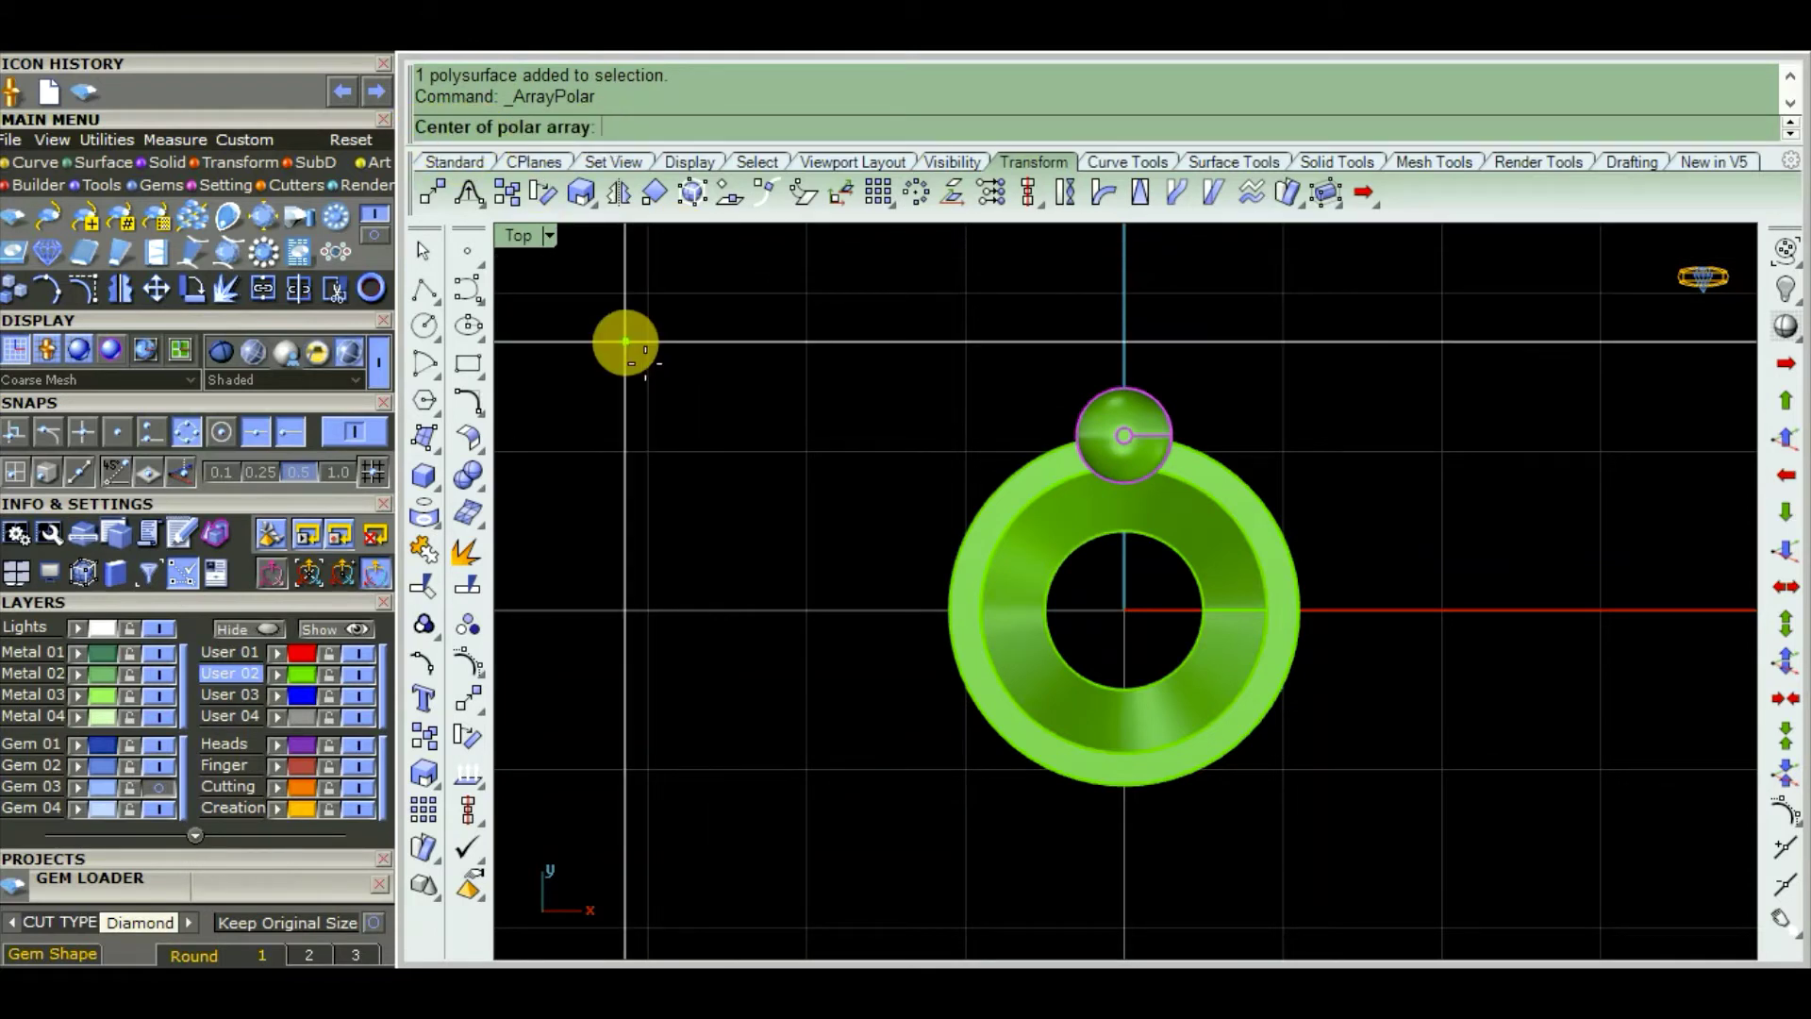
type("0")
key("Return")
type("0")
key("BackSpace")
scroll(1283, 509, "down", 2)
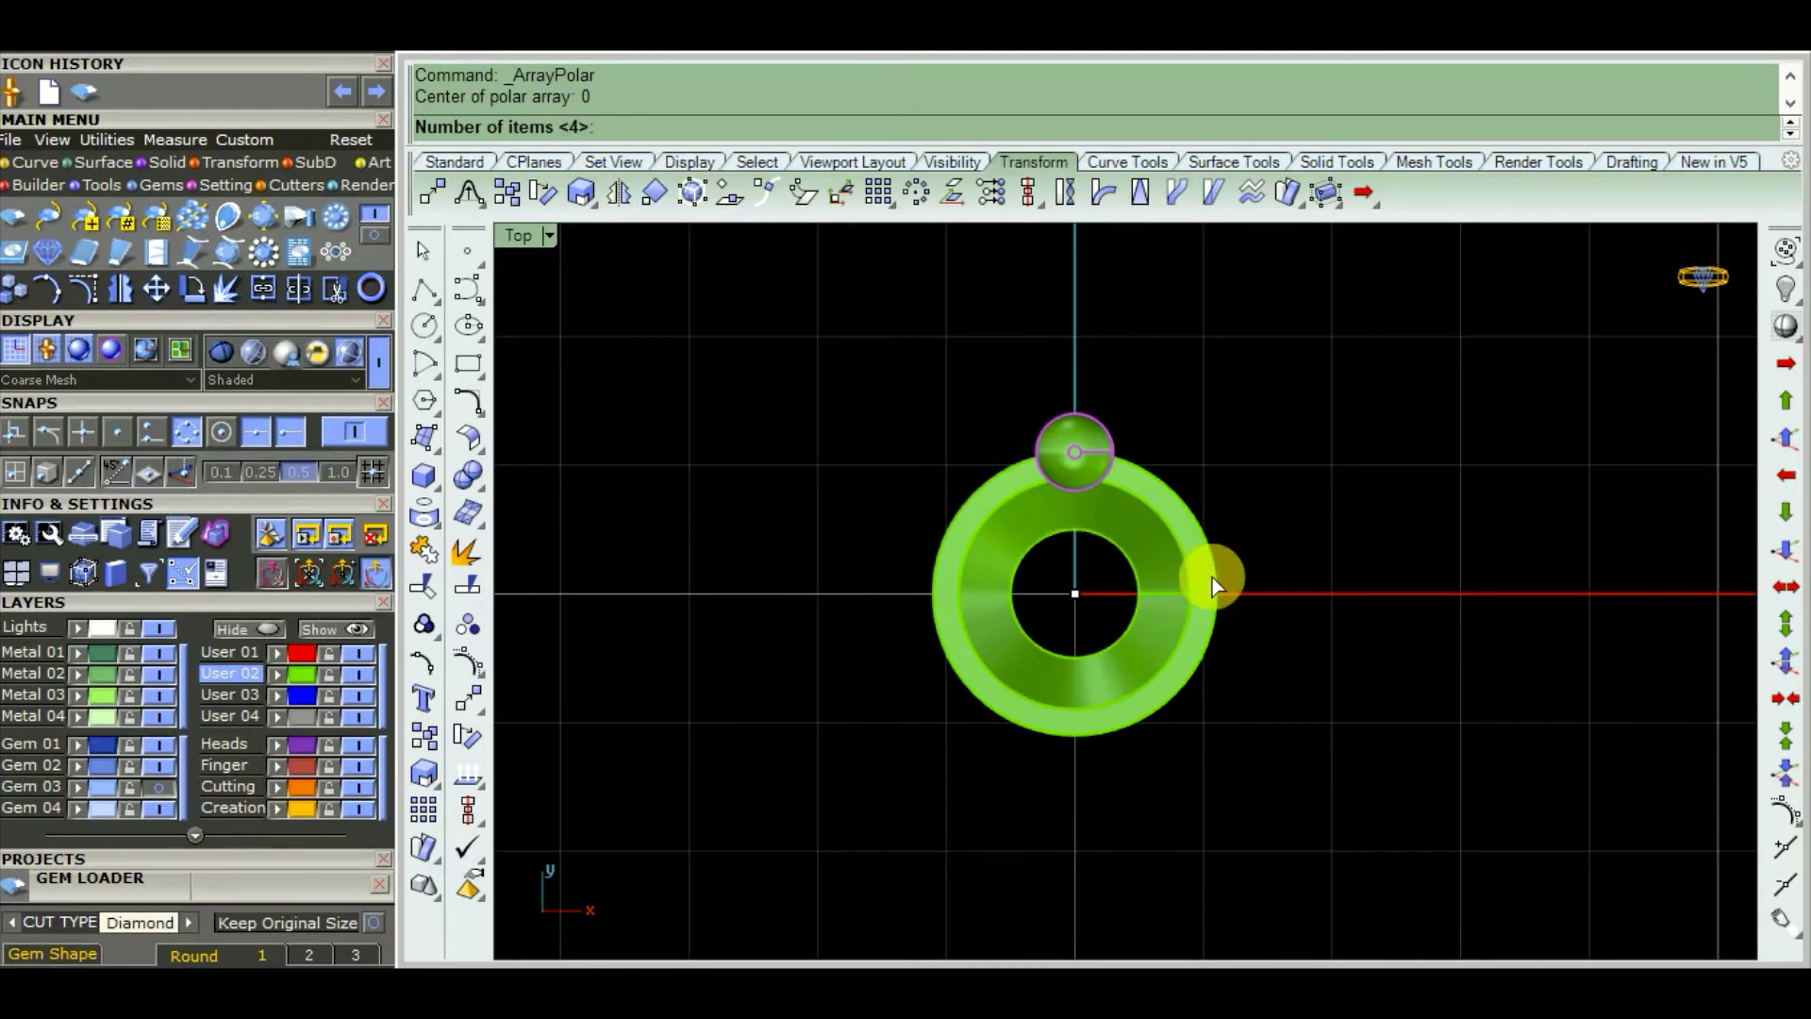
key("Return")
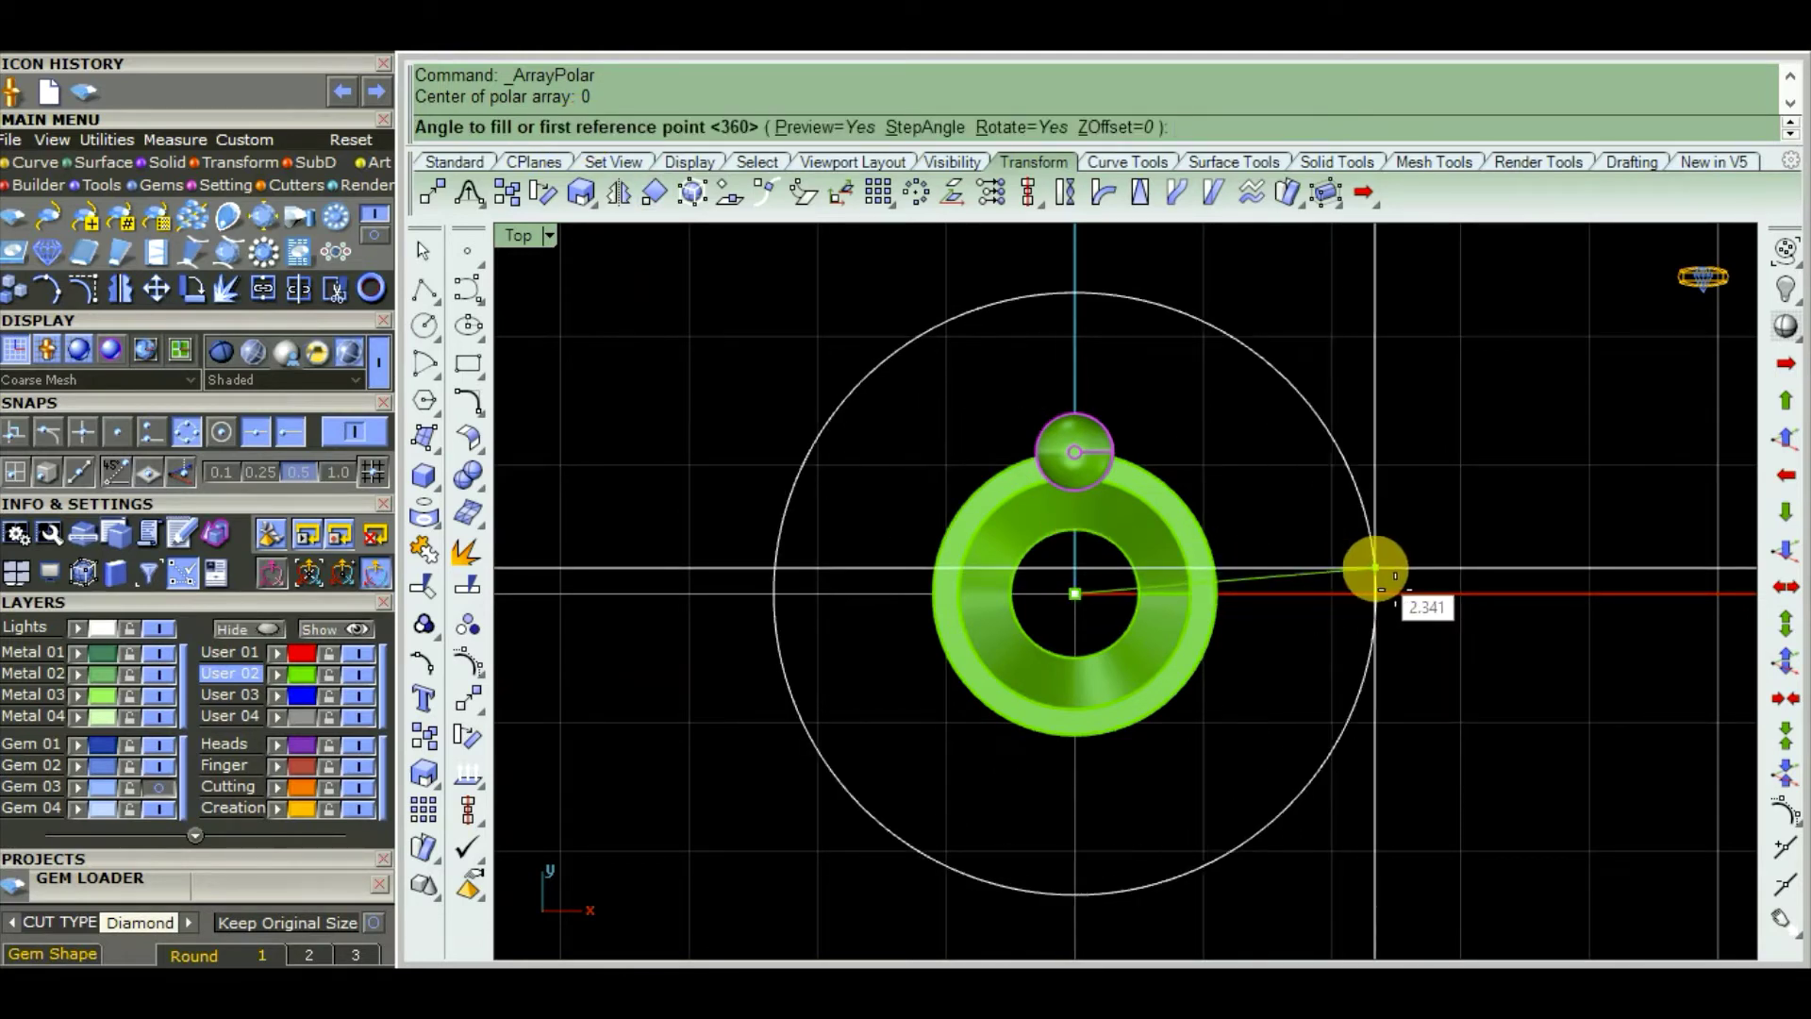
key("Return")
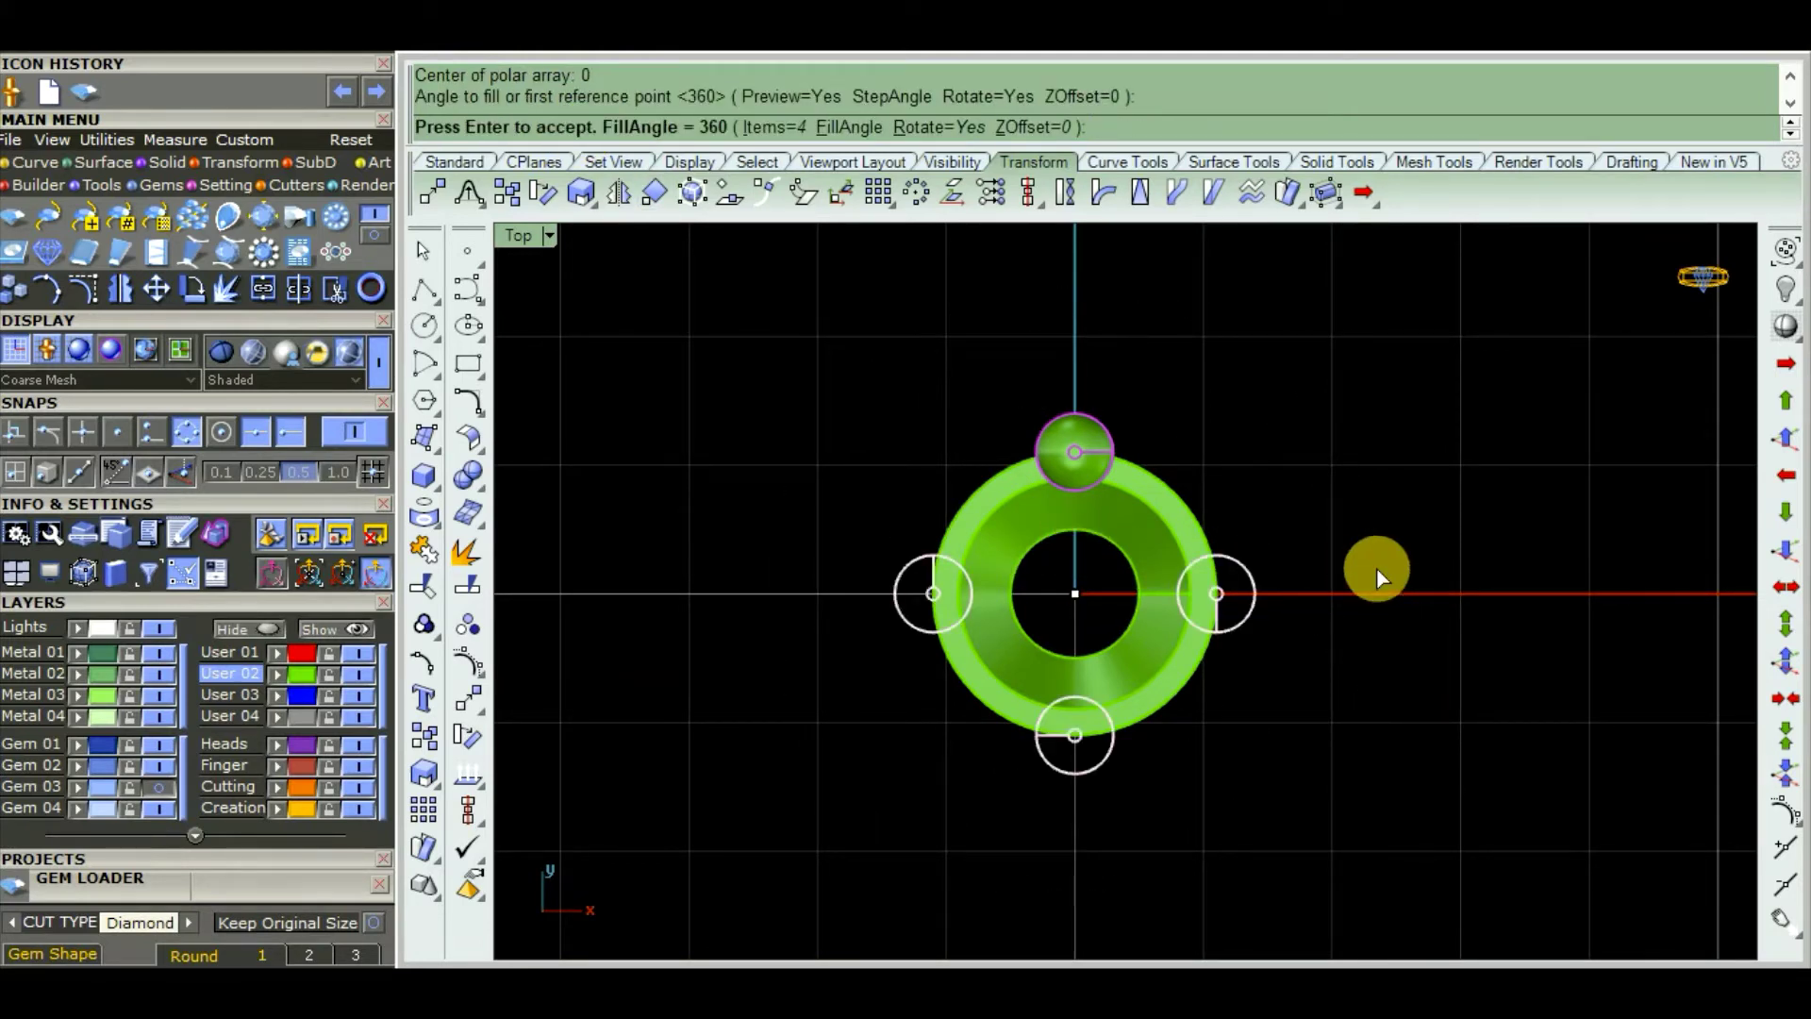
key("Return")
Select all four prongs and group them together
right_click_drag(1290, 579, 1279, 585)
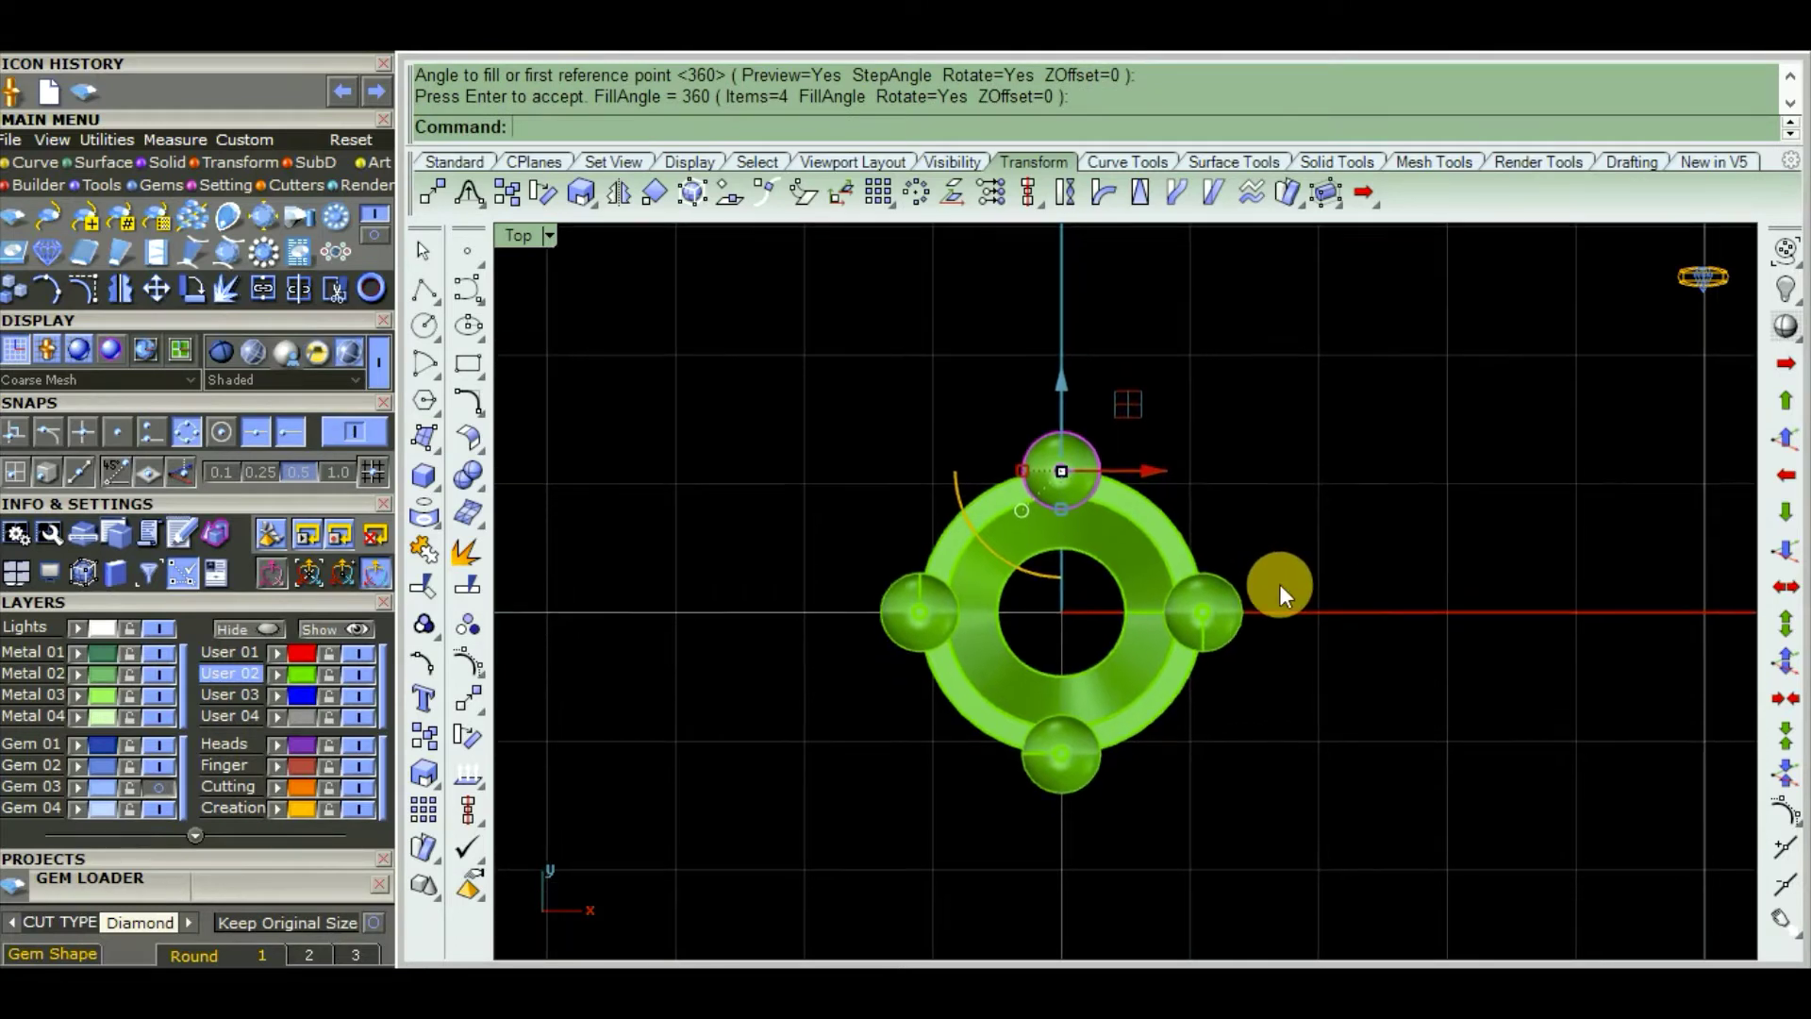
left_click(926, 603, "shift")
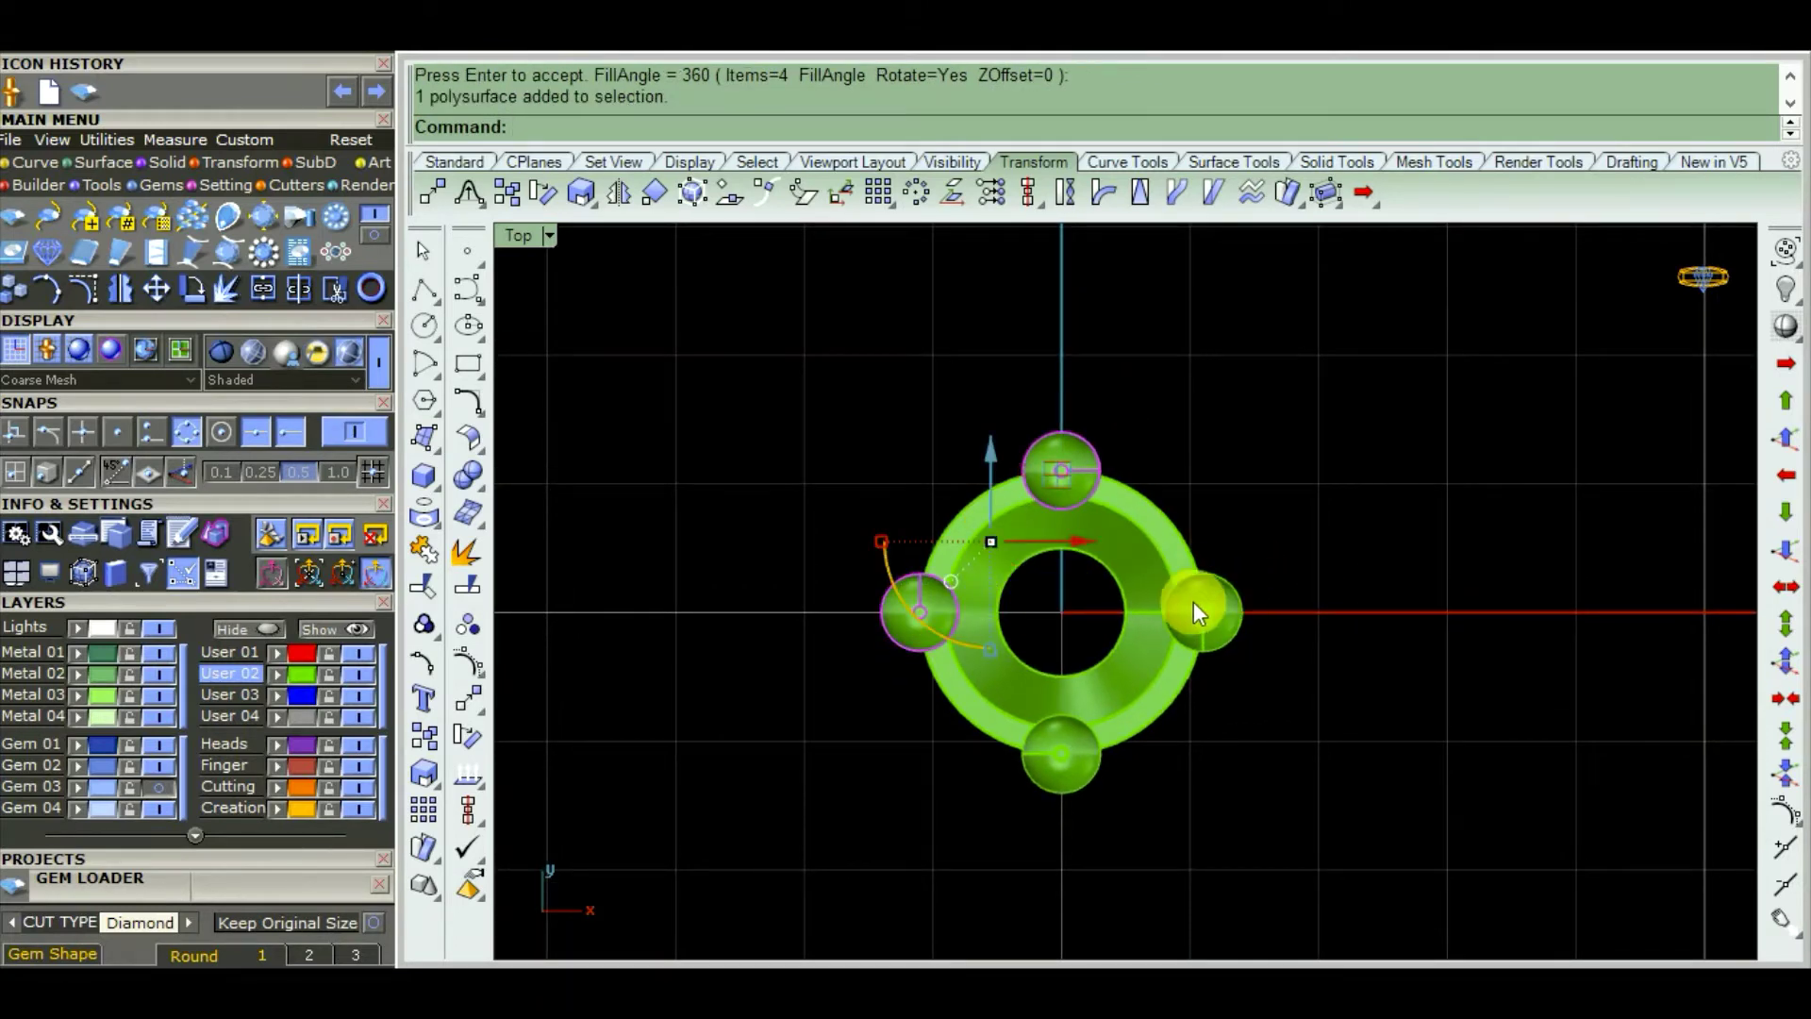
left_click(1193, 607, "shift")
left_click(1056, 753, "shift")
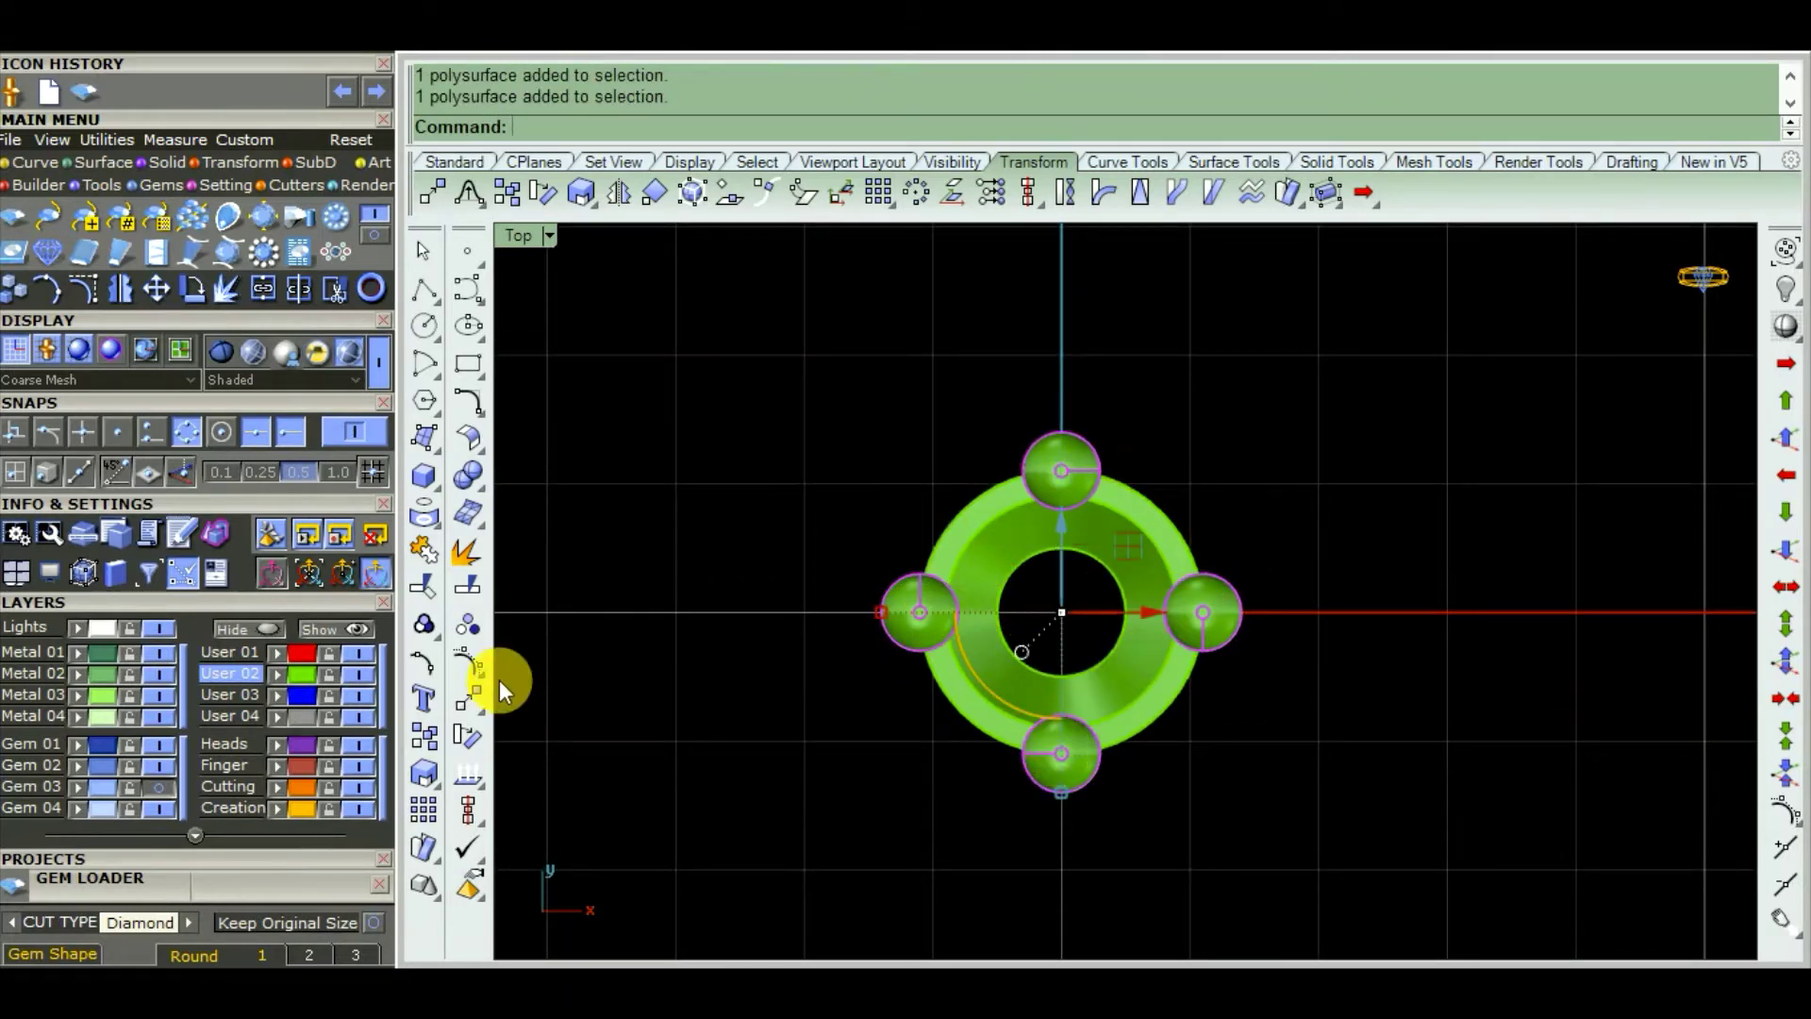
left_click(421, 630)
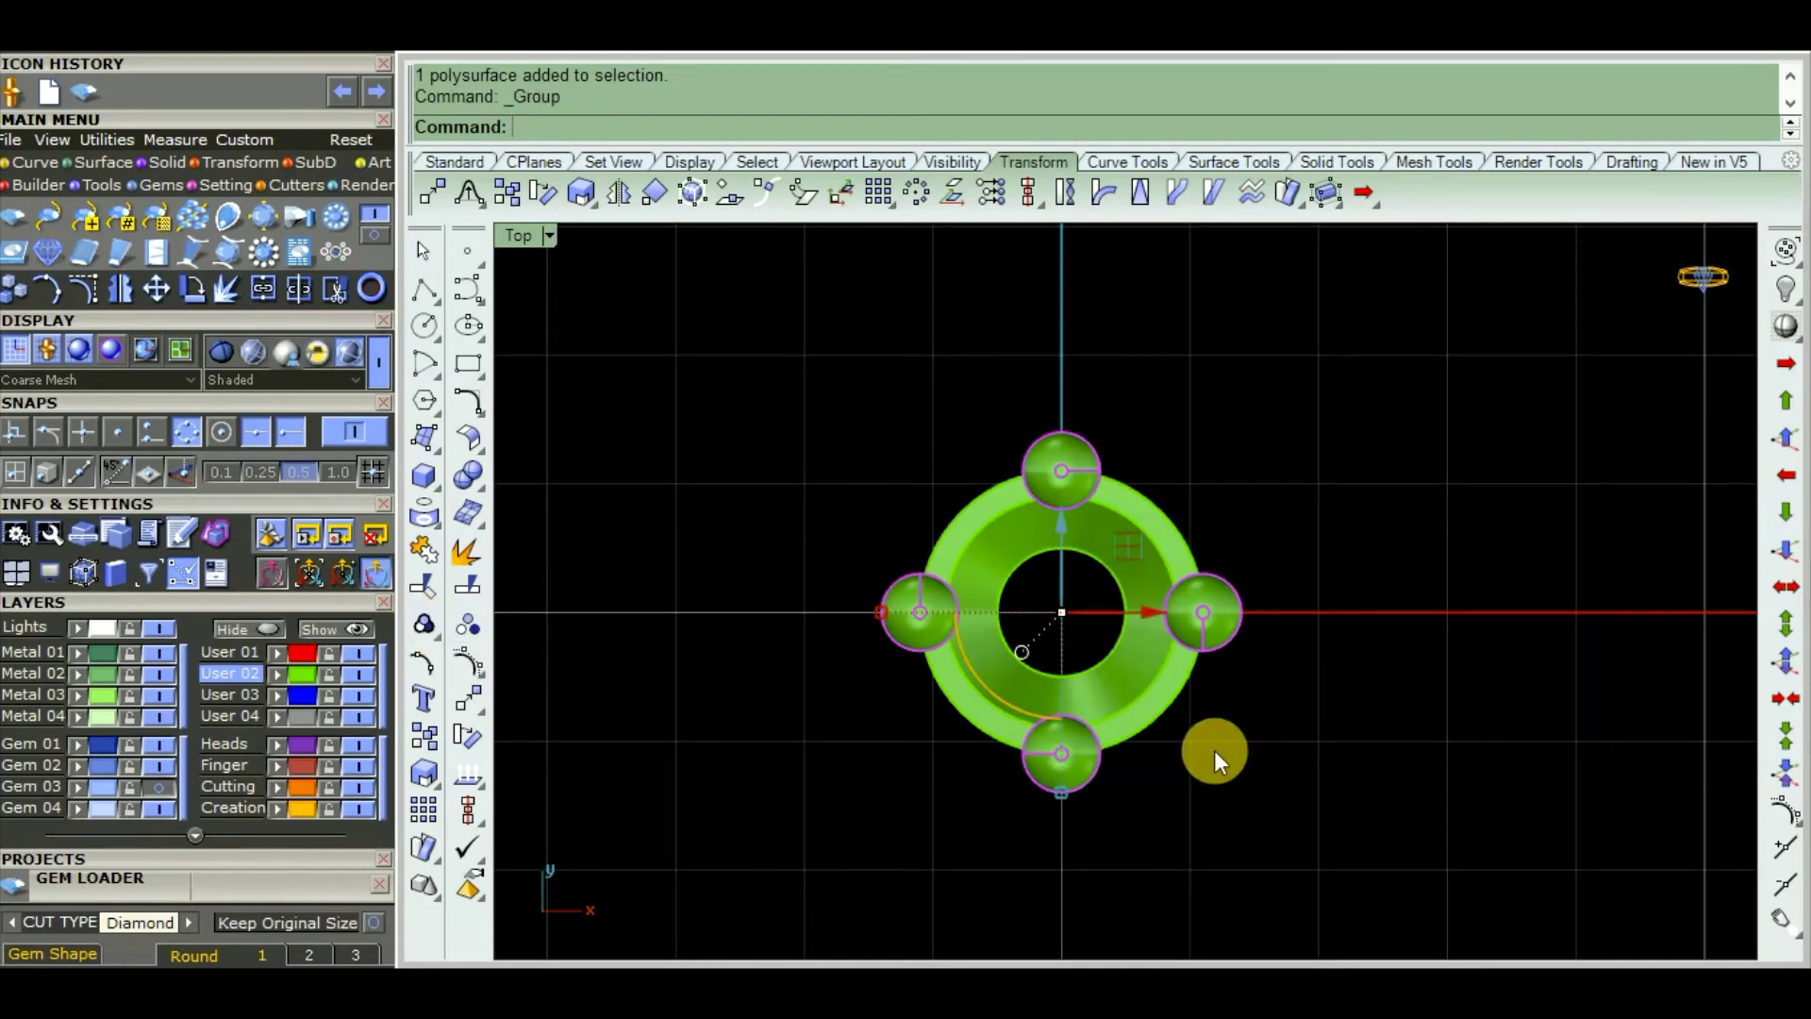
Inspect the prongs in Perspective and shaded Front views, and turn on the Gem 03 layer
key("ctrl+F4")
scroll(1275, 725, "down", 2)
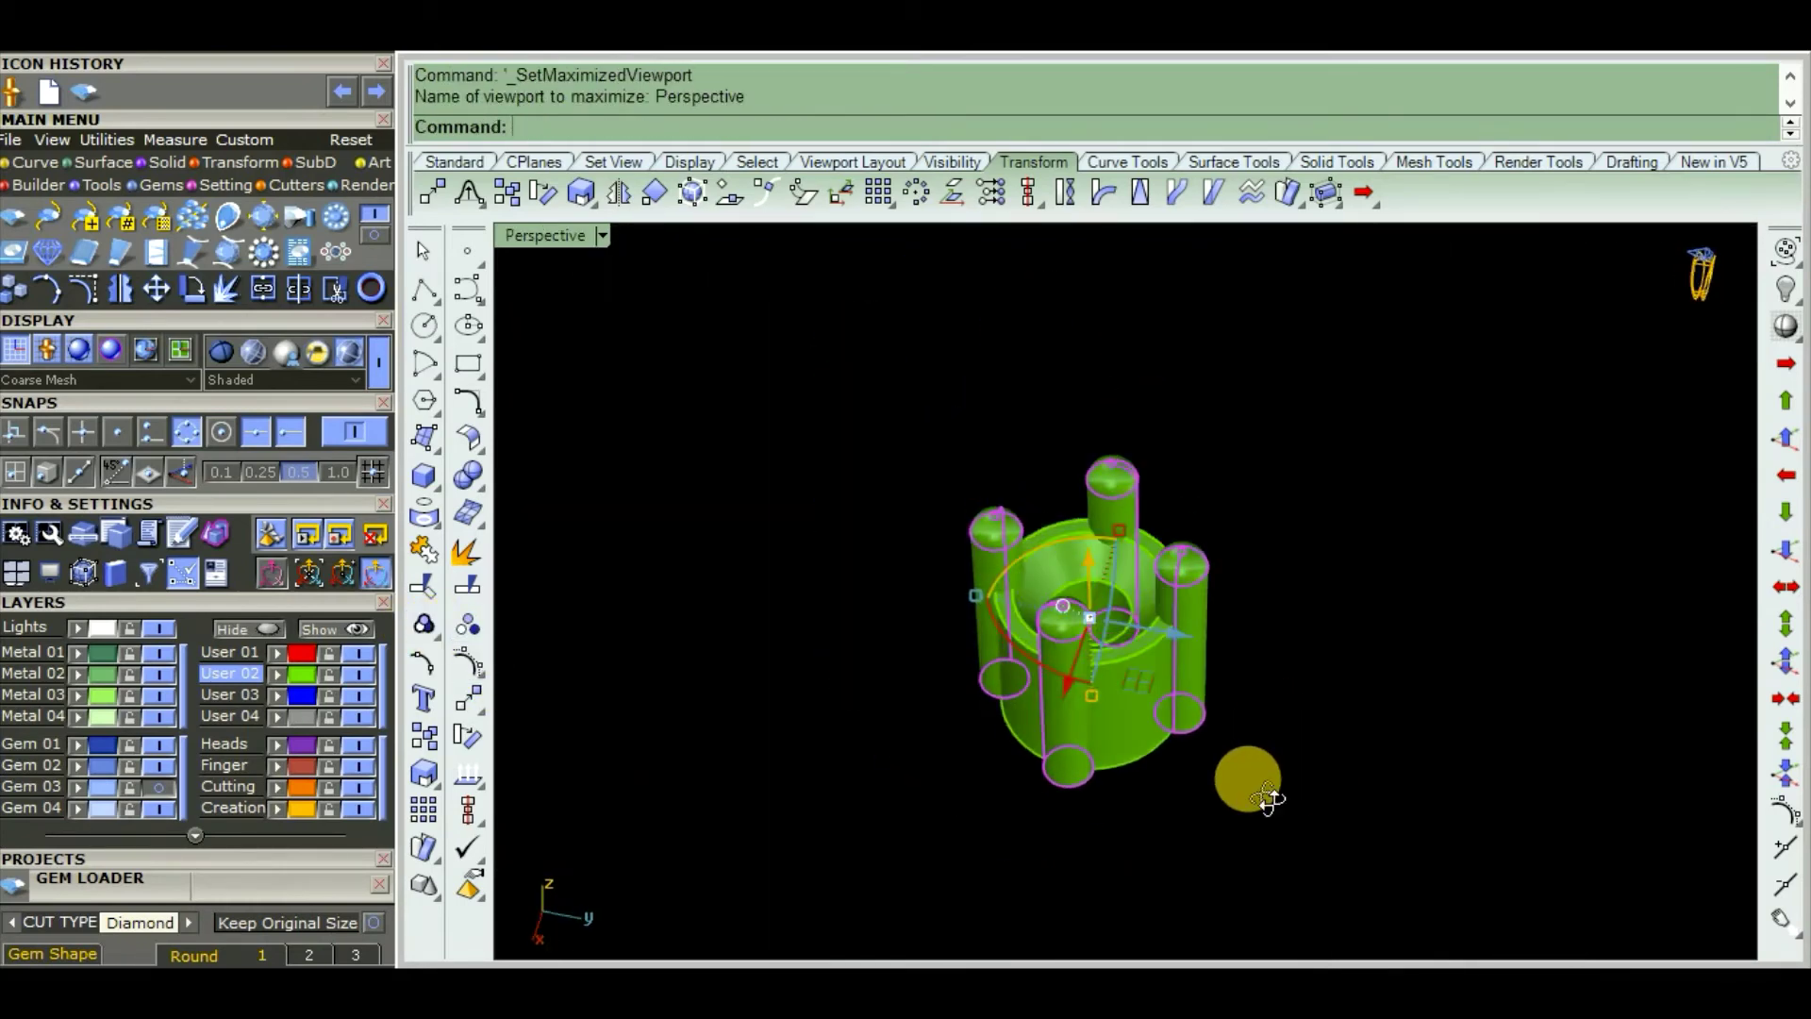
mouse_move(1254, 776)
right_mouse_down()
mouse_move(894, 649)
mouse_move(1353, 484)
mouse_move(1314, 545)
mouse_move(796, 768)
mouse_move(941, 681)
mouse_move(964, 639)
right_mouse_up()
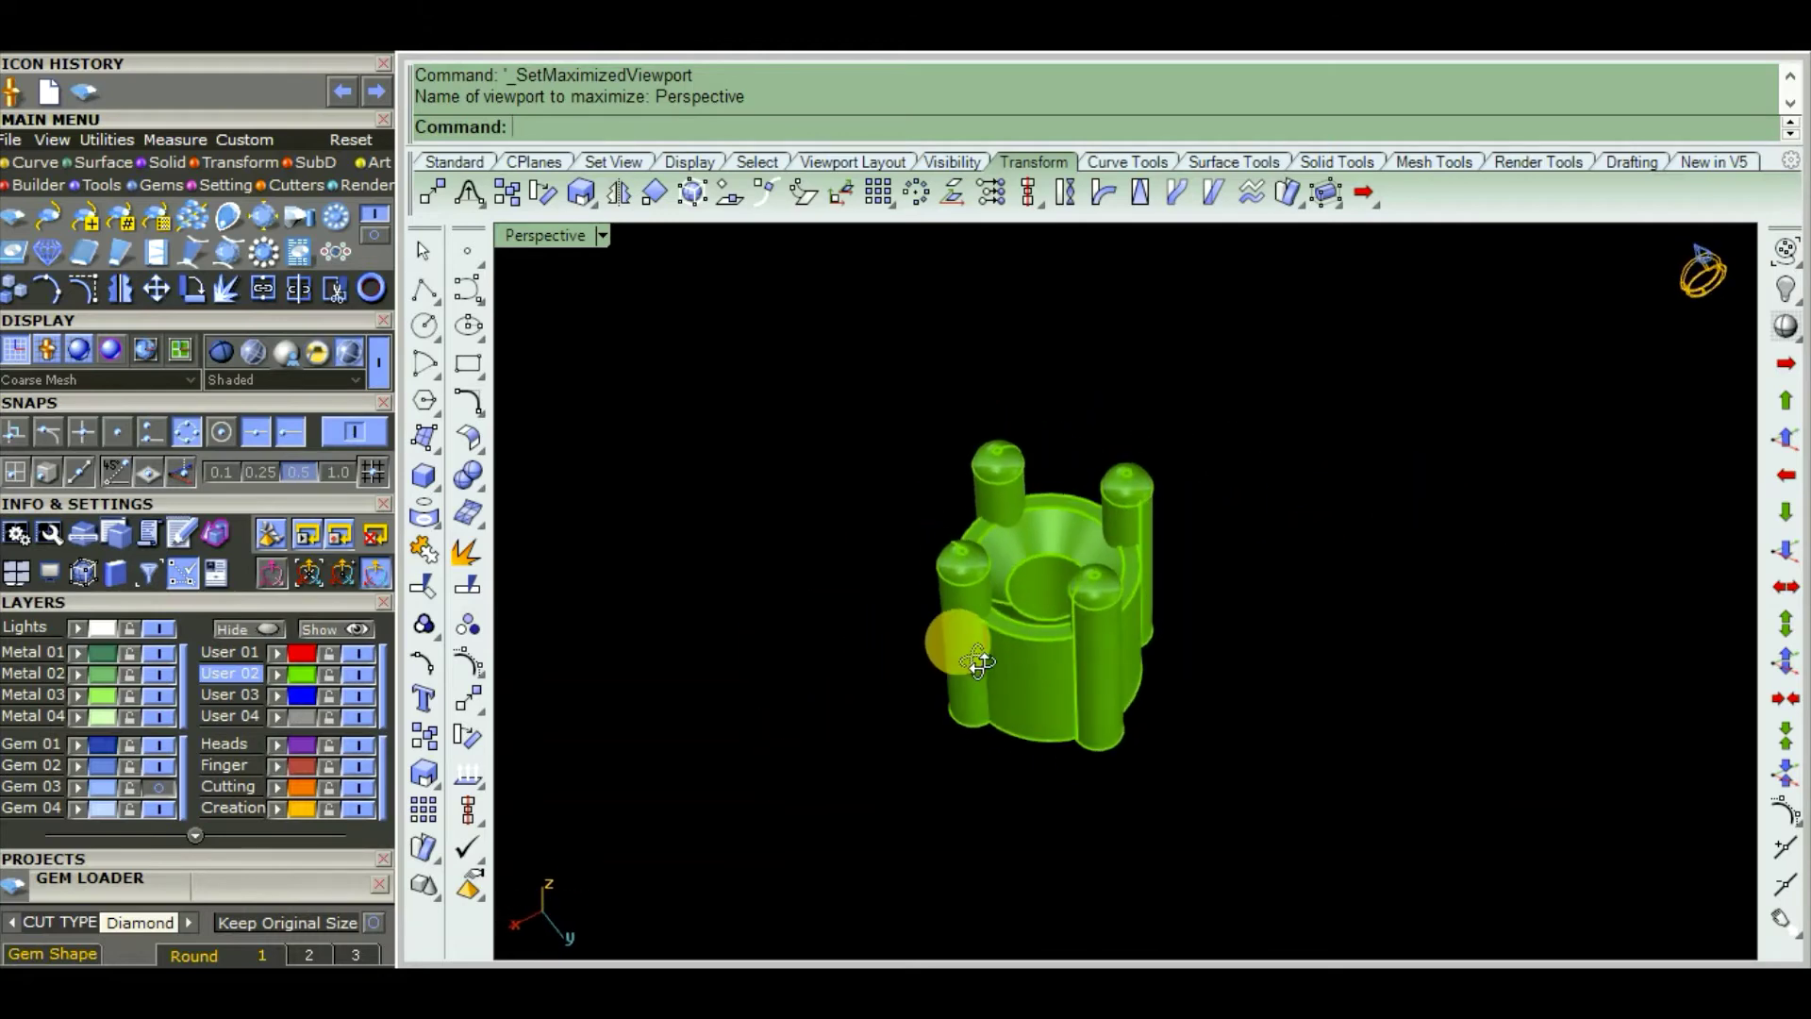
key("ctrl+F2")
scroll(964, 640, "up", 3)
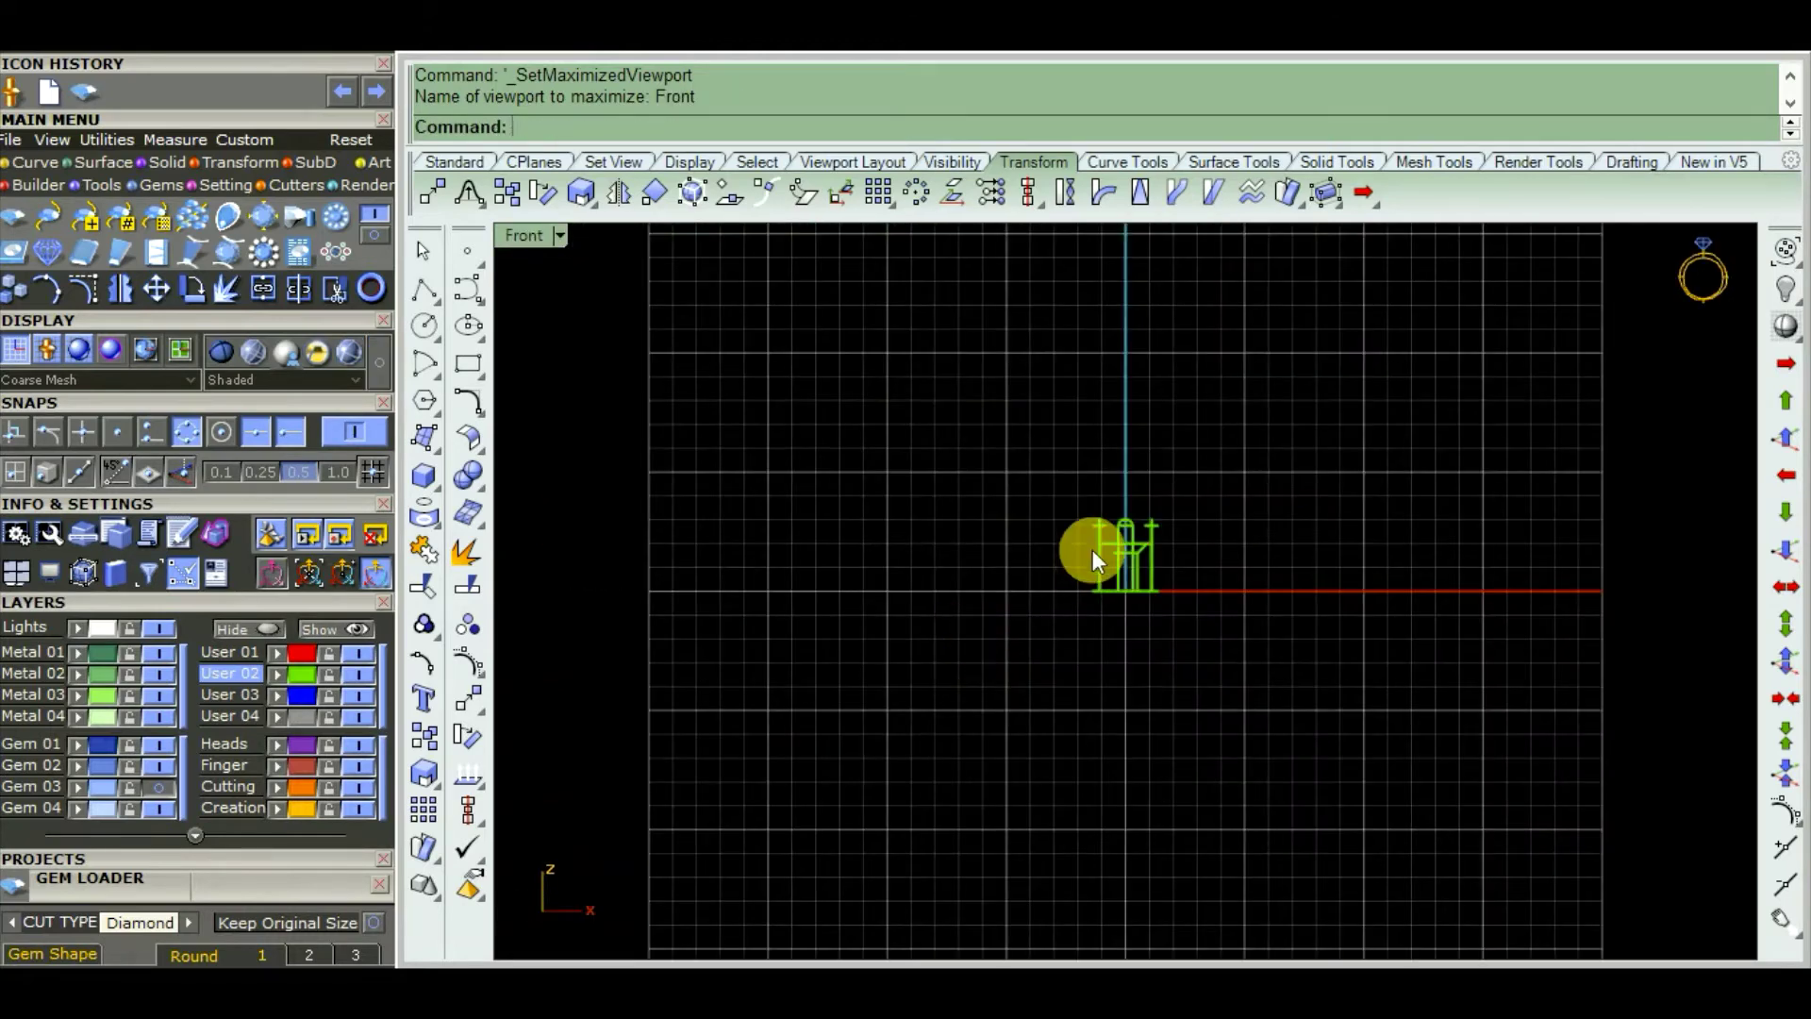
scroll(1092, 549, "up", 3)
scroll(974, 649, "up", 4)
type("s")
key("Return")
scroll(970, 670, "down", 2)
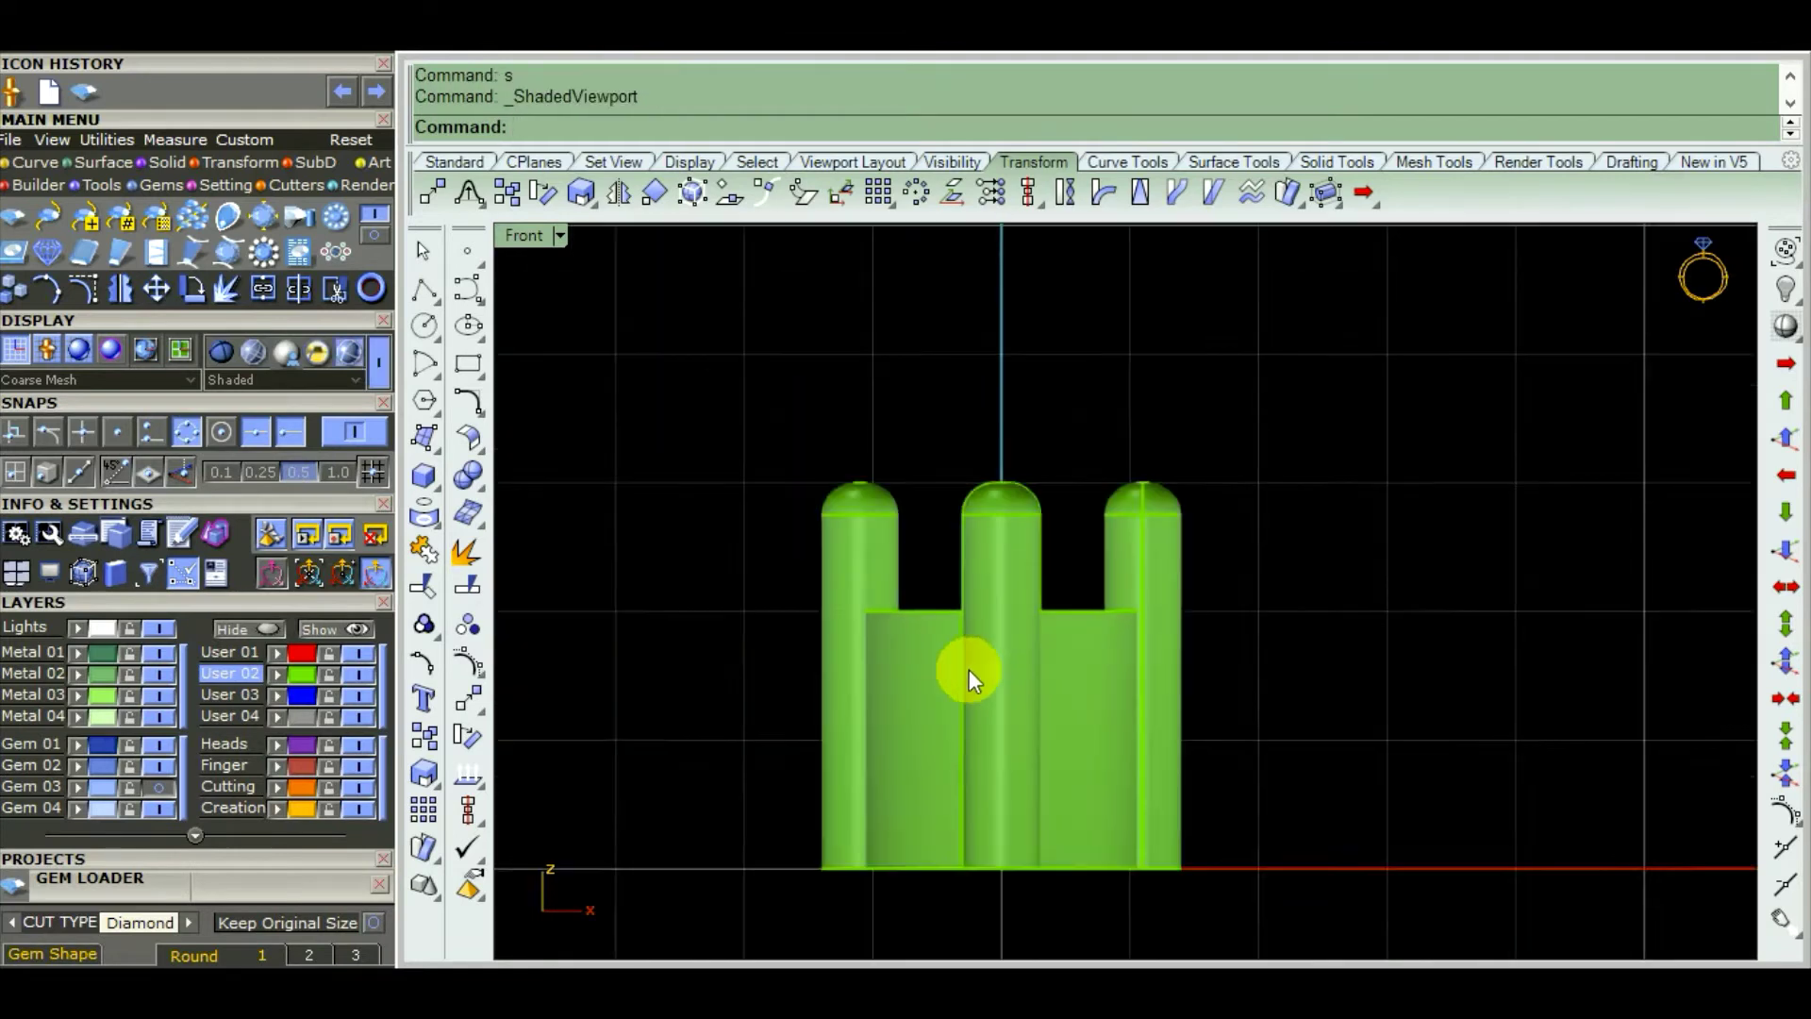
scroll(1056, 682, "down", 2)
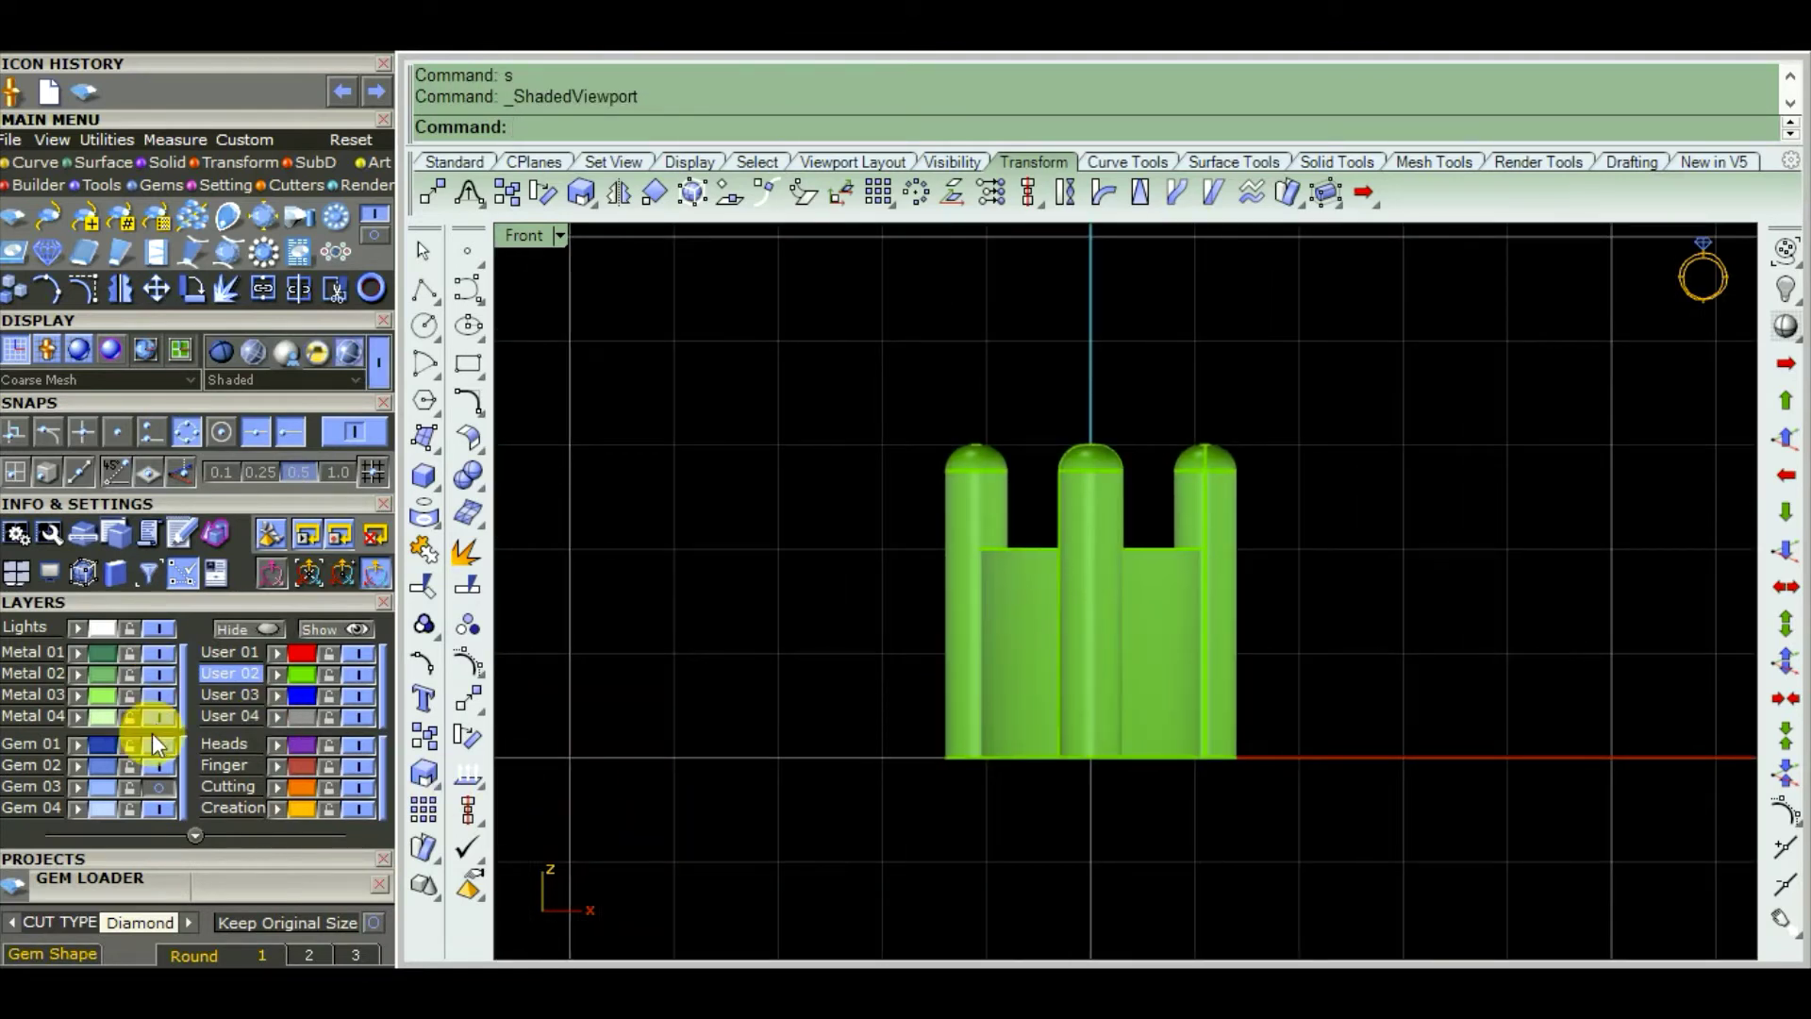
left_click(158, 785)
Lift the diamond about 2.37 units into the seat between the prongs, then view it in Perspective
scroll(1160, 608, "up", 2)
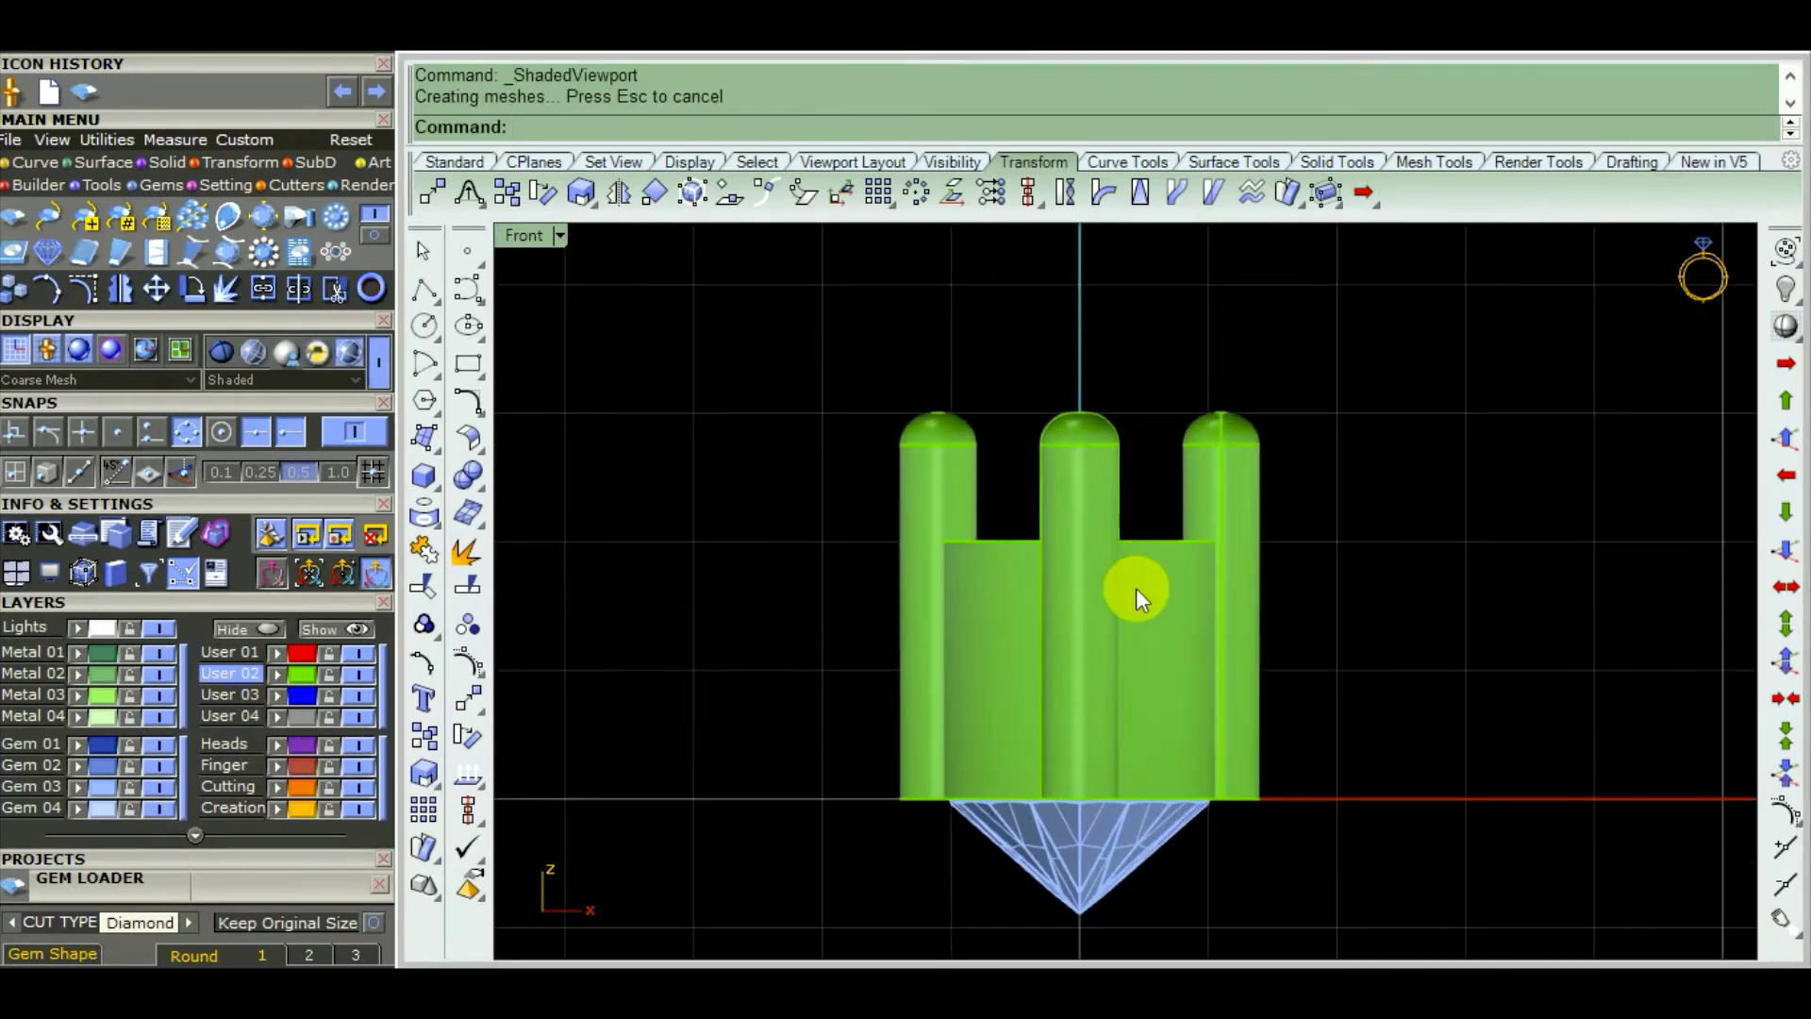
left_click(1094, 864)
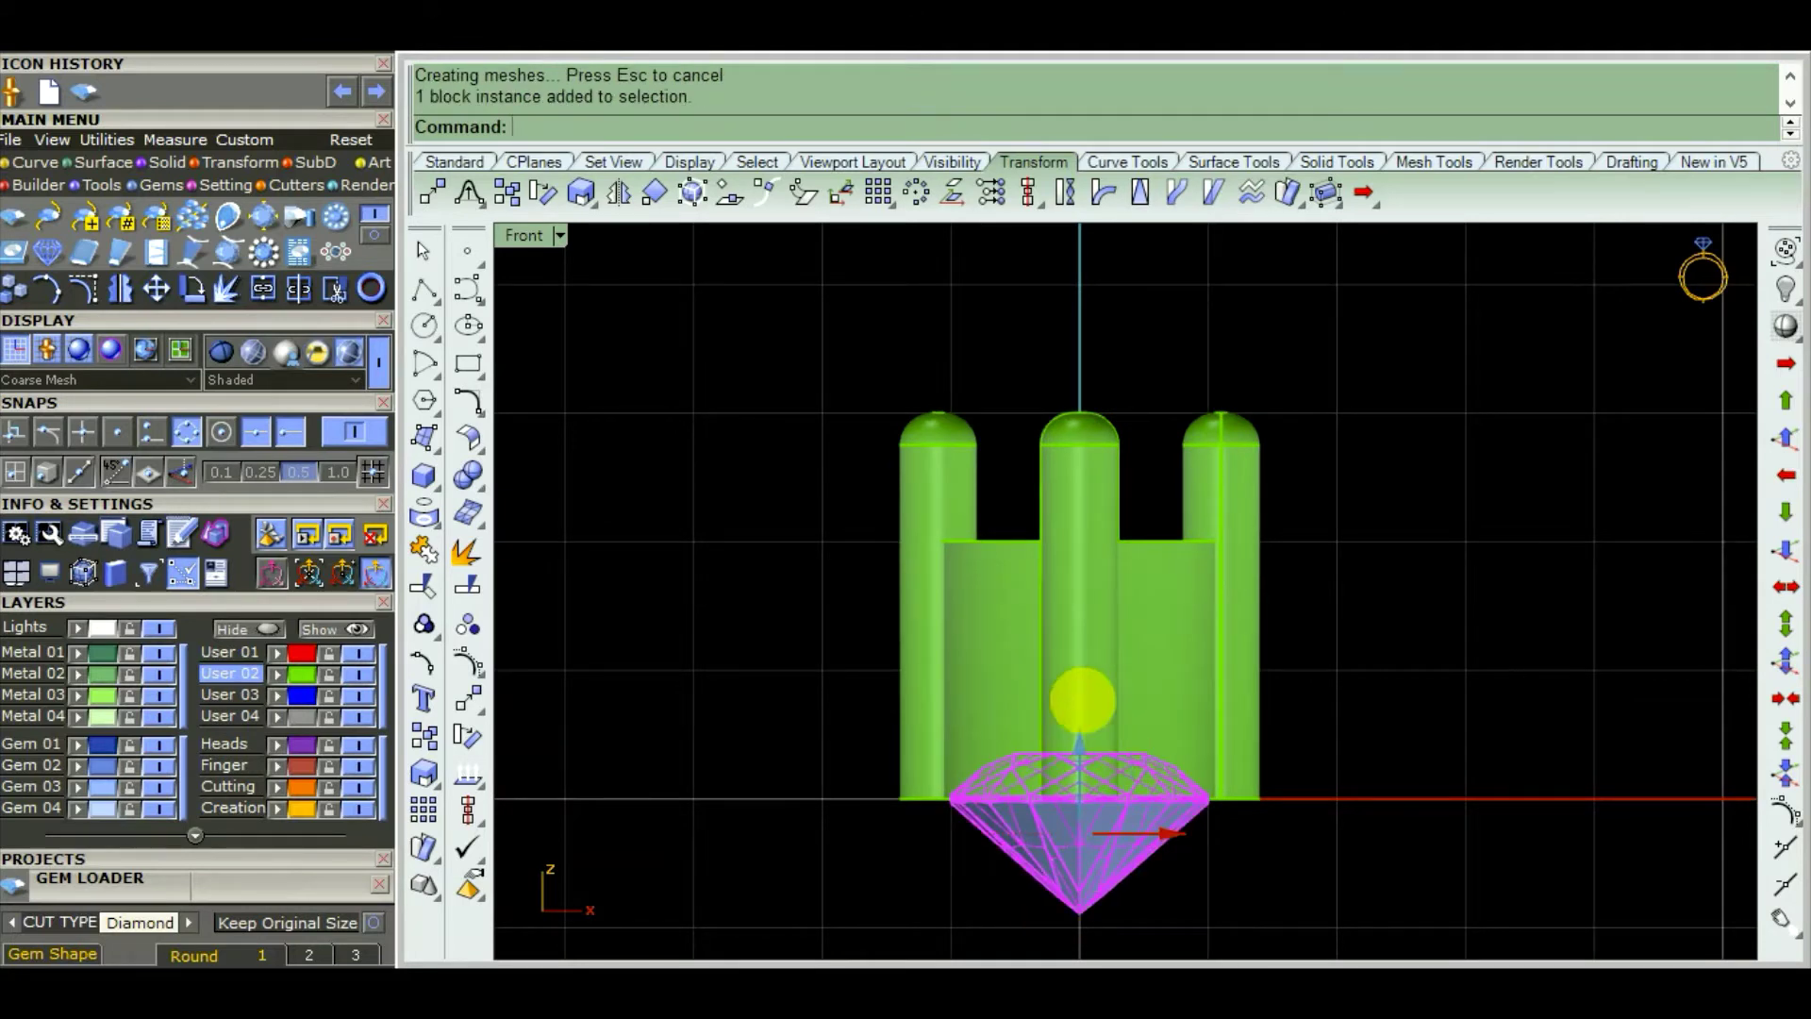
left_click_drag(1078, 742, 1094, 441)
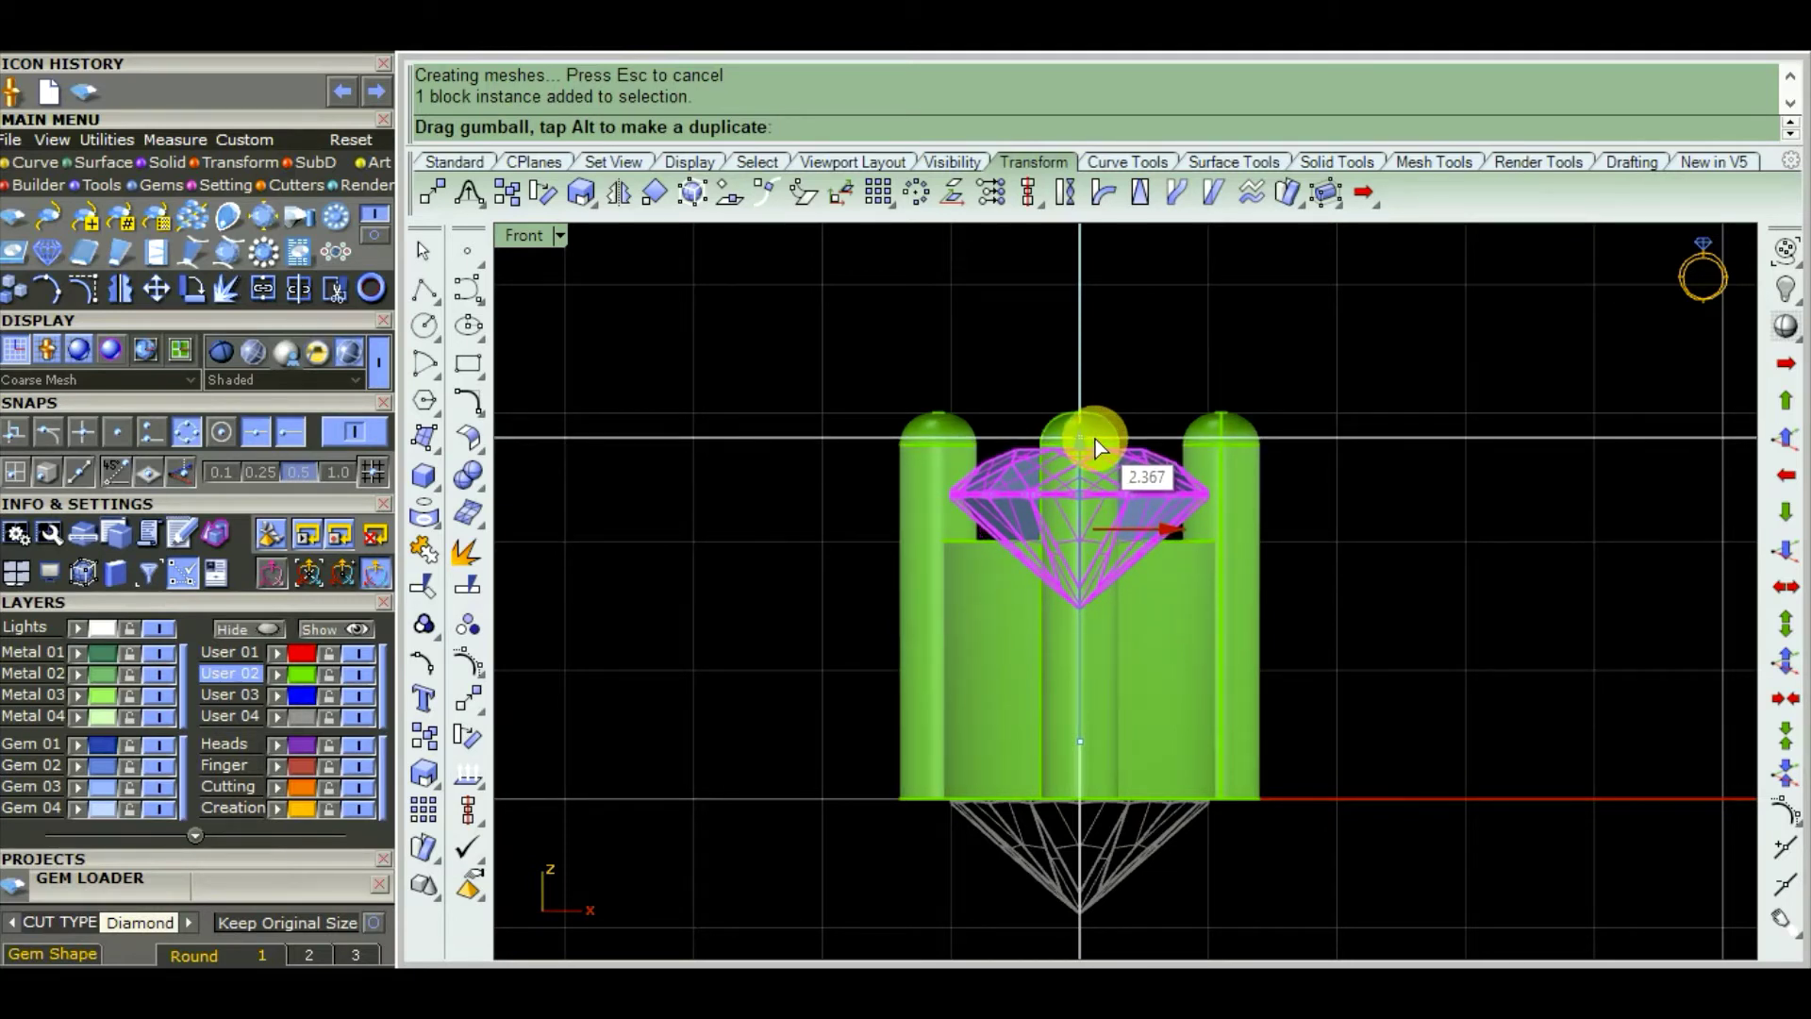
left_click_drag(1094, 442, 1094, 439)
key("ctrl+F4")
mouse_move(1528, 671)
right_mouse_down()
mouse_move(1333, 755)
mouse_move(1344, 781)
mouse_move(1095, 745)
mouse_move(1205, 751)
mouse_move(1038, 768)
mouse_move(1174, 469)
mouse_move(1367, 732)
mouse_move(1064, 579)
right_mouse_up()
scroll(1064, 579, "up", 3)
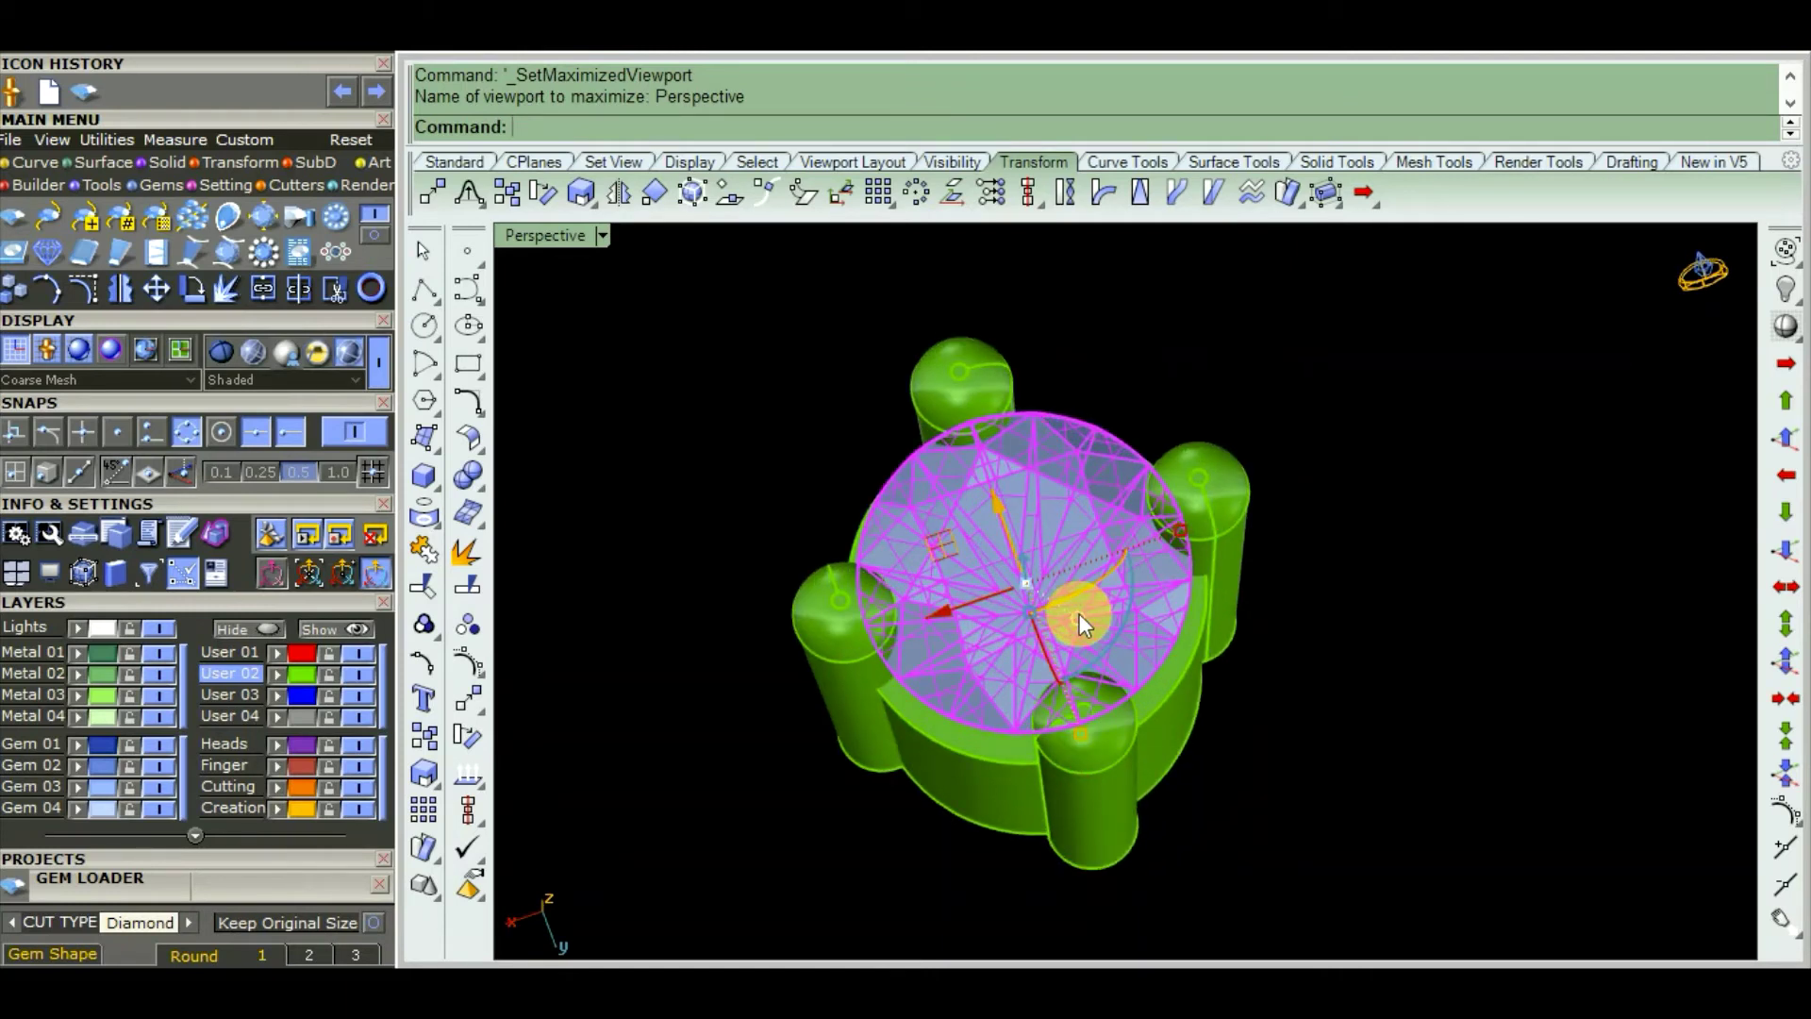
scroll(1079, 613, "up", 1)
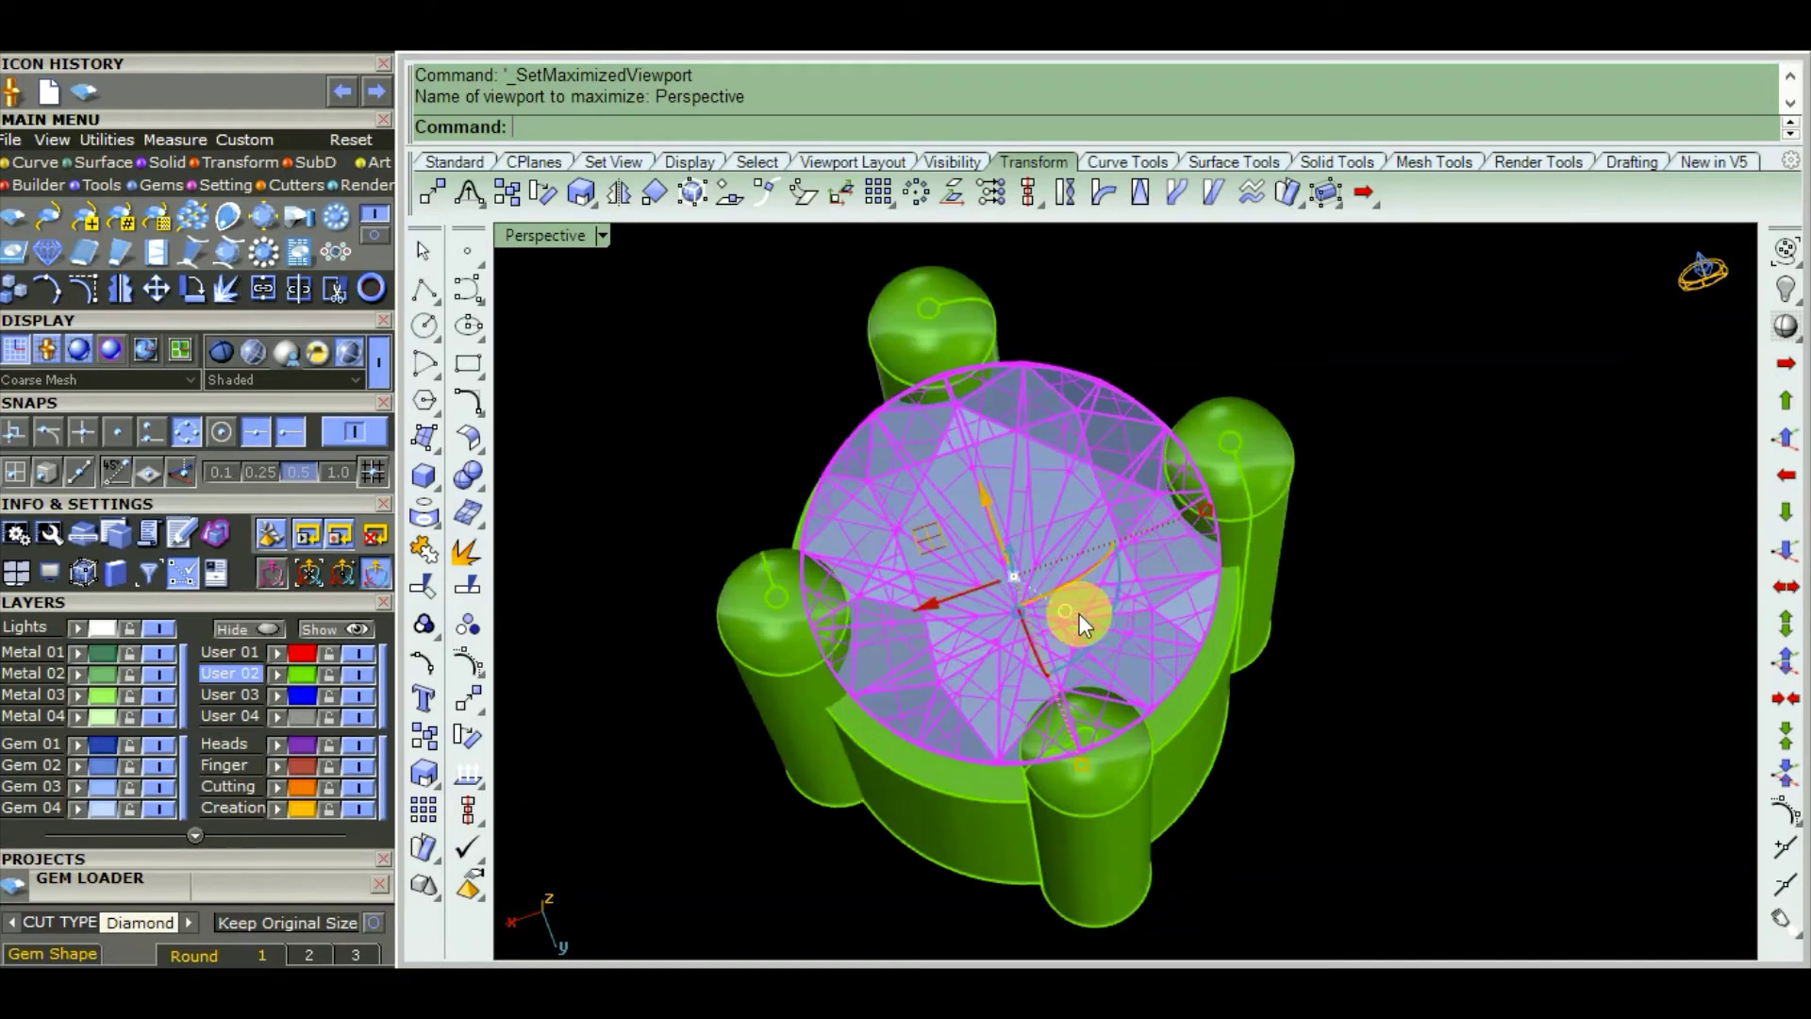
scroll(1130, 540, "down", 2)
scroll(1066, 591, "down", 1)
scroll(1066, 592, "up", 2)
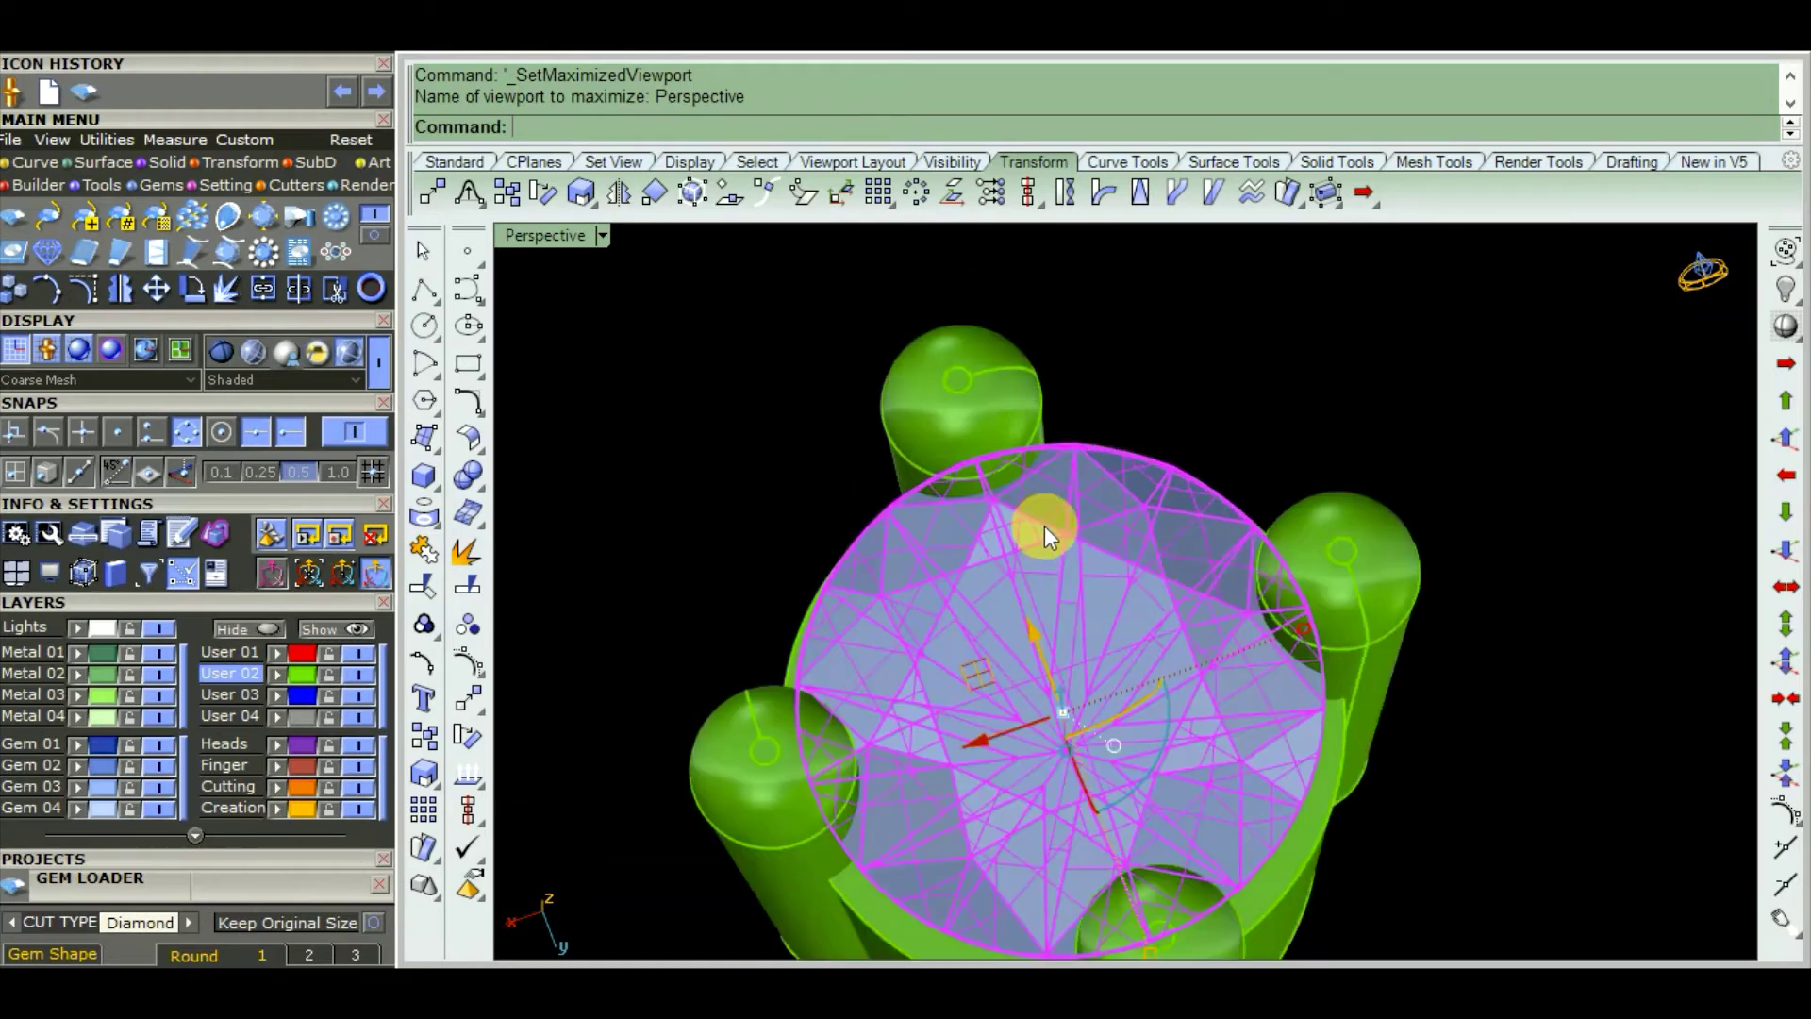
mouse_move(1044, 524)
right_mouse_down()
mouse_move(1017, 720)
mouse_move(1135, 551)
right_mouse_up()
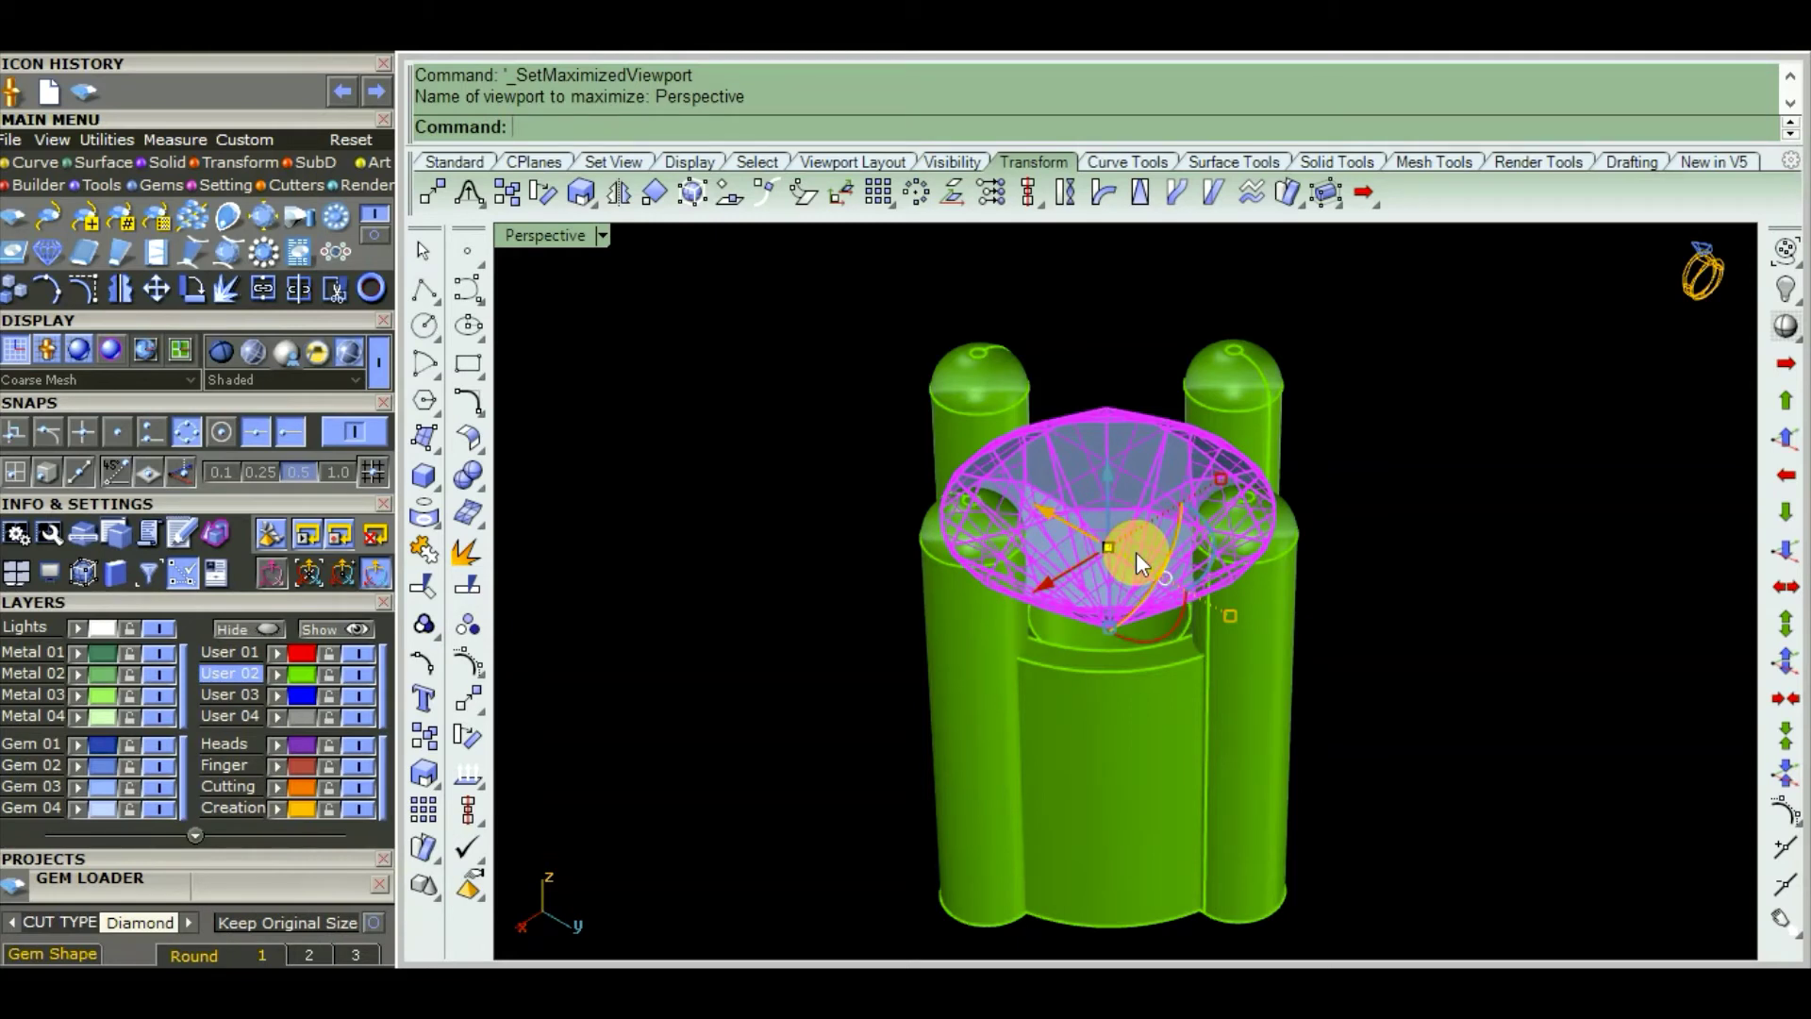
scroll(1109, 556, "down", 2)
right_click_drag(1110, 556, 1300, 653)
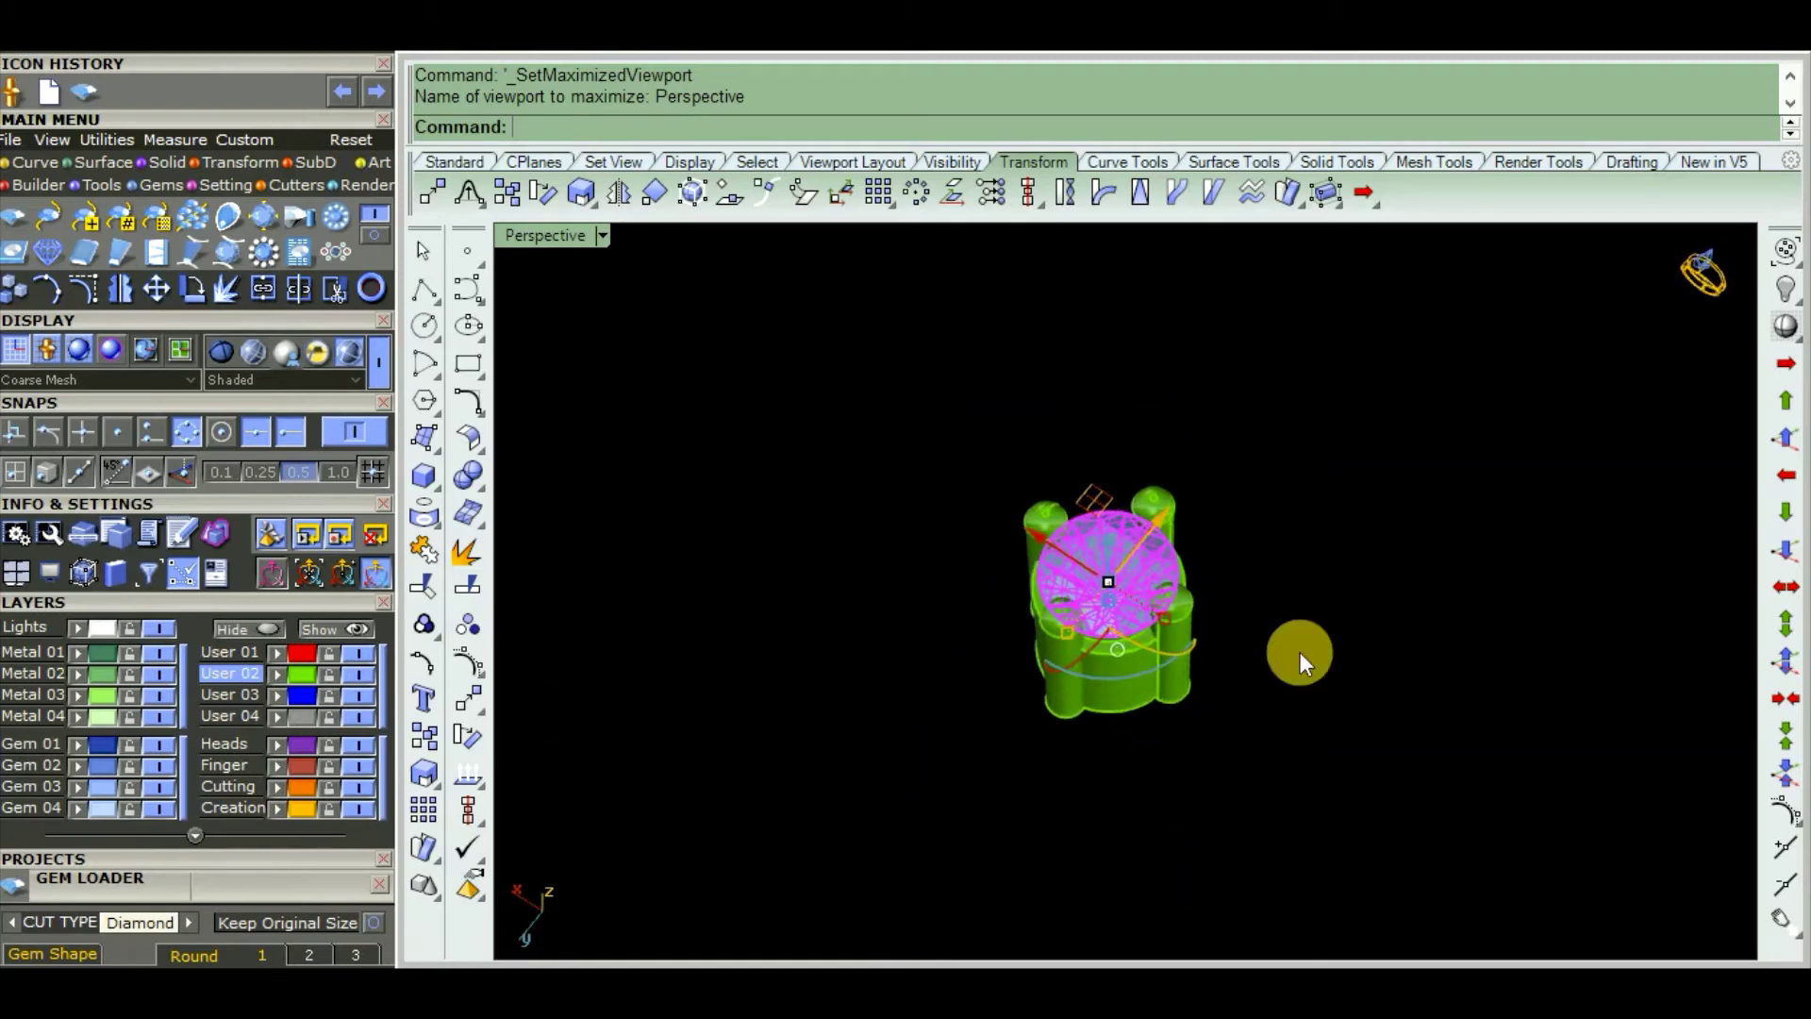
scroll(1116, 576, "up", 3)
scroll(1204, 662, "down", 2)
left_click(1383, 626)
scroll(969, 545, "up", 5)
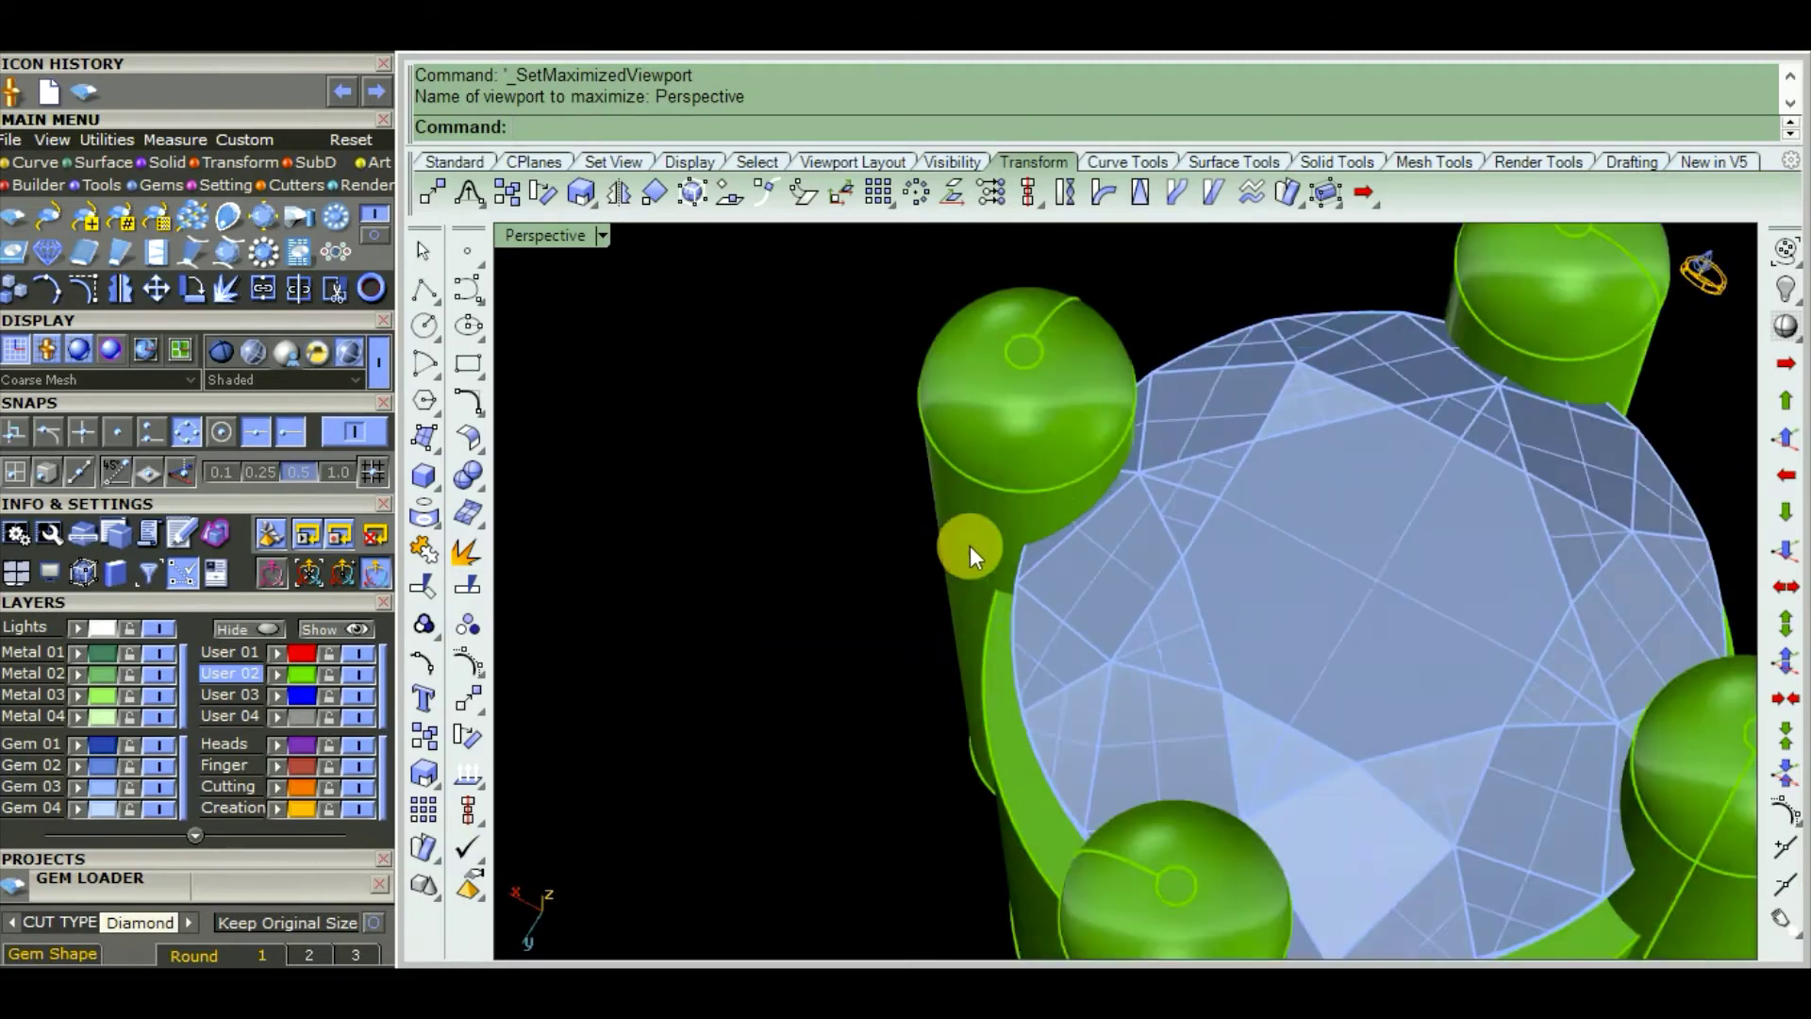
scroll(969, 545, "down", 5)
mouse_move(962, 717)
right_mouse_down()
mouse_move(1075, 444)
mouse_move(820, 619)
mouse_move(1109, 531)
mouse_move(1082, 517)
mouse_move(1277, 542)
mouse_move(1156, 603)
right_mouse_up()
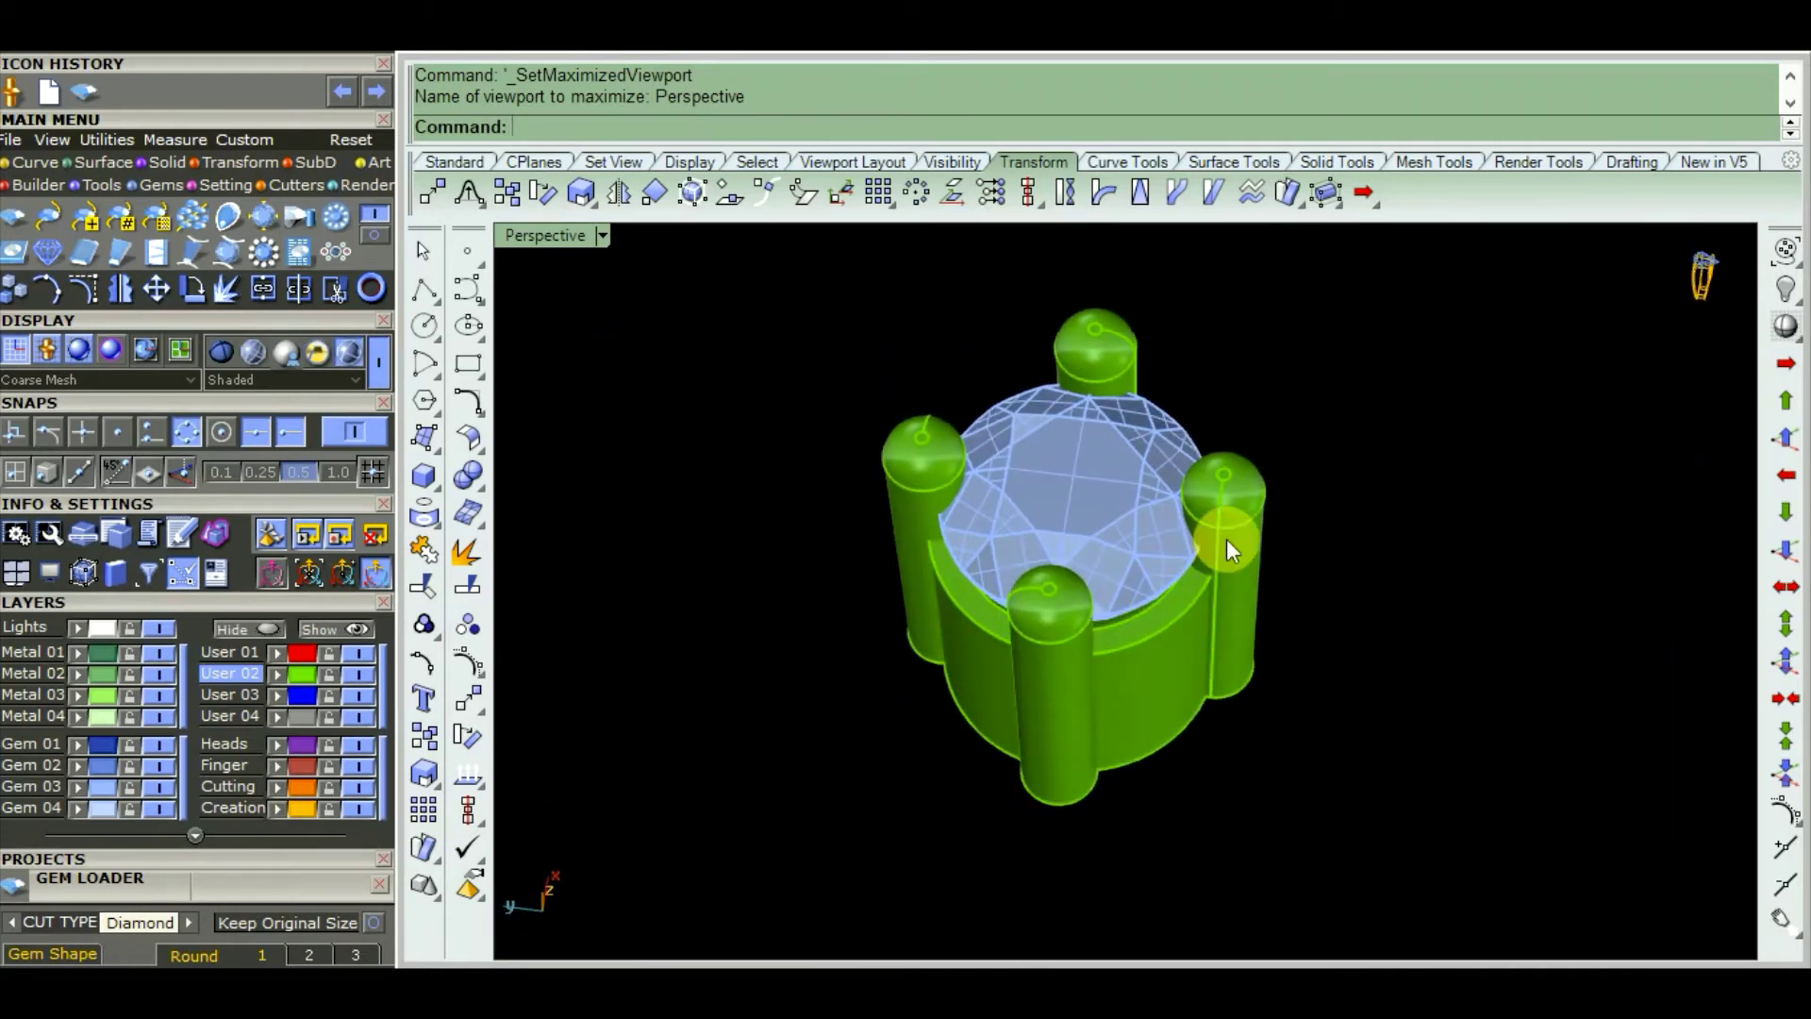
scroll(1226, 539, "up", 3)
scroll(1162, 494, "down", 5)
scroll(1123, 613, "up", 2)
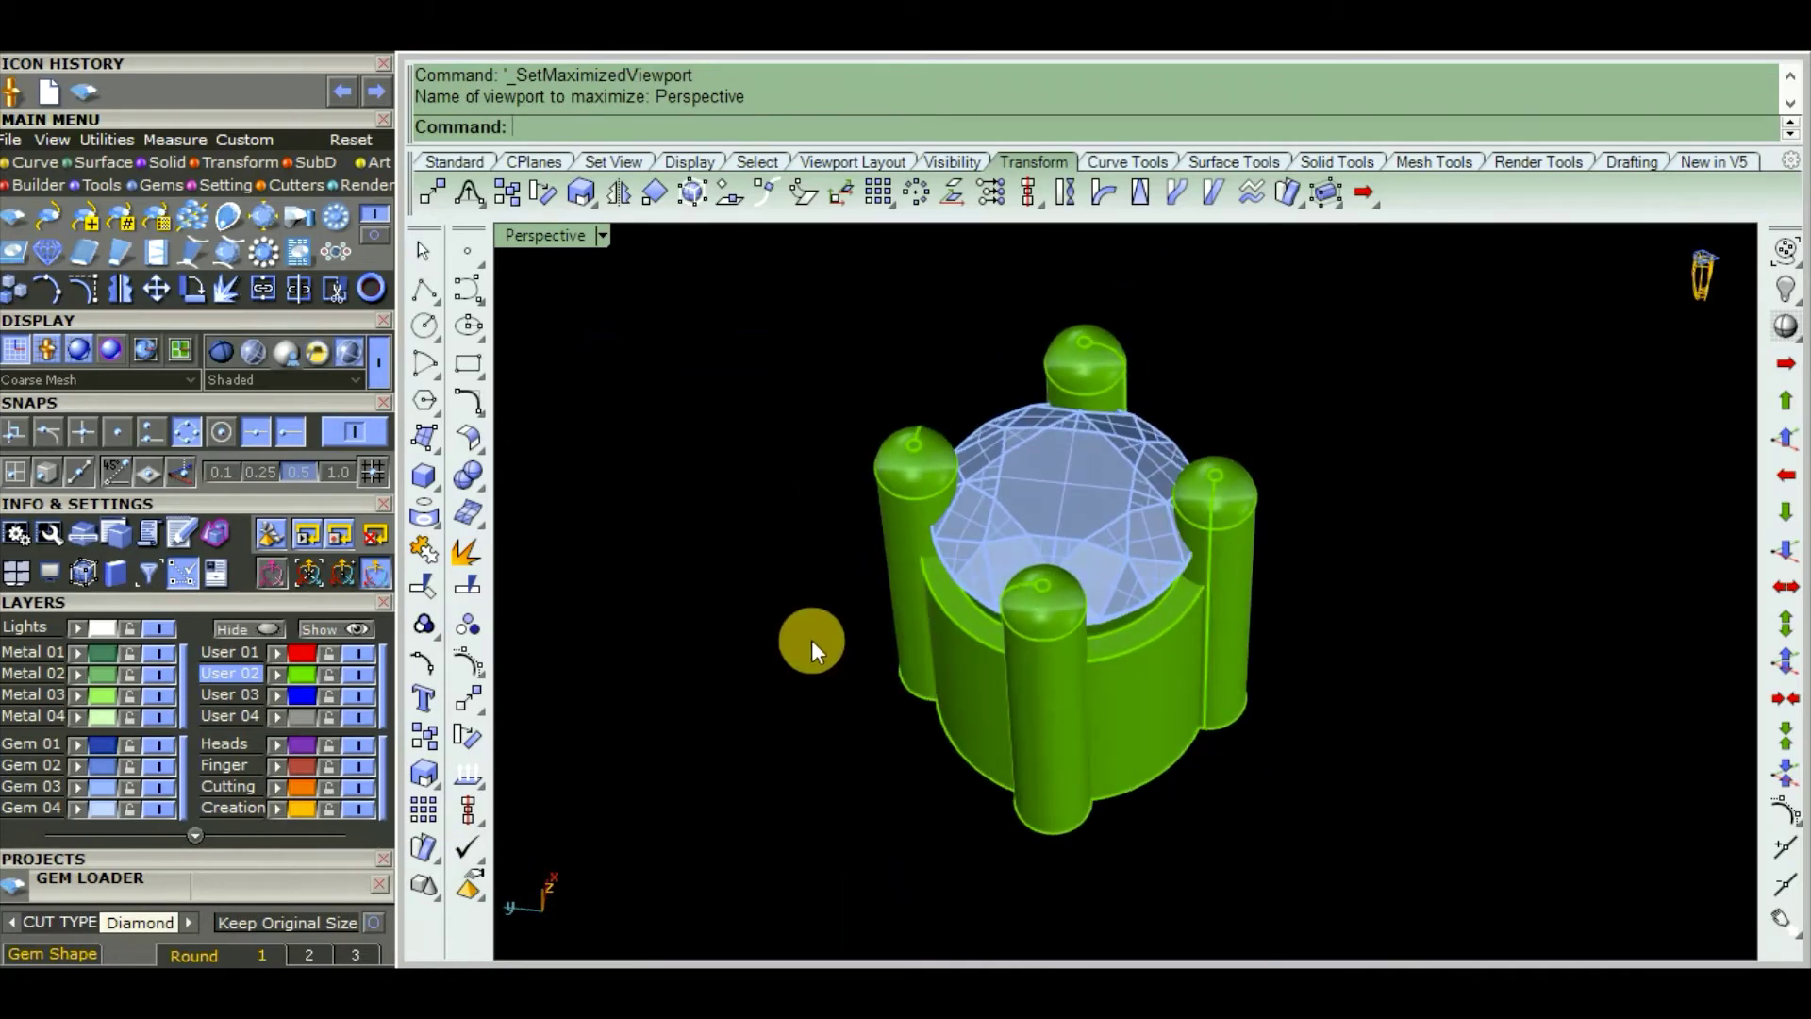
mouse_move(1045, 517)
right_mouse_down()
mouse_move(998, 587)
mouse_move(1325, 452)
mouse_move(1226, 415)
right_mouse_up()
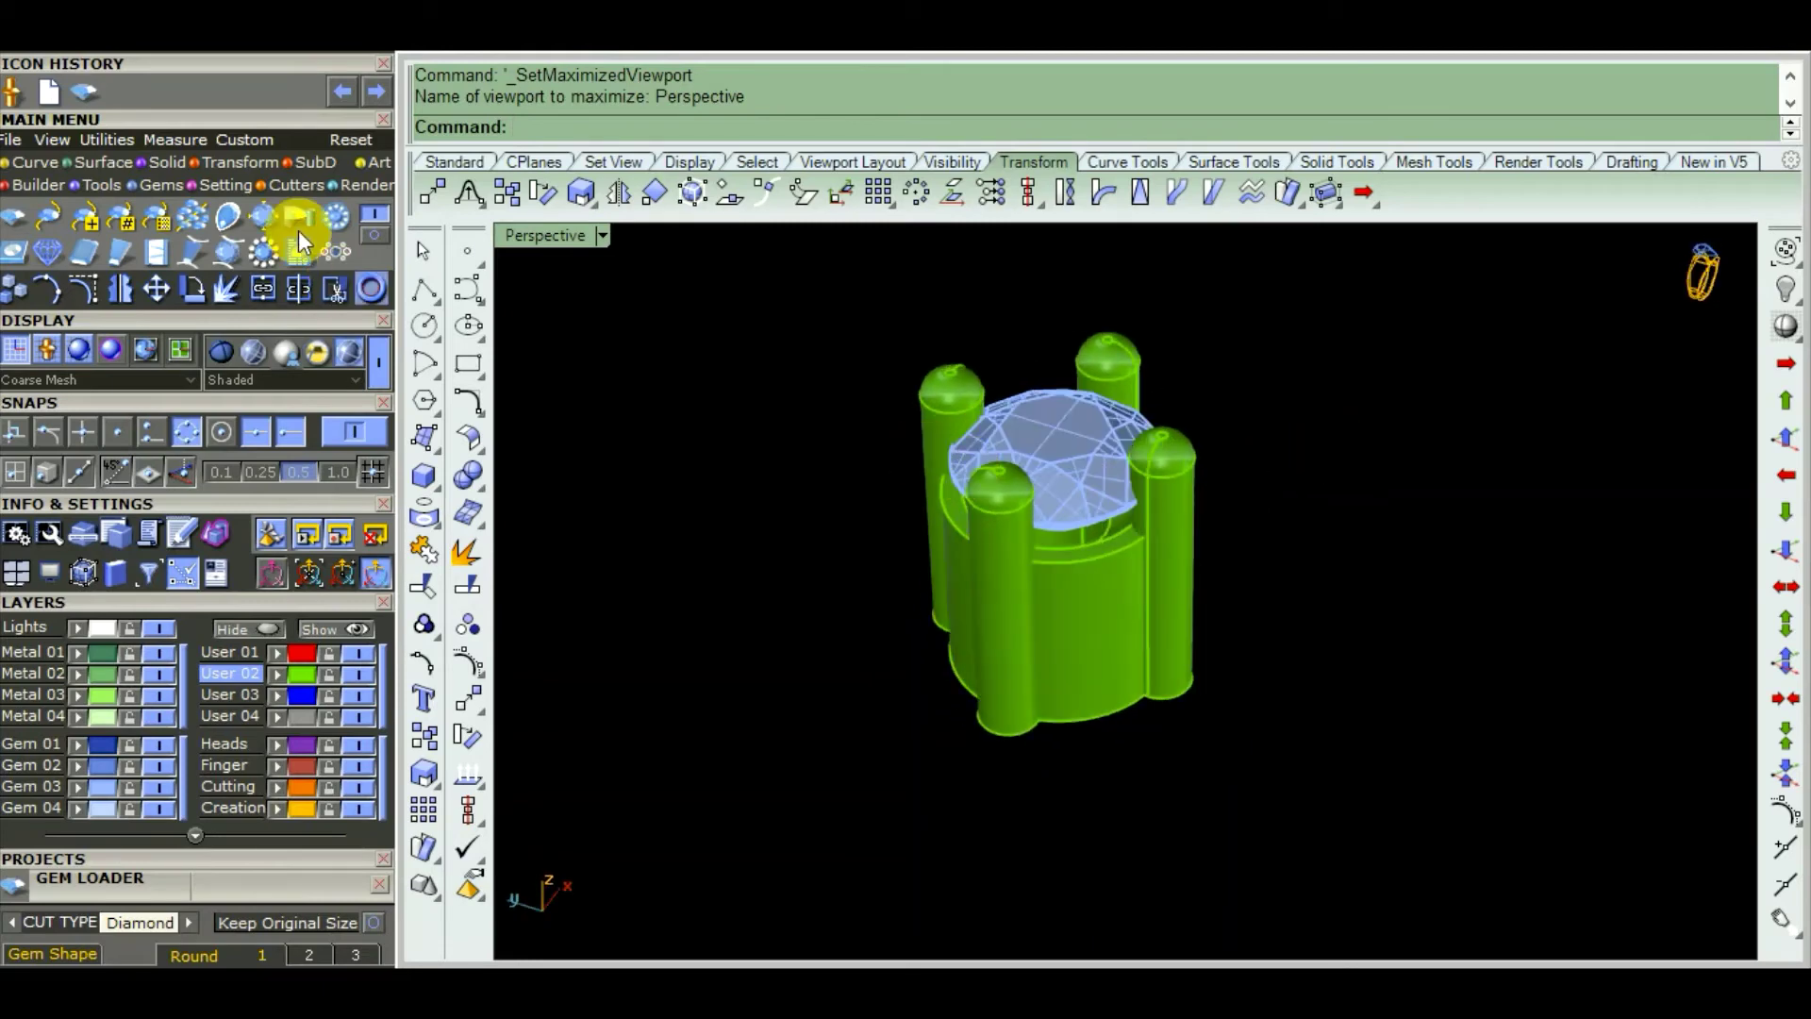
Start the Gem Cutter tool and orbit the view around the ring head
left_click(297, 183)
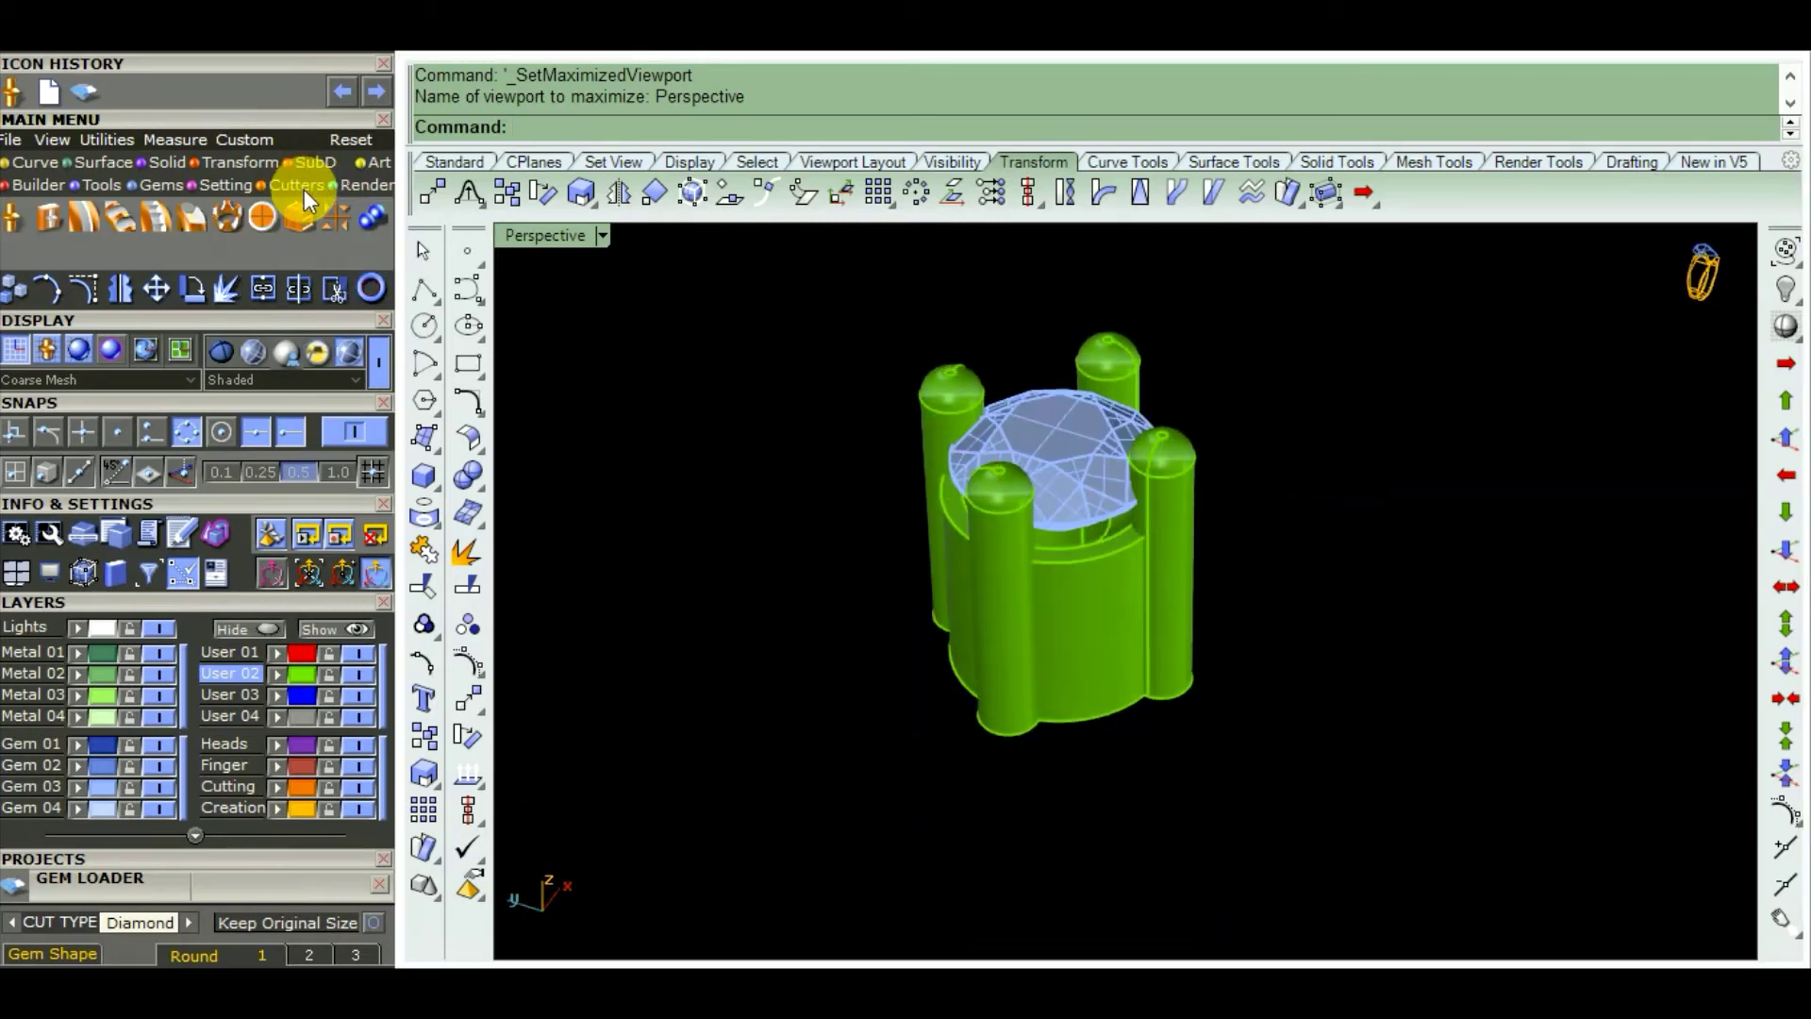
left_click(13, 216)
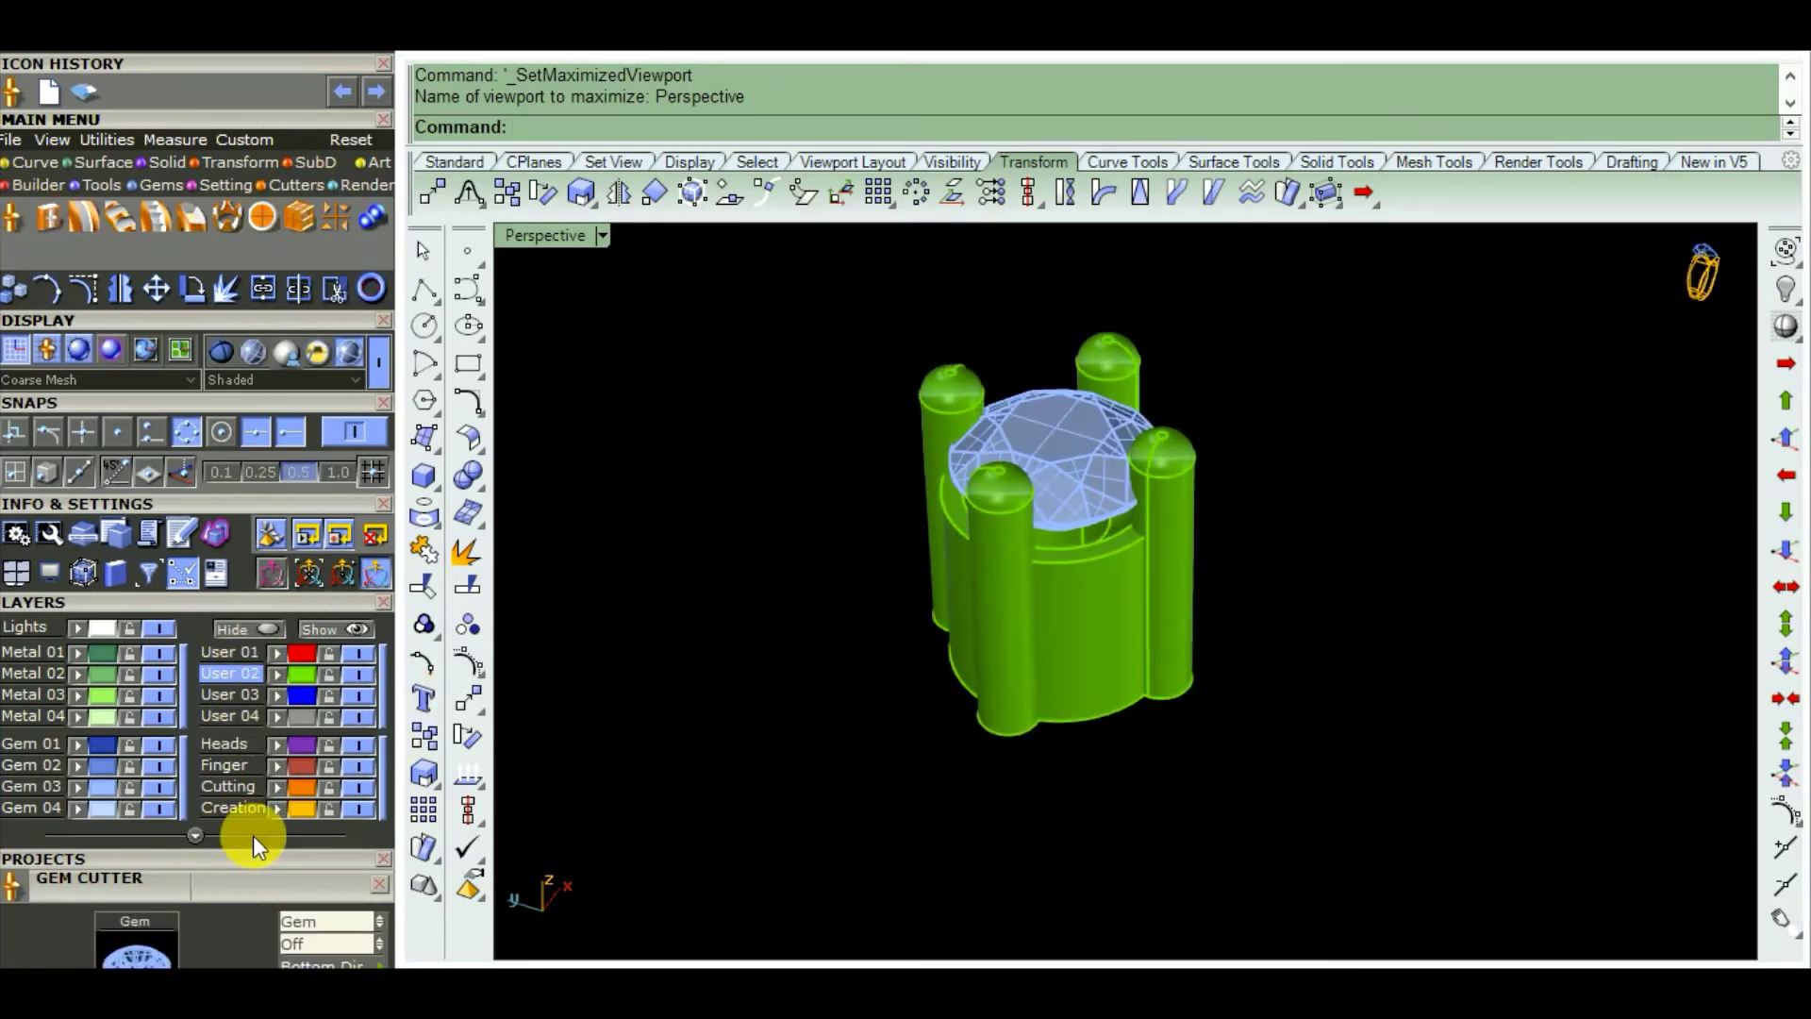
scroll(253, 834, "down", 3)
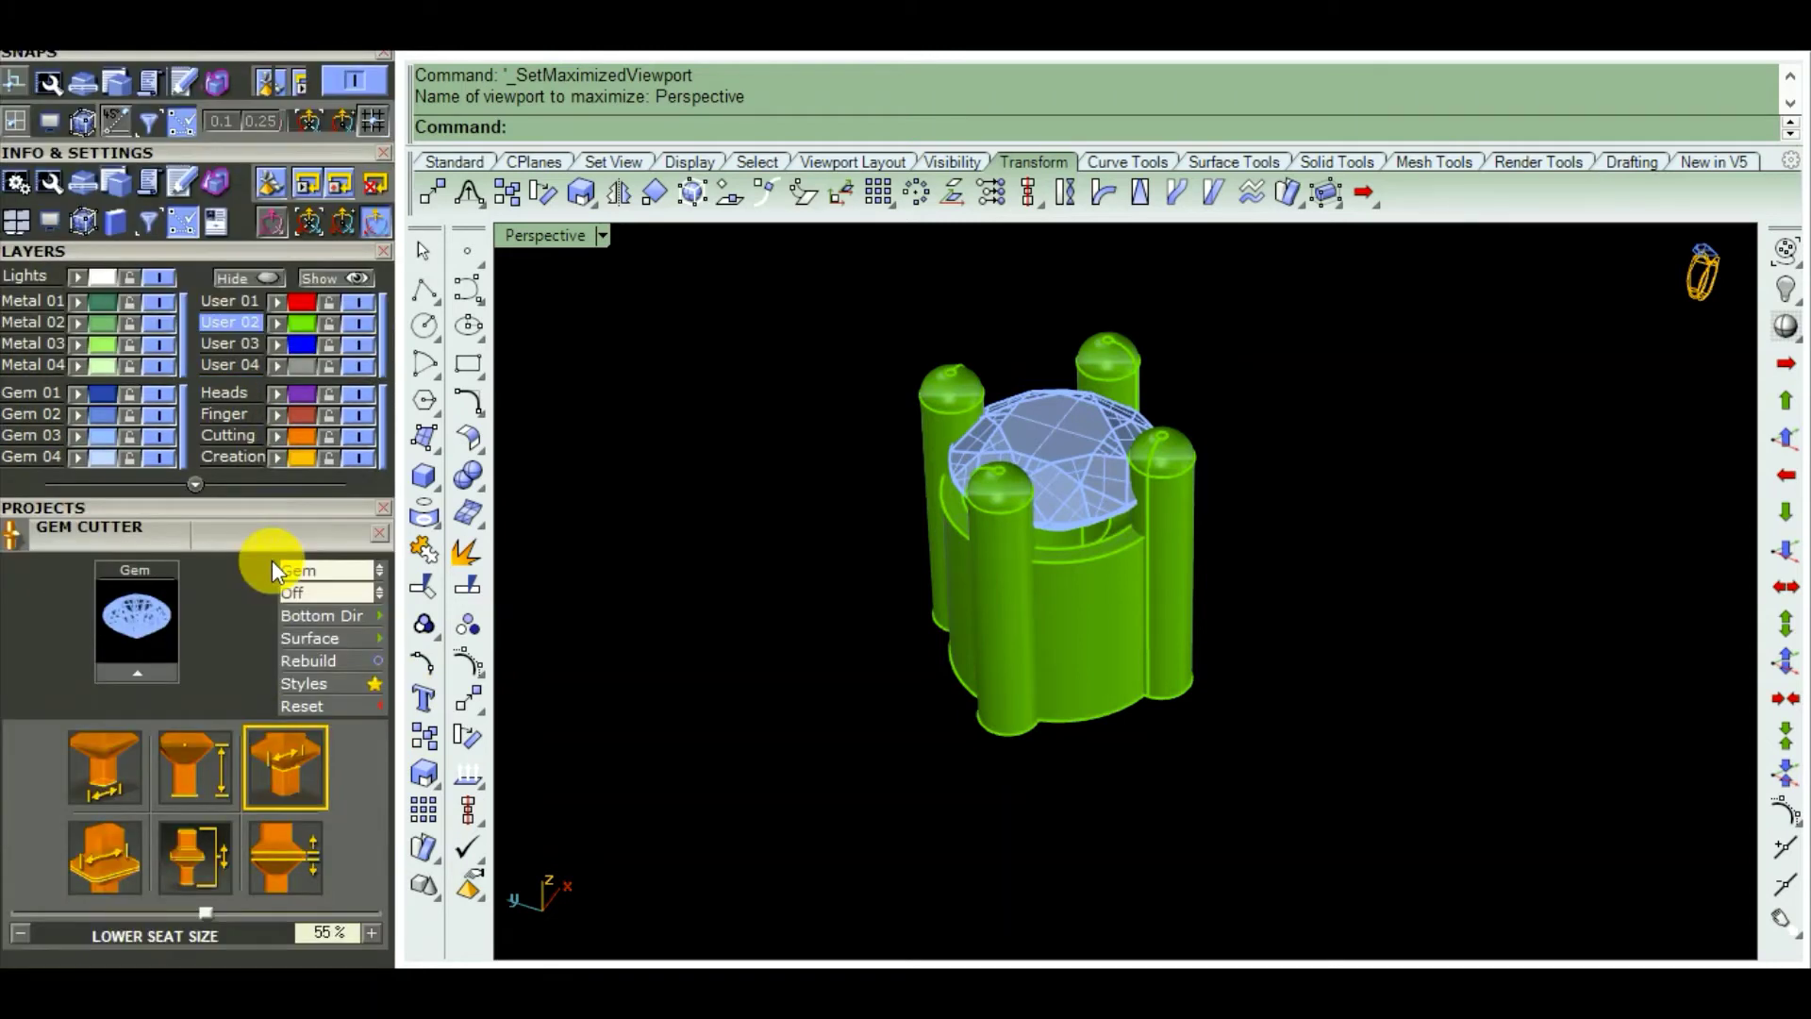
right_click_drag(1096, 682, 1077, 716)
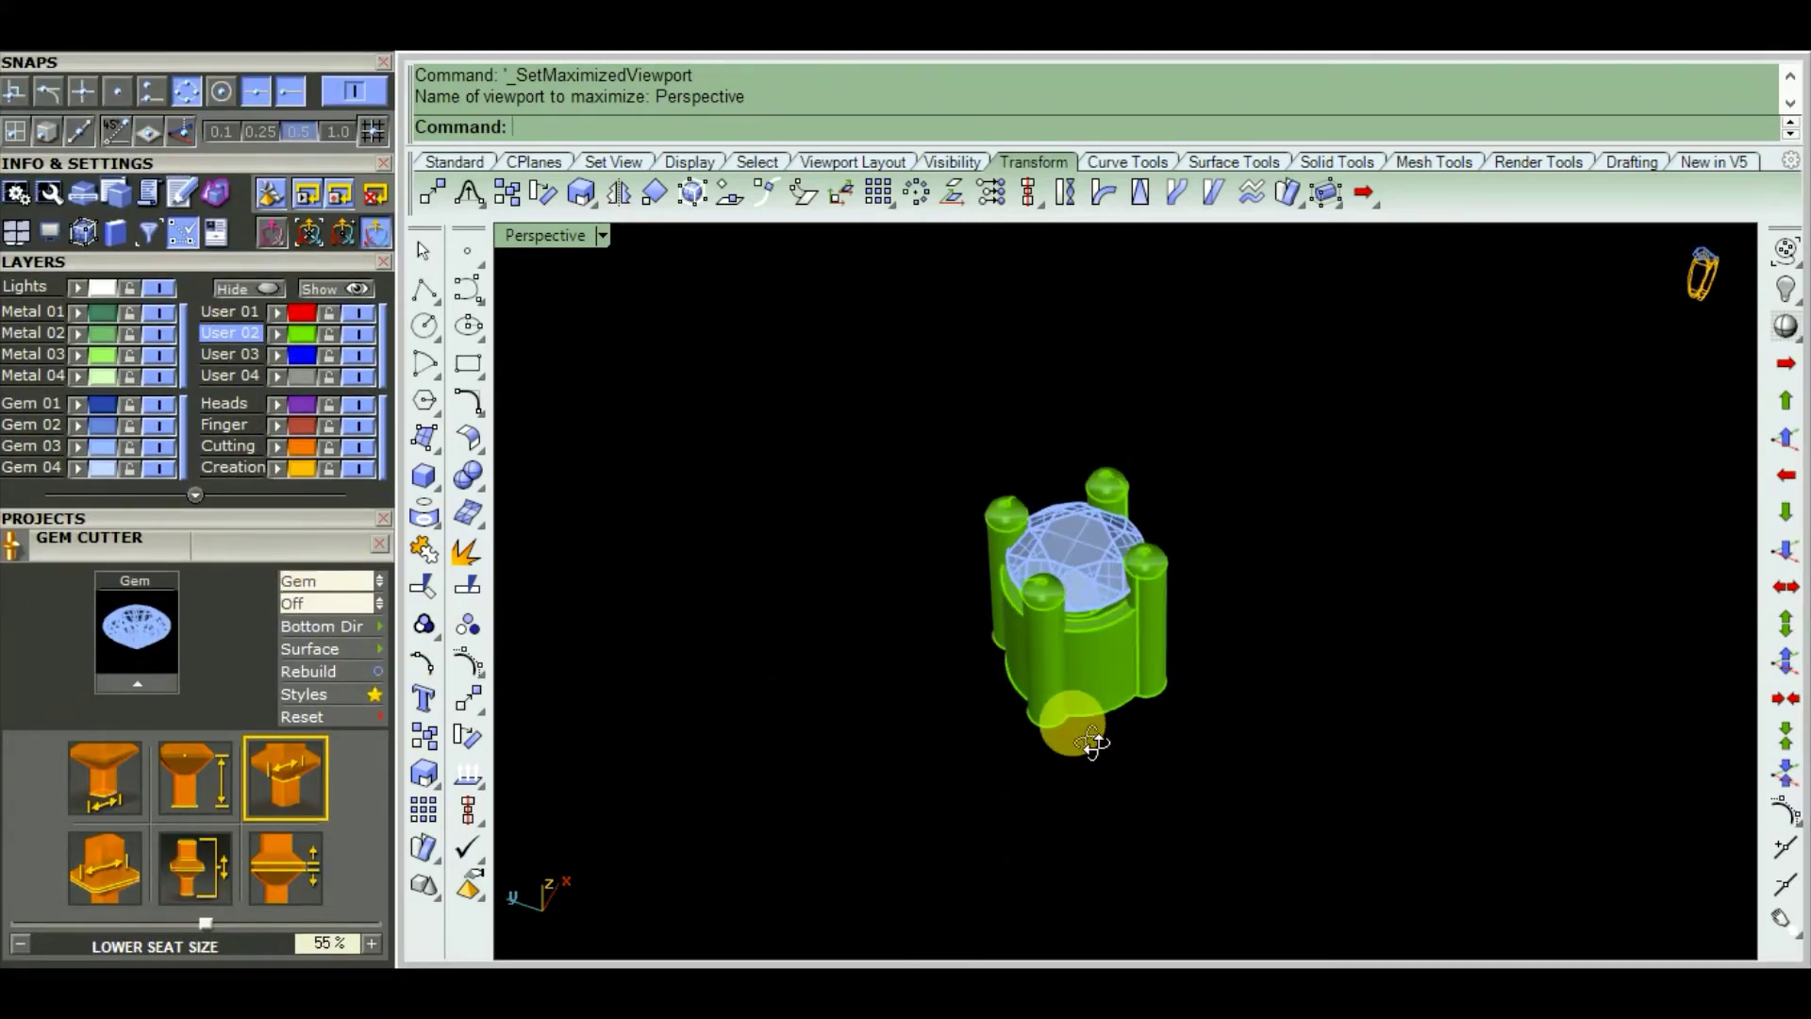
right_click_drag(999, 494, 1006, 467)
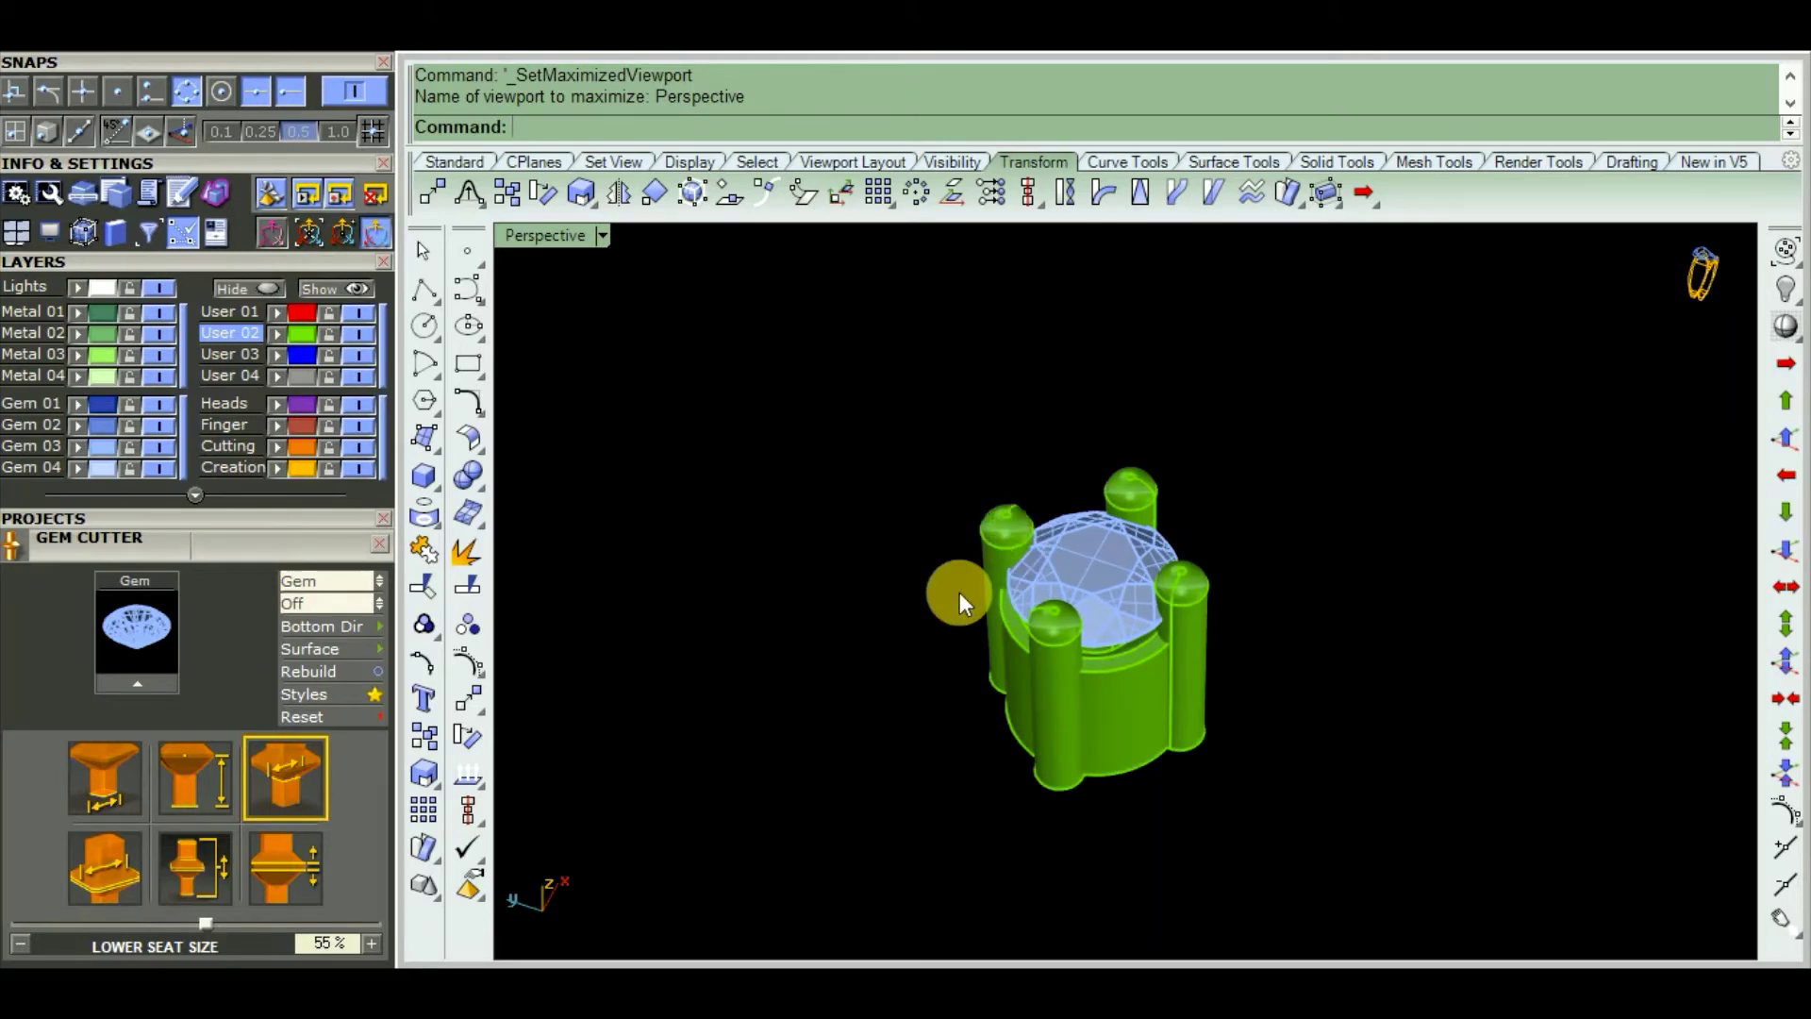
scroll(959, 592, "up", 3)
scroll(1160, 667, "down", 3)
mouse_move(1160, 667)
right_mouse_down()
mouse_move(1192, 938)
mouse_move(1023, 614)
mouse_move(1231, 622)
mouse_move(1083, 728)
mouse_move(1403, 687)
mouse_move(1099, 518)
mouse_move(1254, 585)
right_mouse_up()
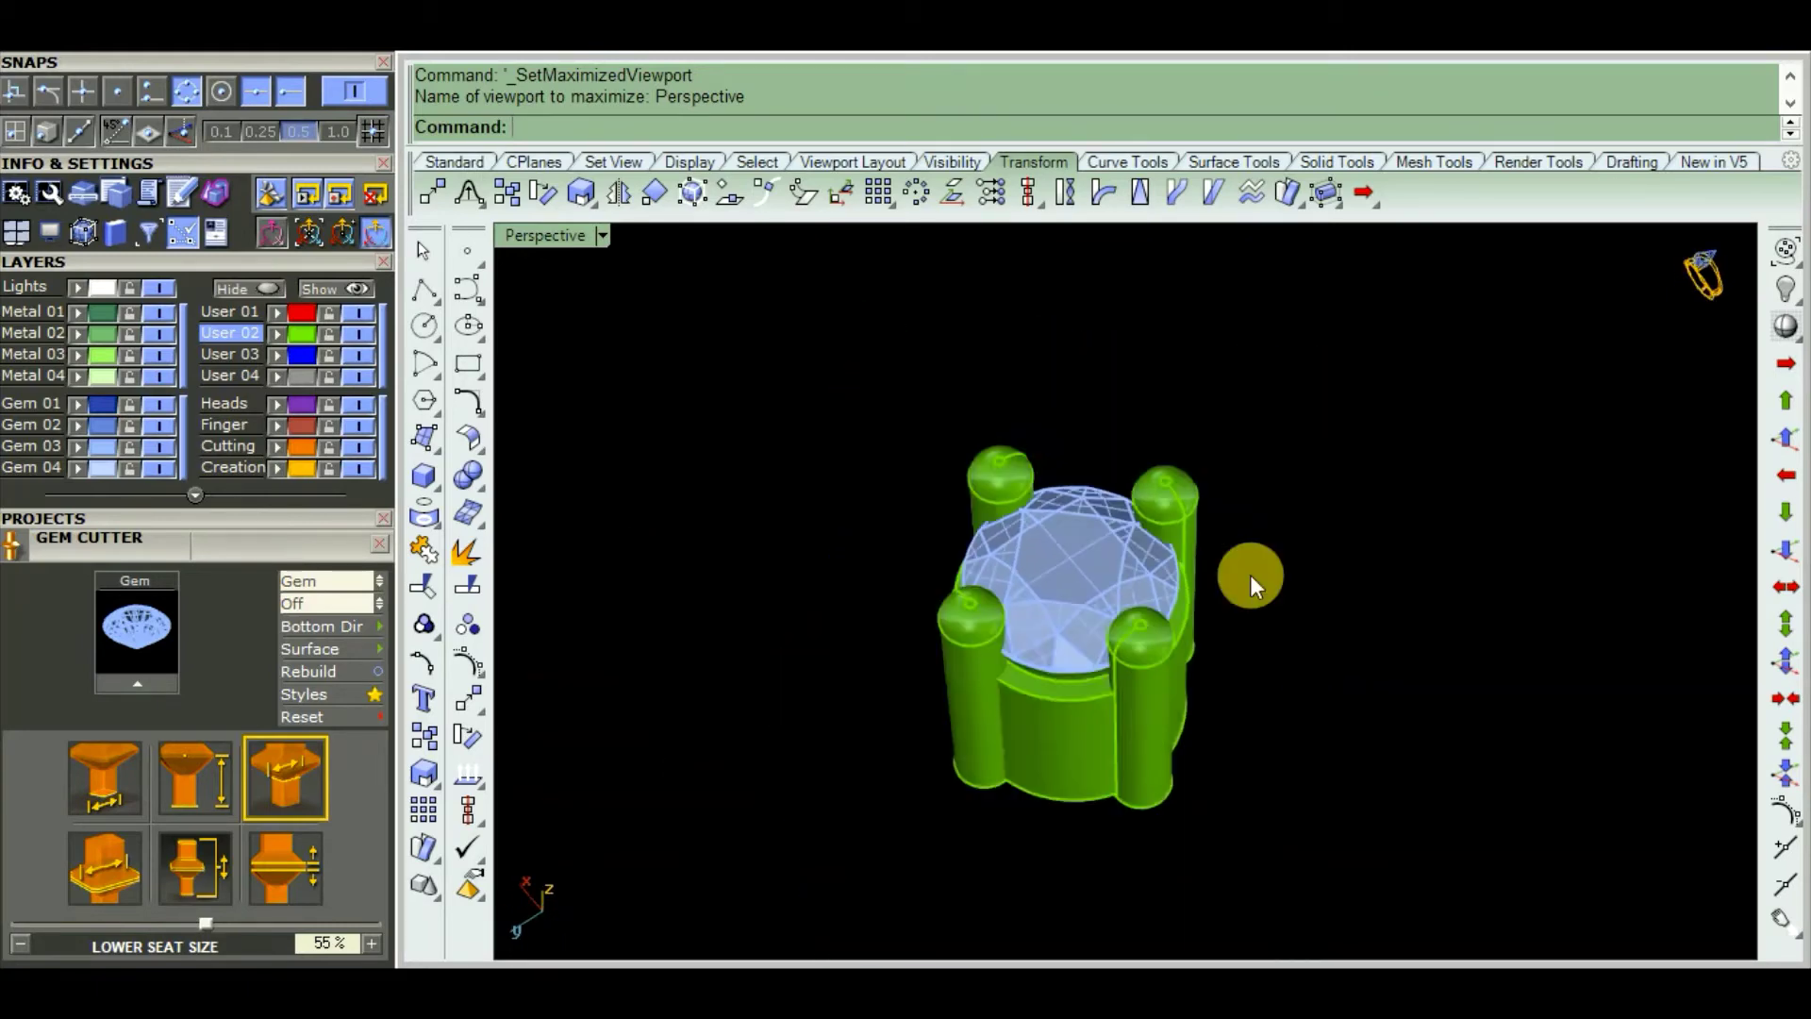
Pick the diamond as the cutter's gem to generate the cutter preview
left_click(1031, 580)
scroll(1031, 661, "up", 3)
scroll(985, 641, "up", 2)
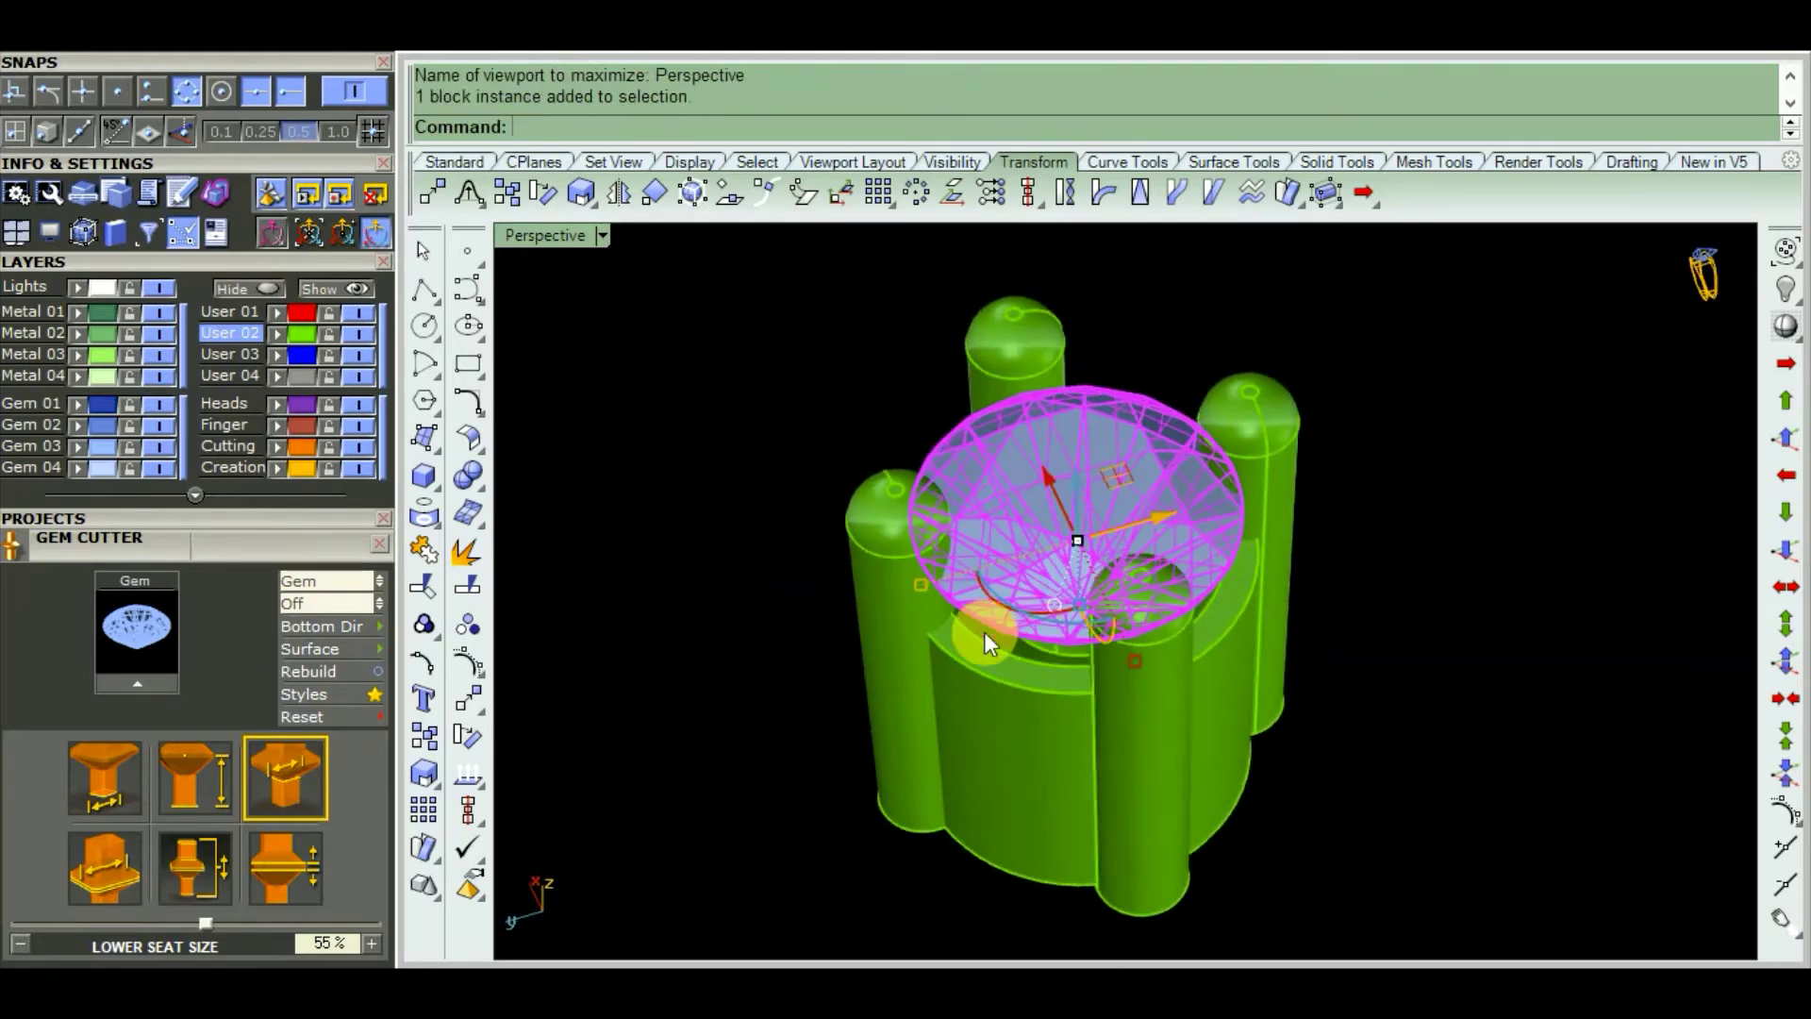
left_click(134, 682)
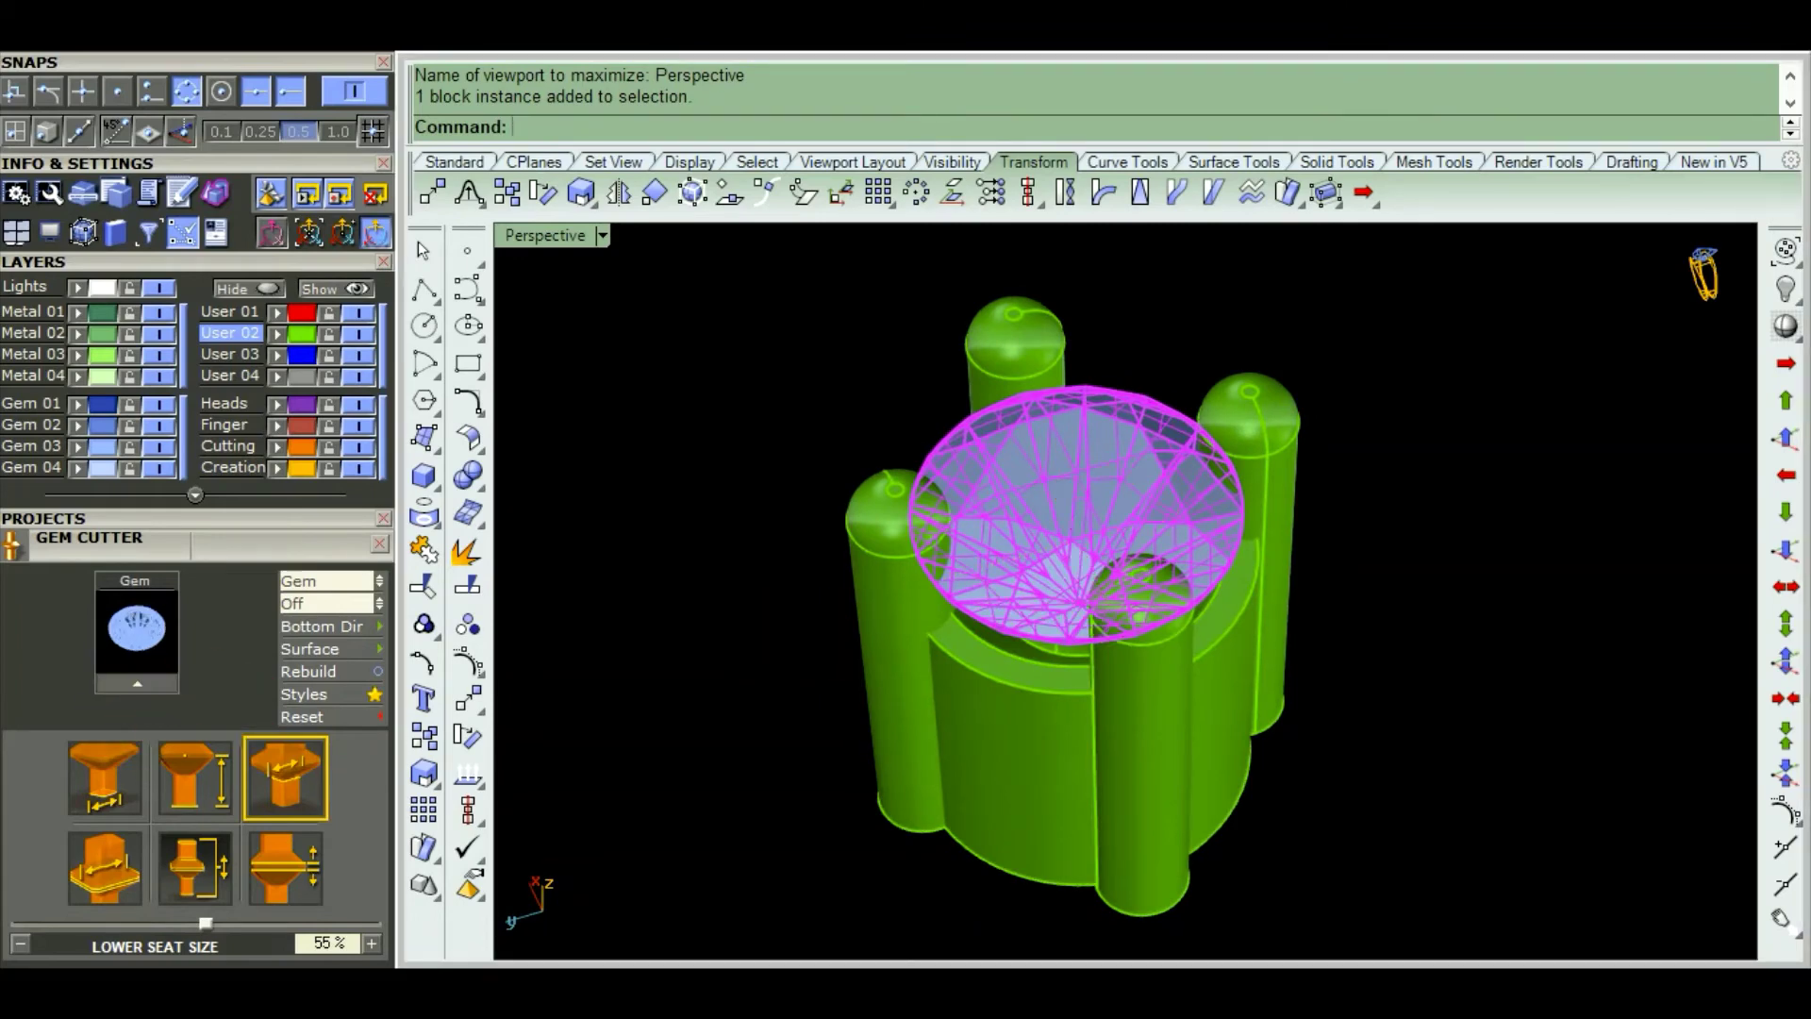
mouse_move(1160, 638)
right_mouse_down()
mouse_move(1315, 688)
mouse_move(1358, 513)
mouse_move(990, 444)
mouse_move(960, 488)
mouse_move(974, 468)
mouse_move(1257, 457)
mouse_move(1443, 542)
mouse_move(1364, 660)
mouse_move(1302, 537)
mouse_move(1306, 610)
mouse_move(469, 627)
right_mouse_up()
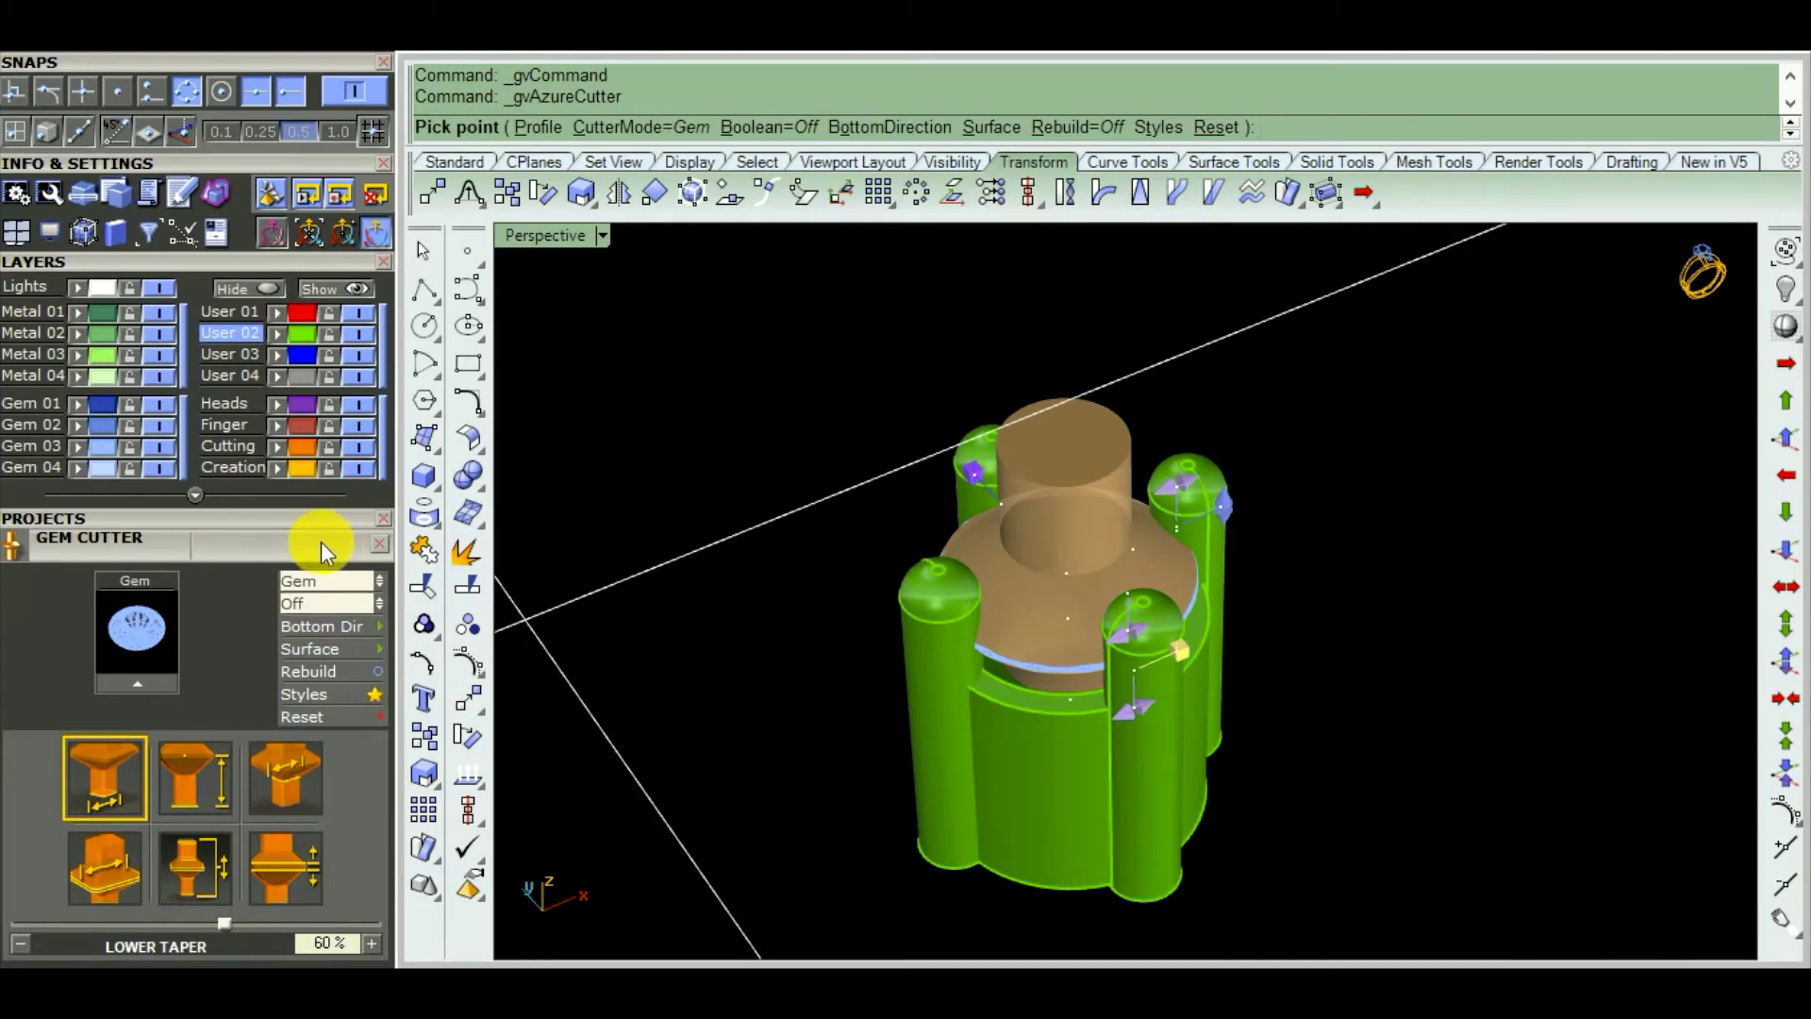
Set the gem cutter's Lower Taper to 60% and accept the cutter
left_click(293, 765)
left_click(106, 775)
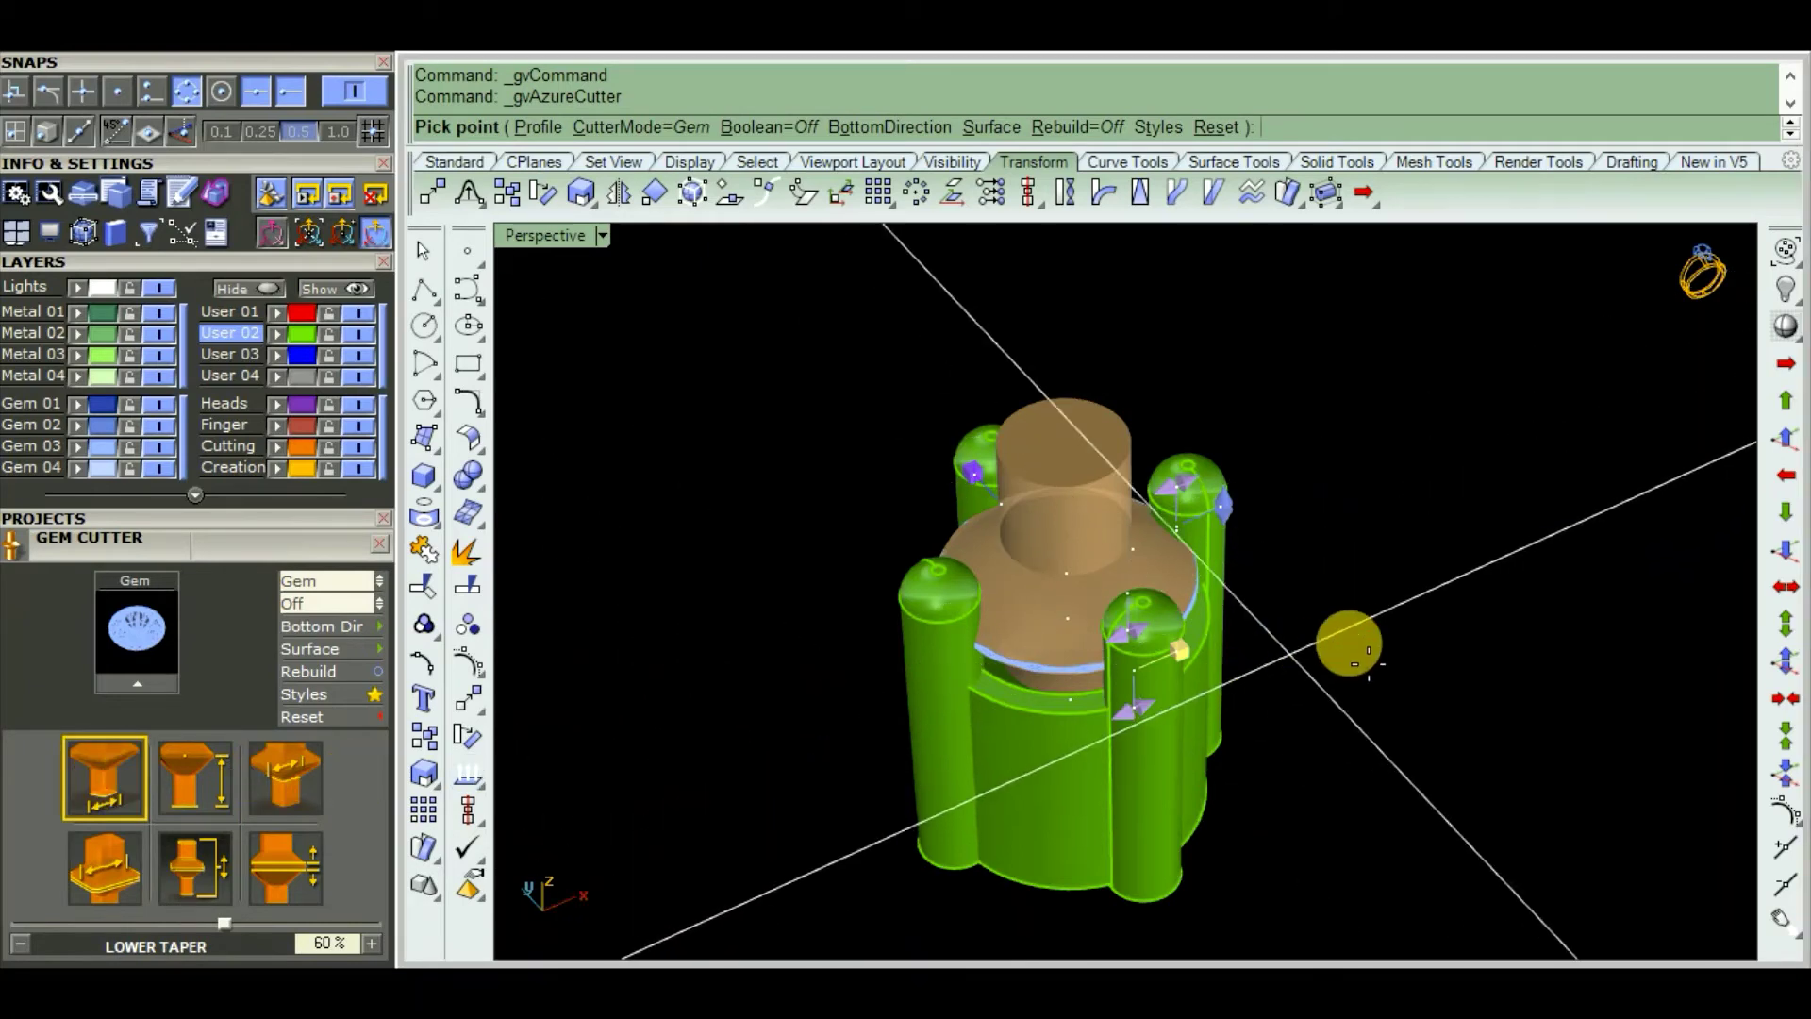
right_click(1365, 637)
Orbit to a top-down view and select the four prongs
mouse_move(1365, 638)
right_mouse_down()
mouse_move(1034, 483)
mouse_move(1188, 444)
mouse_move(1083, 432)
right_mouse_up()
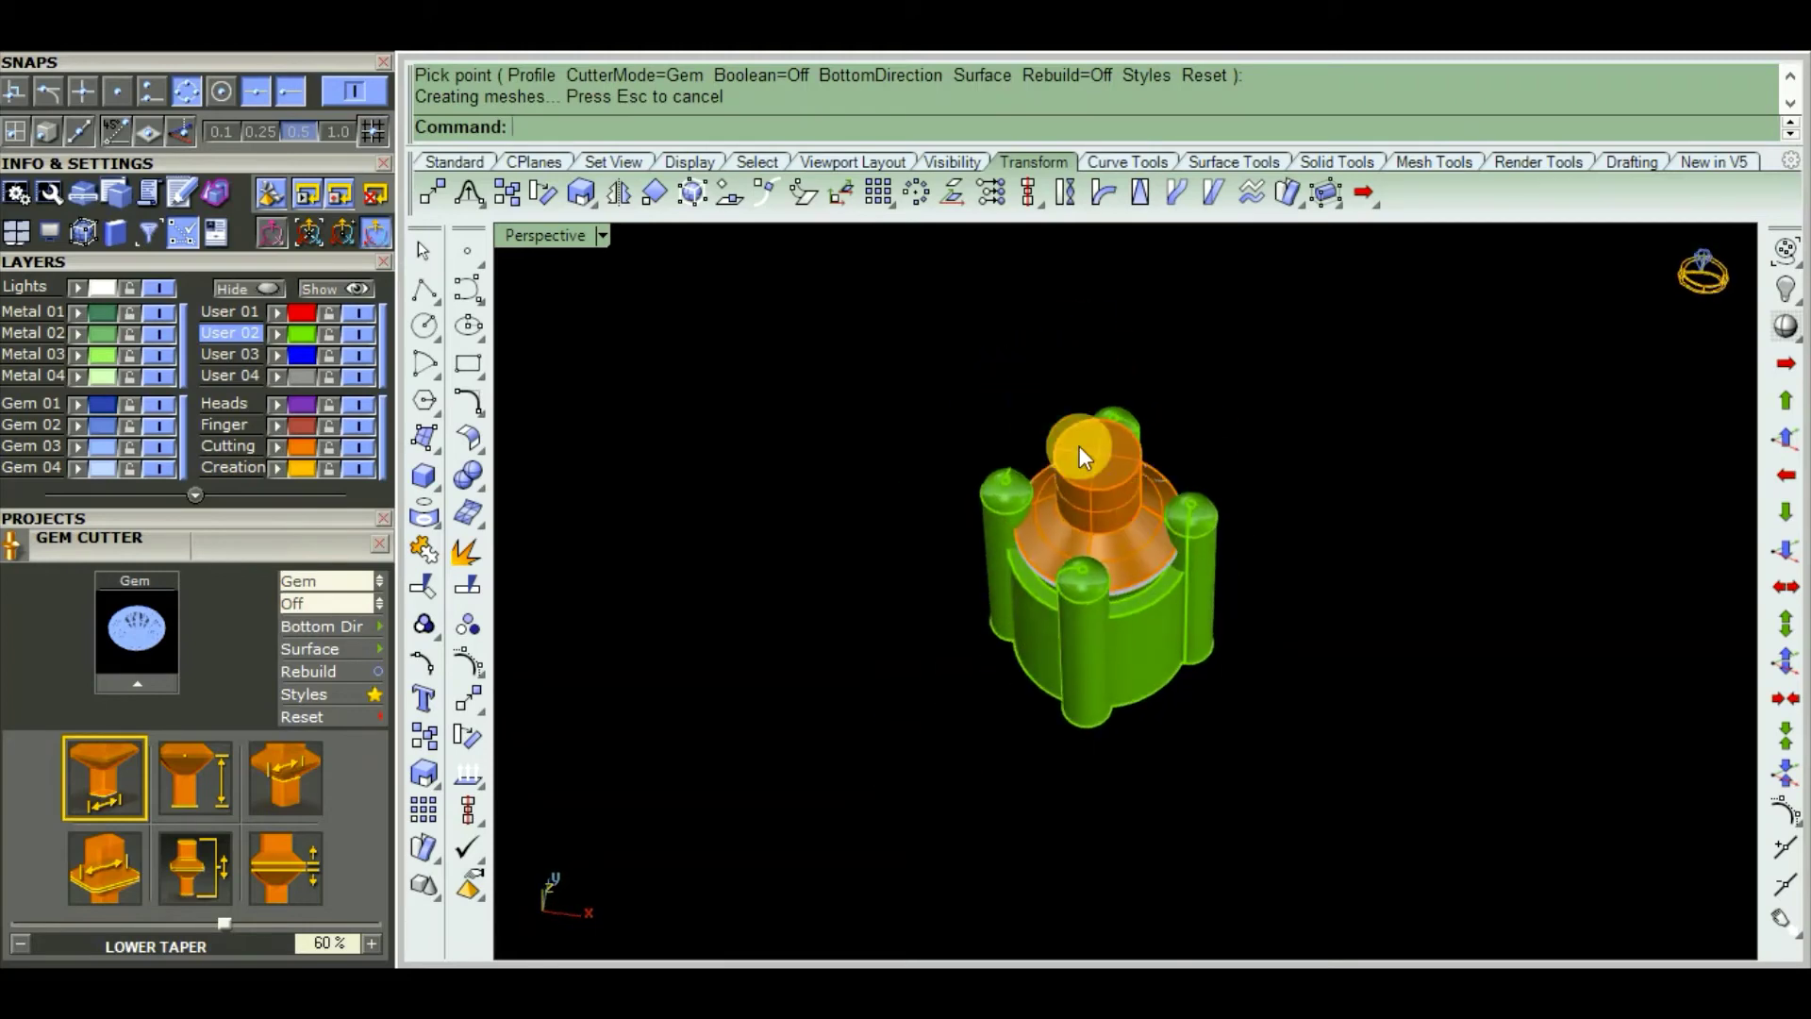
scroll(1131, 497, "up", 2)
left_click(937, 488)
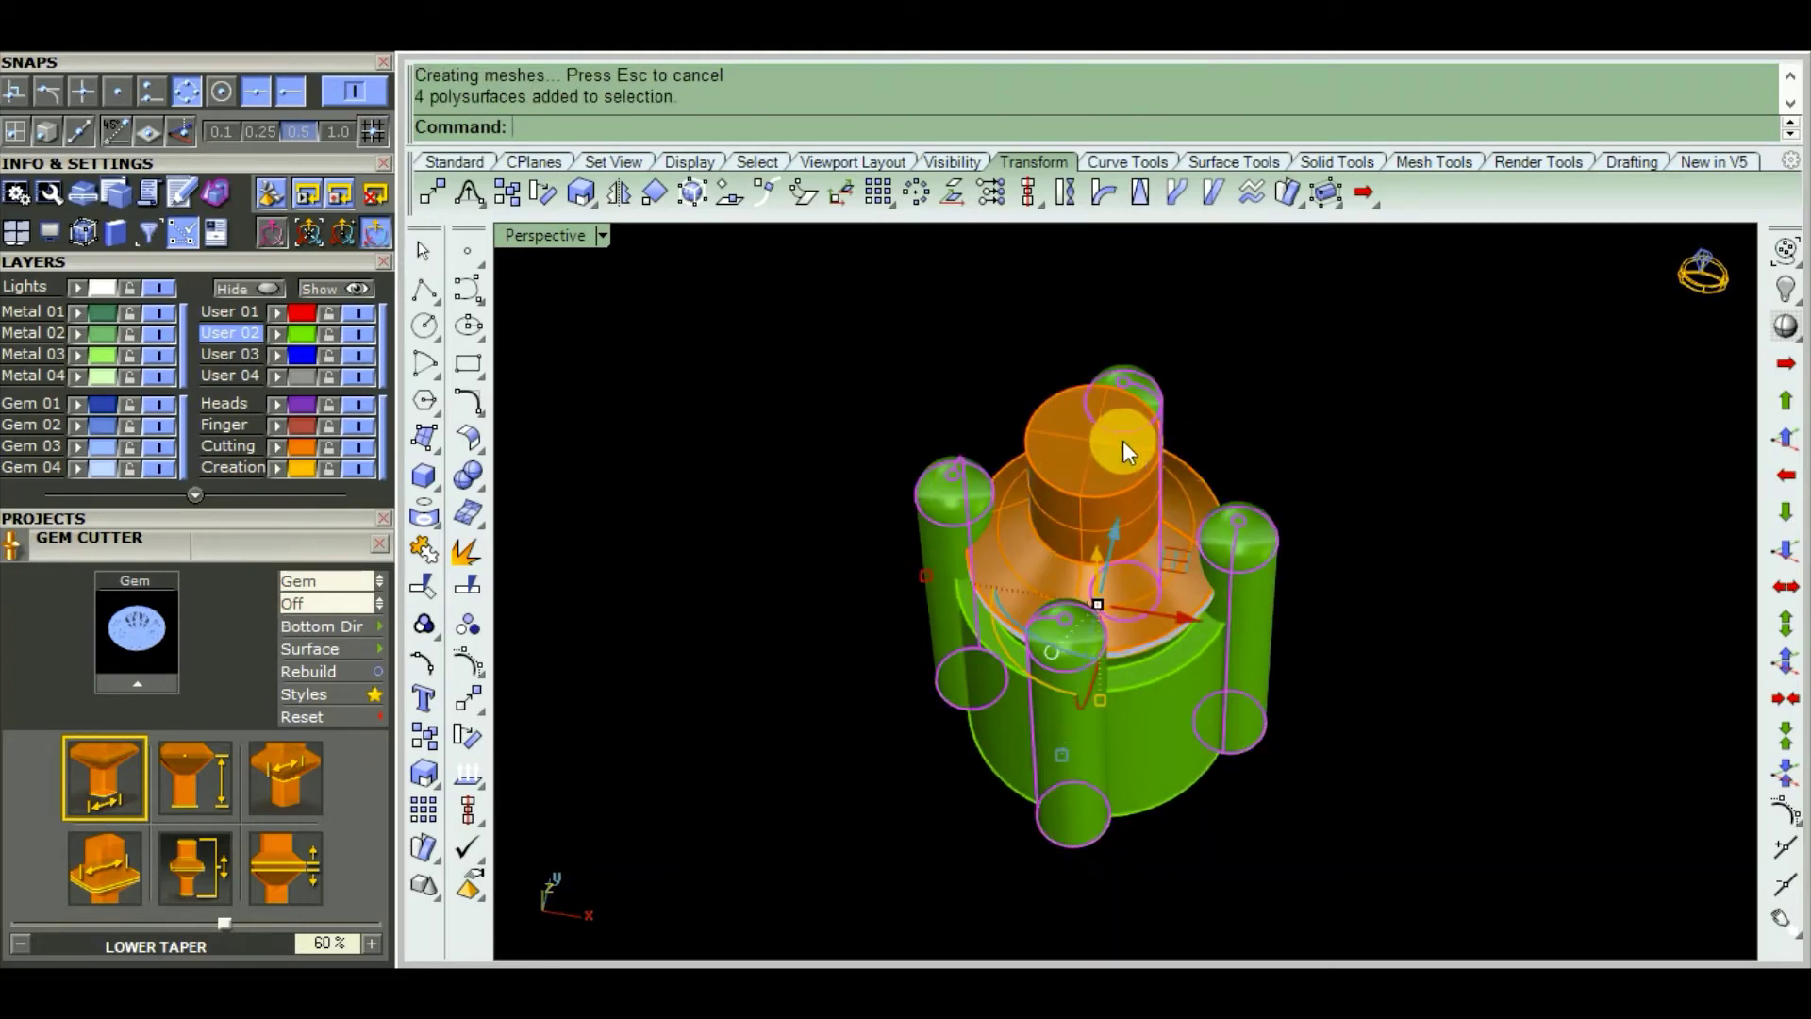
scroll(1123, 465, "up", 3)
scroll(1123, 465, "down", 3)
mouse_move(1314, 453)
right_mouse_down()
mouse_move(1166, 585)
mouse_move(1116, 453)
mouse_move(1362, 453)
mouse_move(1185, 481)
mouse_move(1294, 502)
mouse_move(1326, 444)
mouse_move(1334, 323)
mouse_move(1166, 536)
mouse_move(1023, 416)
mouse_move(1120, 456)
mouse_move(1026, 472)
right_mouse_up()
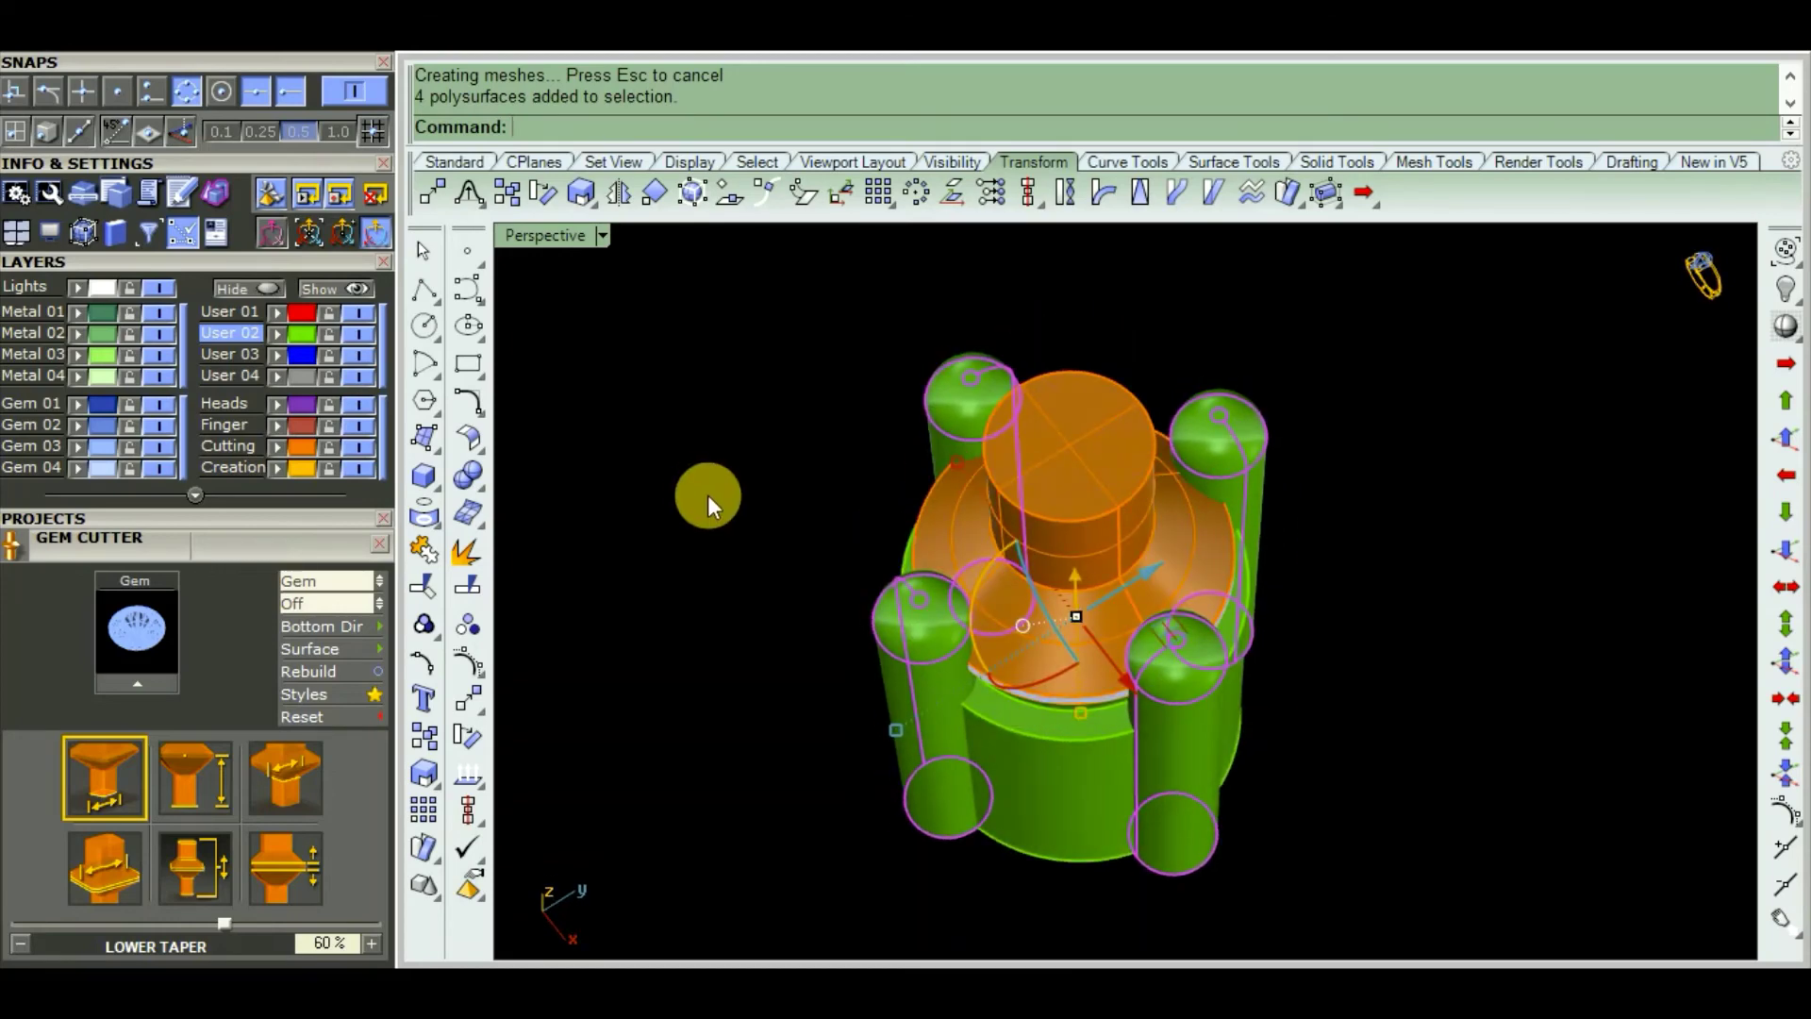
Boolean-difference the orange gem cutter from the prongs
left_click(436, 502)
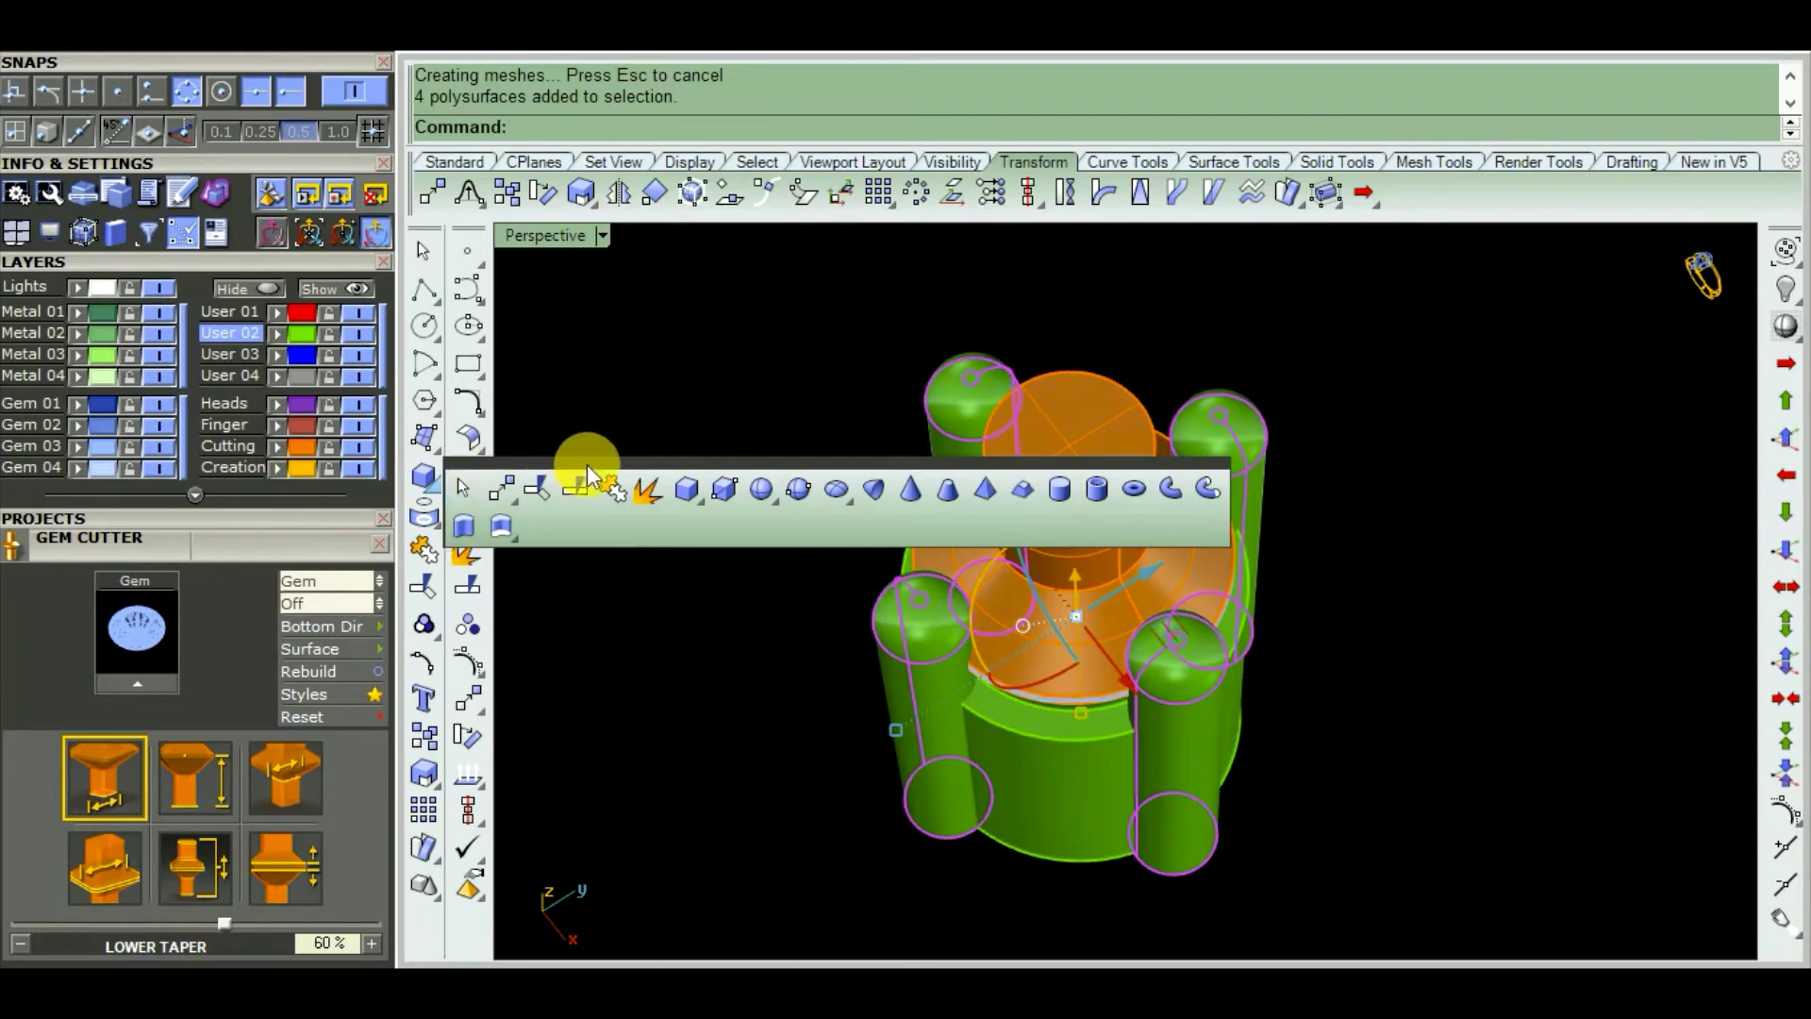
left_click(596, 396)
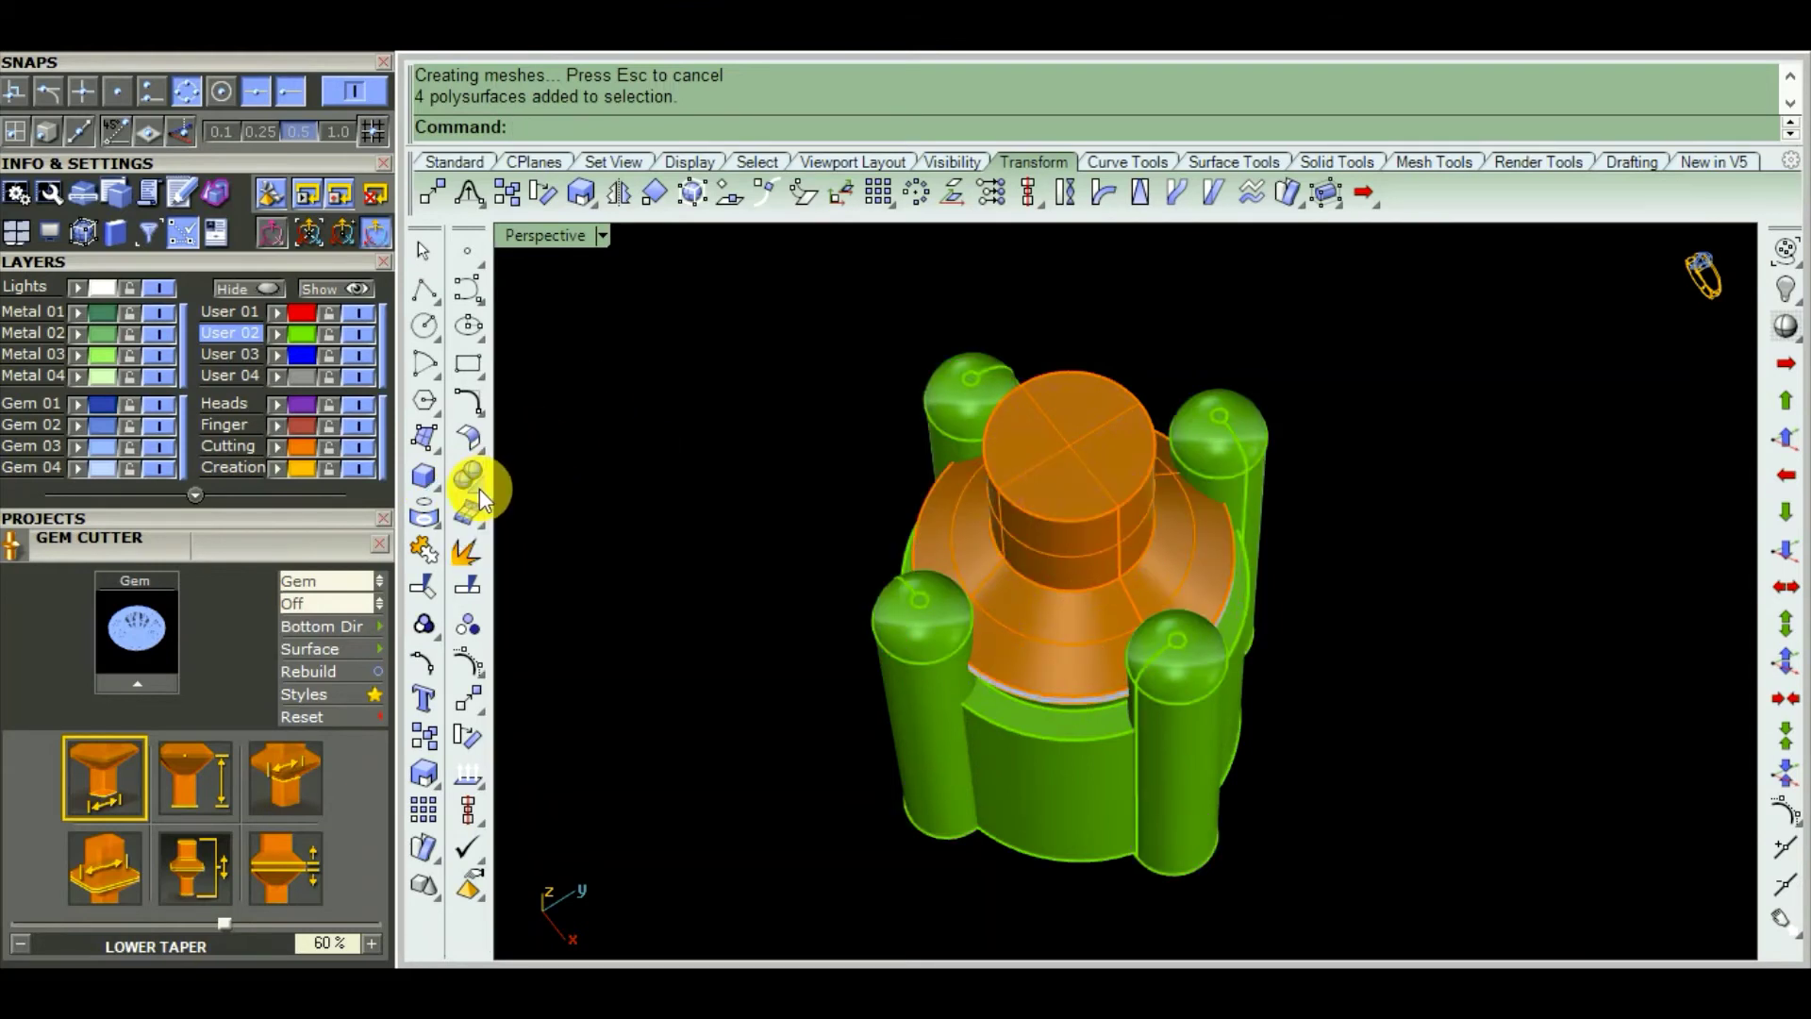
left_click(479, 488)
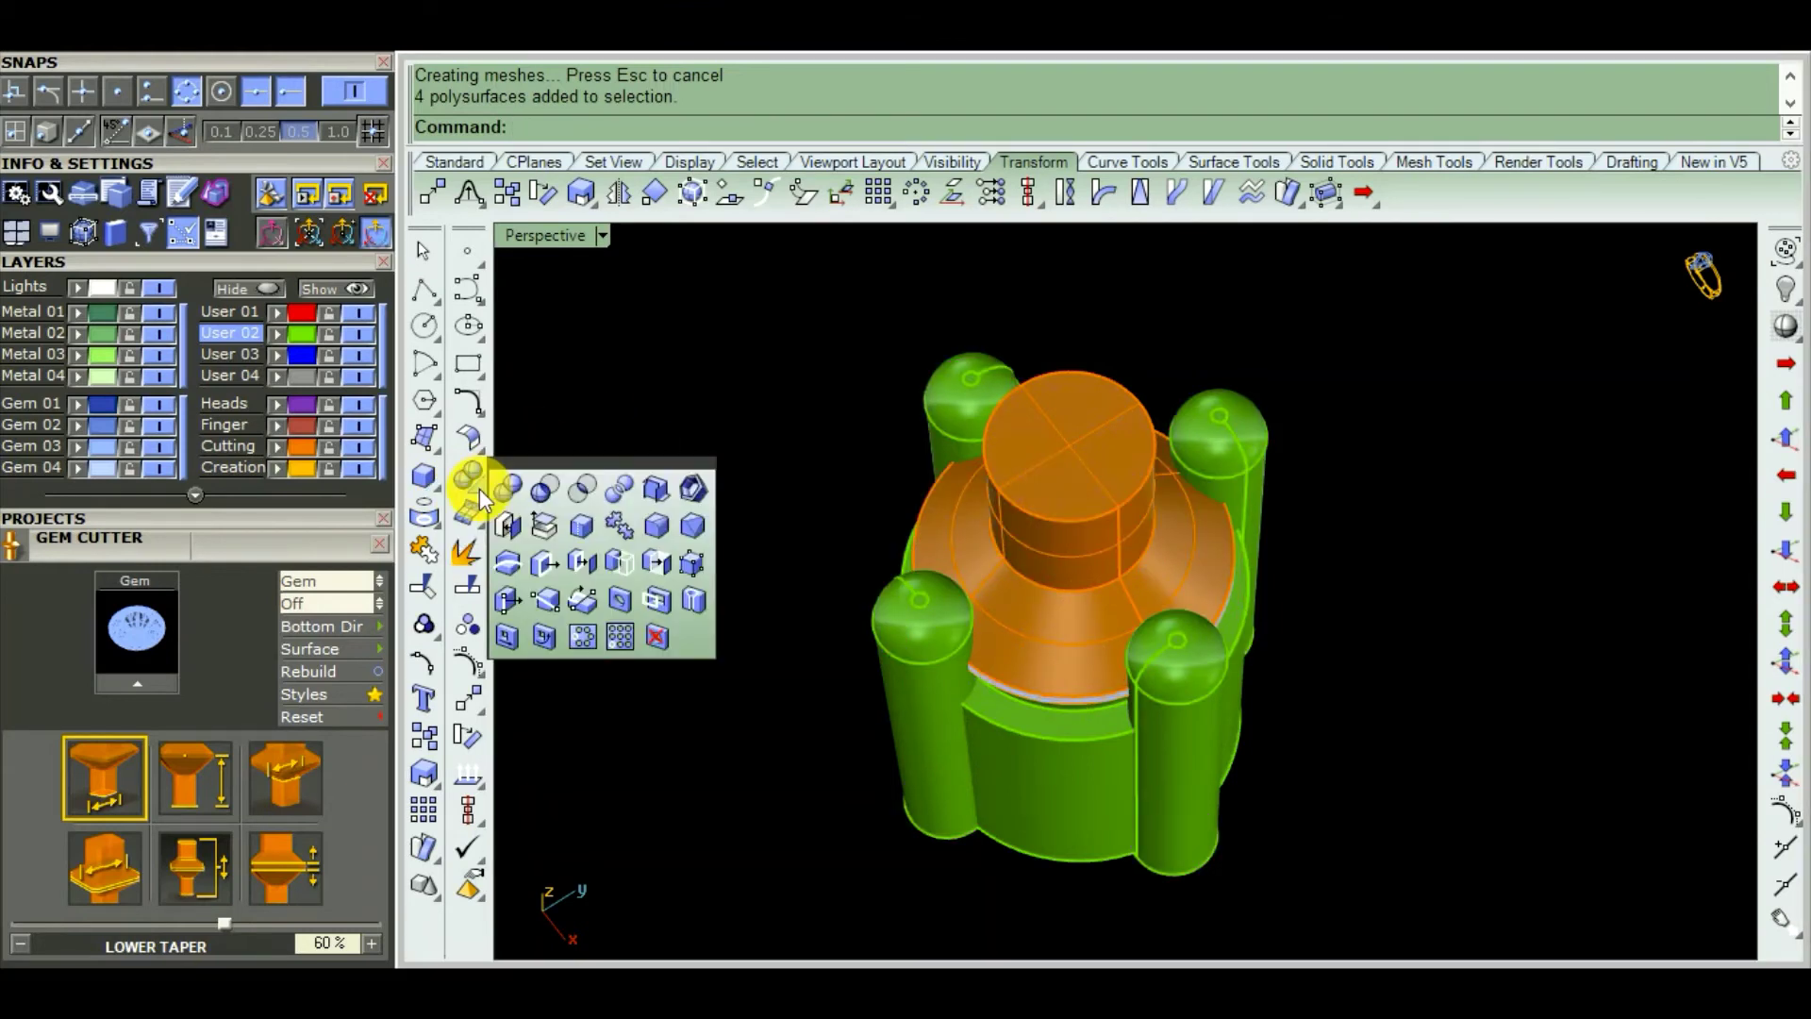
left_click(547, 483)
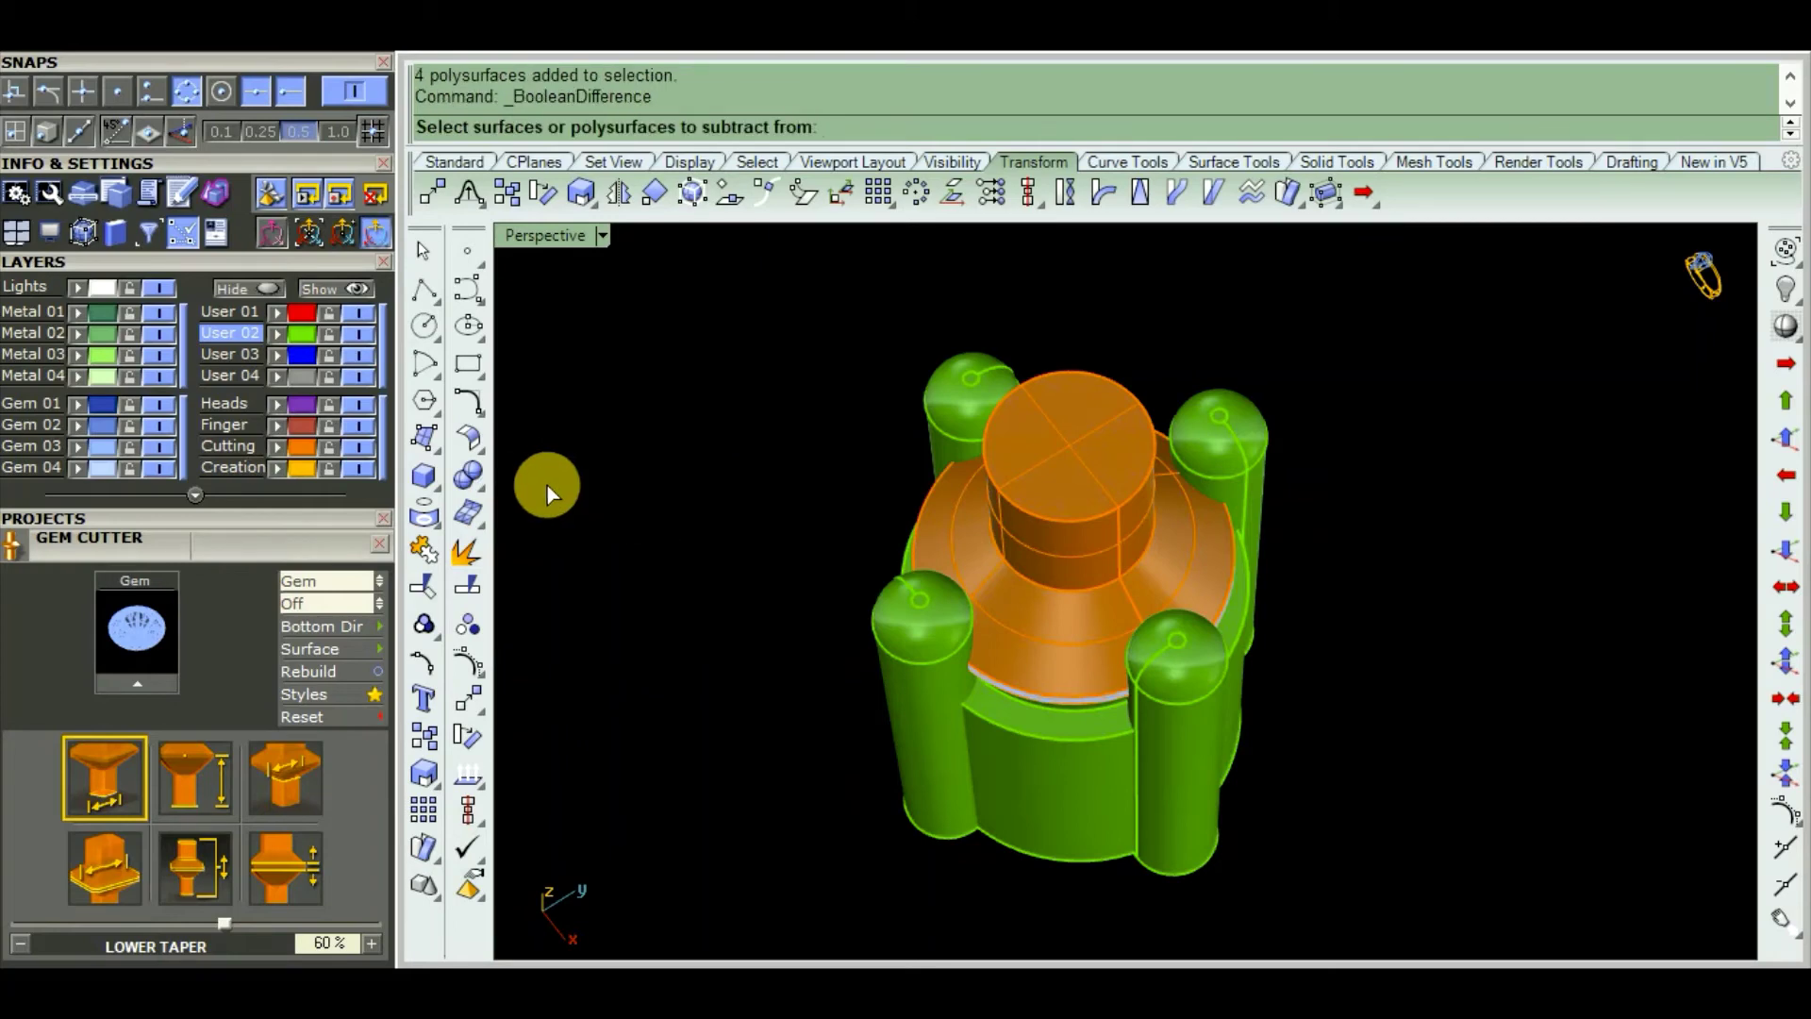
left_click(914, 651)
mouse_move(858, 721)
right_mouse_down()
mouse_move(873, 621)
mouse_move(1132, 578)
right_mouse_up()
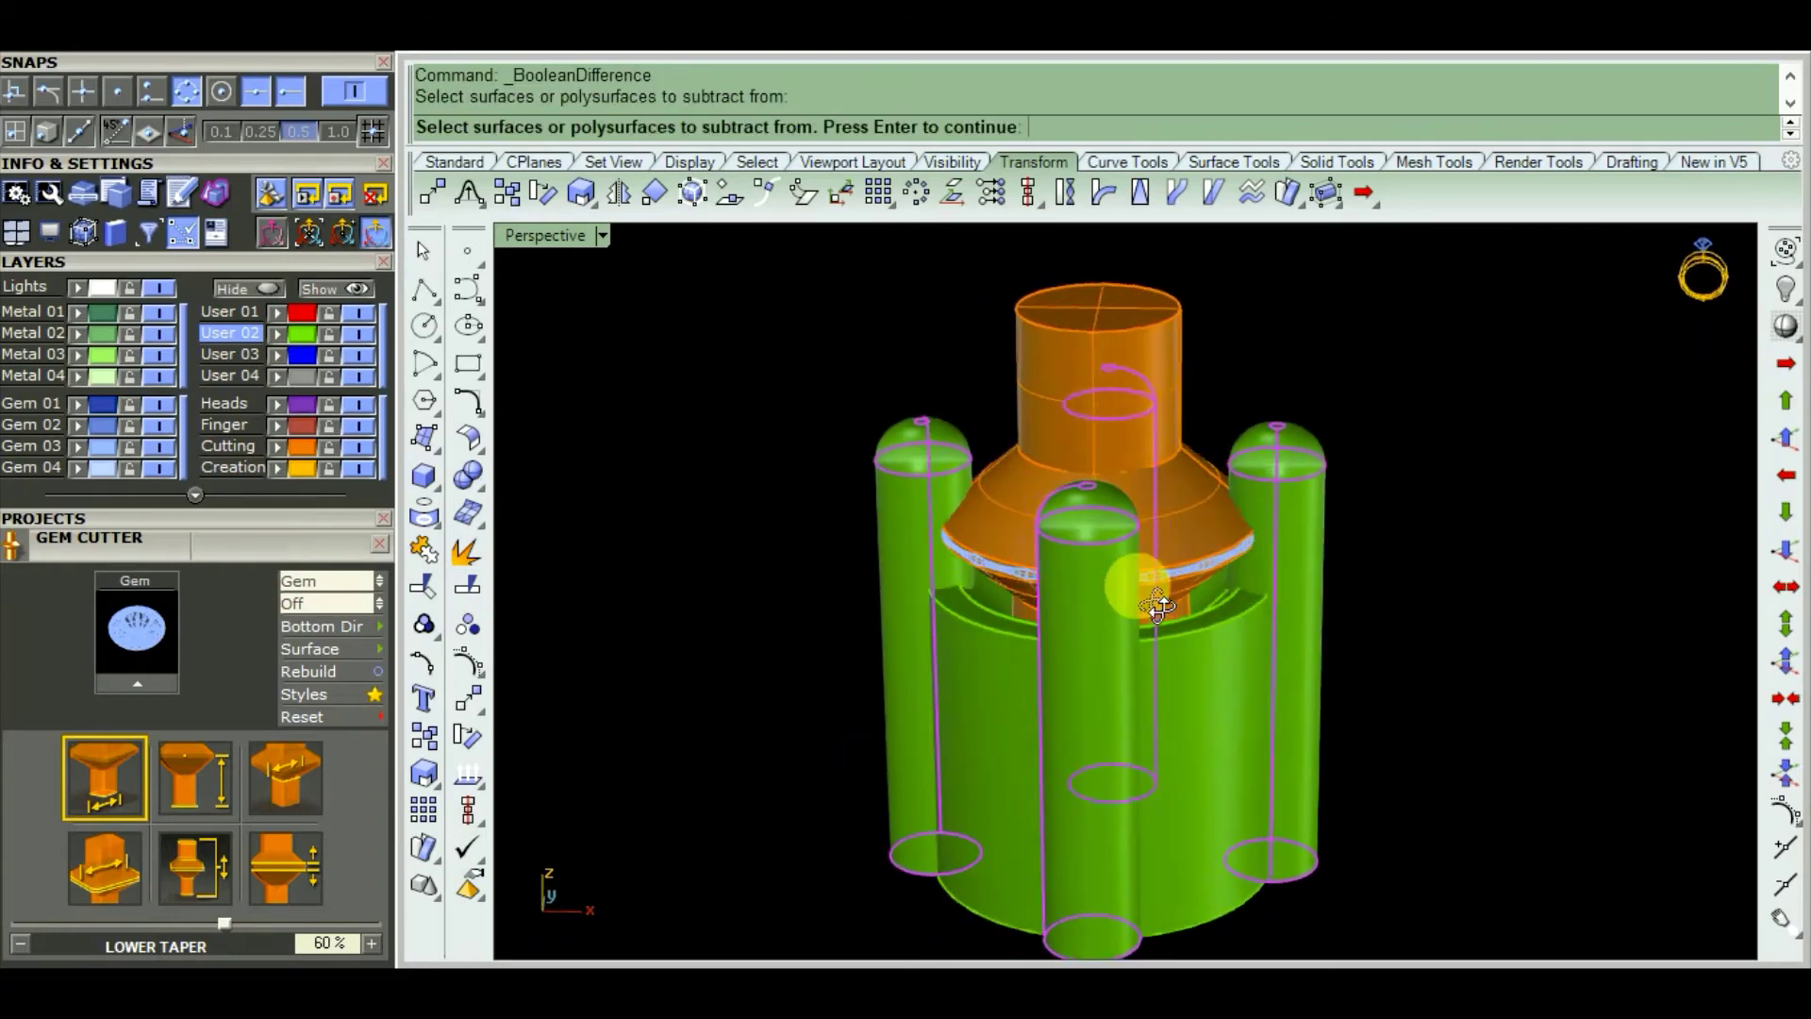
scroll(848, 666, "down", 3)
right_click_drag(887, 660, 779, 635)
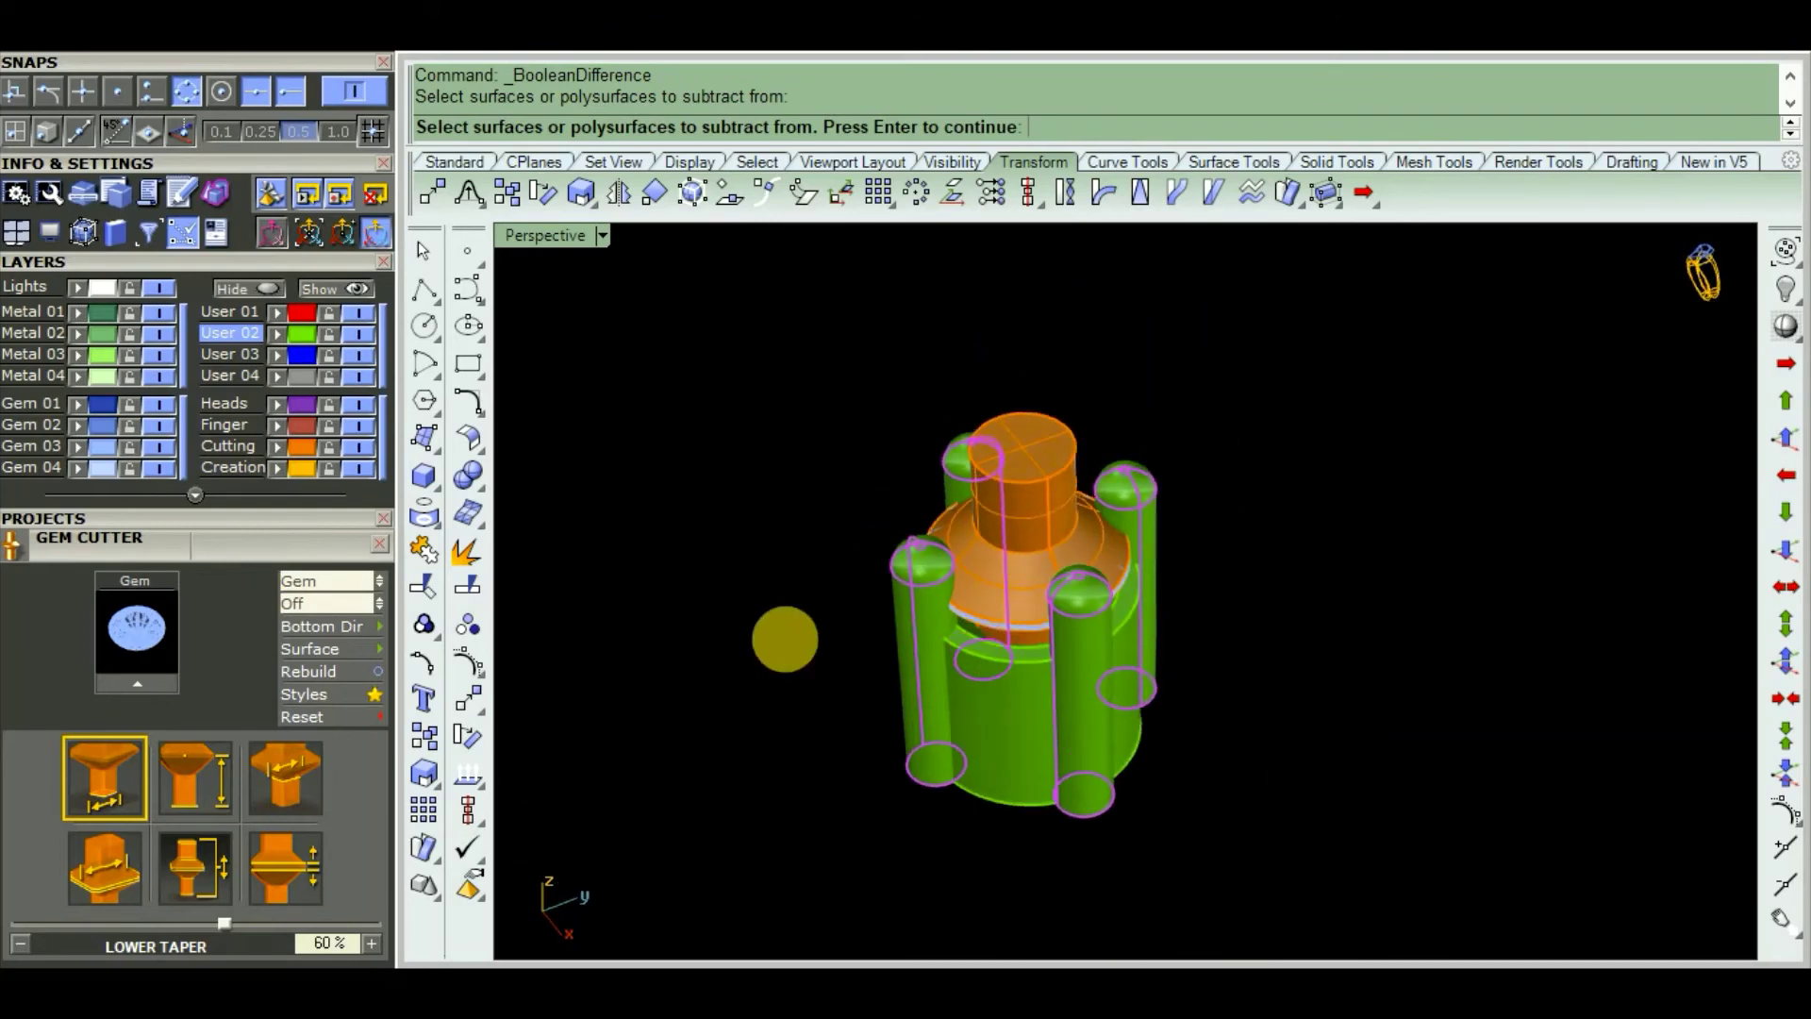
scroll(829, 578, "up", 3)
scroll(829, 695, "down", 3)
mouse_move(829, 695)
right_mouse_down()
mouse_move(761, 580)
mouse_move(811, 618)
mouse_move(1124, 536)
right_mouse_up()
left_click(1107, 541)
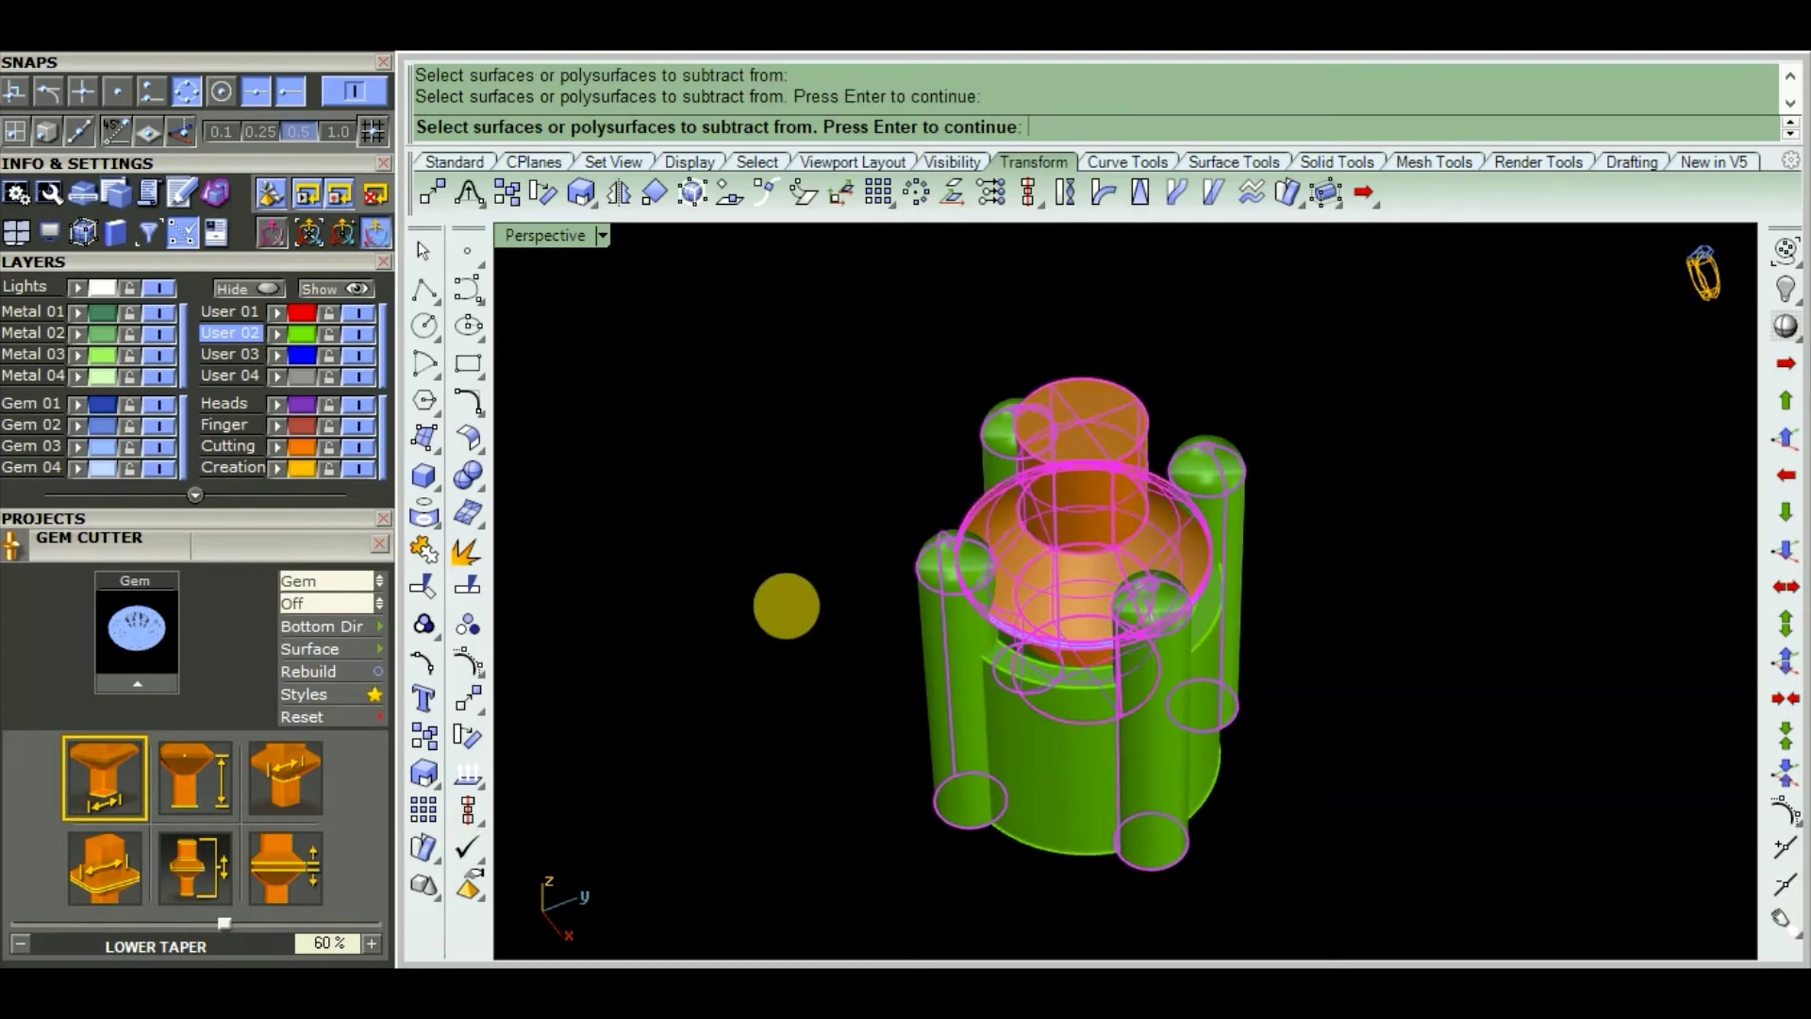
right_click_drag(785, 605, 813, 587)
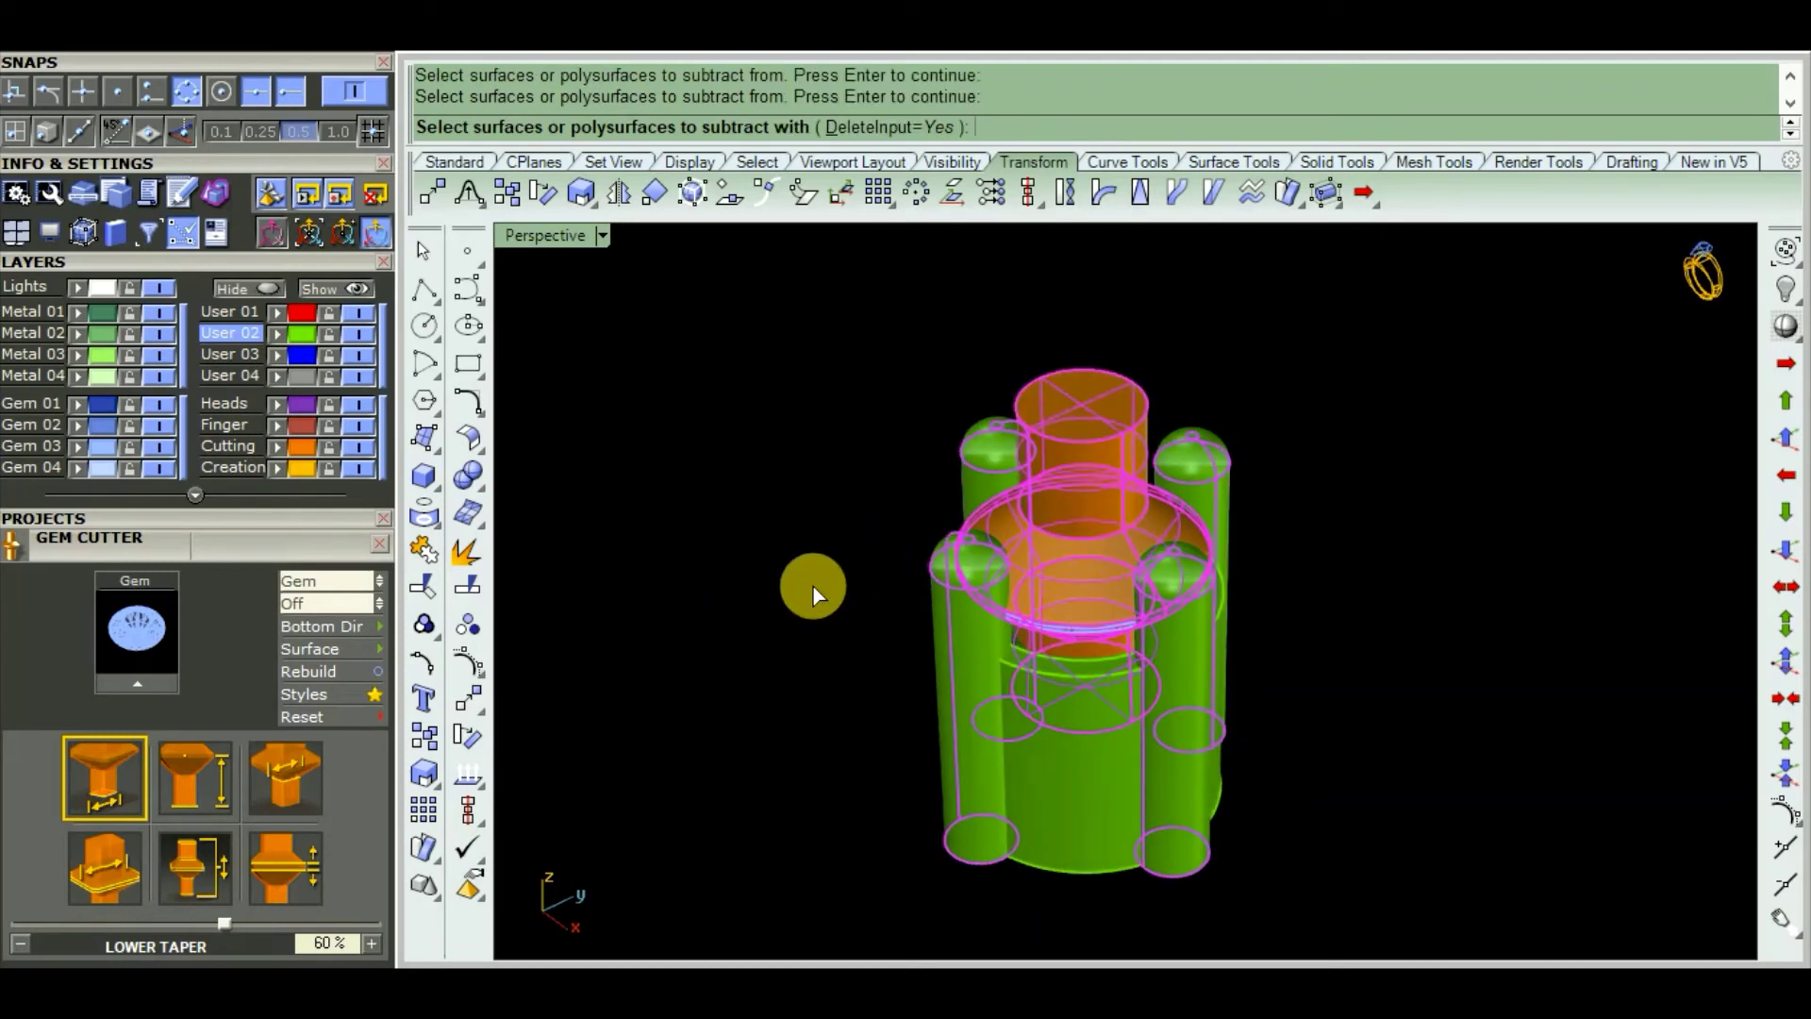
key("Return")
Subtract the orange cutter from the four green setting parts with a second Boolean Difference
scroll(1043, 606, "down", 3)
mouse_move(1043, 606)
right_mouse_down()
mouse_move(868, 537)
mouse_move(938, 614)
mouse_move(857, 626)
right_mouse_up()
left_click(939, 610)
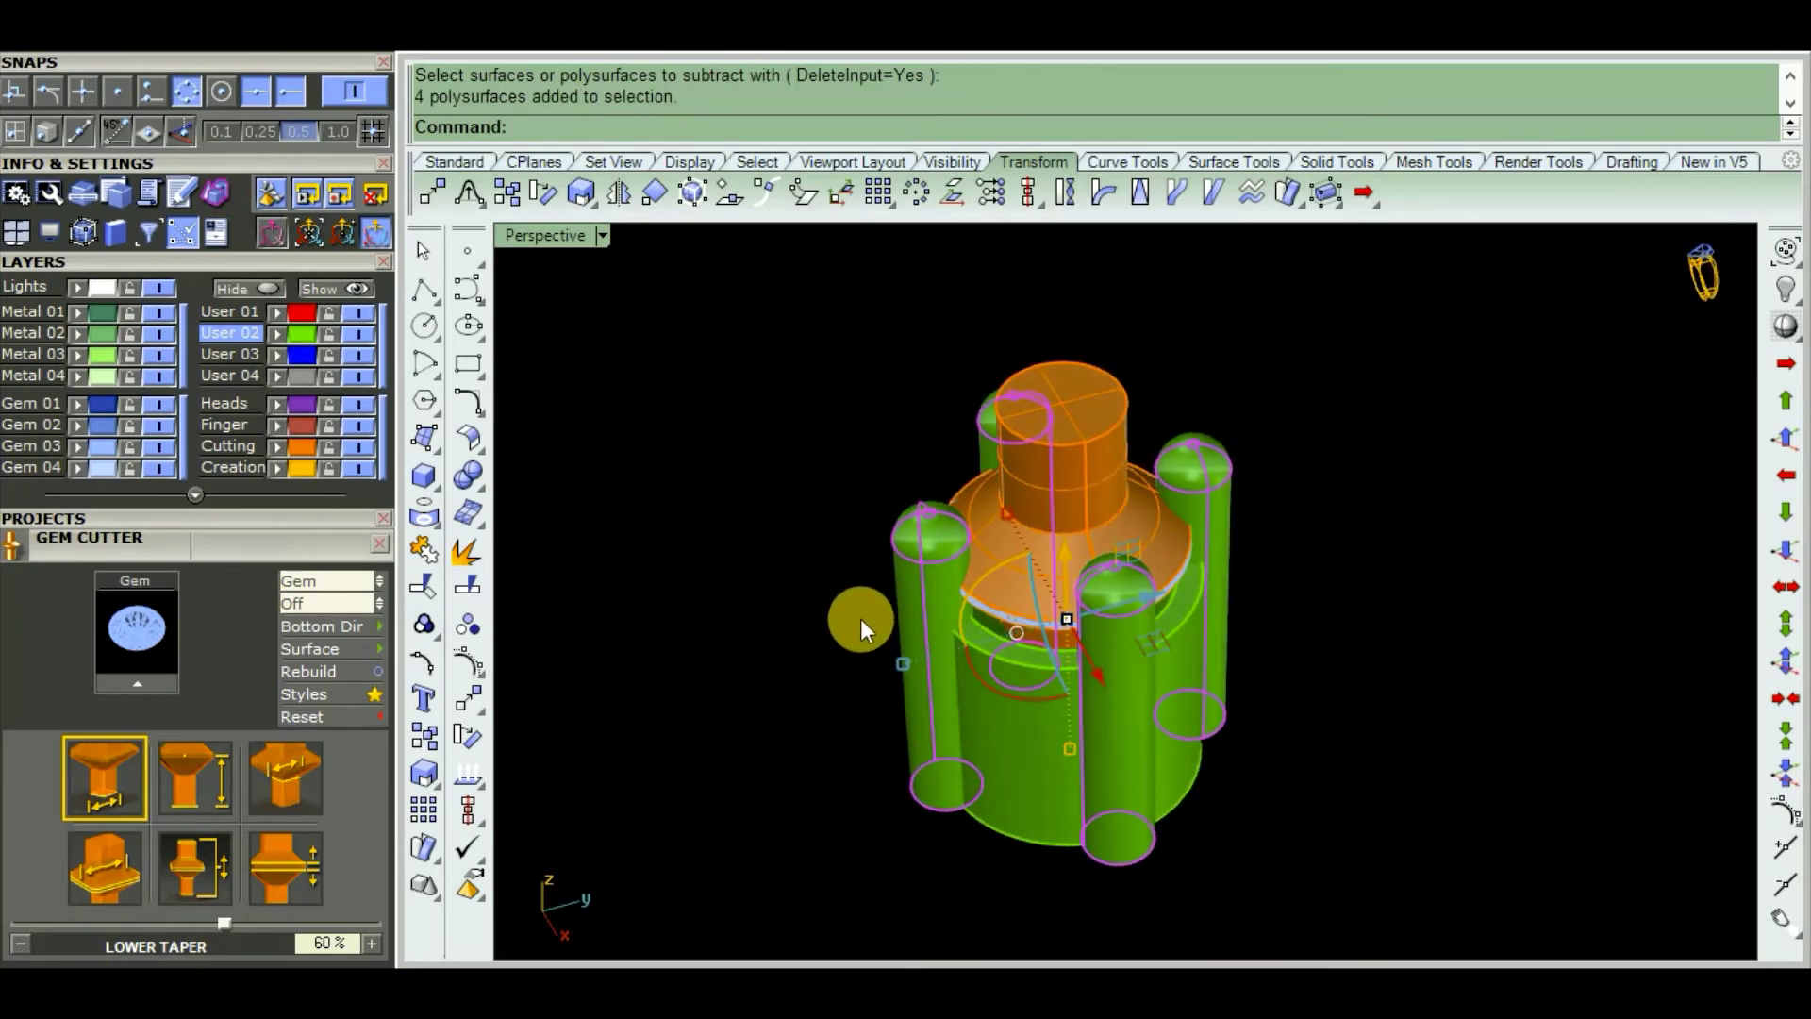
scroll(860, 622, "up", 2)
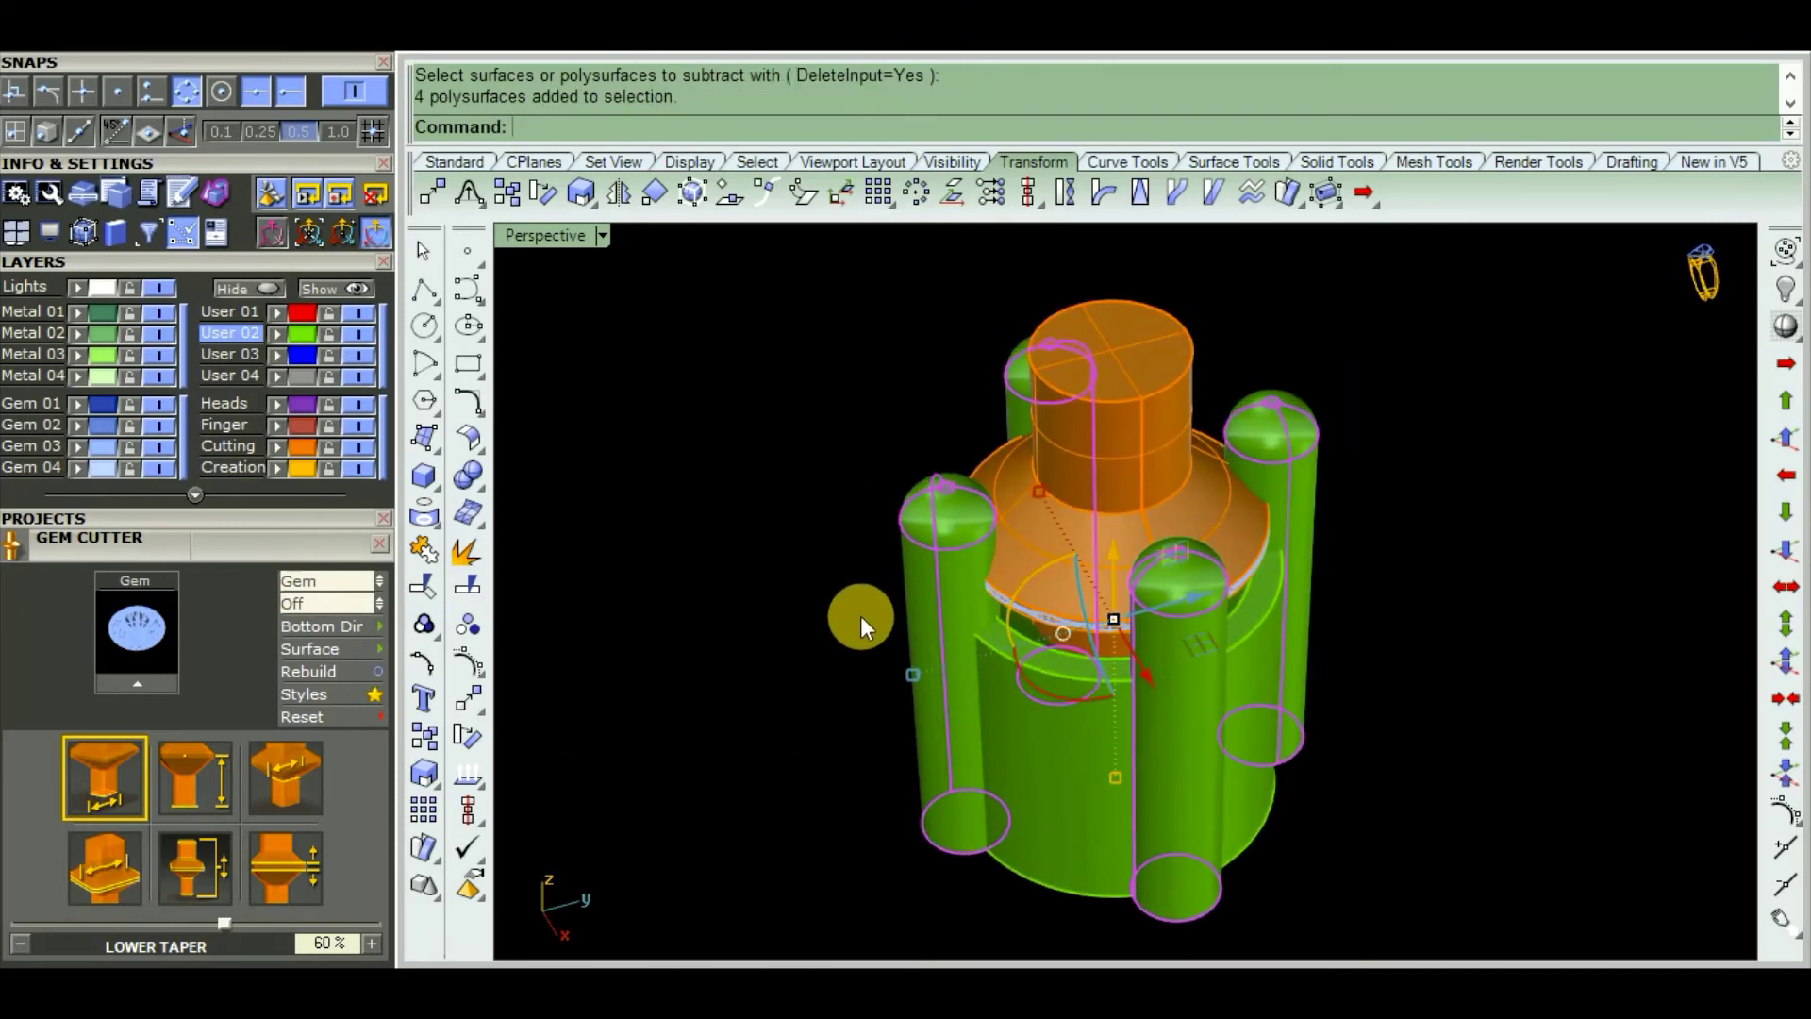
left_click(479, 489)
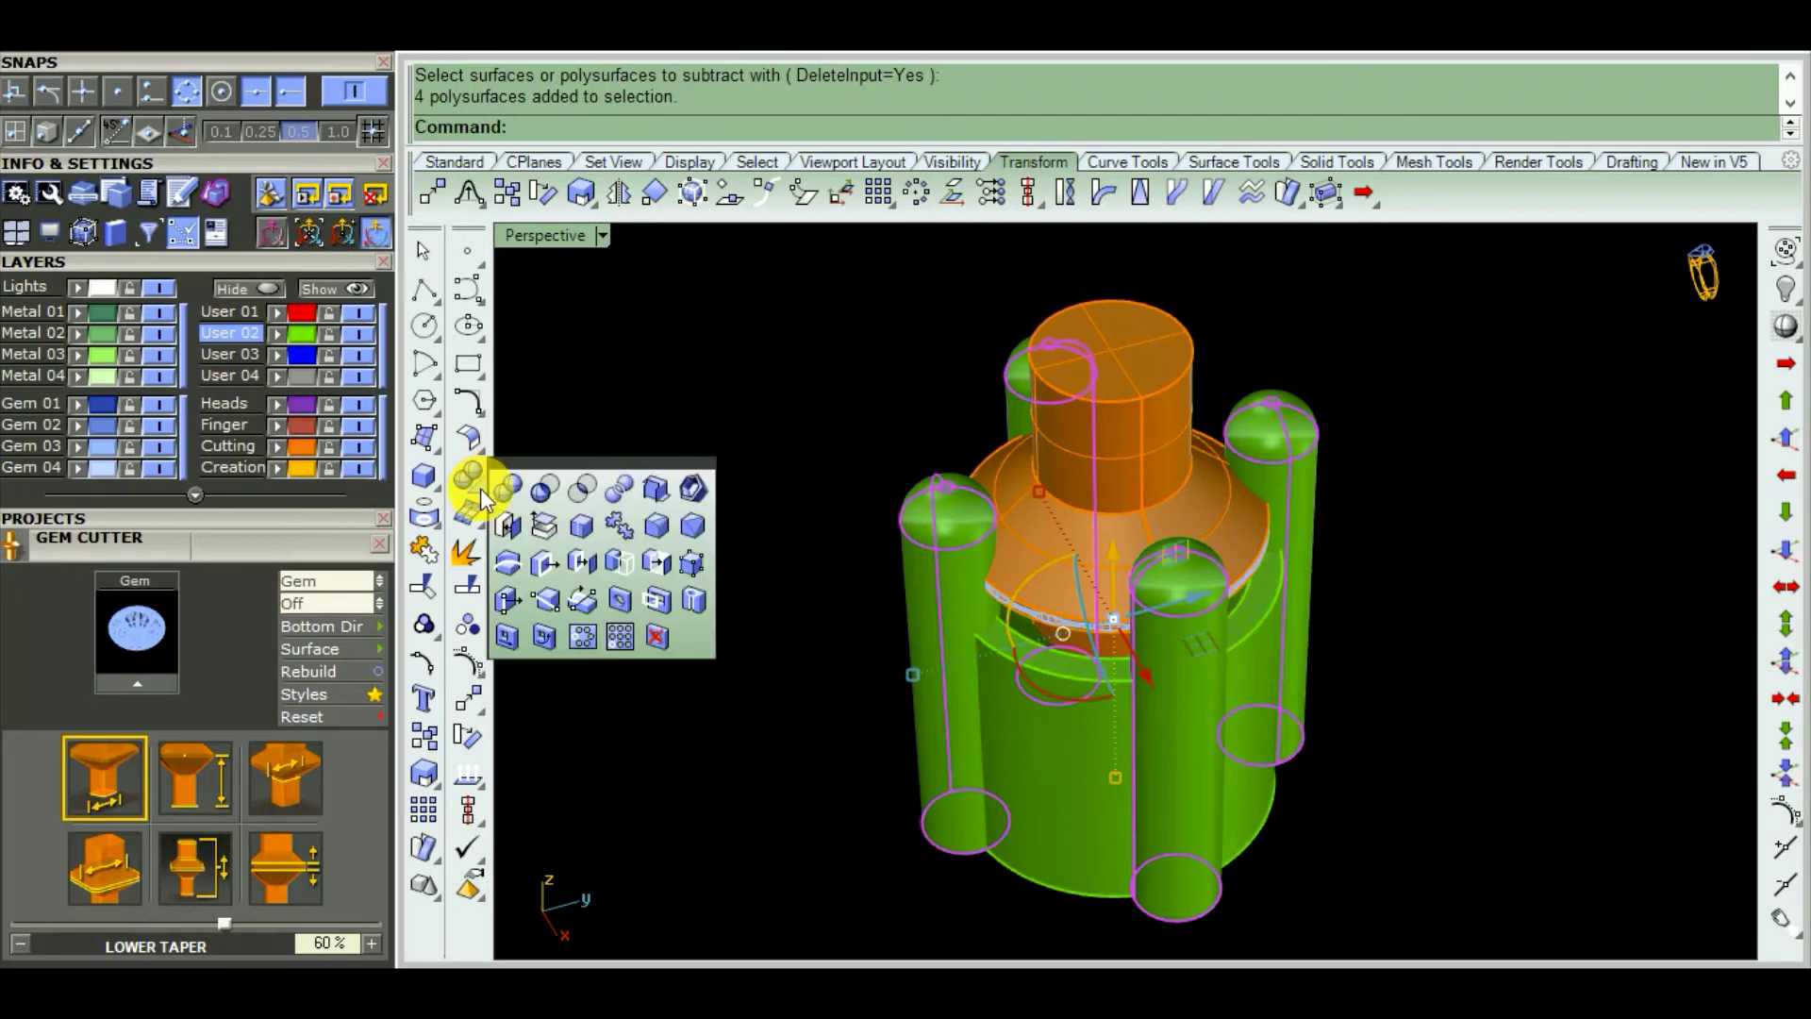
left_click(545, 492)
left_click(1189, 476)
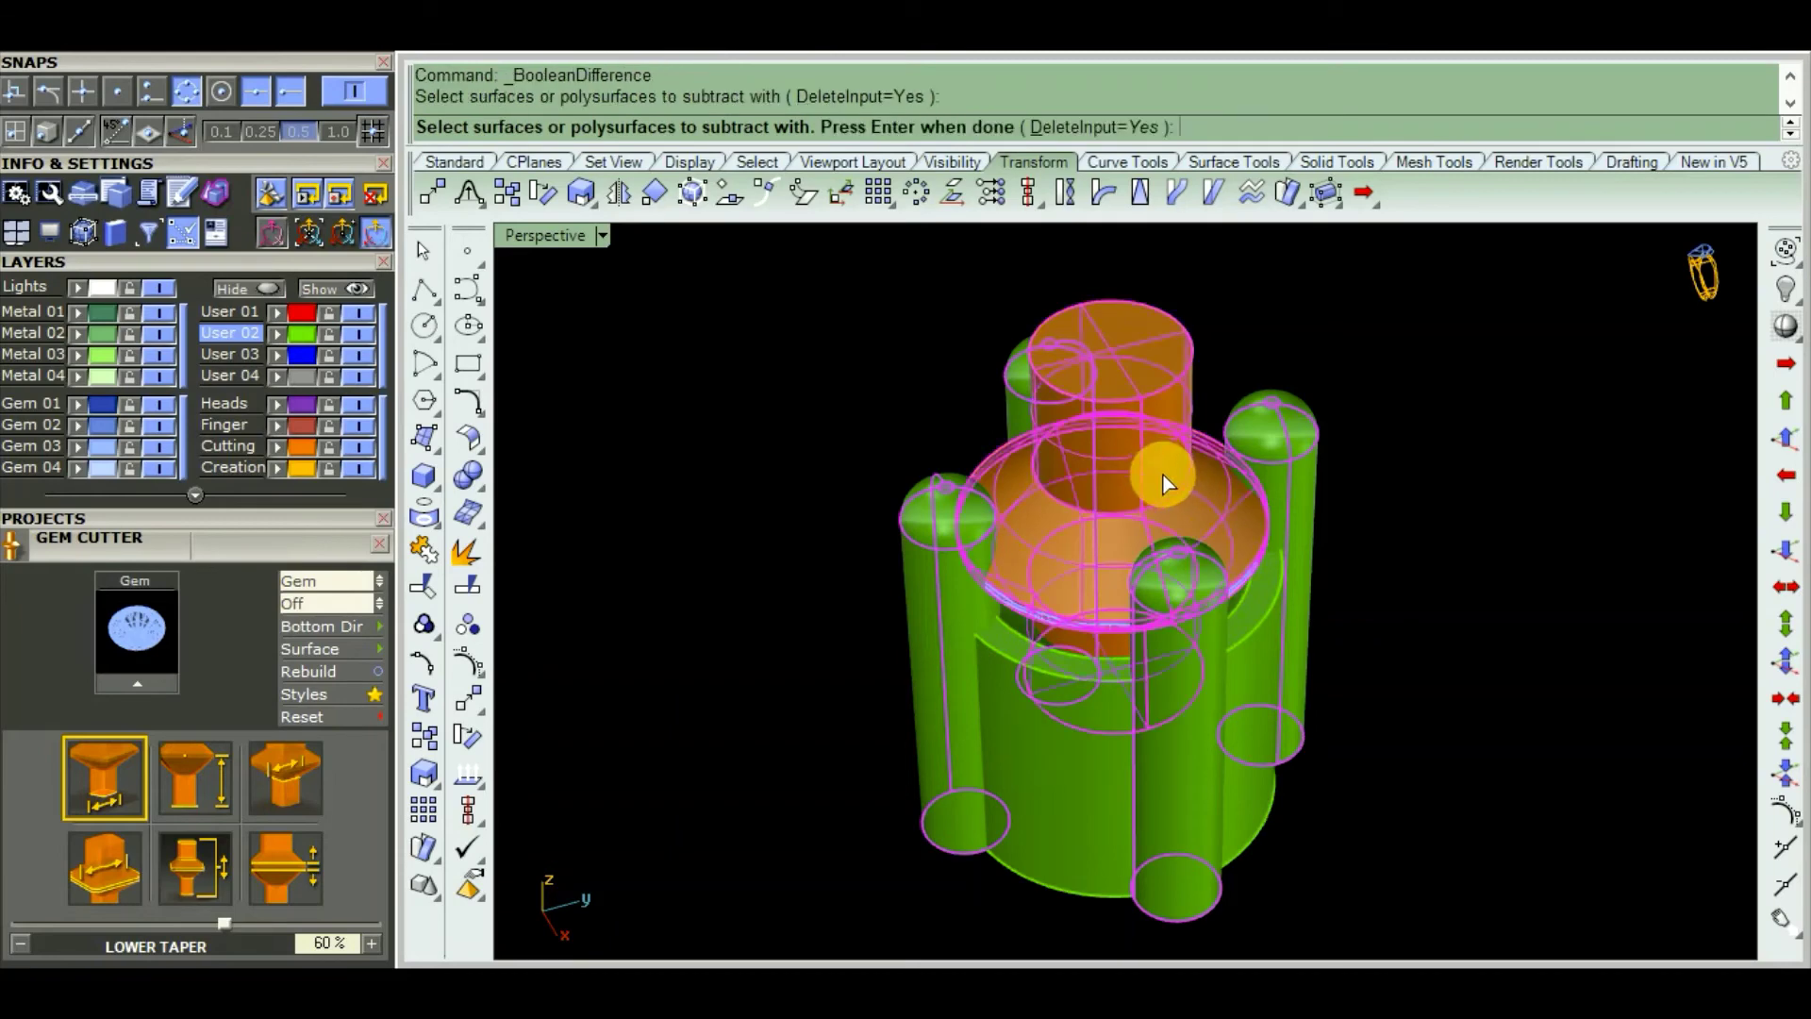
right_click_drag(1554, 512, 1500, 575)
right_click(1424, 563)
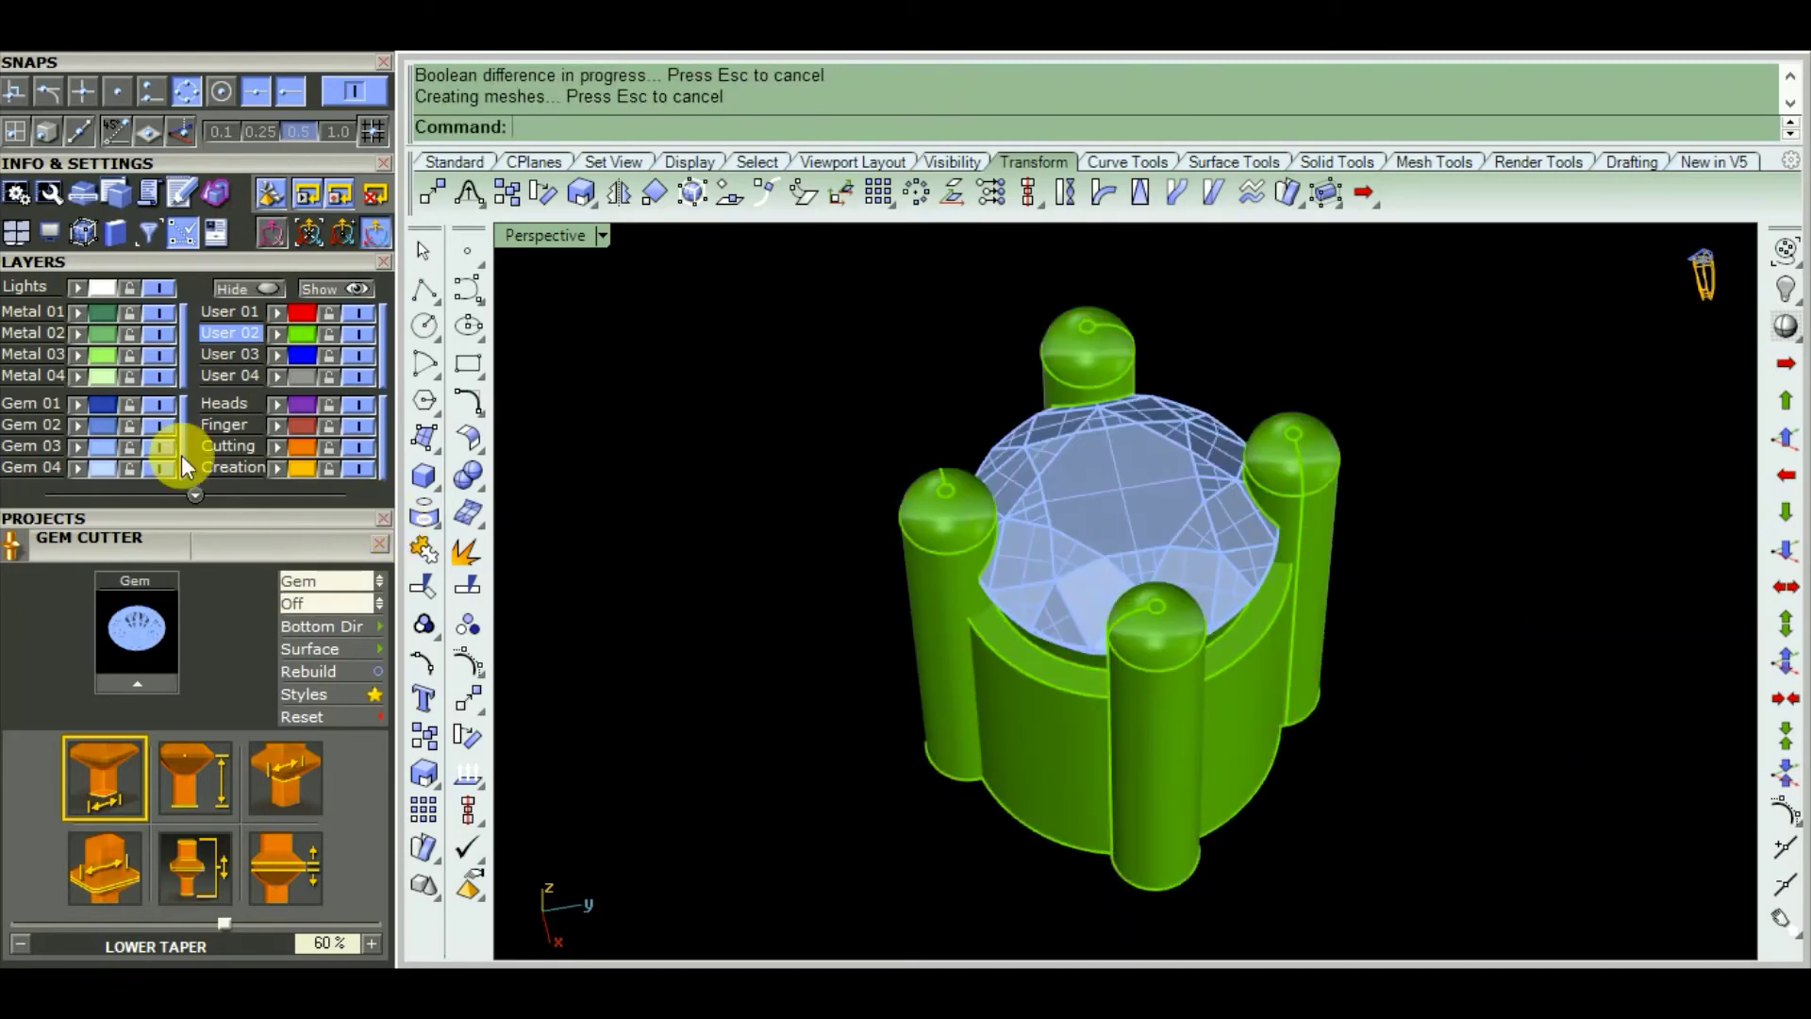
left_click(153, 445)
mouse_move(1072, 456)
right_mouse_down()
mouse_move(1249, 481)
mouse_move(1330, 659)
mouse_move(957, 521)
mouse_move(1180, 493)
right_mouse_up()
scroll(1184, 481, "up", 3)
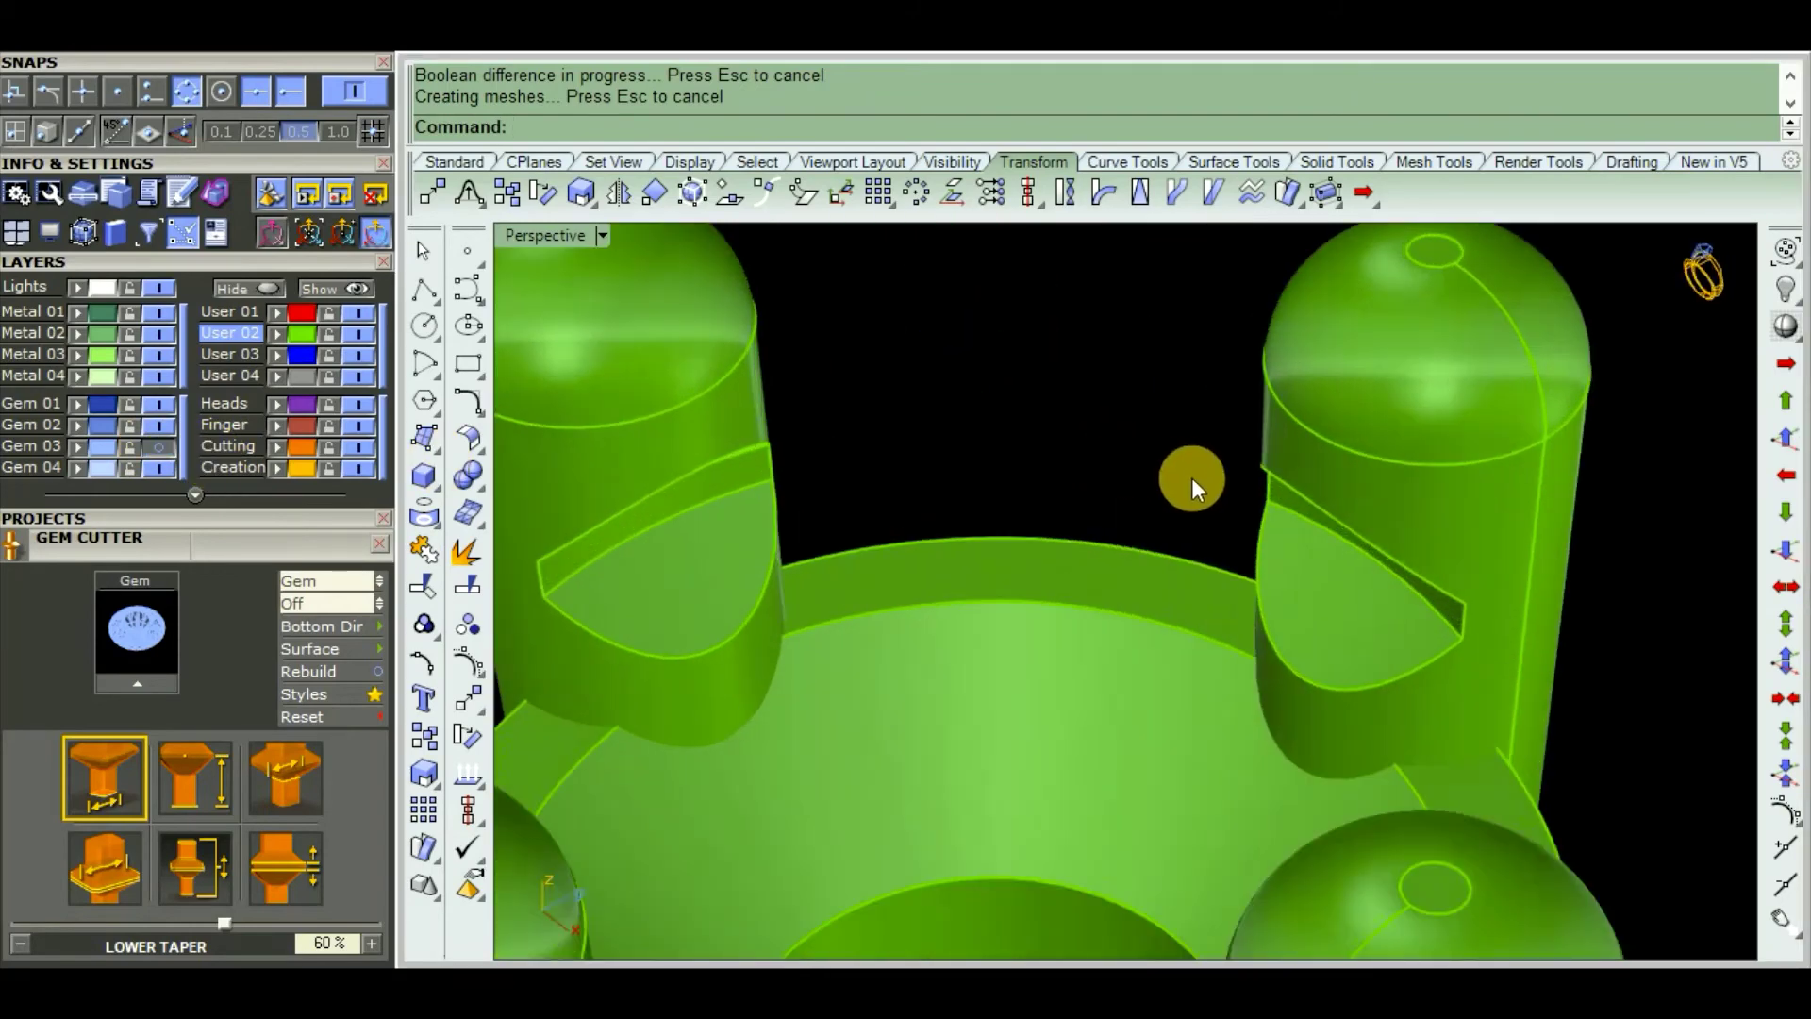
scroll(1333, 580, "down", 2)
mouse_move(1333, 580)
right_mouse_down()
mouse_move(1213, 405)
mouse_move(1314, 513)
mouse_move(975, 477)
right_mouse_up()
scroll(974, 477, "down", 3)
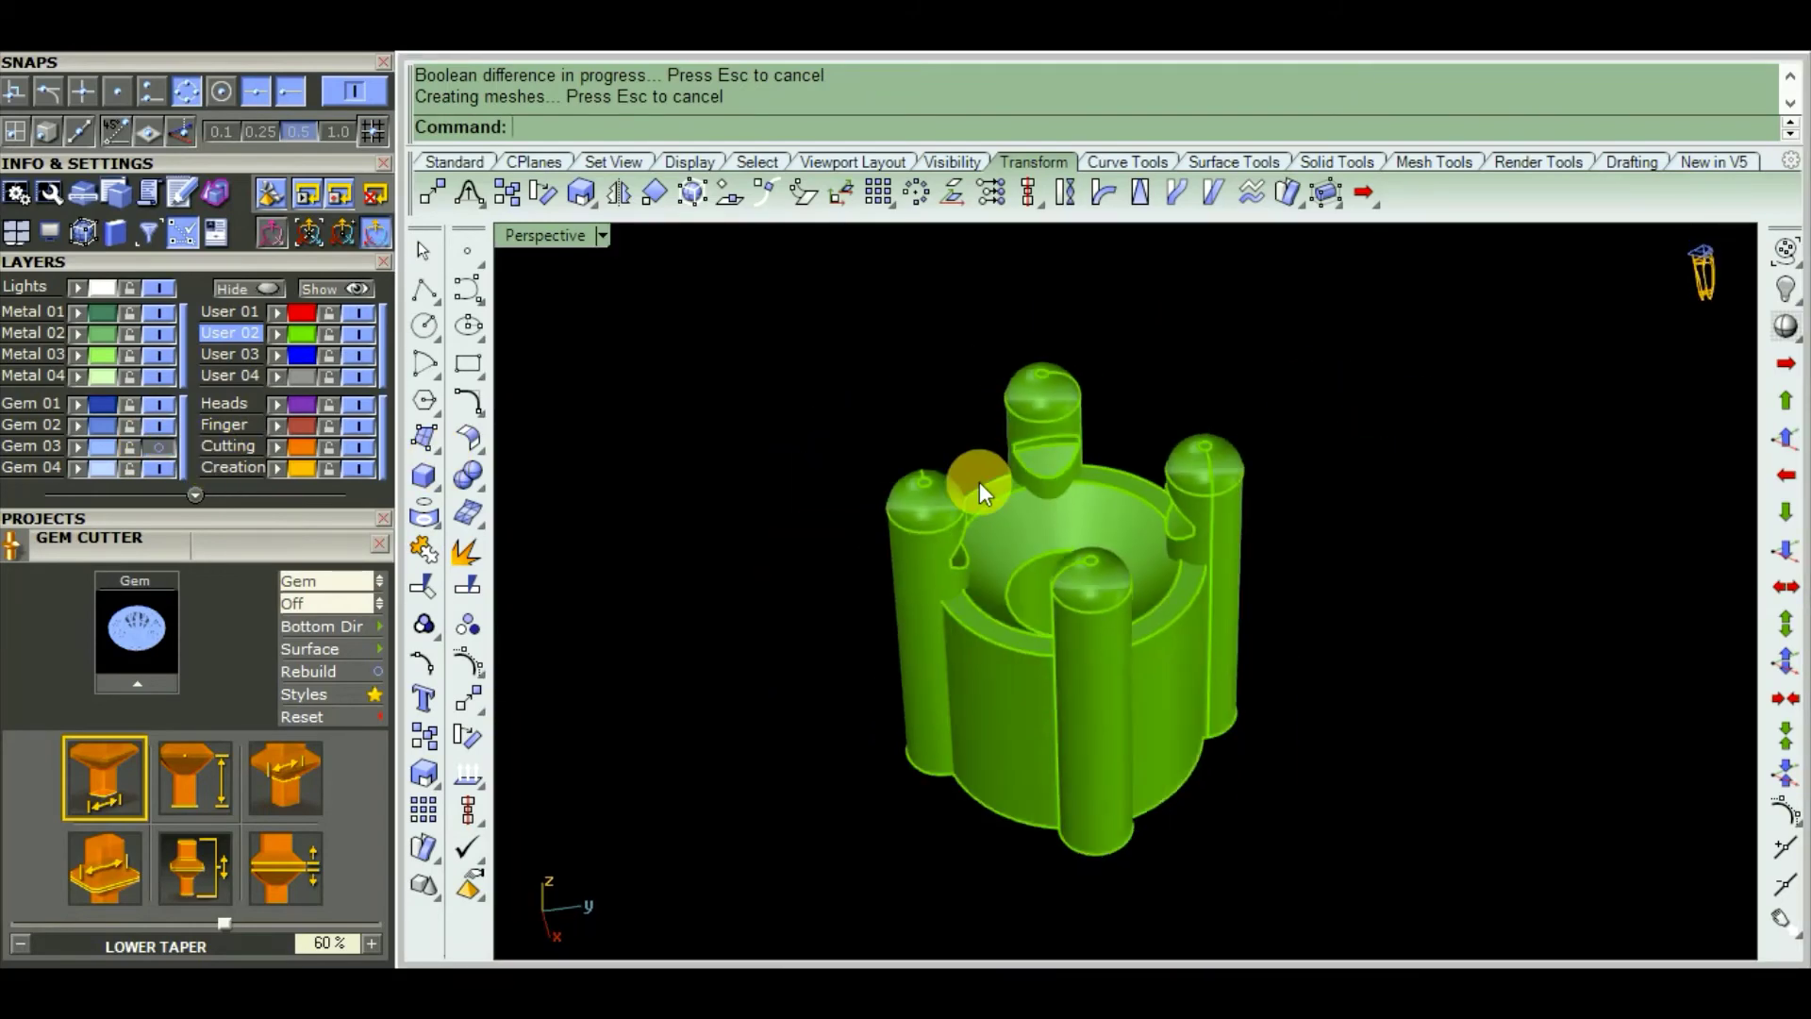
mouse_move(1457, 411)
right_mouse_down()
mouse_move(1184, 420)
mouse_move(1321, 494)
mouse_move(1030, 465)
mouse_move(1346, 484)
mouse_move(1149, 564)
mouse_move(1187, 618)
mouse_move(1383, 477)
mouse_move(821, 695)
mouse_move(962, 566)
mouse_move(1018, 651)
mouse_move(877, 585)
right_mouse_up()
scroll(1095, 477, "up", 3)
scroll(1109, 456, "up", 3)
scroll(1109, 456, "down", 3)
scroll(1346, 484, "down", 3)
left_click(160, 447)
scroll(1148, 509, "up", 2)
scroll(962, 566, "down", 2)
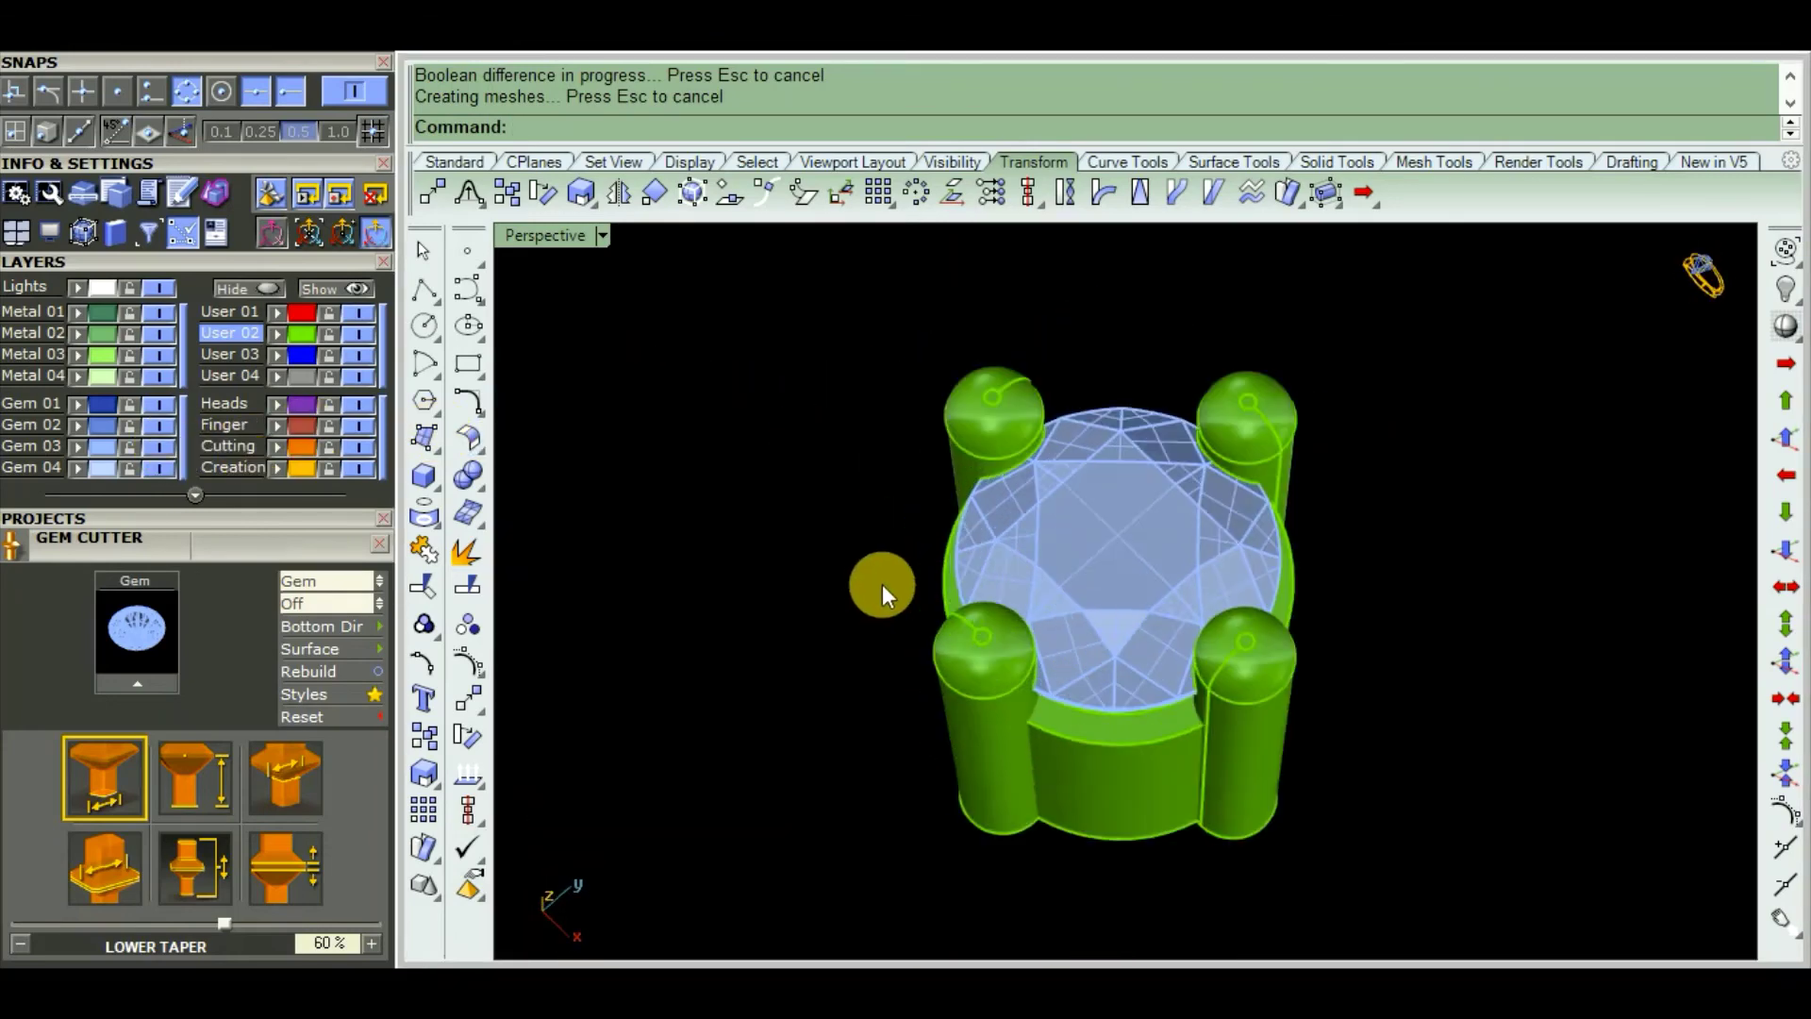
scroll(1406, 716, "up", 1)
right_click_drag(1406, 716, 1337, 691)
scroll(1337, 691, "up", 2)
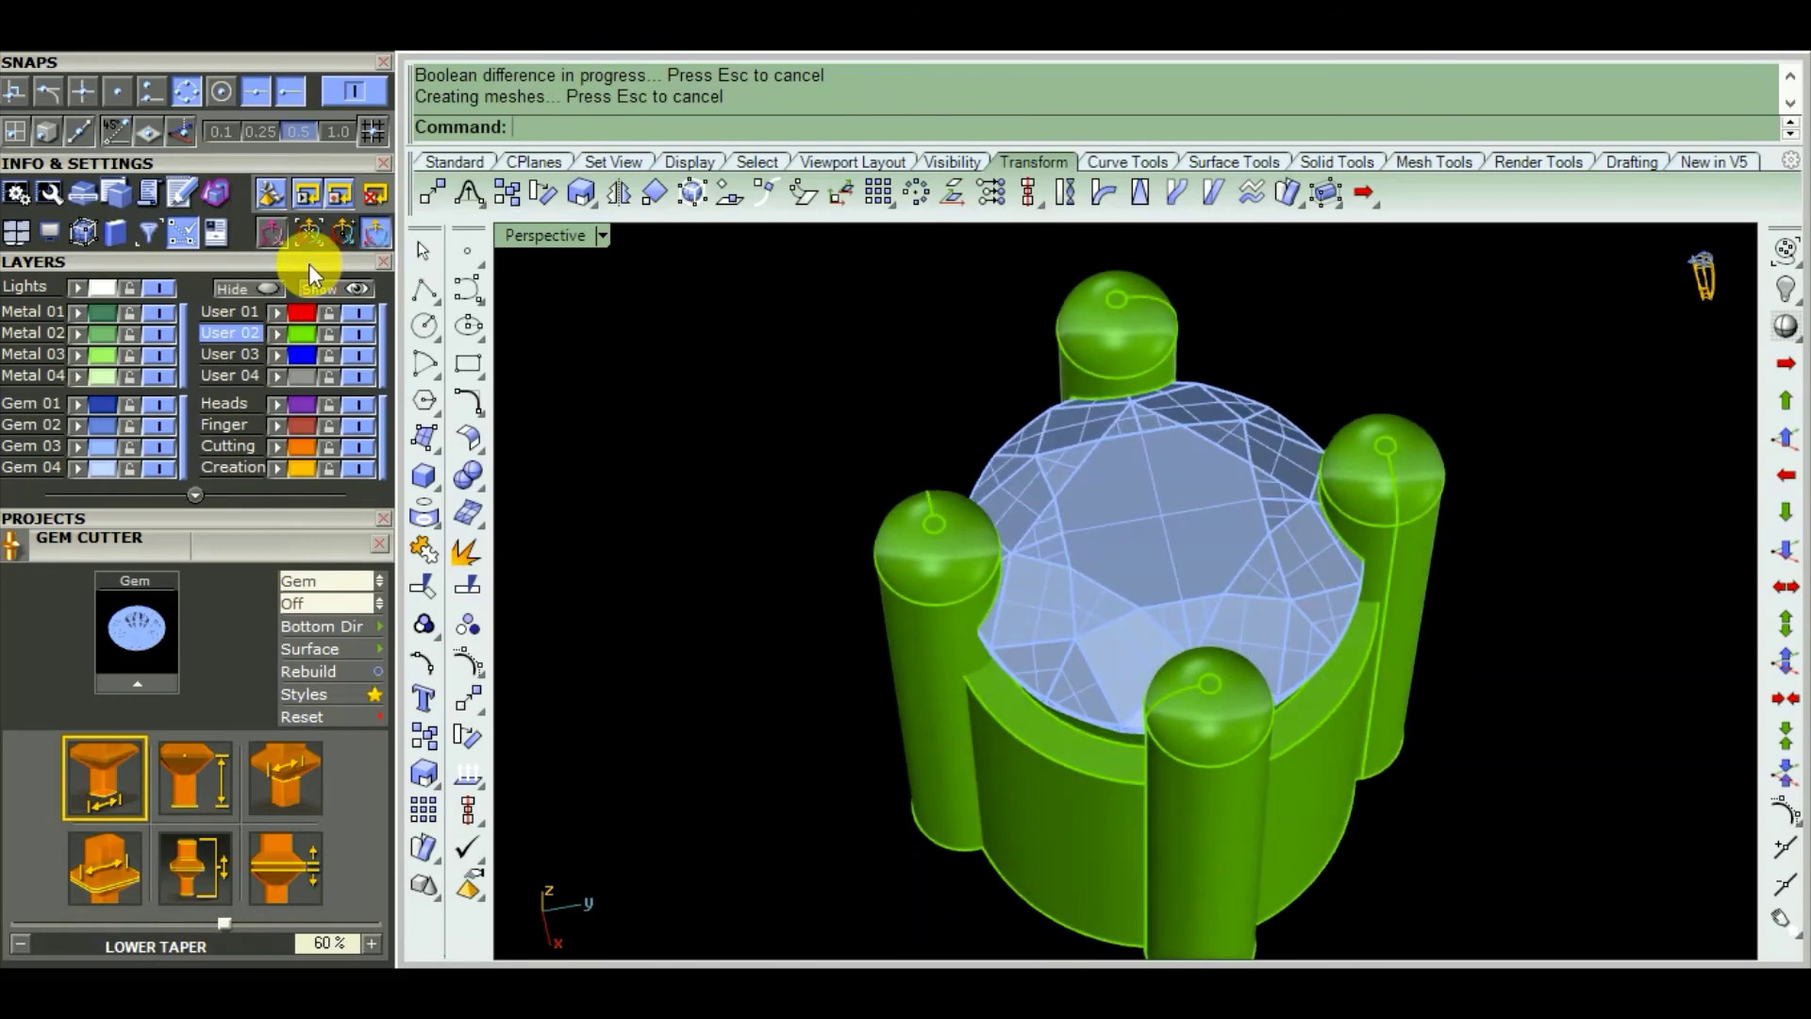
left_click_drag(307, 296, 337, 613)
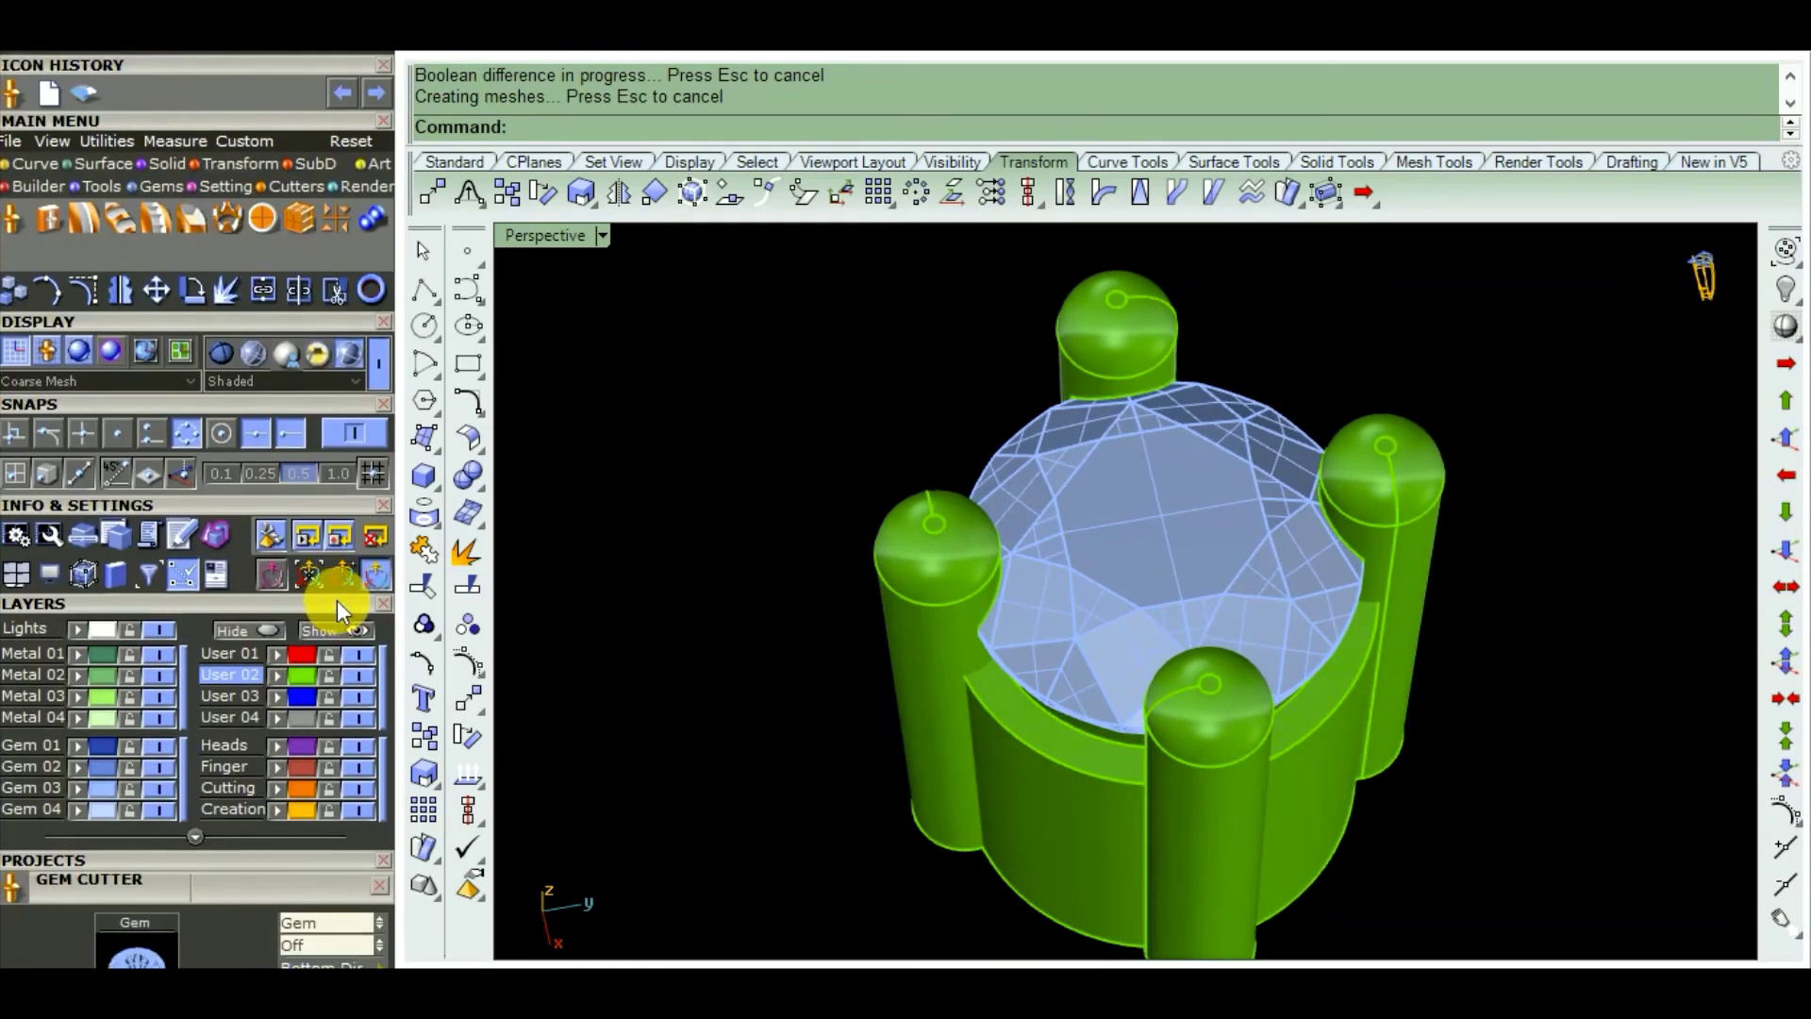
Reveal the Main Menu and Display panels and preview the head in Working Render
mouse_move(808, 453)
right_mouse_down()
mouse_move(938, 554)
mouse_move(892, 534)
right_mouse_up()
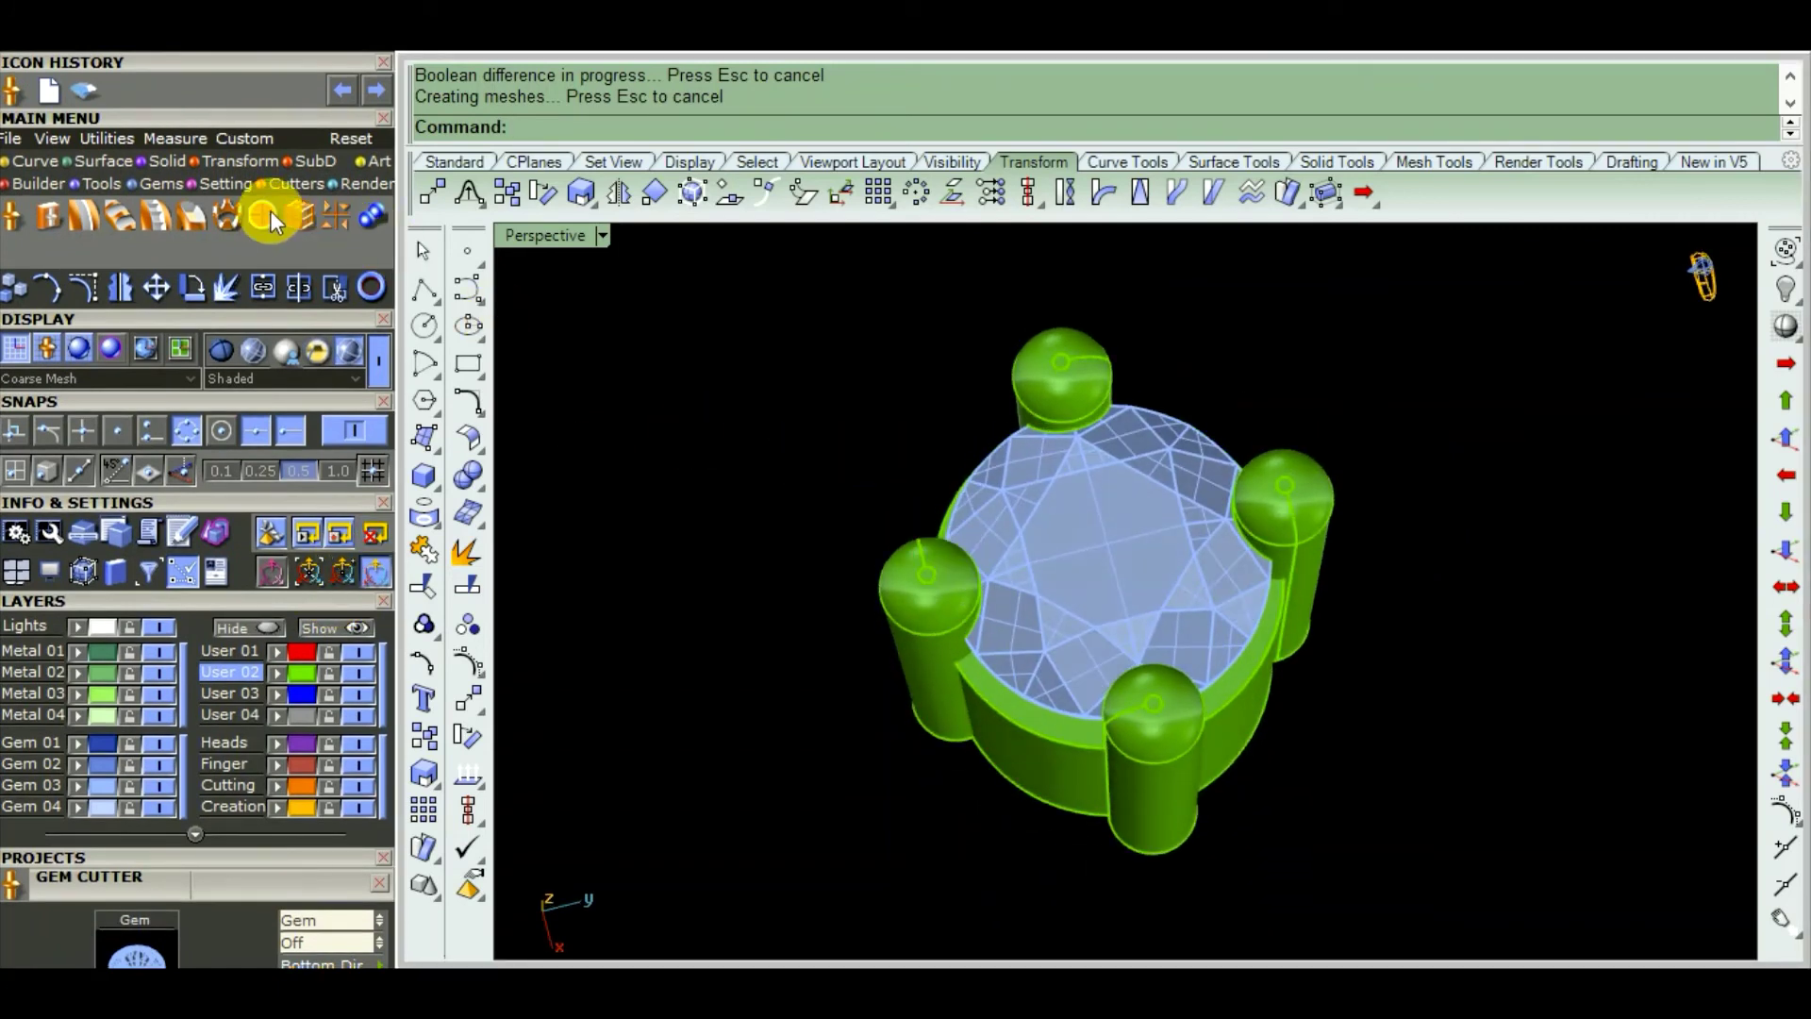
left_click(43, 159)
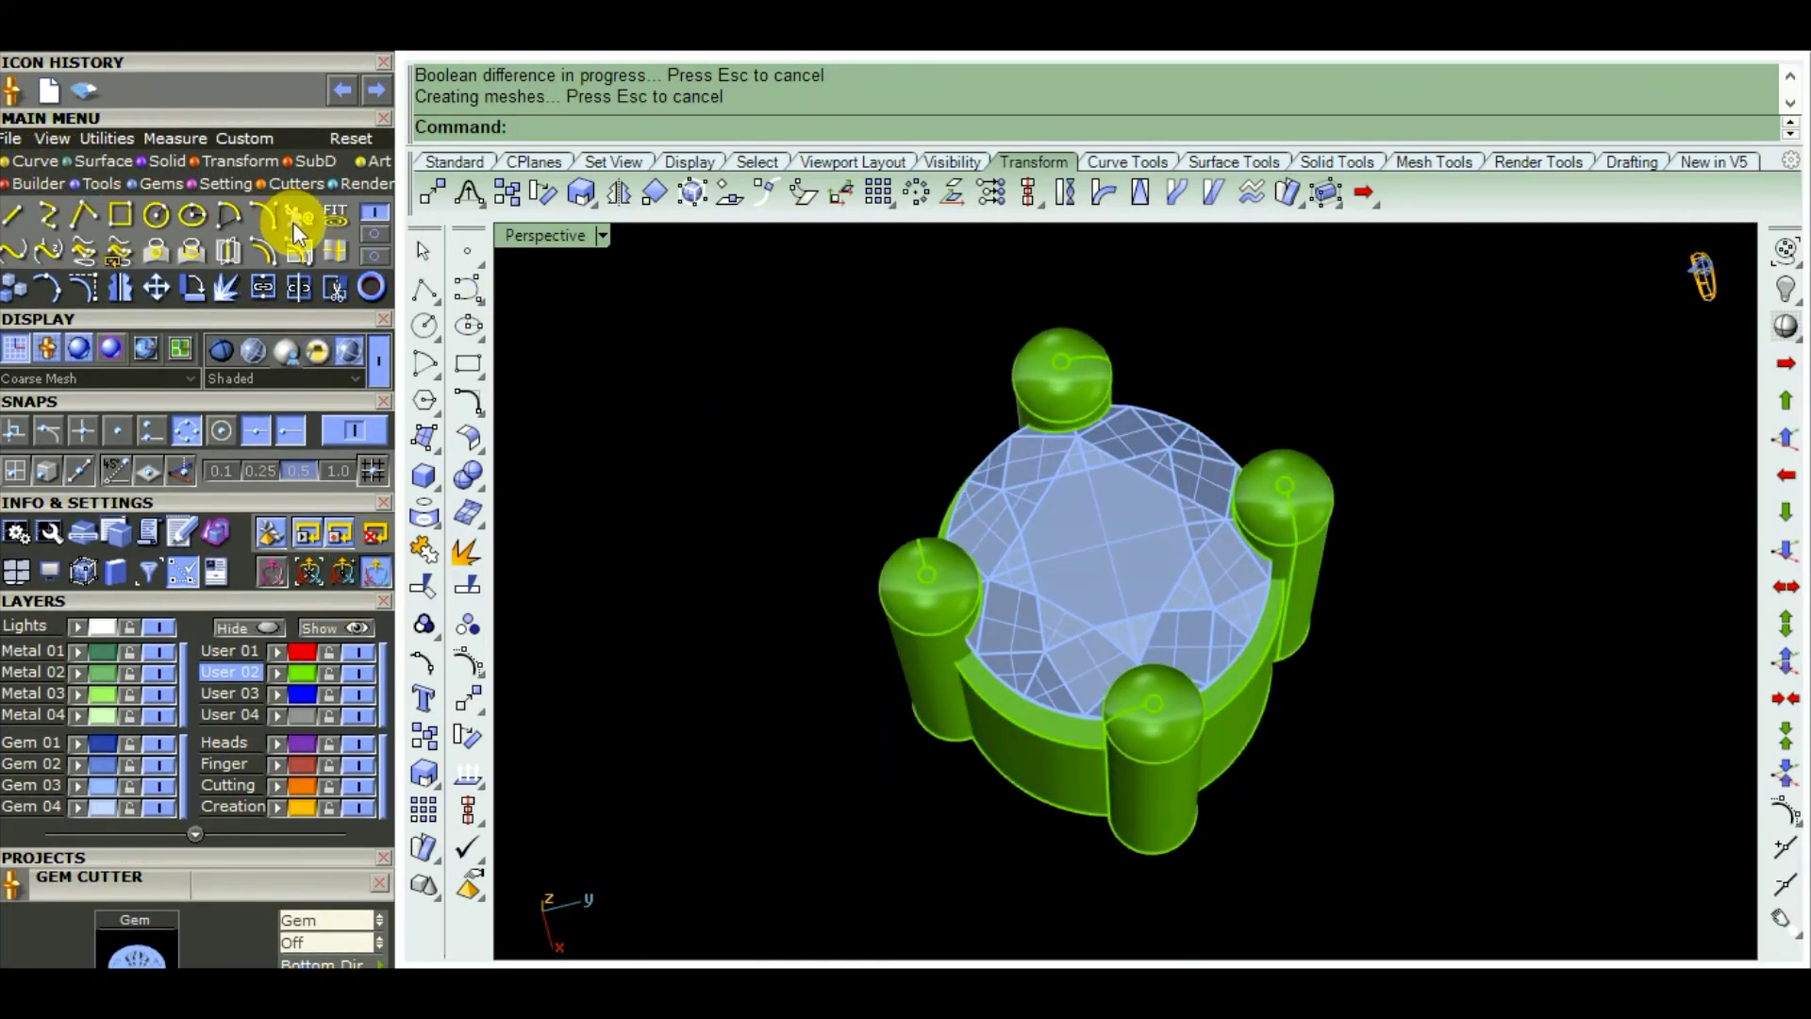
left_click(320, 352)
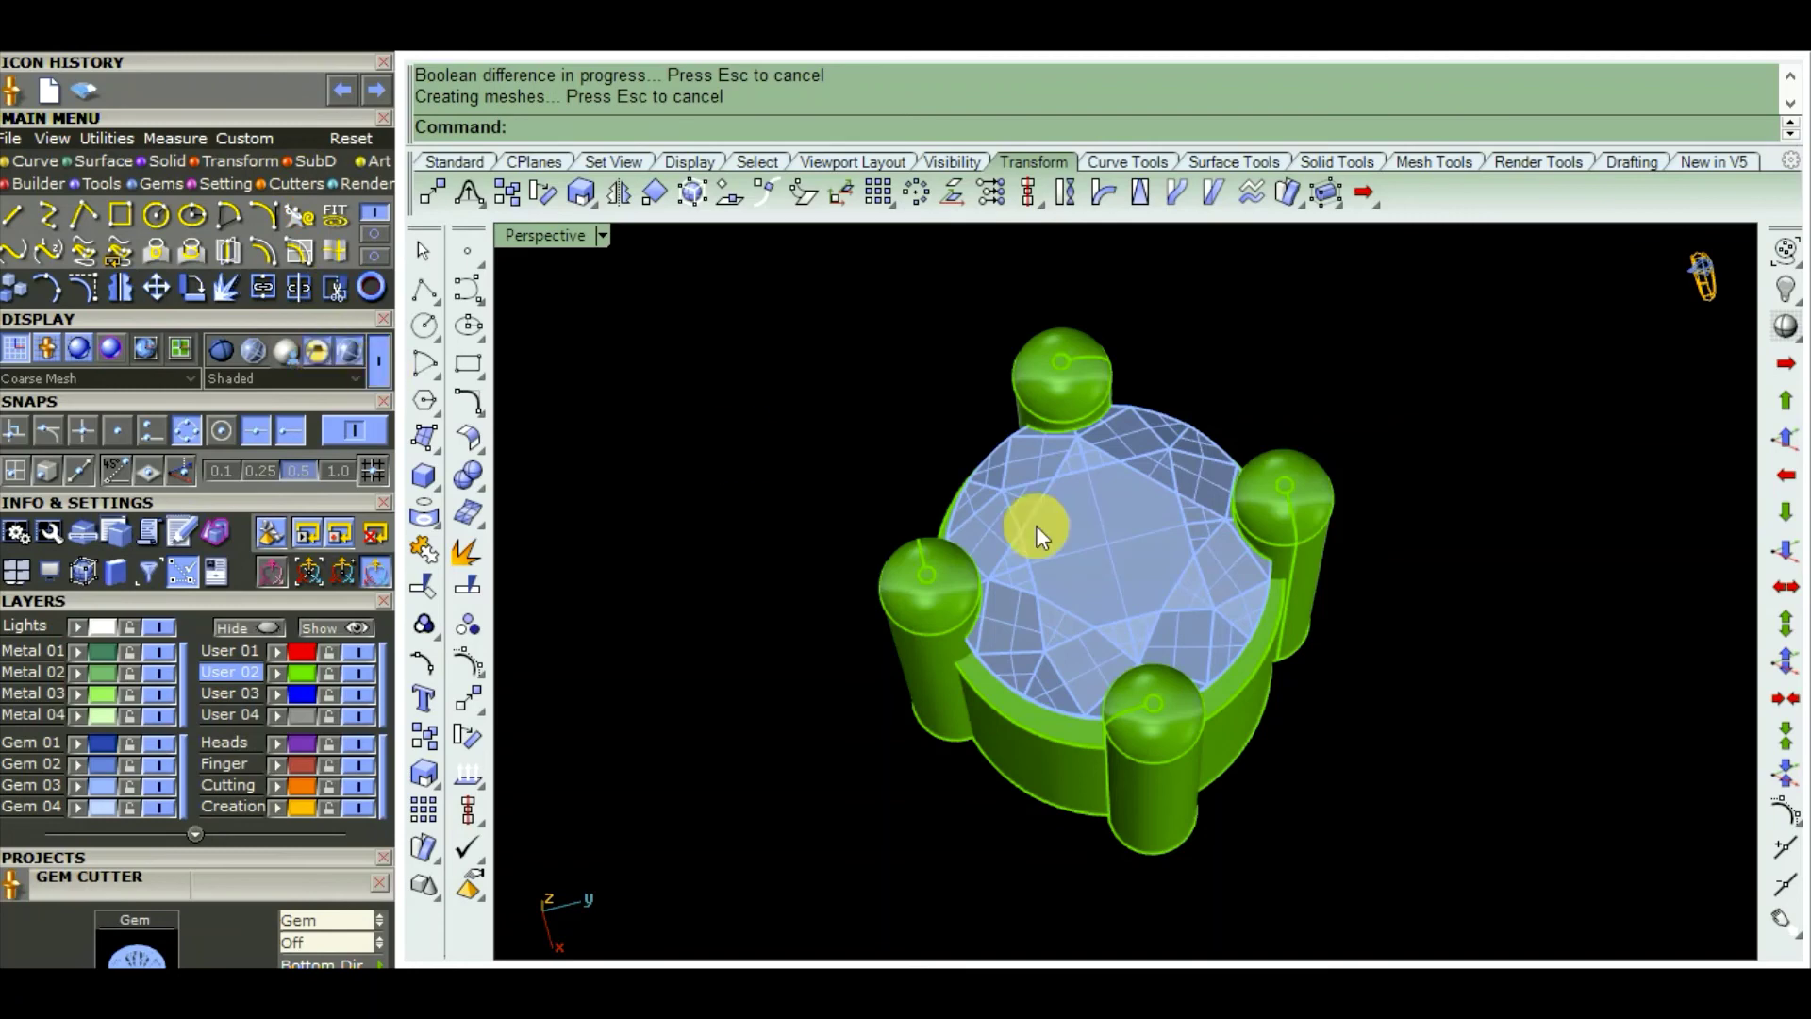
scroll(1214, 580, "up", 3)
scroll(1160, 580, "down", 3)
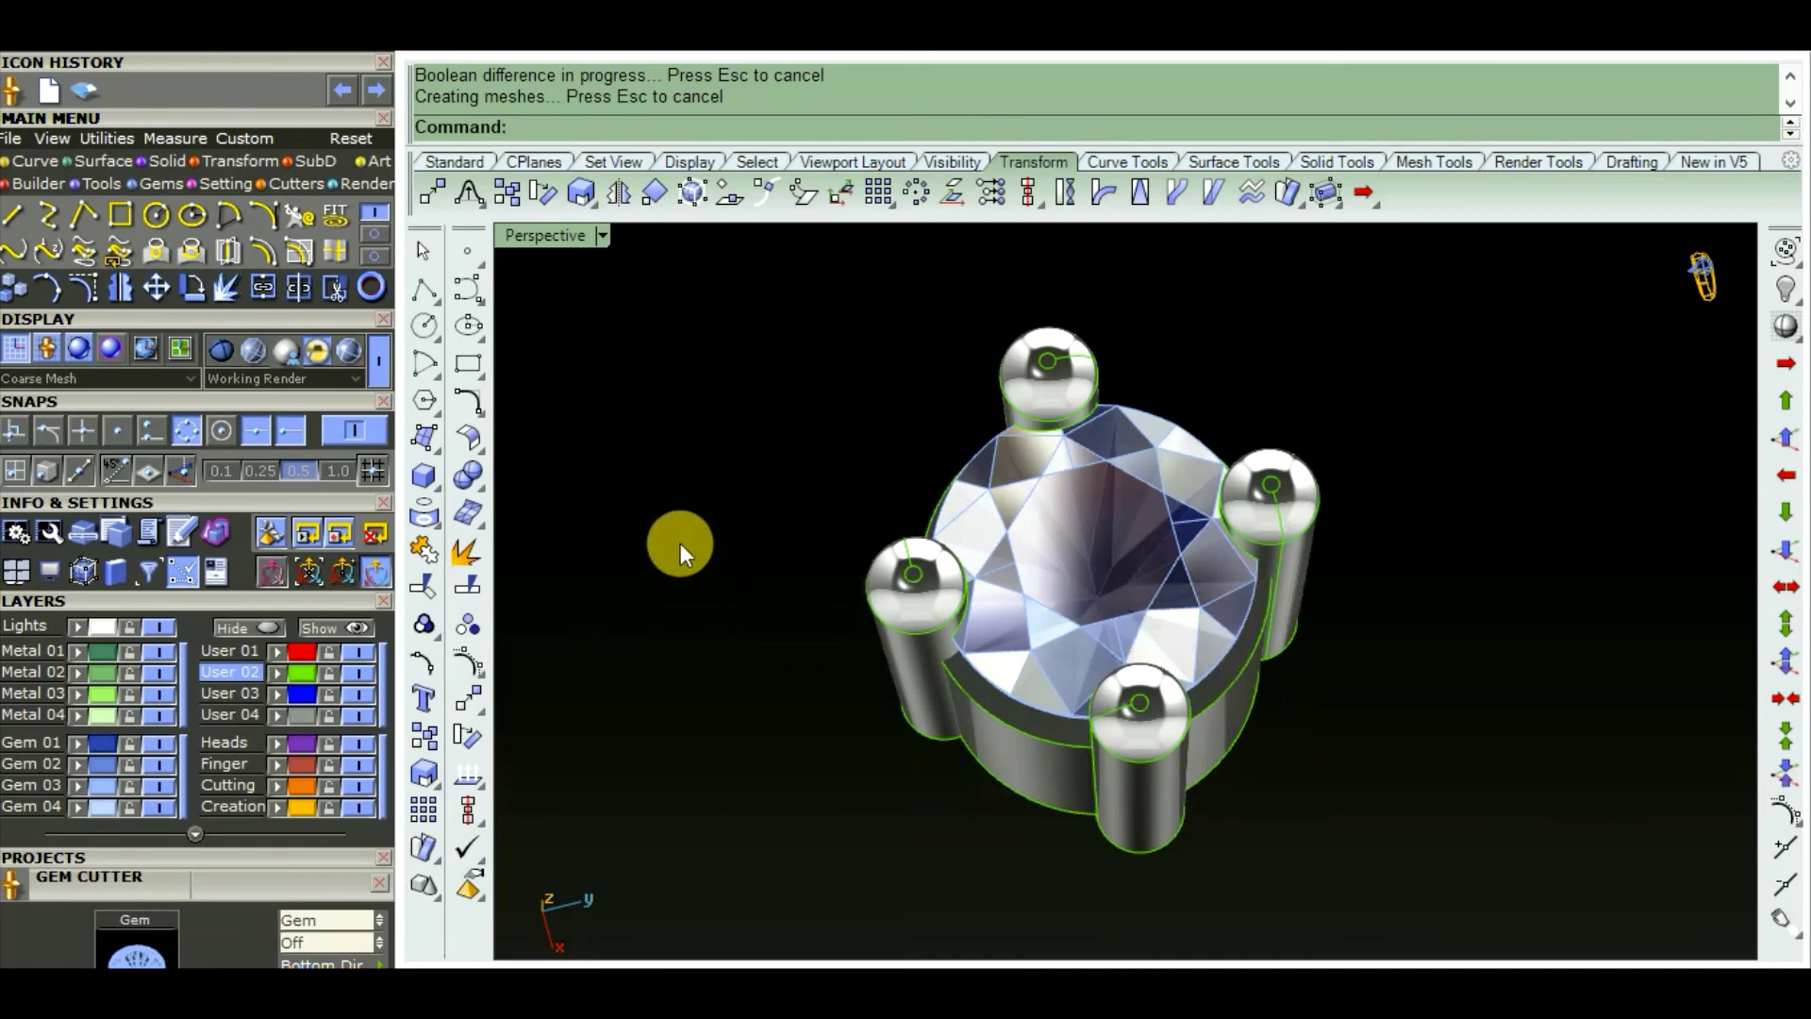
scroll(815, 554, "up", 2)
Return the viewport to Shaded display and select the prongs
right_click_drag(815, 555, 906, 672)
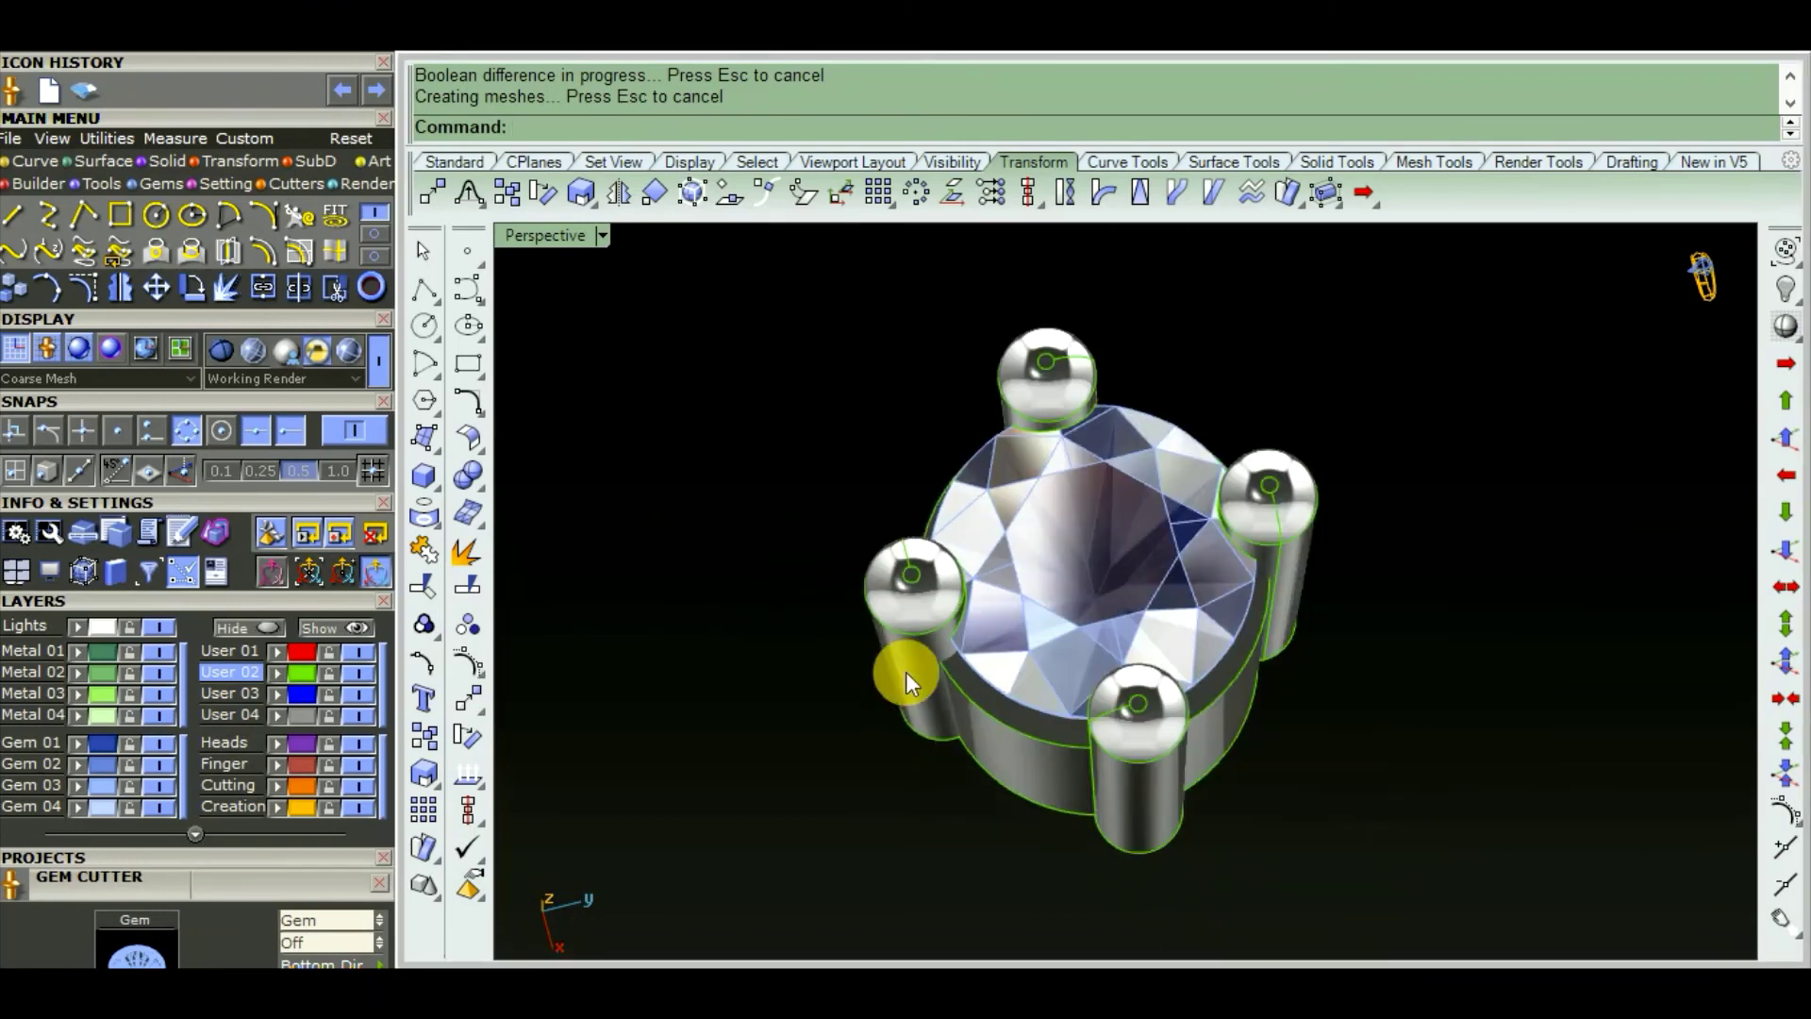
left_click(349, 358)
scroll(1031, 496, "down", 3)
left_click(1096, 671)
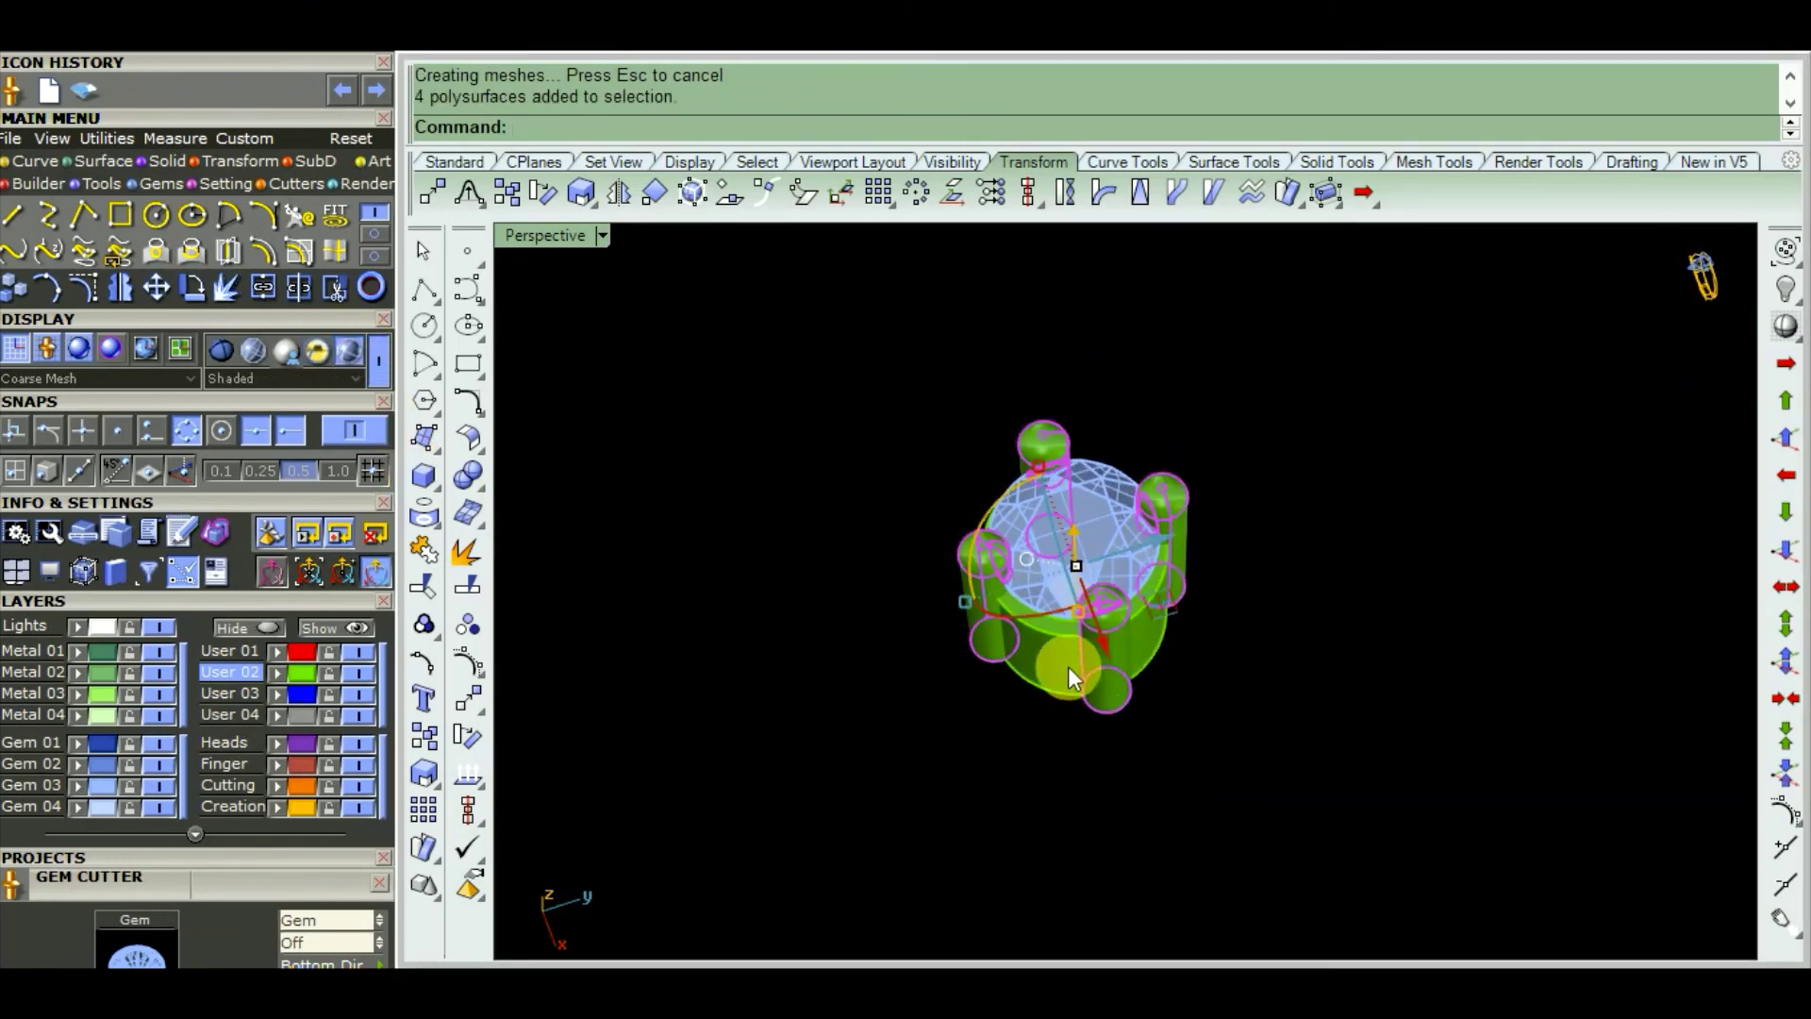
Add the tube to the prong selection and assign them to the gold Creation layer
scroll(1094, 660, "up", 3)
left_click(1043, 698)
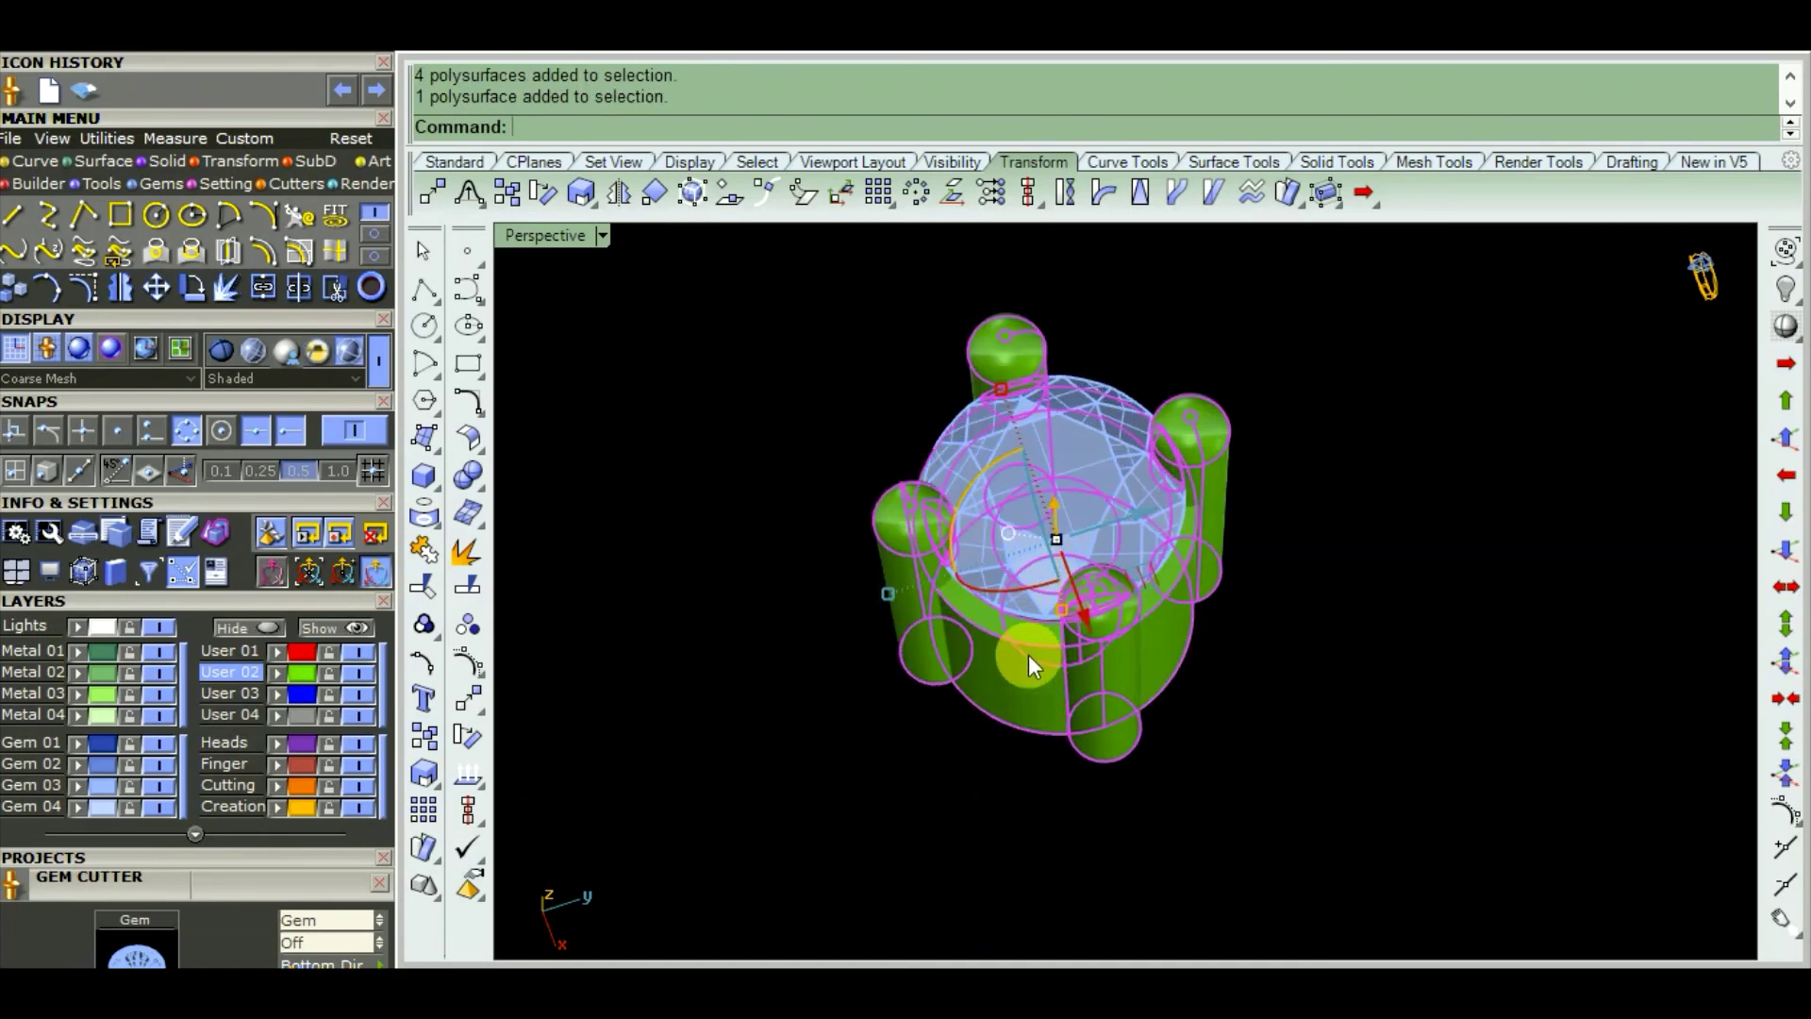
left_click(270, 805)
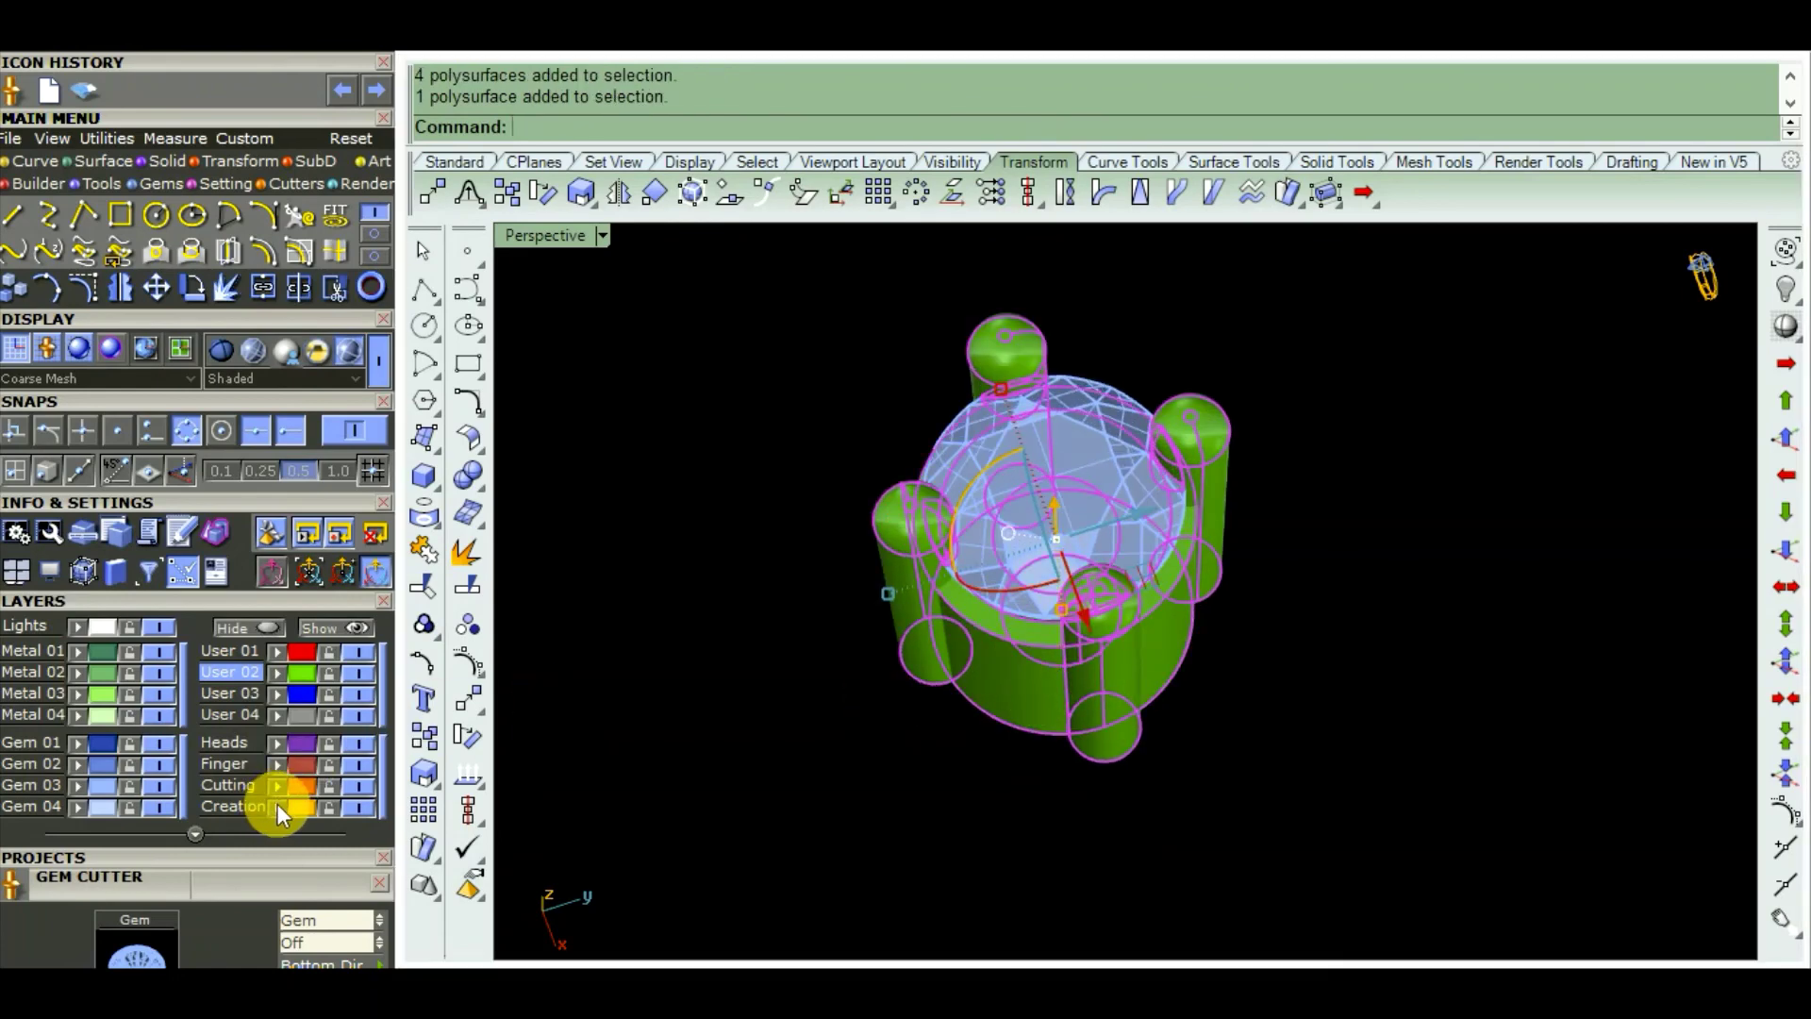
scroll(939, 501, "up", 5)
scroll(1053, 603, "down", 3)
mouse_move(1054, 604)
right_mouse_down()
mouse_move(1406, 493)
mouse_move(922, 562)
mouse_move(857, 659)
mouse_move(1028, 459)
mouse_move(1100, 537)
mouse_move(1100, 570)
right_mouse_up()
Orbit to a near top-down view and show the setting in Working Render
left_click(1139, 642)
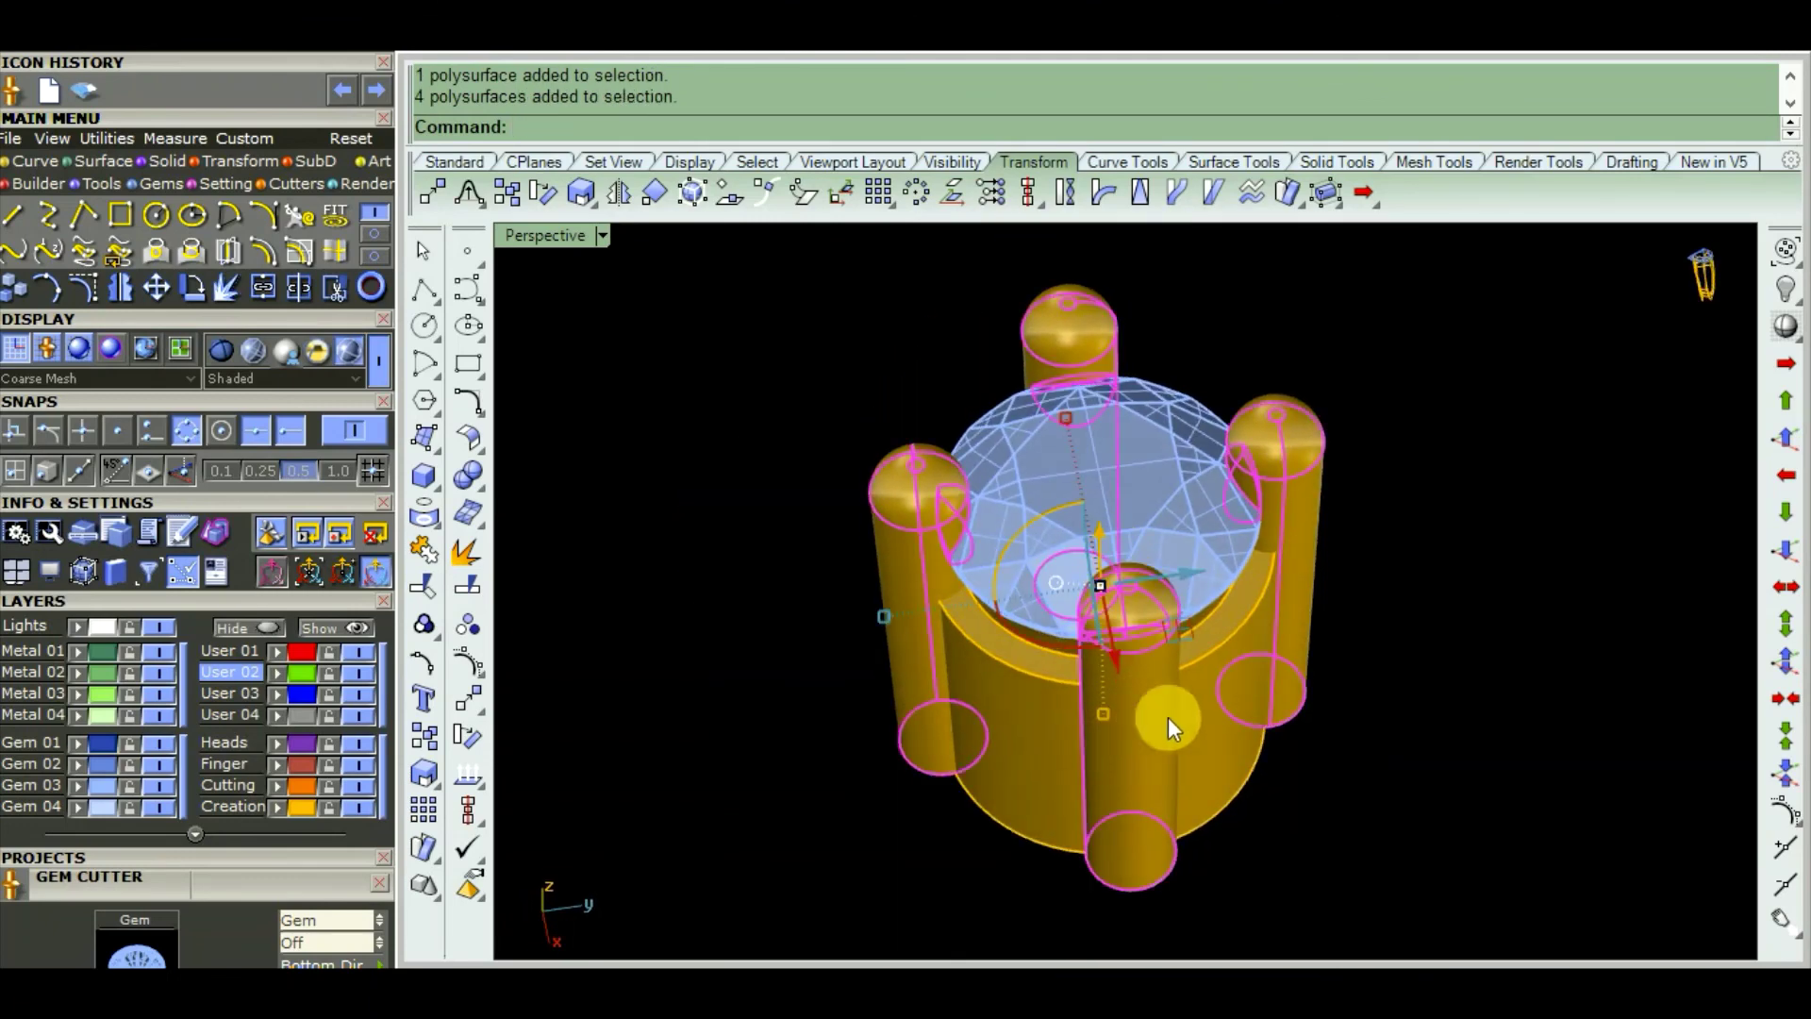
left_click(1393, 713)
mouse_move(1225, 552)
right_mouse_down()
mouse_move(1338, 578)
mouse_move(1185, 546)
mouse_move(1257, 578)
mouse_move(1391, 774)
mouse_move(937, 468)
mouse_move(1322, 469)
mouse_move(1253, 525)
mouse_move(1177, 371)
mouse_move(1003, 424)
mouse_move(1035, 501)
mouse_move(561, 434)
right_mouse_up()
left_click(317, 363)
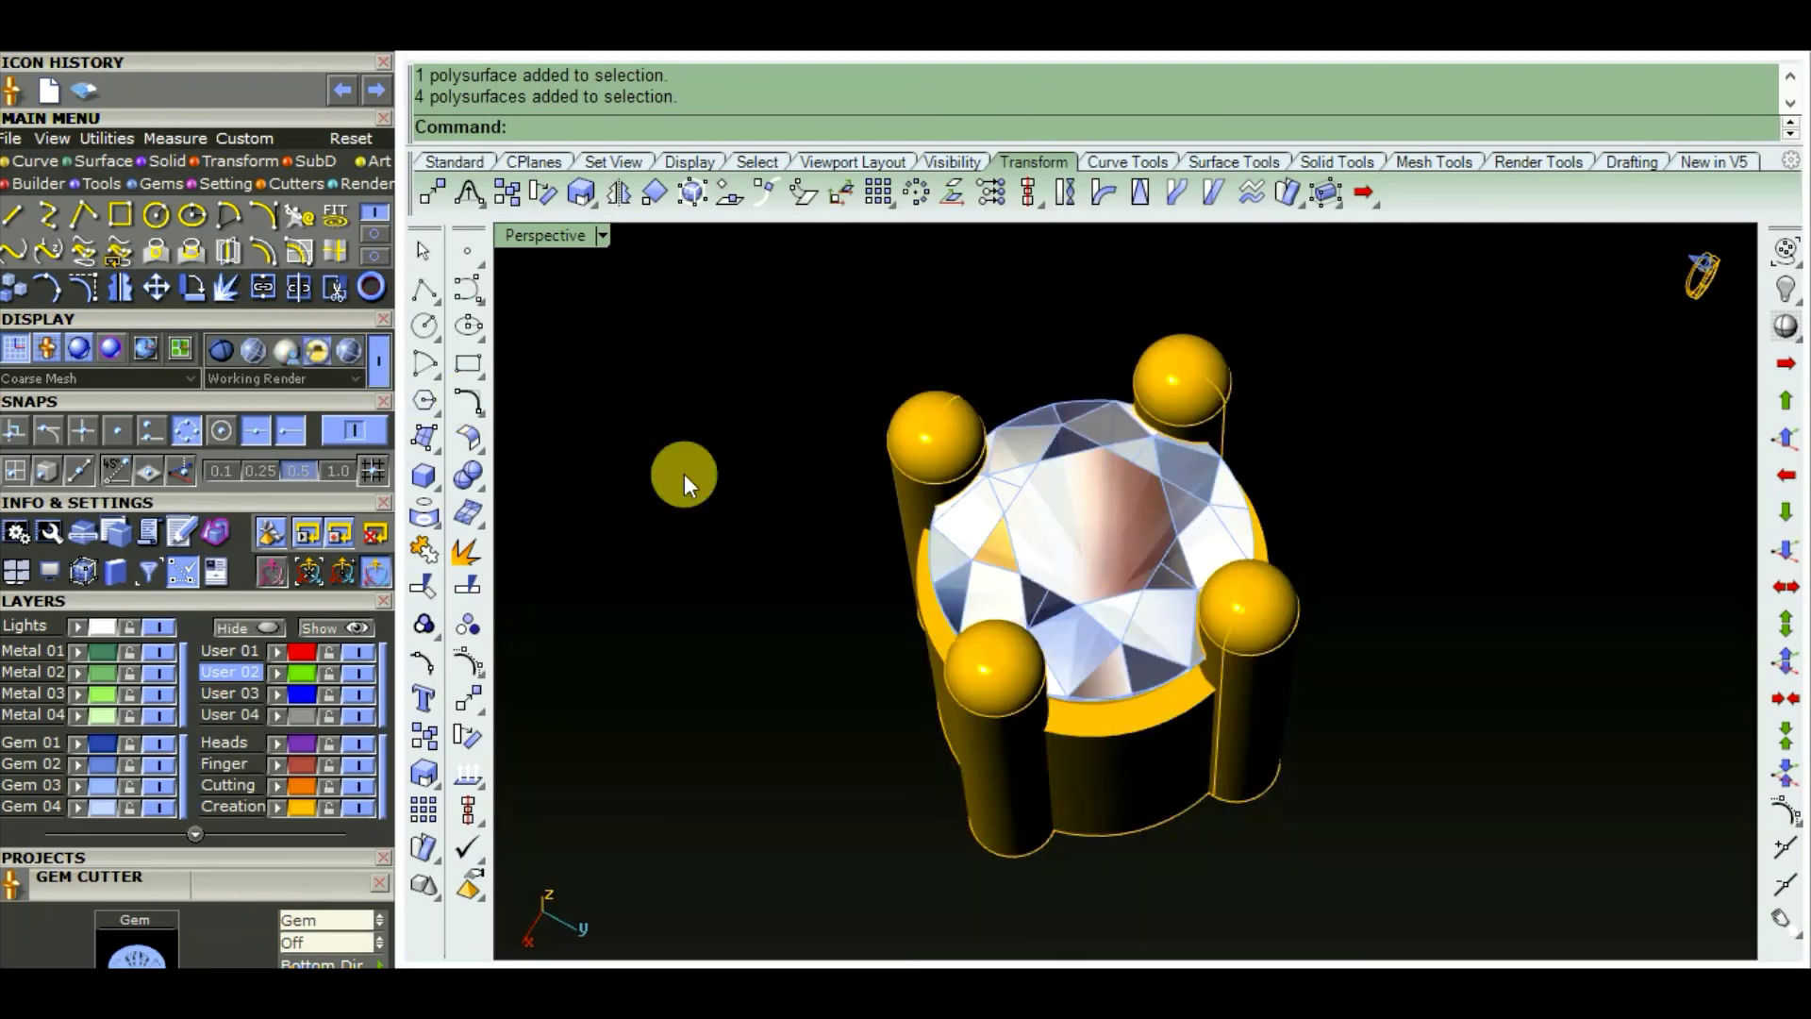